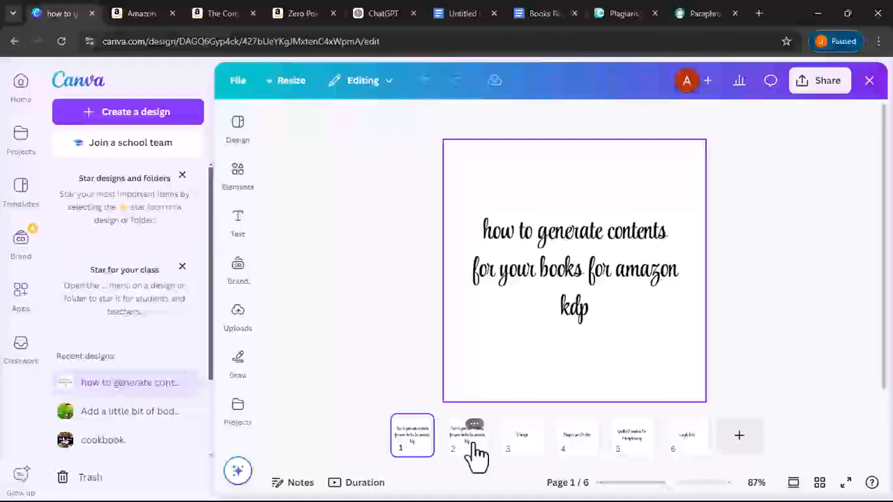
# - View Canva pages 3 (Chatgpt) through 6, ending on the Google Docs slide
pyautogui.click(517, 450)
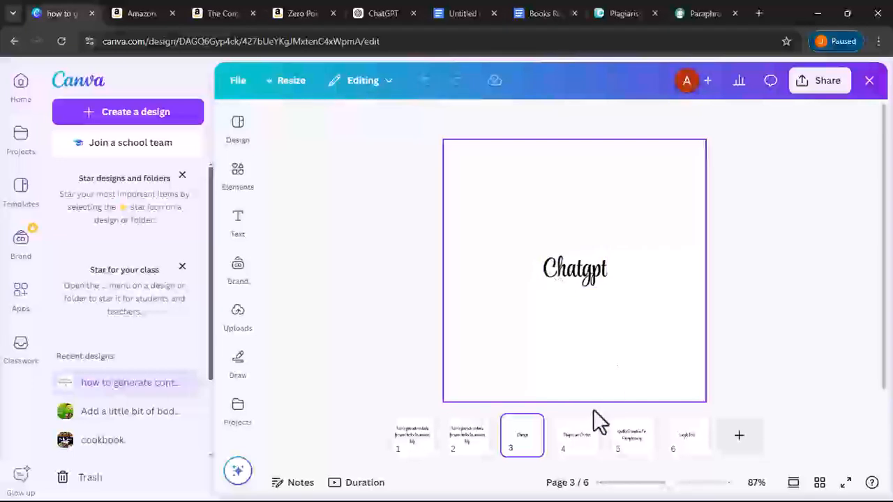
pyautogui.click(573, 441)
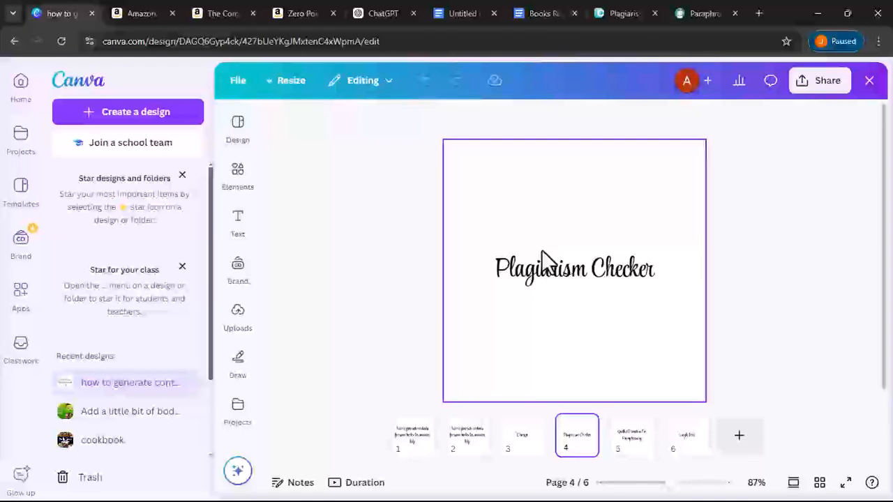
pyautogui.click(632, 446)
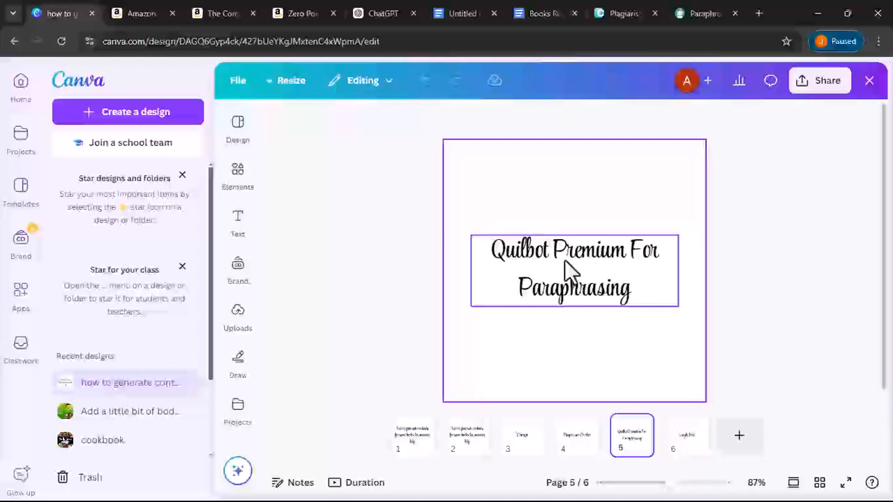
pyautogui.click(674, 443)
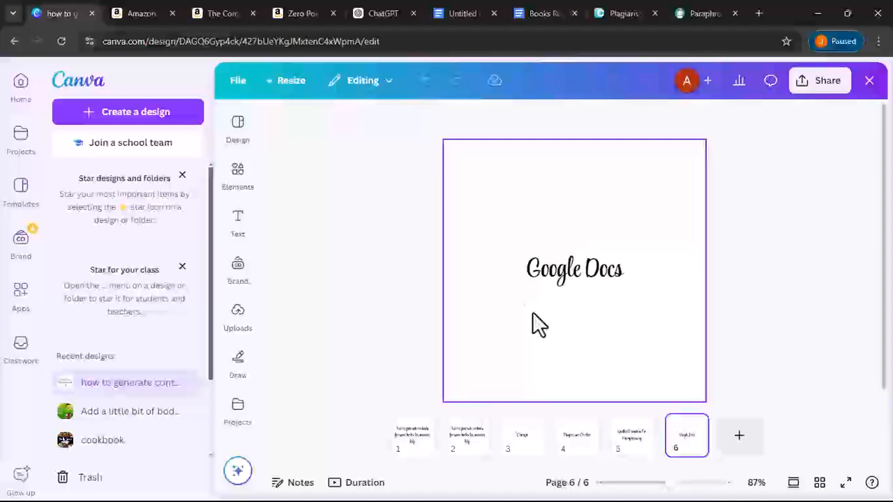
# - Go back to page 1, the 'how to generate contents for your books for amazon kdp' slide
pyautogui.click(418, 453)
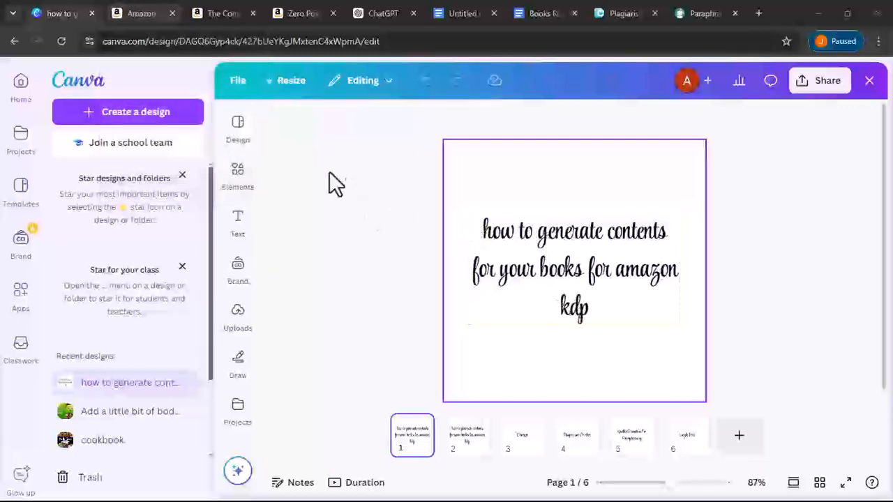
# - Show the top of Amazon's Books results for 'weight loss diet cookbook'
pyautogui.click(142, 11)
pyautogui.scroll(5, 305, 239)
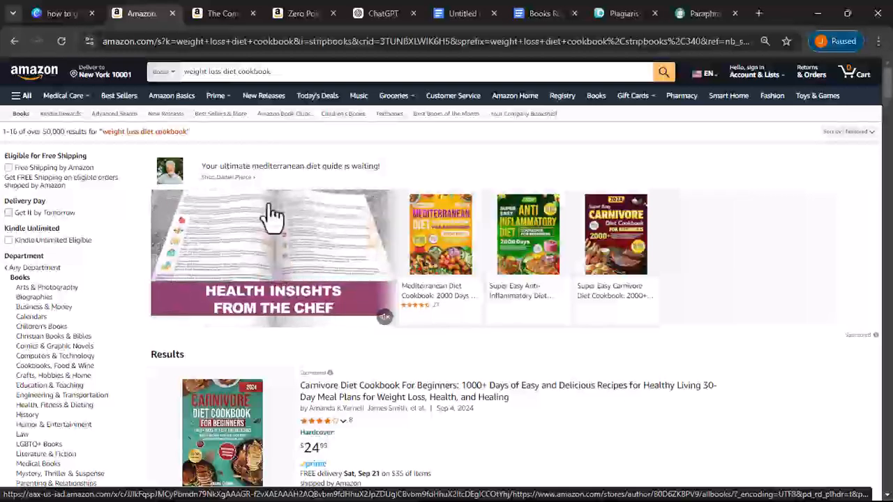
# - Browse the Mediterranean cookbook sample's table of contents down to Chapter 7: Meat
pyautogui.click(226, 14)
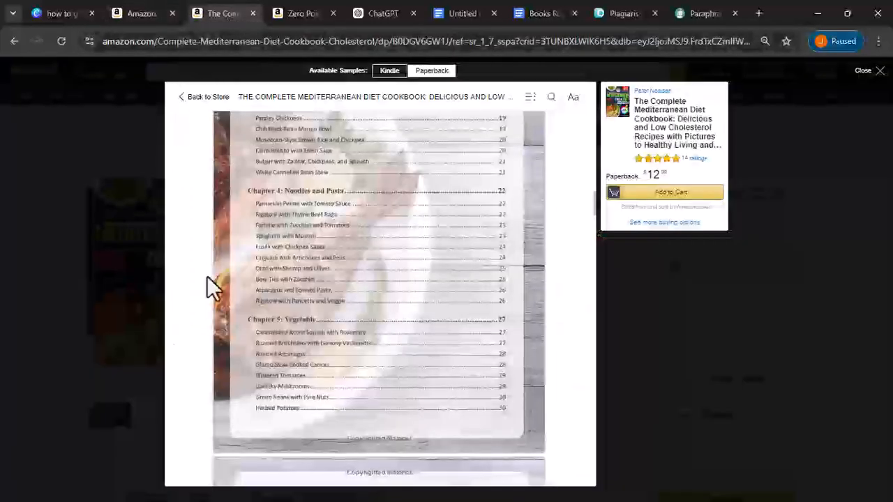
pyautogui.scroll(10, 333, 282)
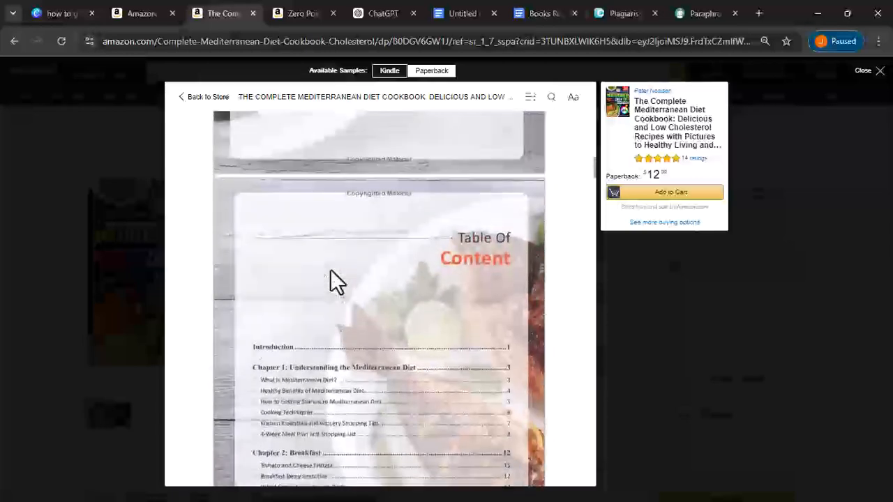
pyautogui.scroll(-1, 331, 271)
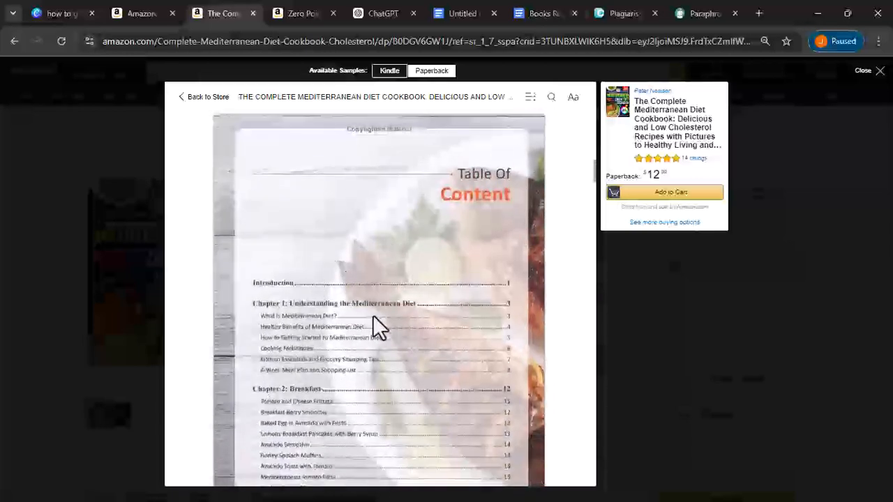
pyautogui.scroll(-2, 372, 316)
pyautogui.scroll(-4, 357, 267)
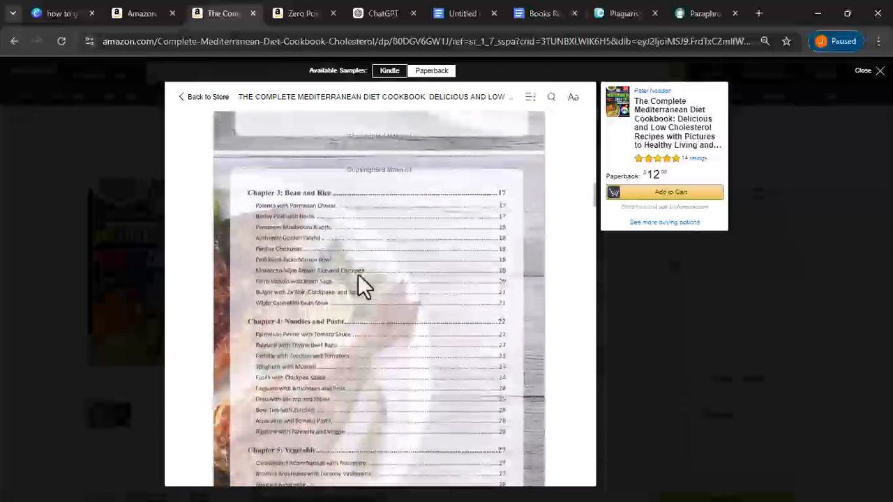
pyautogui.scroll(-2, 339, 357)
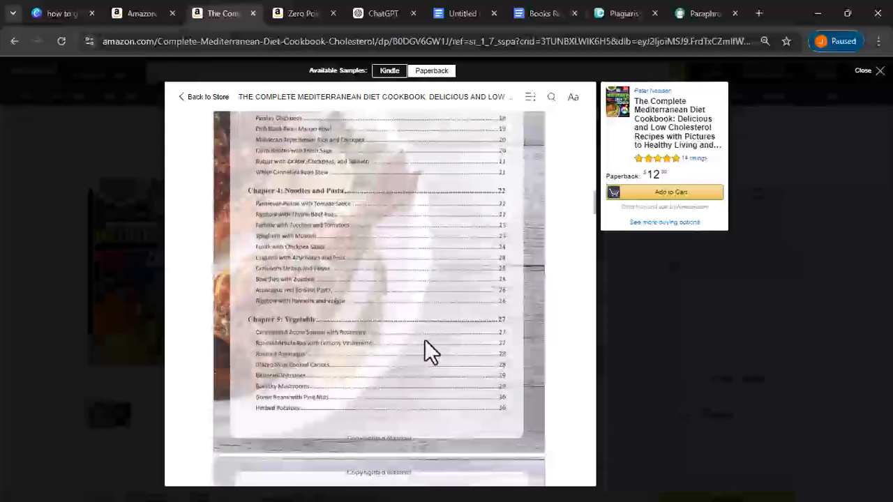
pyautogui.scroll(-2, 359, 318)
pyautogui.scroll(-1, 360, 318)
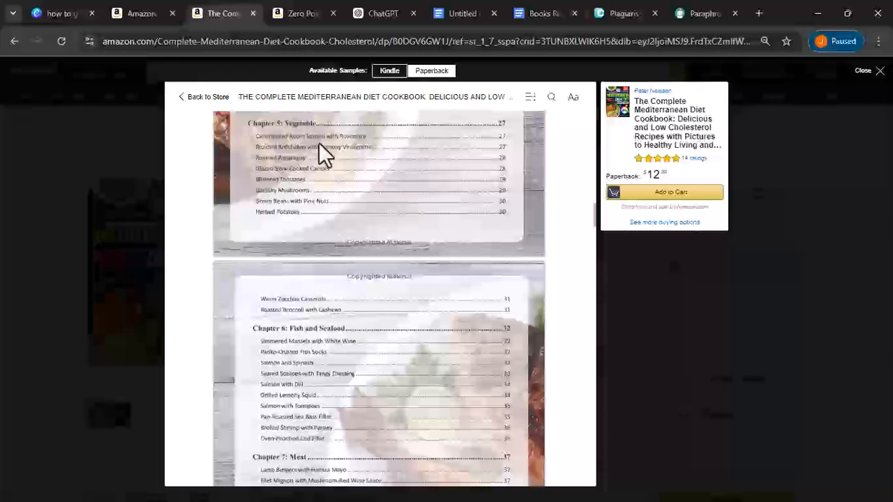
pyautogui.scroll(4, 255, 283)
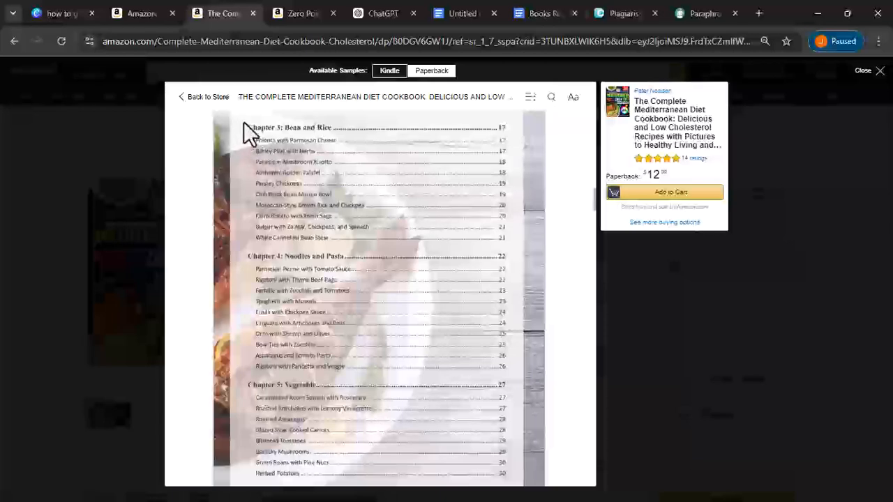
# - Snip the sample's contents page covering Chapters 3 to 5 with Snipping Tool
pyautogui.click(817, 10)
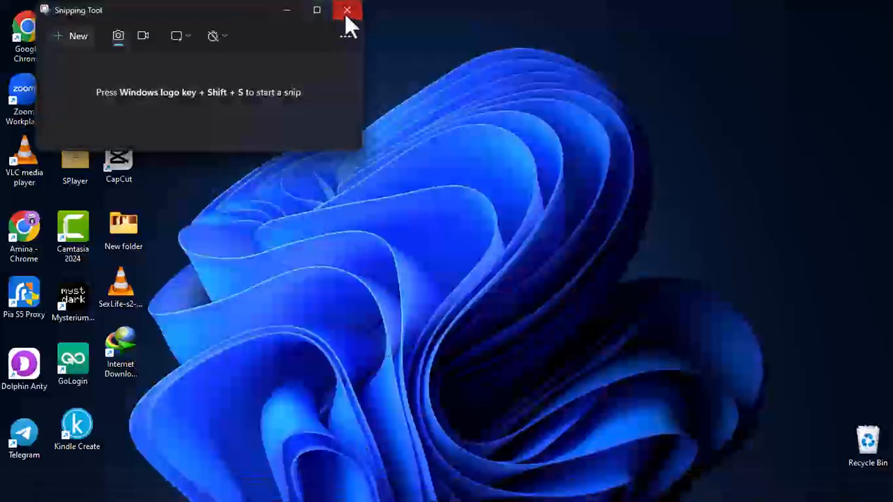
pyautogui.click(344, 13)
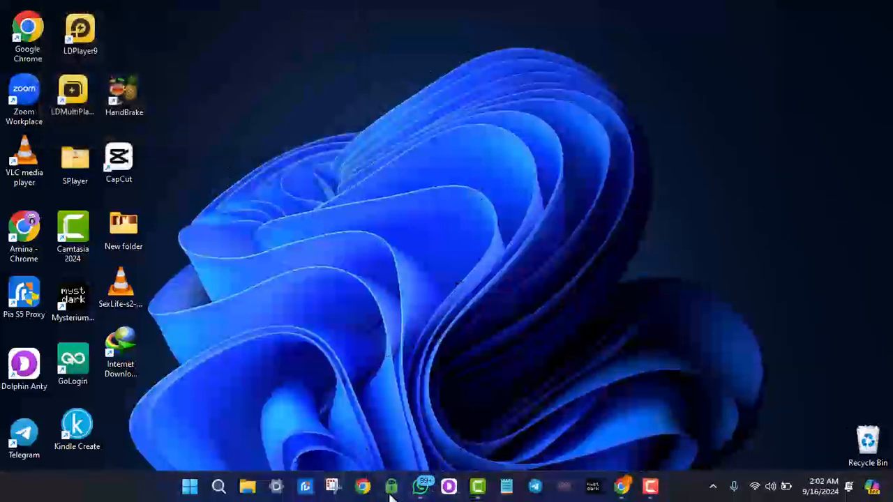
pyautogui.click(332, 488)
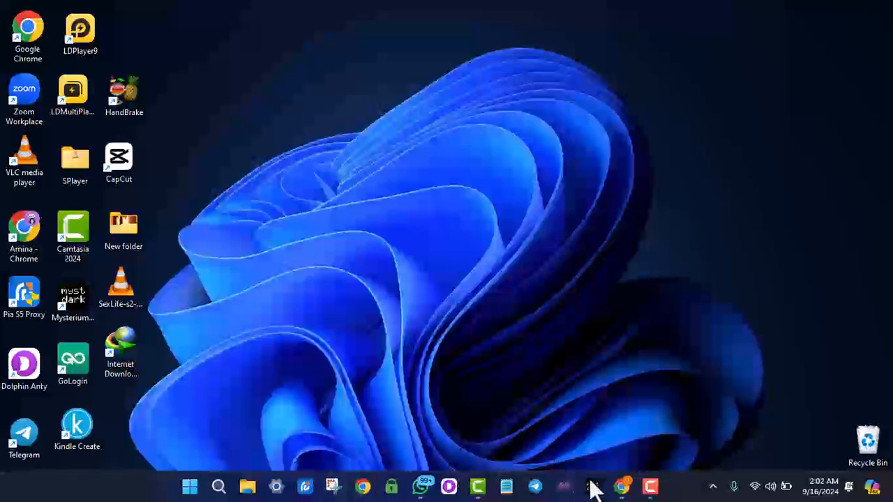
pyautogui.click(624, 419)
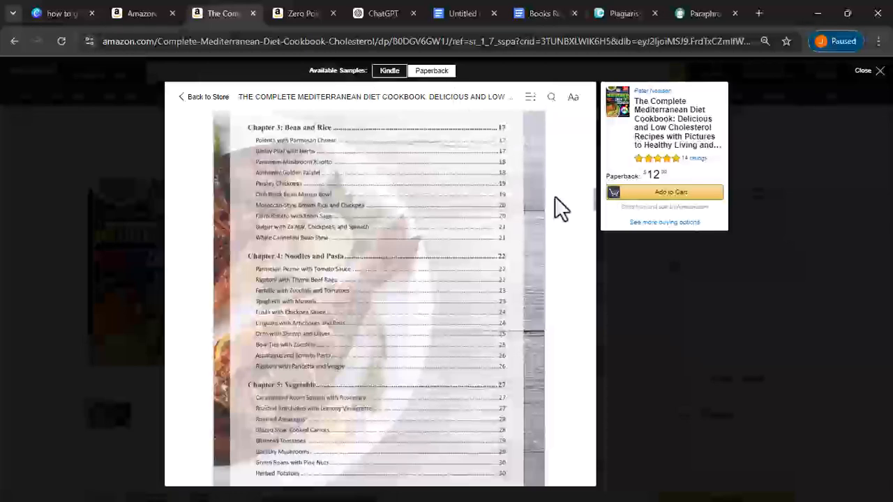
pyautogui.click(819, 13)
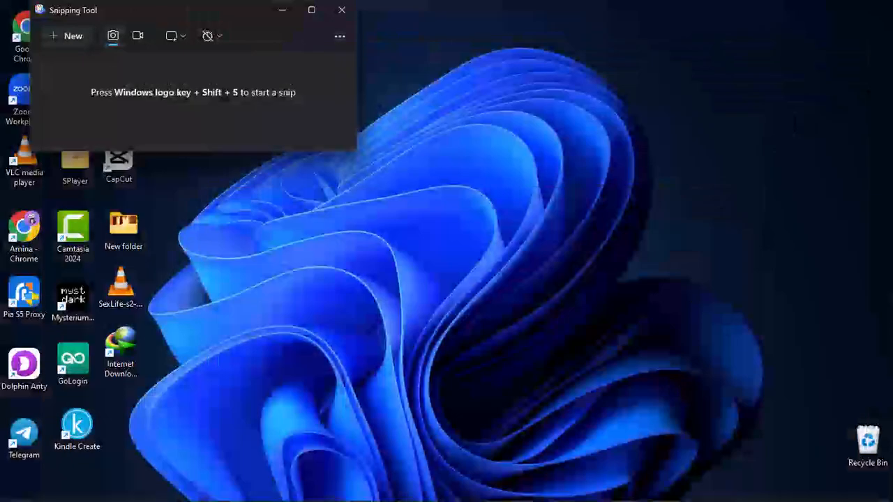
pyautogui.click(83, 35)
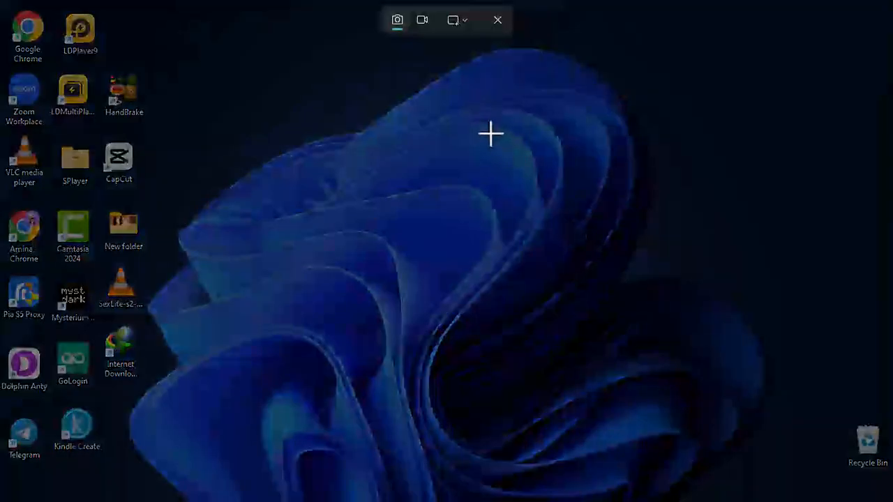
pyautogui.click(500, 22)
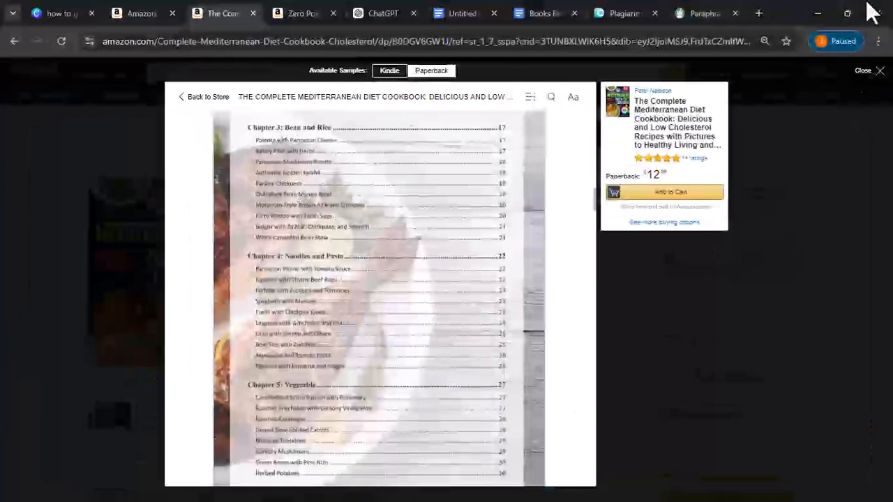
pyautogui.click(848, 13)
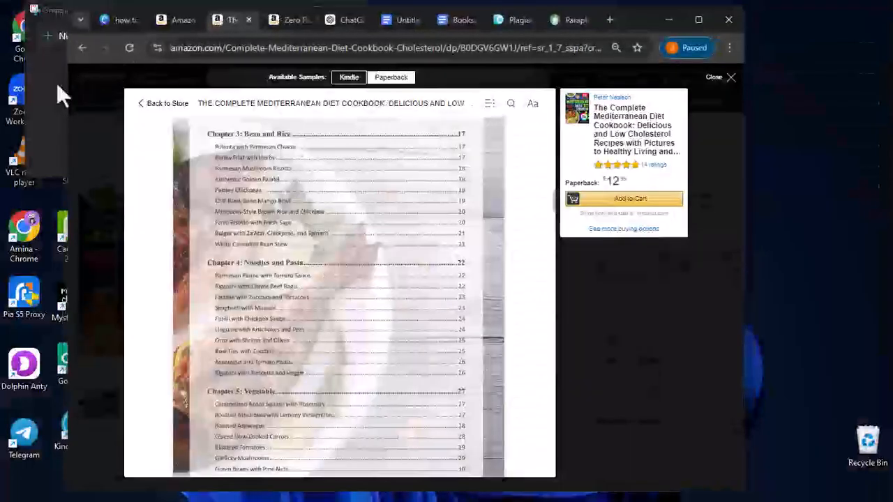
pyautogui.click(57, 90)
pyautogui.click(75, 35)
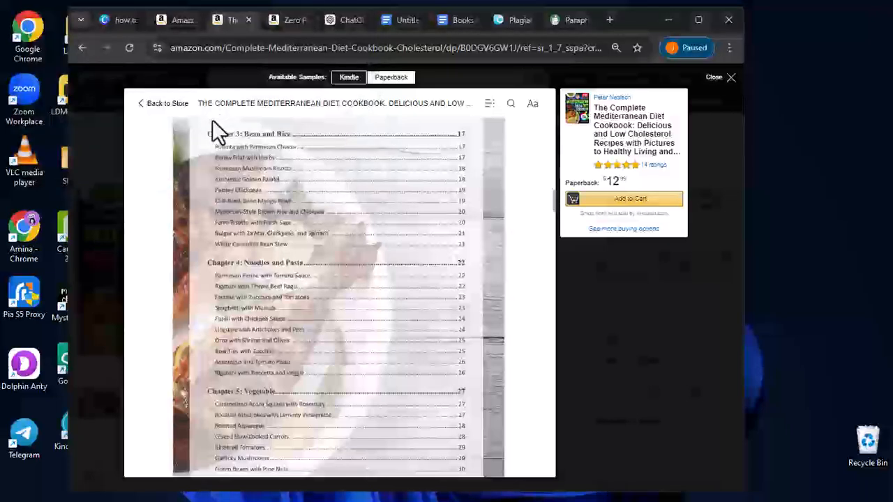
pyautogui.moveTo(184, 123); pyautogui.dragTo(512, 483)
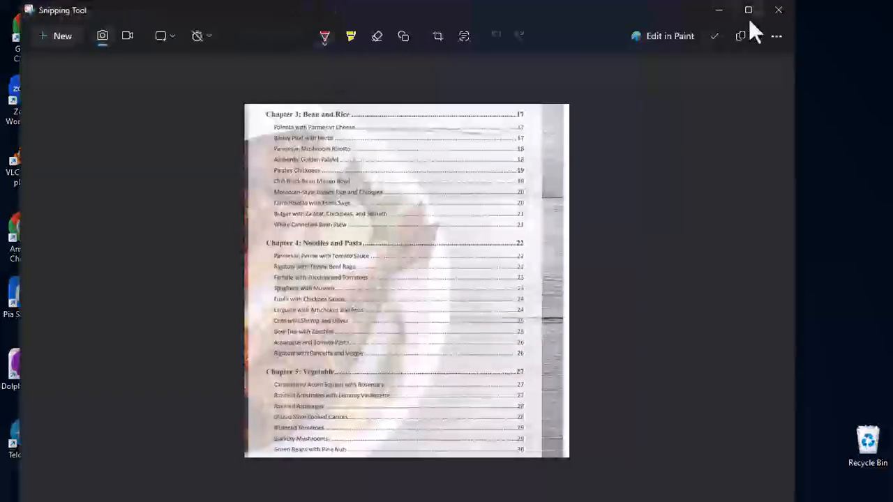
pyautogui.click(779, 11)
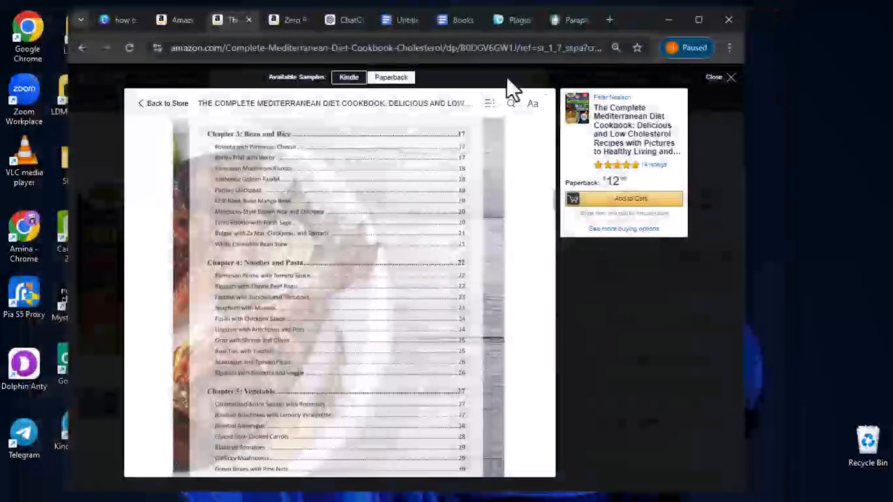
# - Maximize Chrome and bring up the drafted cookbook outline prompt in ChatGPT
pyautogui.click(699, 21)
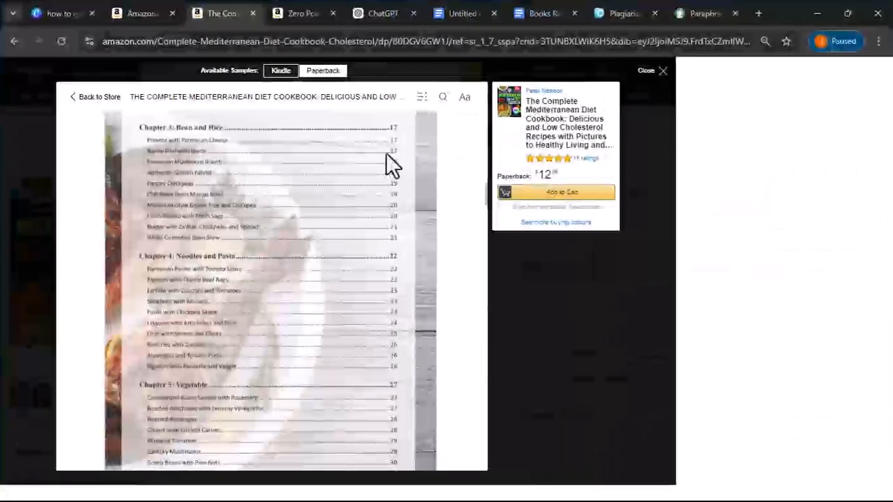
pyautogui.click(392, 11)
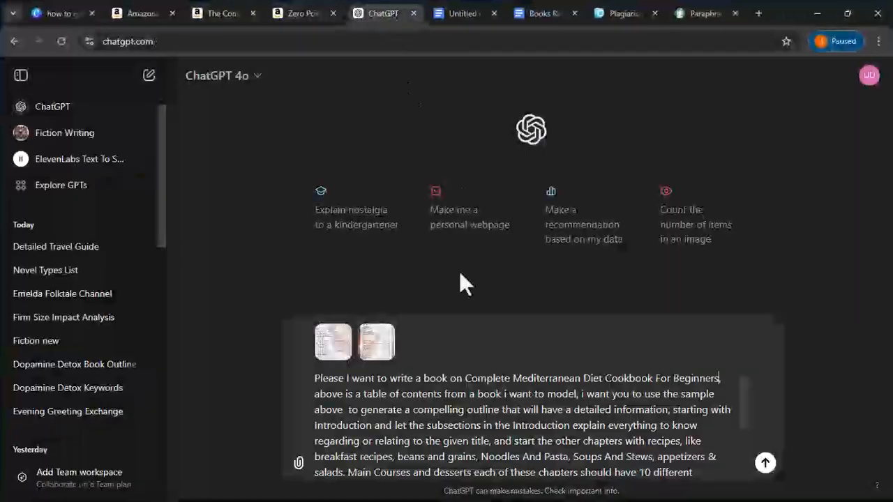
pyautogui.scroll(-3, 395, 408)
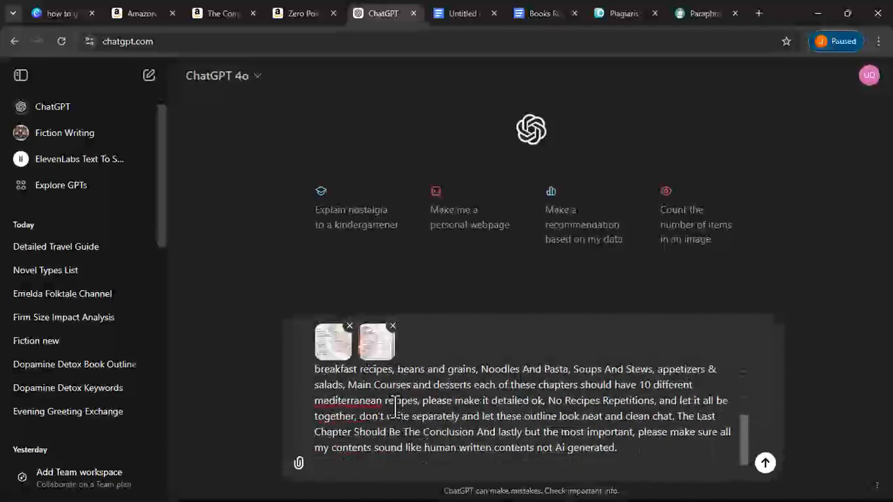
pyautogui.scroll(3, 395, 408)
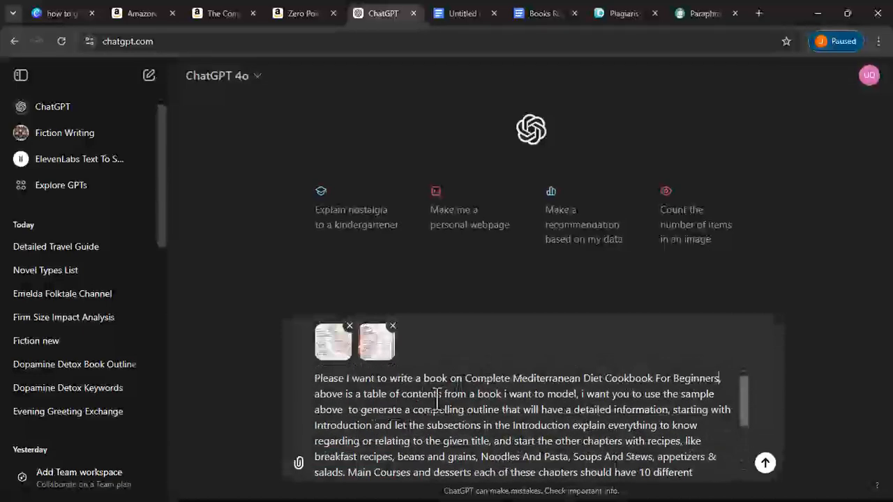
pyautogui.scroll(-3, 441, 399)
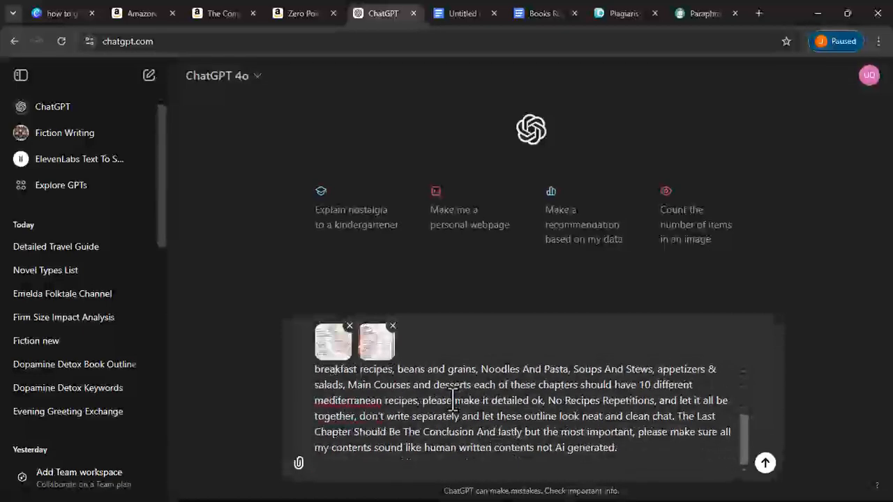
# - Capitalise 'Mediterranean' in the prompt and send it with the two contents-page images
pyautogui.click(319, 400)
pyautogui.press('BackSpace')
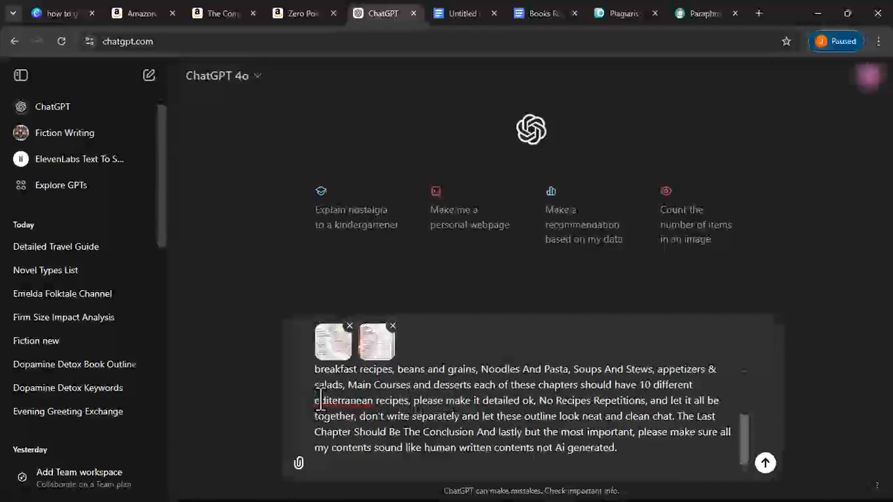
pyautogui.write('M')
pyautogui.press('BackSpace')
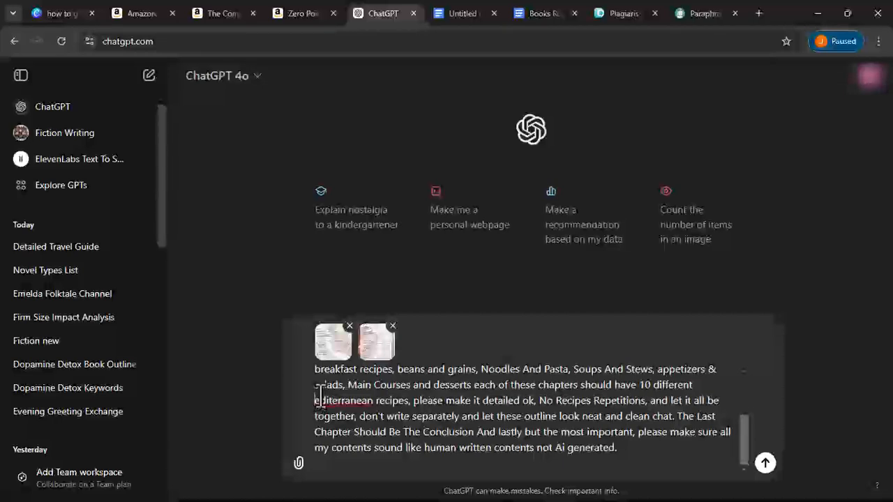
pyautogui.write('M')
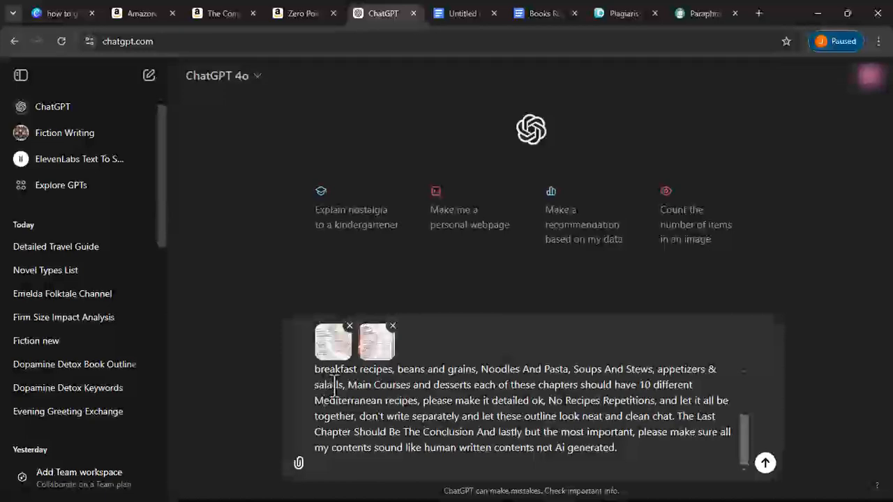
pyautogui.scroll(3, 417, 416)
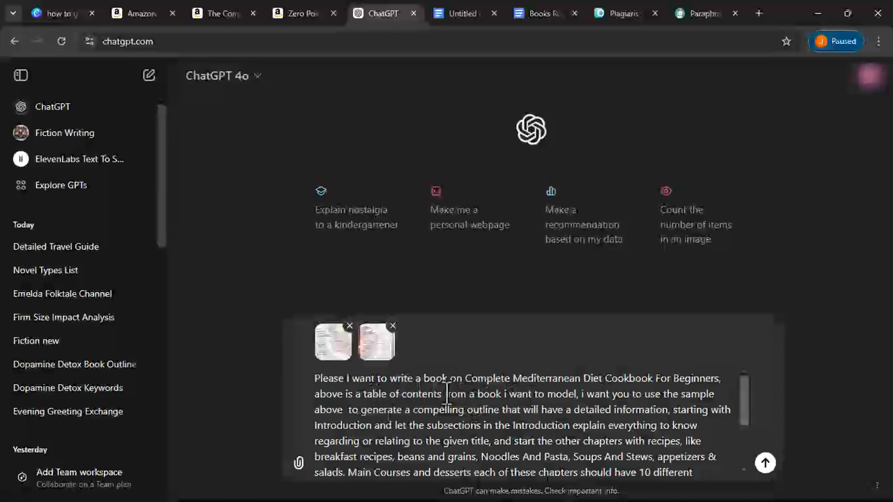
pyautogui.scroll(-5, 447, 394)
pyautogui.click(765, 463)
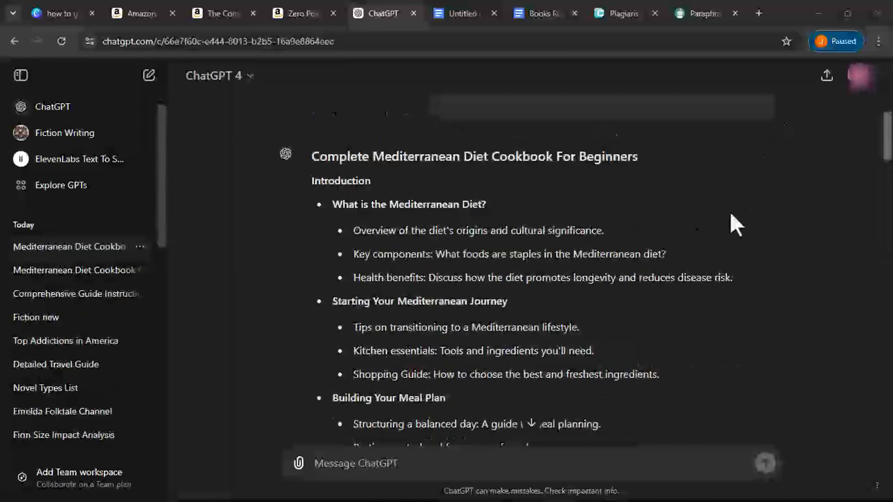
# - Scroll through the outline's Introduction, chapters and Conclusion, then try selecting the reply text
pyautogui.scroll(-10, 471, 304)
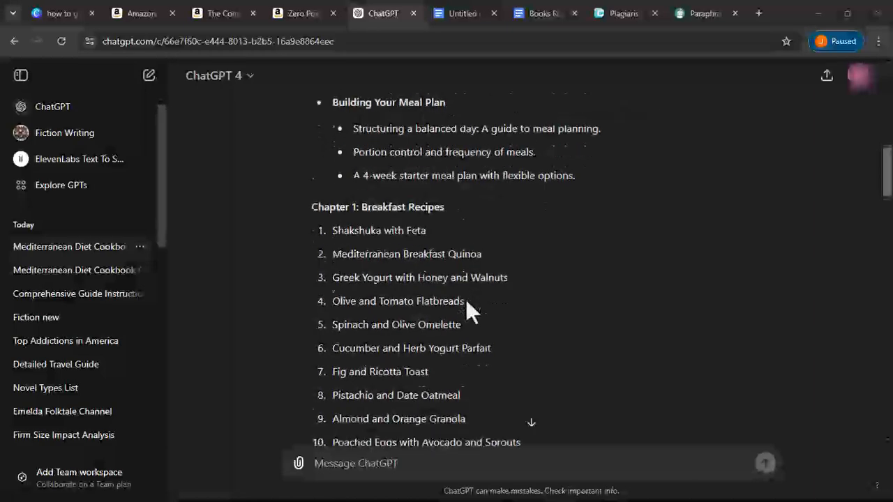
pyautogui.scroll(-5, 467, 307)
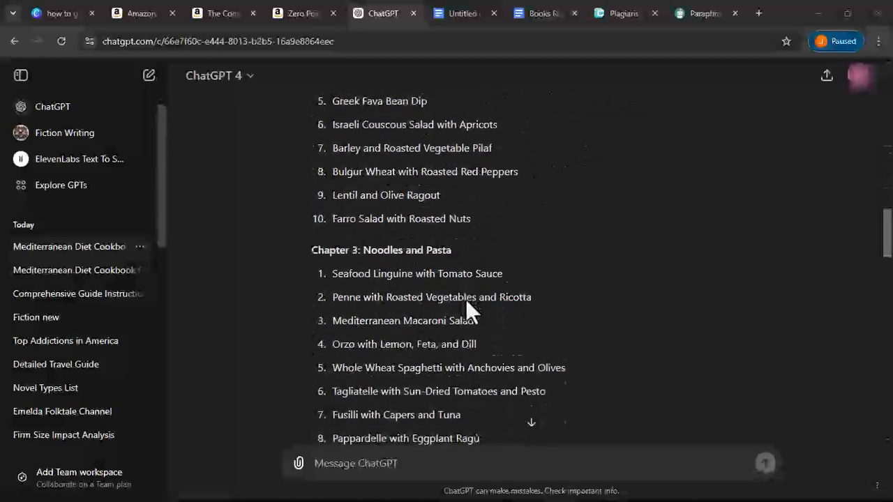
pyautogui.scroll(-3, 468, 307)
pyautogui.scroll(8, 468, 311)
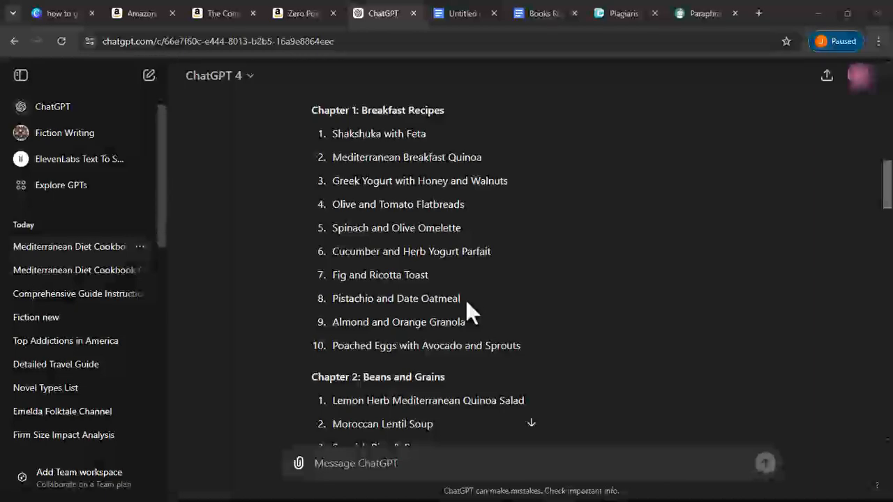
pyautogui.scroll(-13, 469, 312)
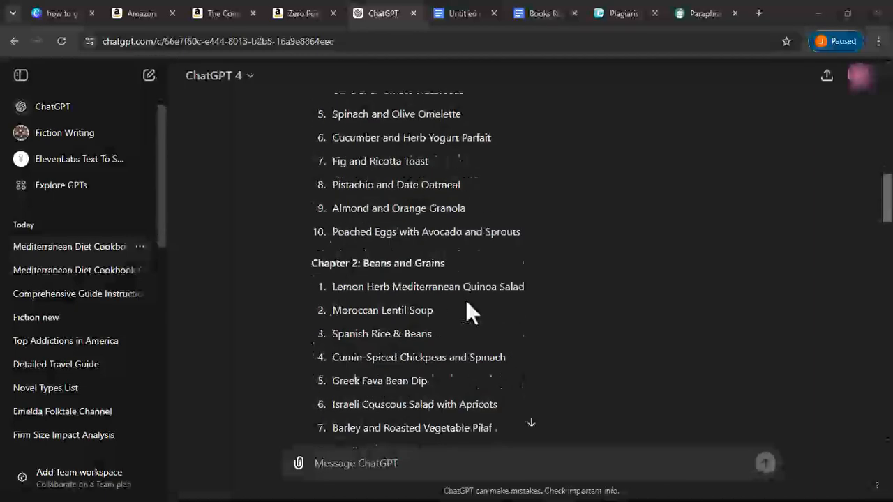
pyautogui.scroll(-10, 469, 313)
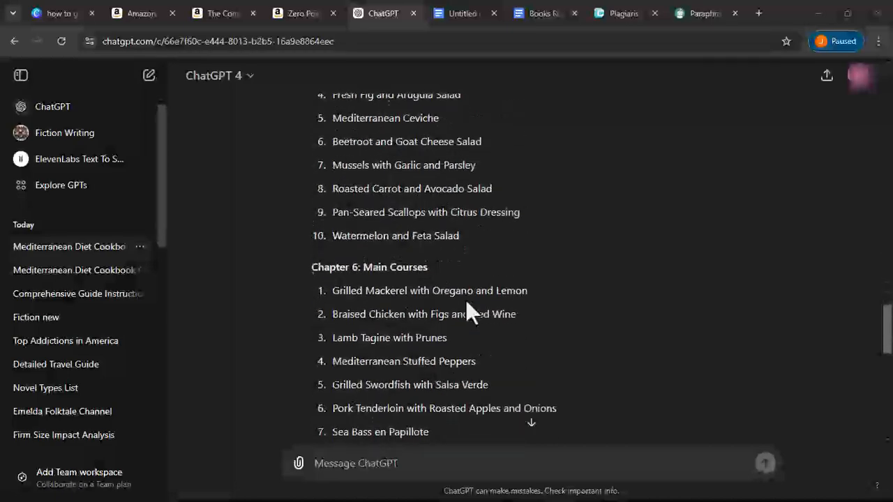
pyautogui.scroll(10, 467, 305)
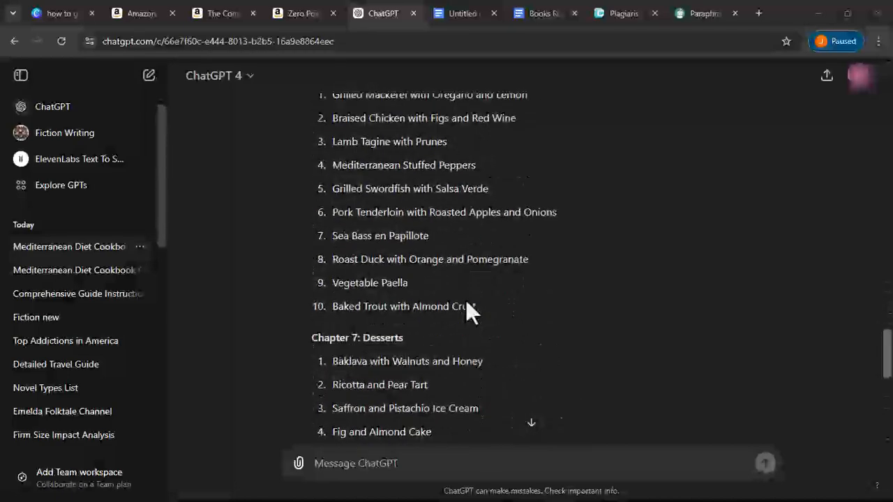
pyautogui.scroll(6, 467, 304)
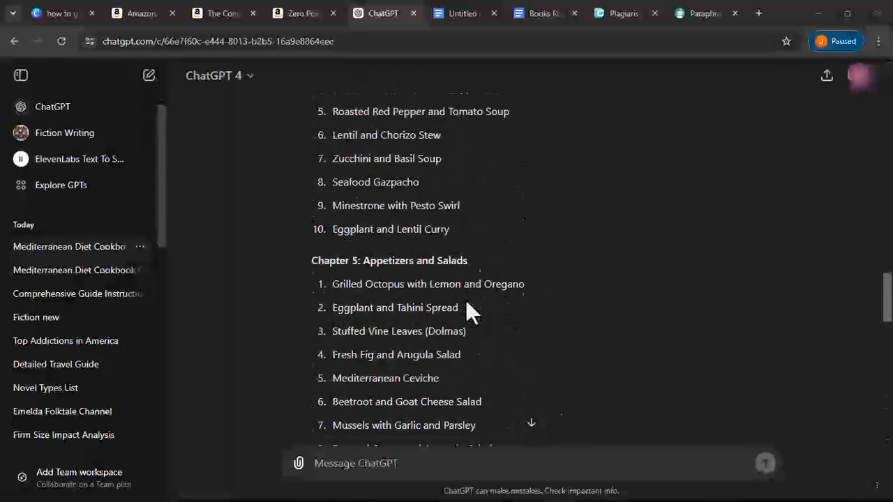
pyautogui.scroll(6, 467, 305)
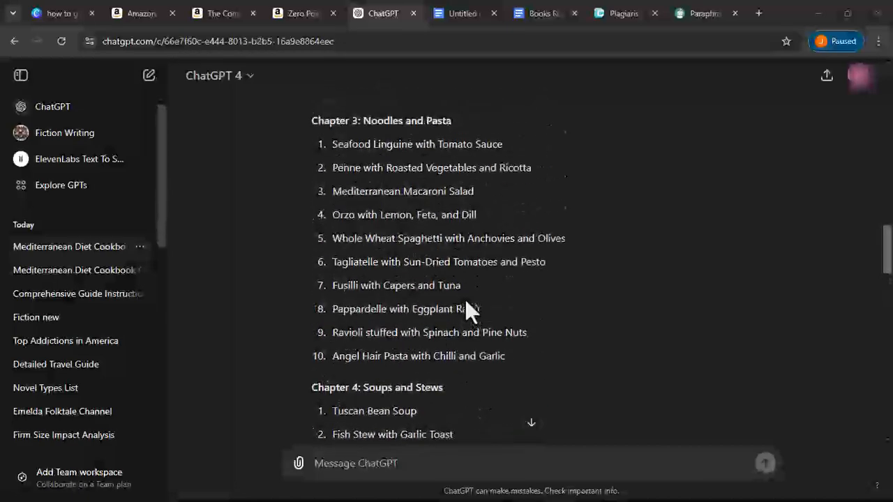
pyautogui.scroll(5, 467, 304)
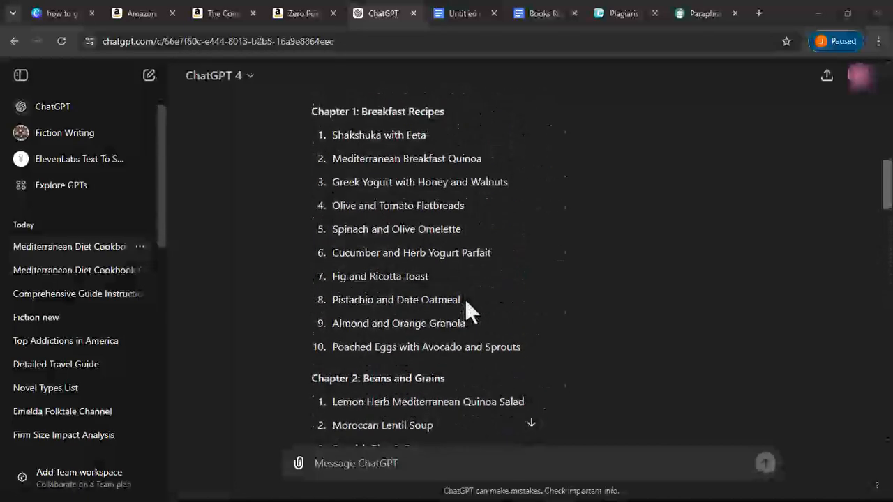
pyautogui.scroll(-6, 467, 304)
pyautogui.scroll(-8, 467, 304)
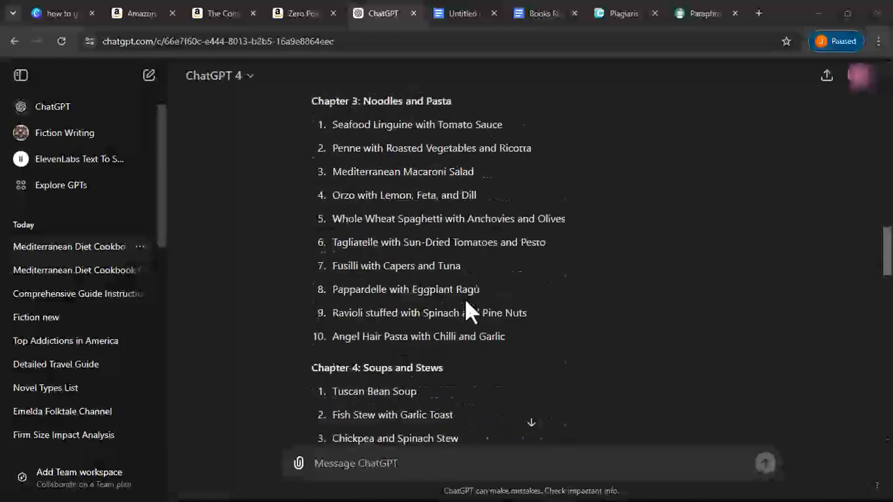
pyautogui.scroll(-7, 466, 302)
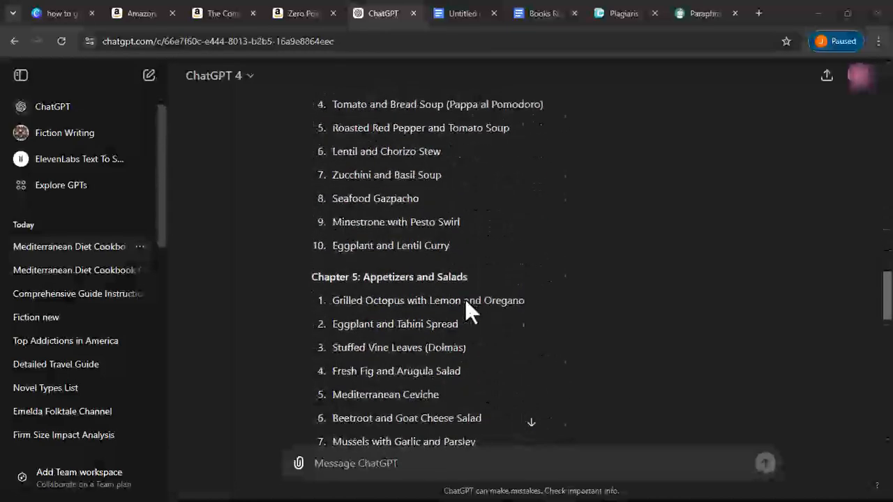
pyautogui.scroll(-3, 464, 298)
pyautogui.scroll(12, 465, 299)
pyautogui.scroll(9, 464, 299)
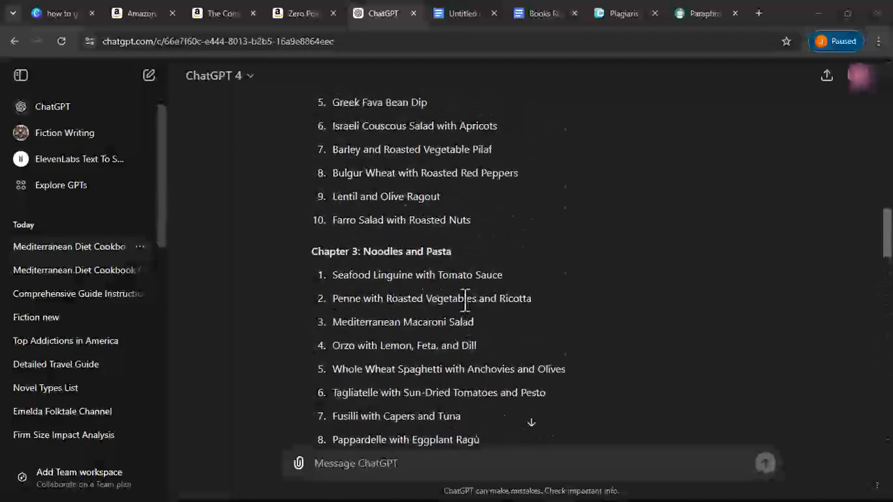
pyautogui.scroll(5, 465, 302)
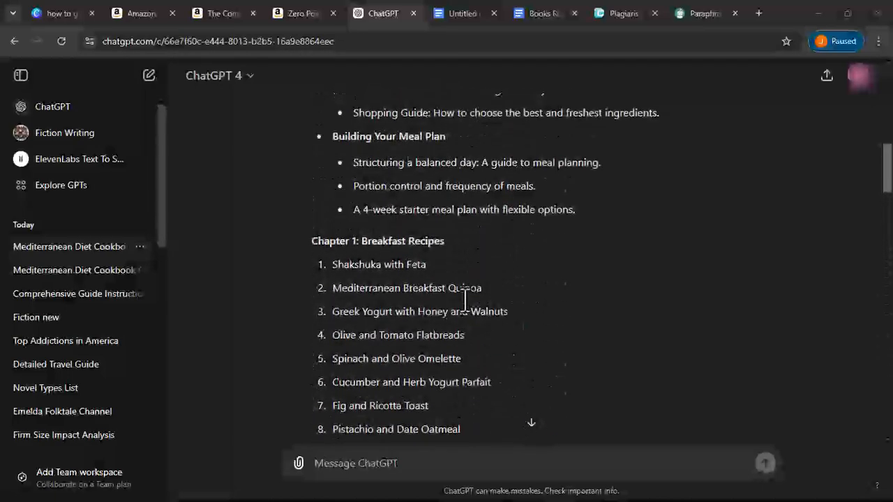
pyautogui.scroll(1, 464, 300)
pyautogui.scroll(-2, 465, 300)
pyautogui.scroll(1, 464, 300)
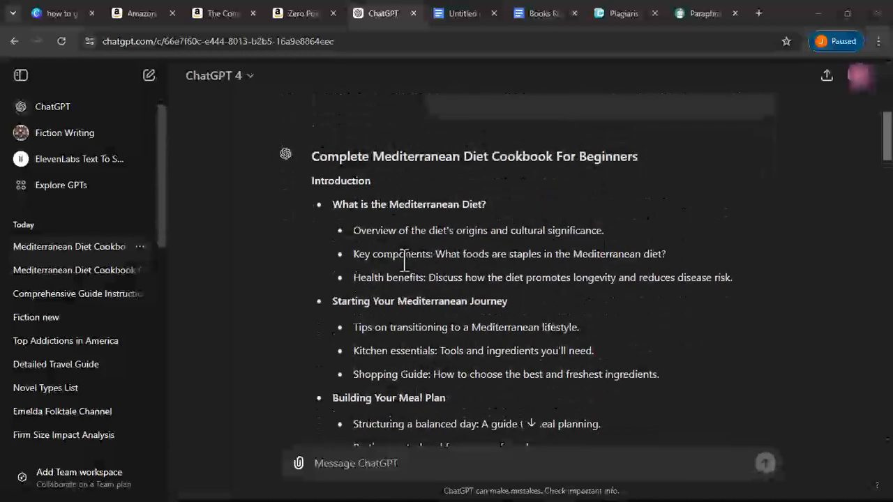
pyautogui.moveTo(312, 155); pyautogui.dragTo(639, 282)
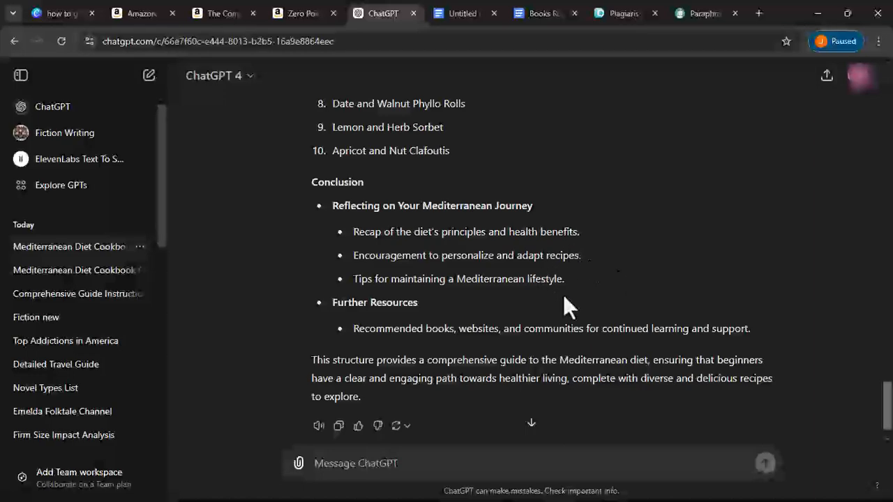
pyautogui.moveTo(558, 278); pyautogui.dragTo(319, 240)
# - Copy ChatGPT's whole outline from its title through the Conclusion's Further Resources
pyautogui.doubleClick(311, 230)
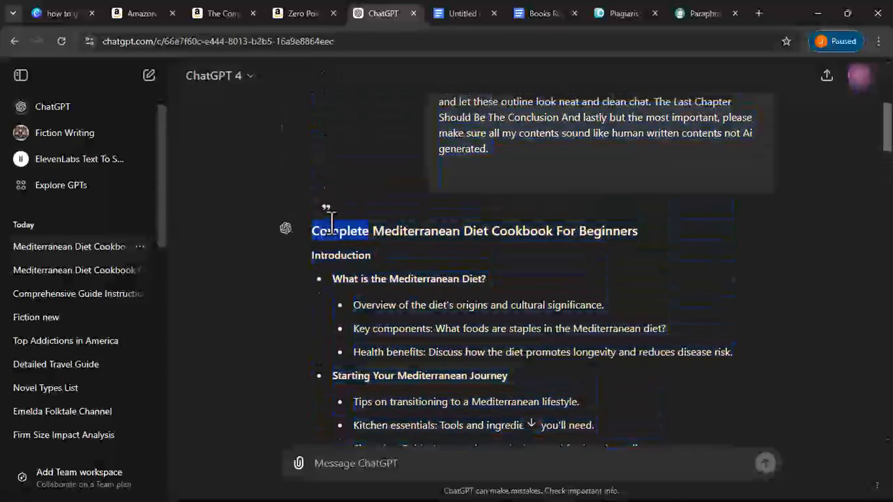
pyautogui.click(312, 233)
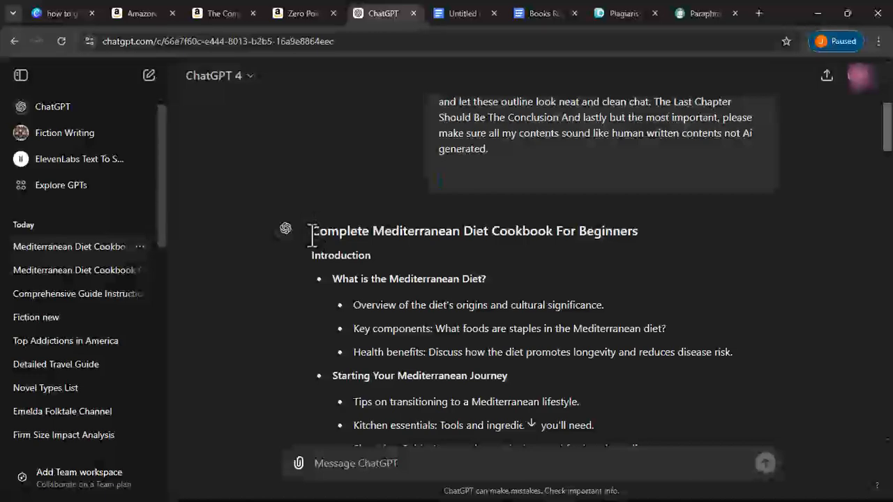
pyautogui.moveTo(312, 234); pyautogui.dragTo(607, 253)
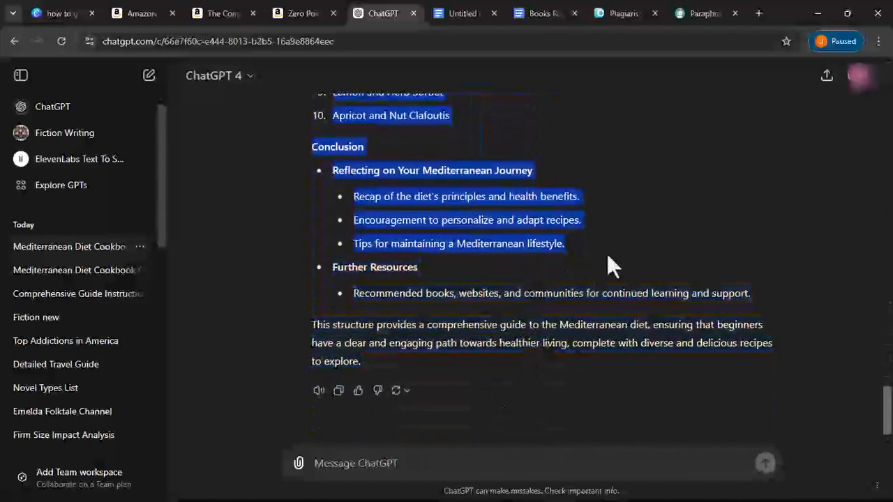
pyautogui.rightClick(551, 249)
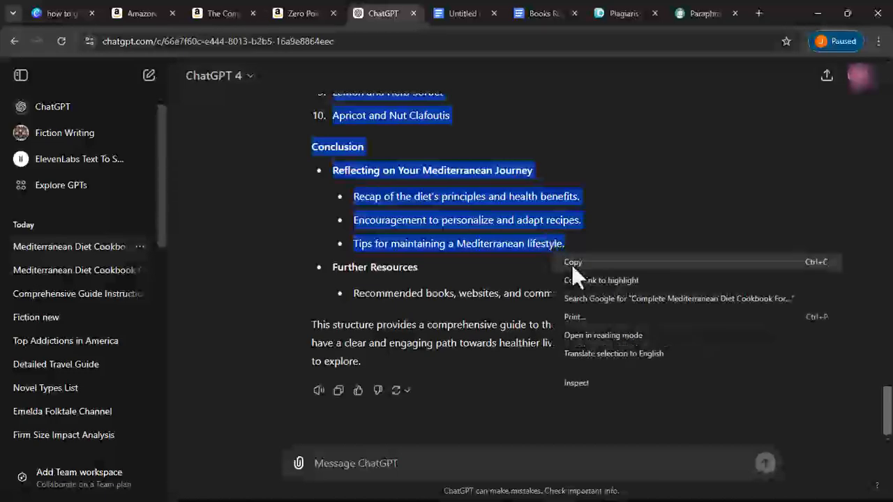
pyautogui.click(572, 262)
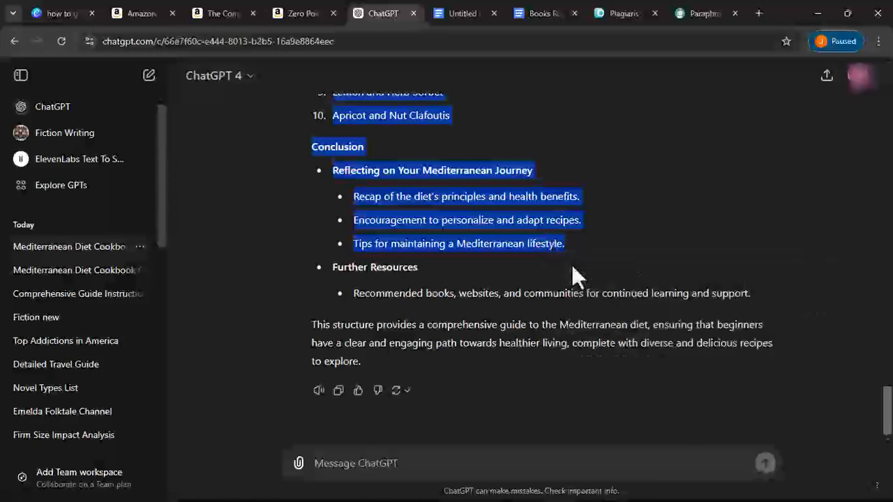
pyautogui.click(457, 19)
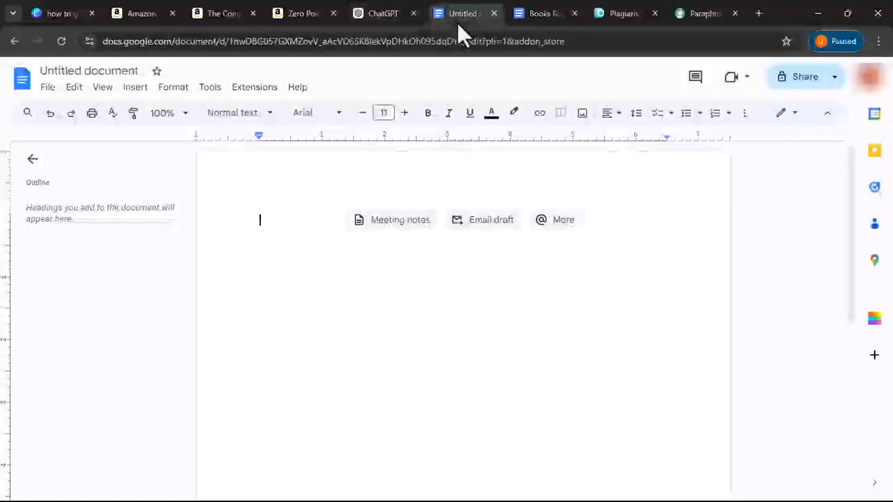
# - Paste the copied outline into the blank document and zoom to 50%
pyautogui.rightClick(277, 223)
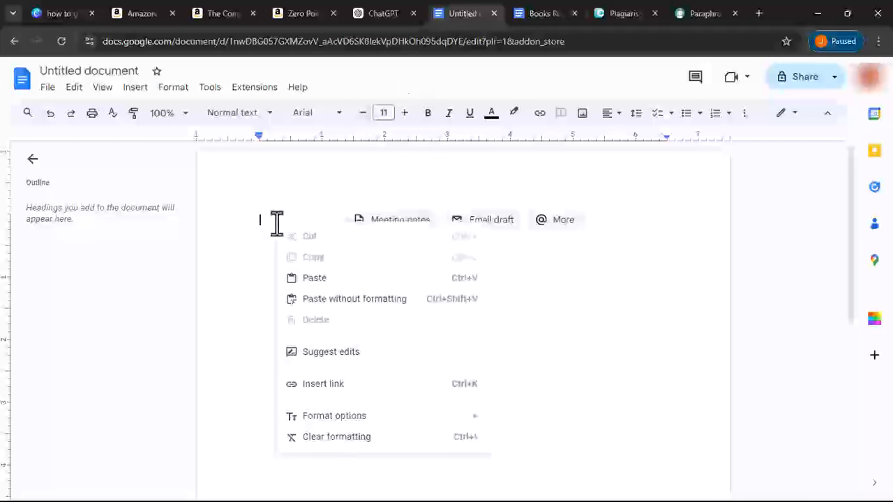
pyautogui.click(325, 277)
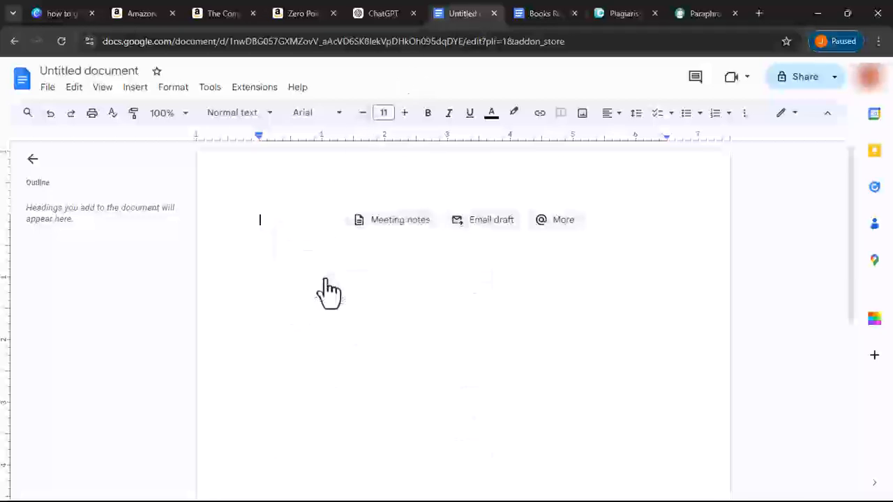
pyautogui.click(162, 113)
pyautogui.click(160, 169)
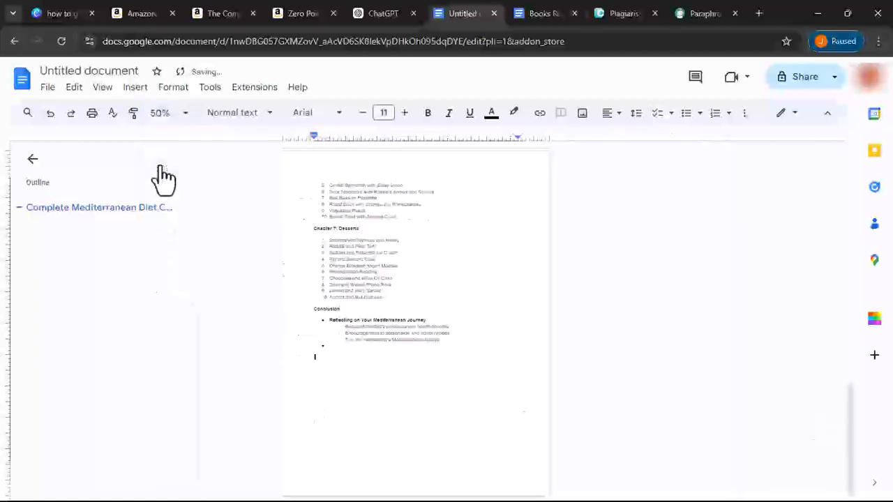
pyautogui.click(317, 196)
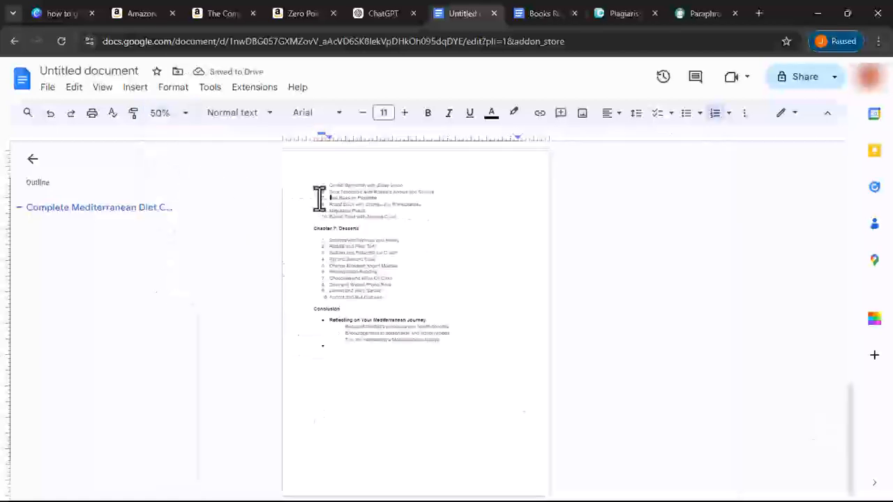
pyautogui.scroll(15, 321, 237)
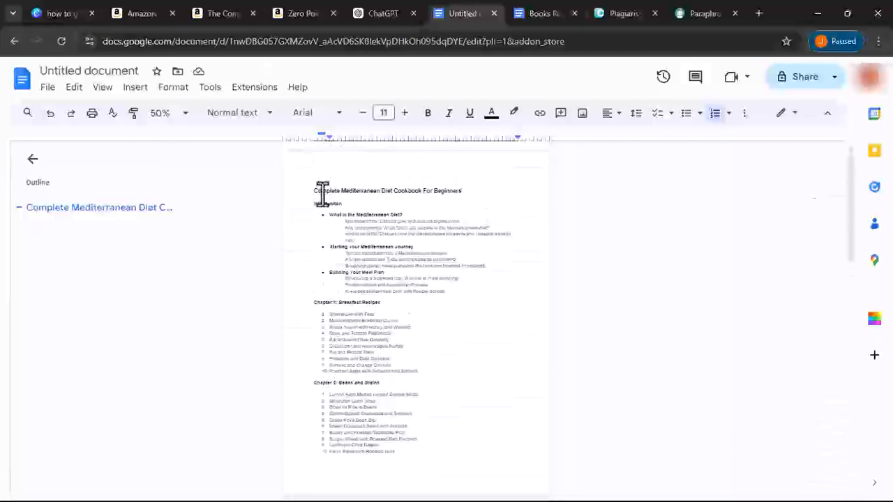
# - Name the document 'Complete Mediterranean Diet Cookbook For Beginners'
pyautogui.tripleClick(322, 190)
pyautogui.click(323, 190)
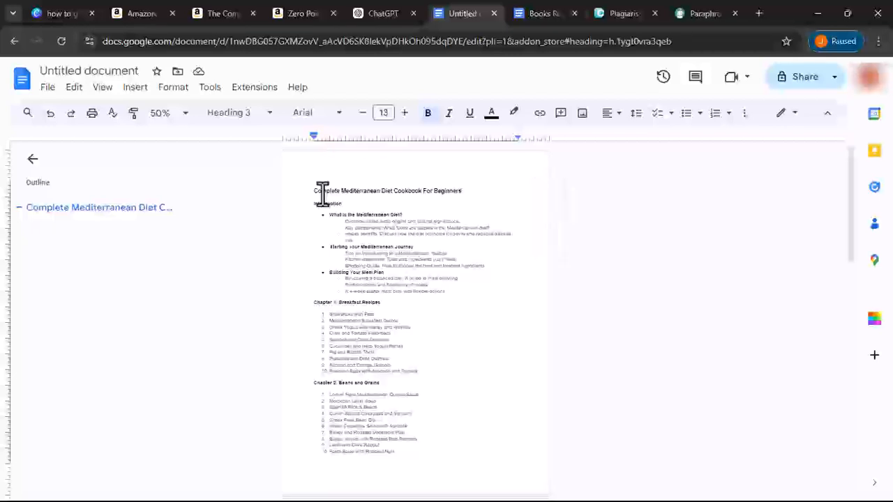
pyautogui.click(112, 75)
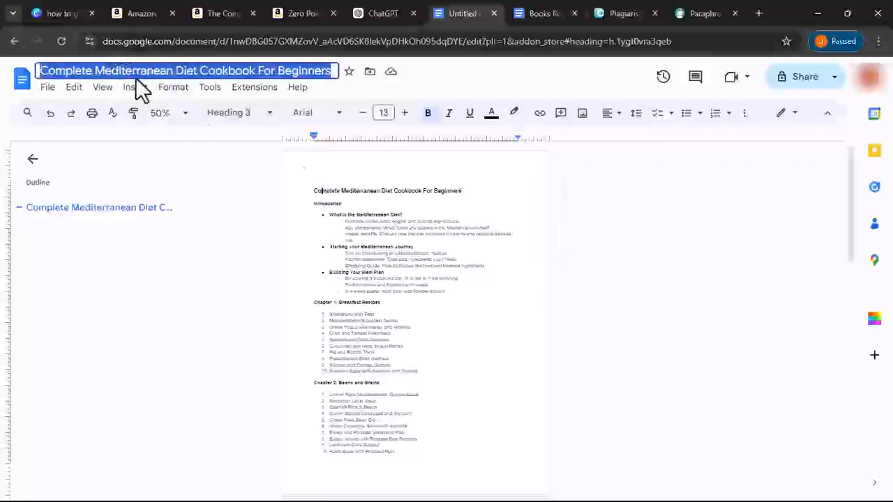
pyautogui.click(314, 222)
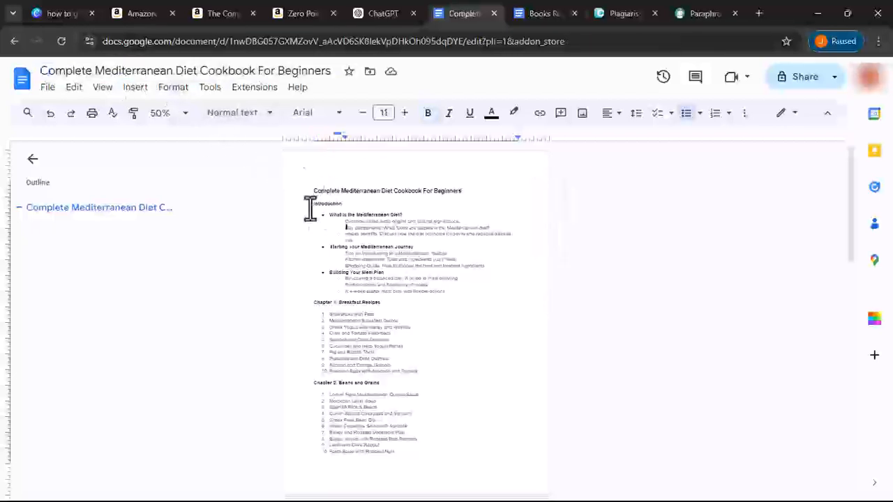
# - Insert a page break so Introduction starts on page two
pyautogui.click(311, 205)
pyautogui.scroll(-4, 312, 206)
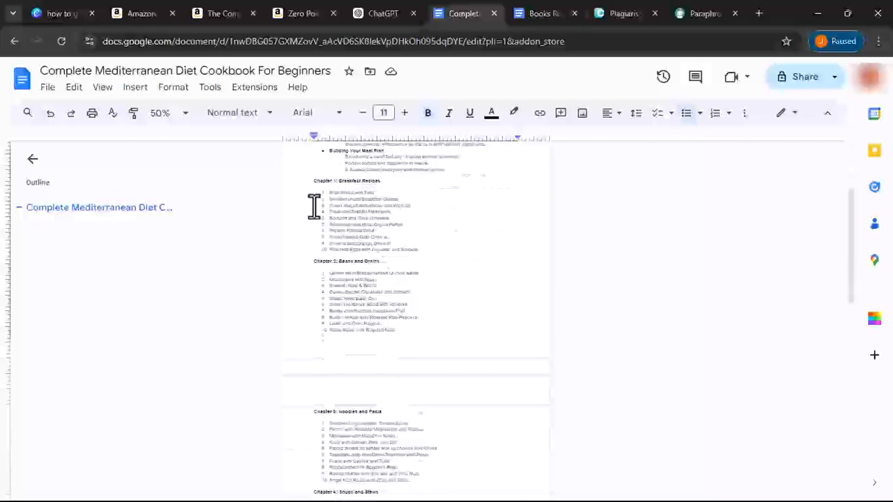
pyautogui.scroll(5, 314, 207)
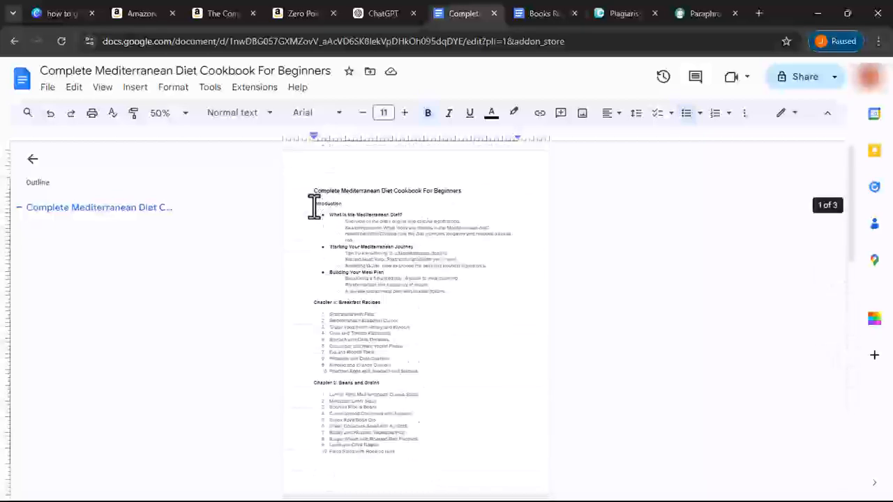
pyautogui.doubleClick(315, 207)
pyautogui.click(313, 207)
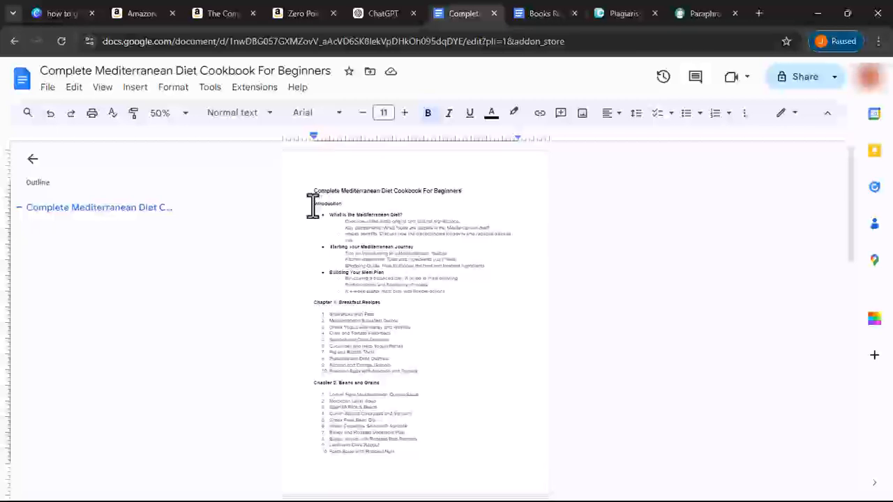
pyautogui.hotkey('ctrl', 'Return')
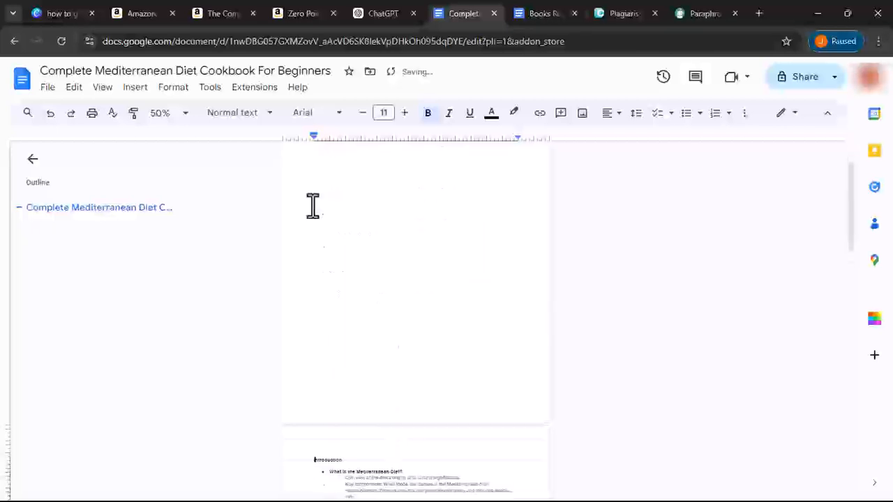
# - Copy the word Introduction from the document
pyautogui.scroll(-2, 312, 169)
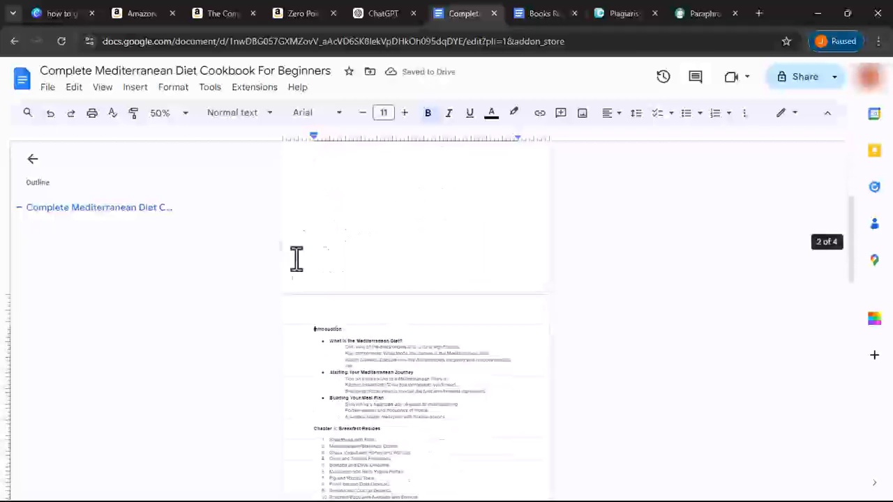
pyautogui.doubleClick(320, 329)
pyautogui.rightClick(333, 329)
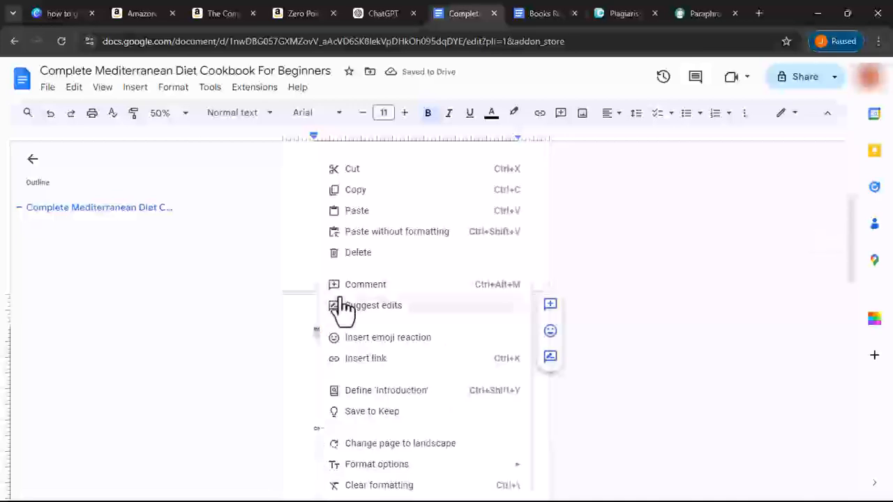
pyautogui.click(364, 192)
# - Ask ChatGPT 'WRITE ON THE INTRODUCTION' of the cookbook
pyautogui.click(388, 13)
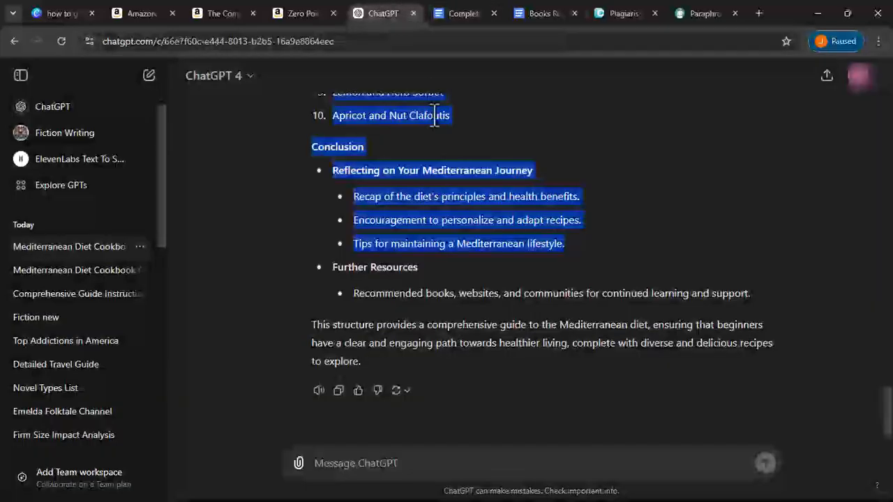
pyautogui.click(372, 468)
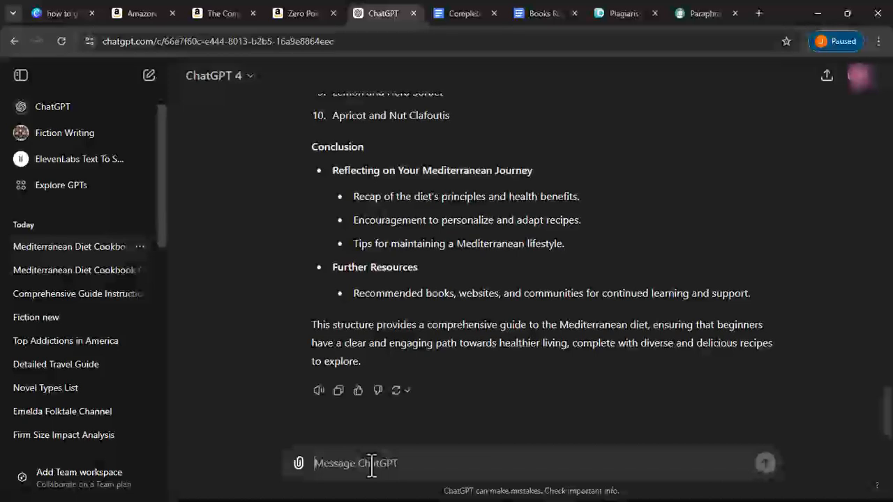
pyautogui.write('WRITE')
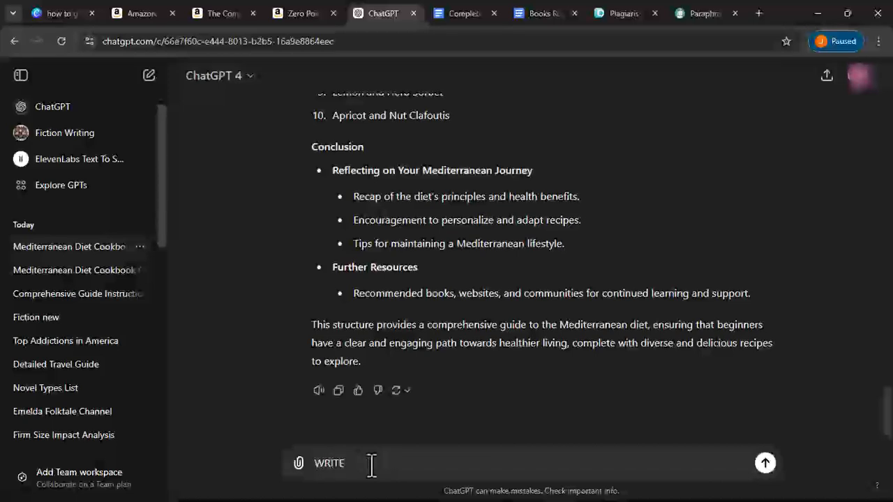
pyautogui.write(' ON THE INTRODU')
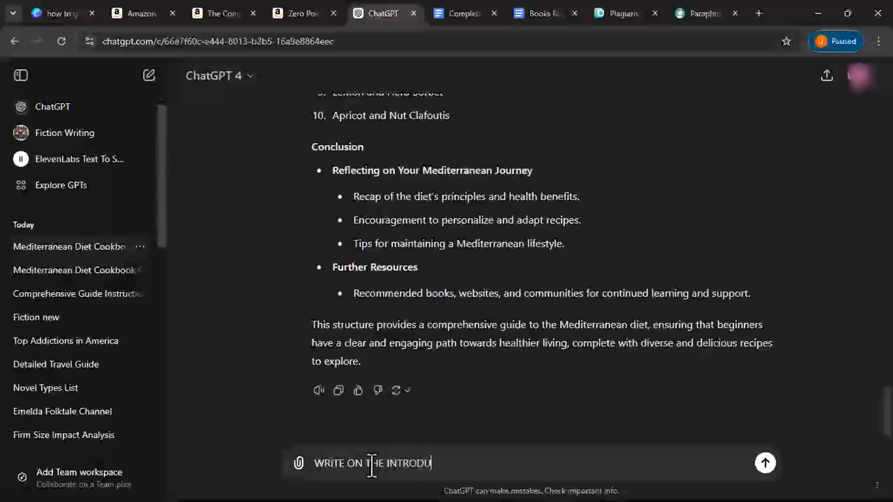
pyautogui.write('CTION OF THIS BOOK')
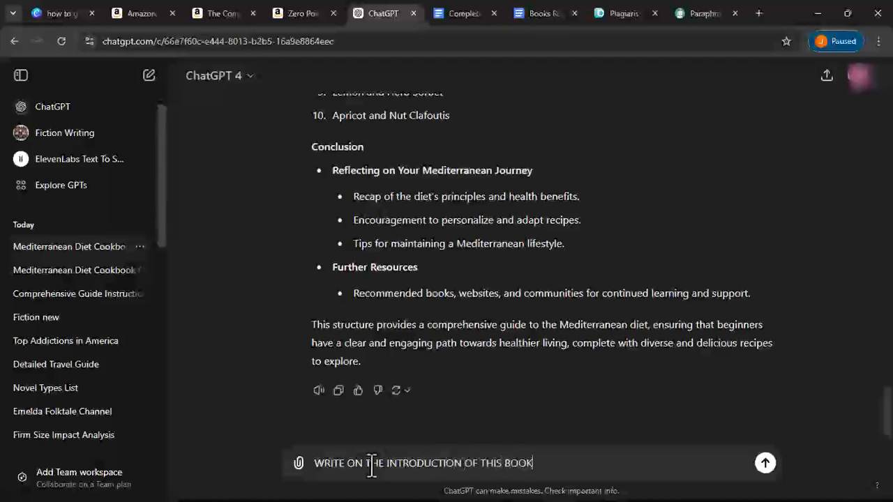
pyautogui.press('Return')
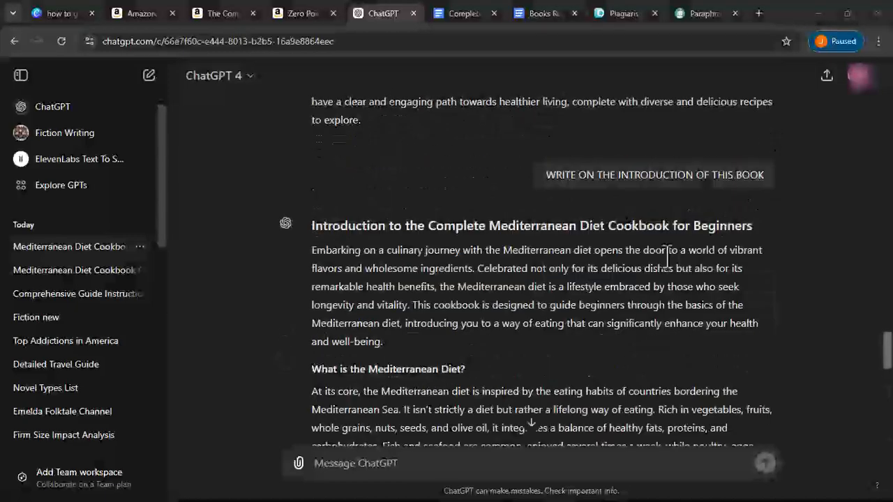
# - Copy ChatGPT's introduction from its heading through the closing 'Welcome to your Mediterranean journey' paragraph
pyautogui.scroll(-3, 585, 314)
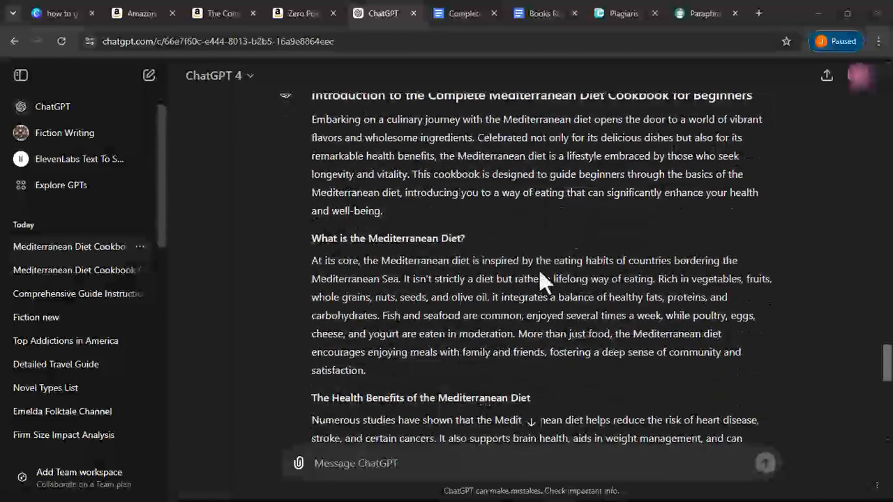
pyautogui.scroll(3, 539, 269)
pyautogui.scroll(-9, 539, 269)
pyautogui.scroll(-6, 544, 283)
pyautogui.scroll(-1, 544, 283)
pyautogui.scroll(3, 544, 283)
pyautogui.scroll(10, 539, 270)
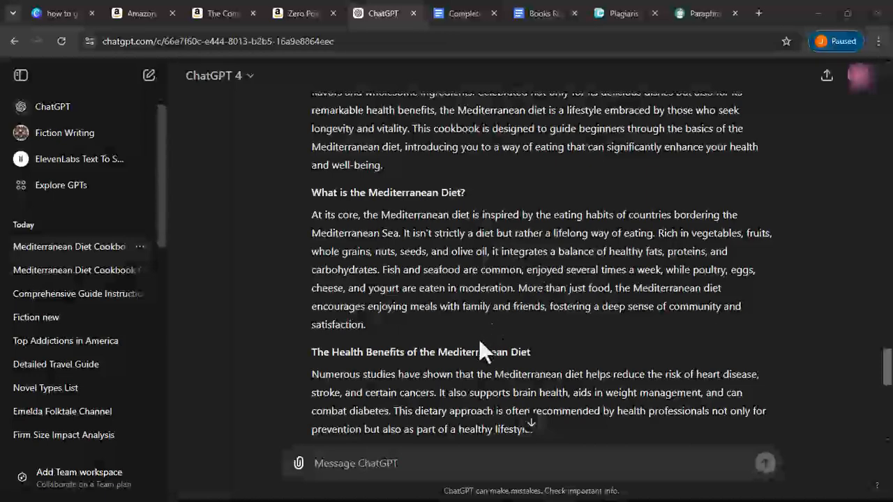
pyautogui.scroll(5, 475, 359)
pyautogui.moveTo(309, 245); pyautogui.dragTo(547, 418)
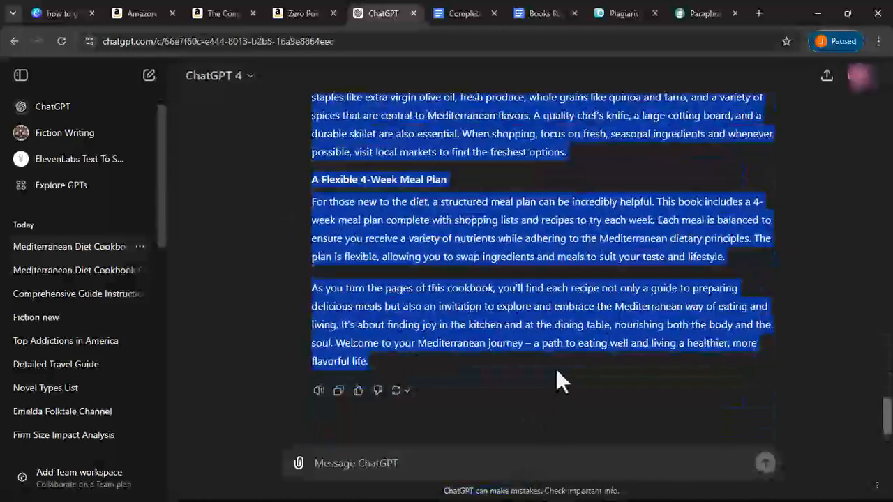
pyautogui.rightClick(571, 312)
pyautogui.click(359, 334)
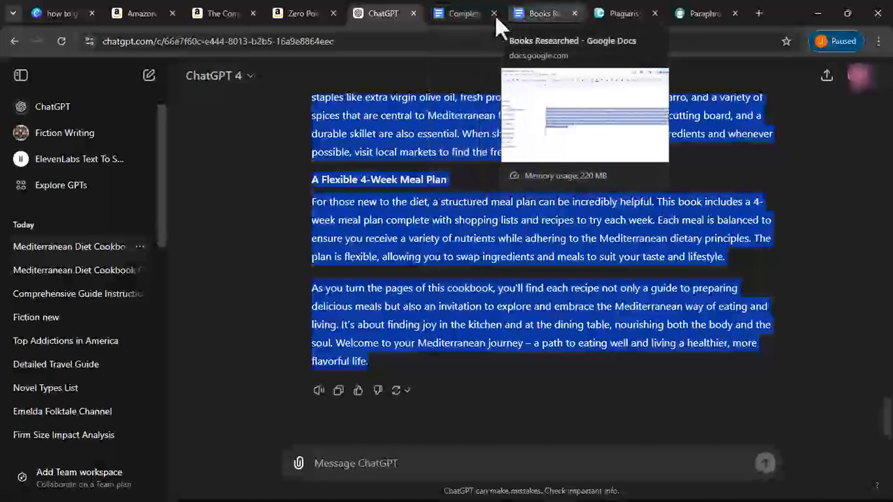
pyautogui.click(467, 13)
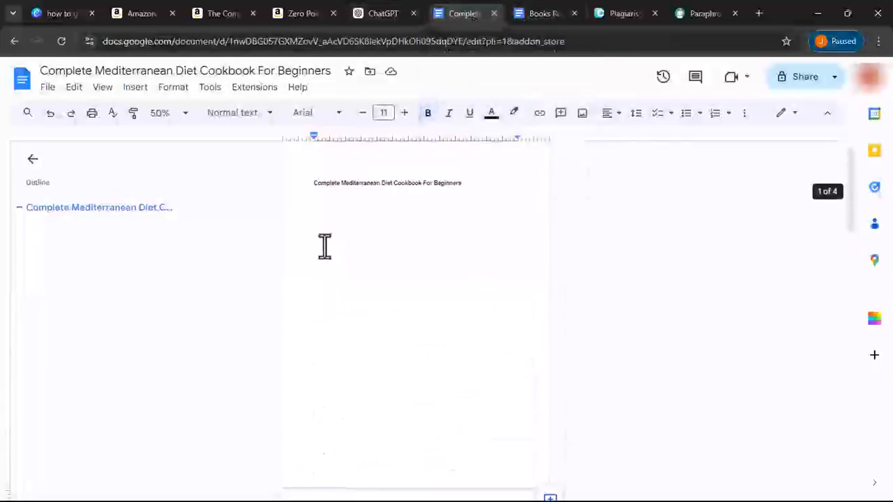
# - Add a page break so the Introduction outline starts on a new page
pyautogui.scroll(-3, 352, 303)
pyautogui.scroll(-1, 309, 325)
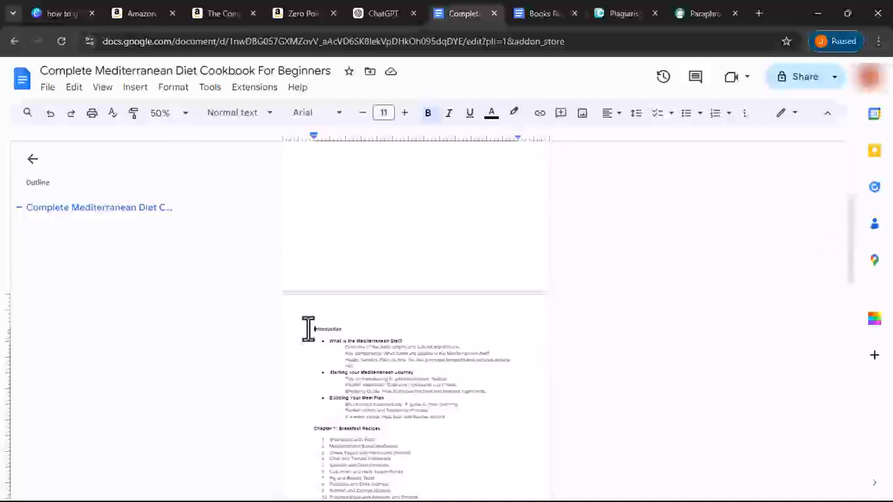
pyautogui.click(308, 329)
pyautogui.press('Return')
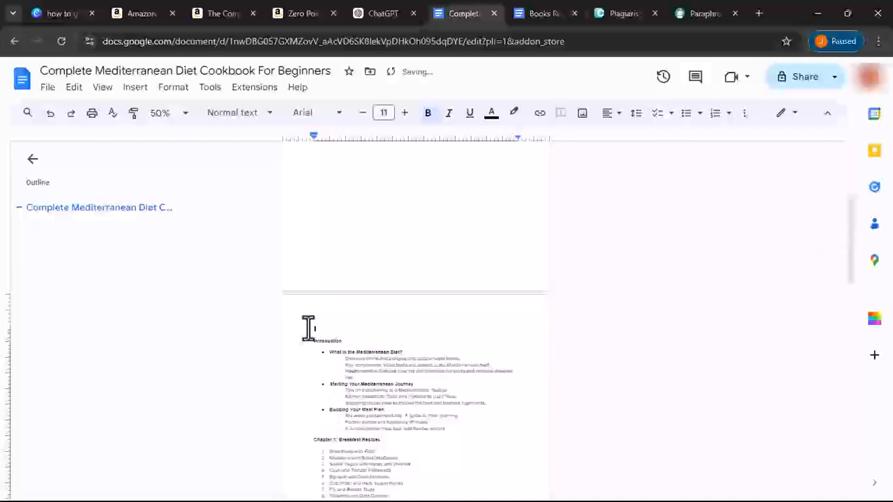
pyautogui.press('BackSpace')
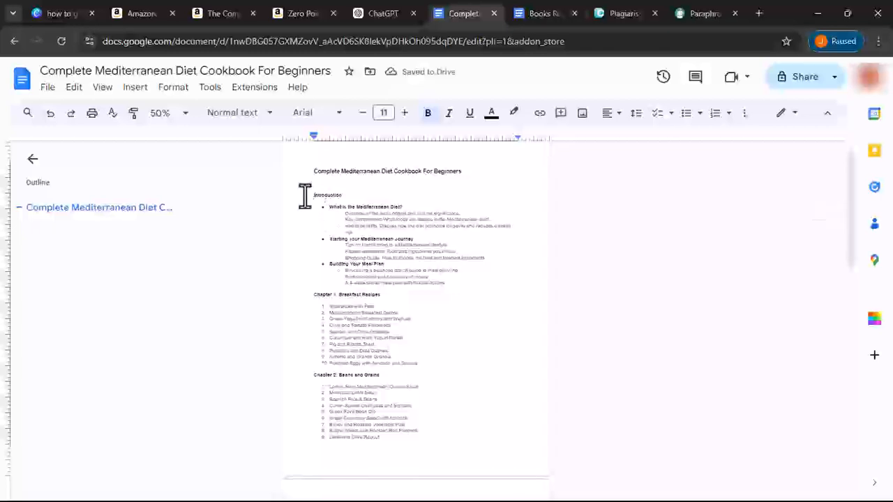
pyautogui.hotkey('ctrl', 'Return')
pyautogui.hotkey('ctrl', 'Return')
# - Paste the copied introduction on the blank page twice, undoing each paste
pyautogui.scroll(6, 310, 238)
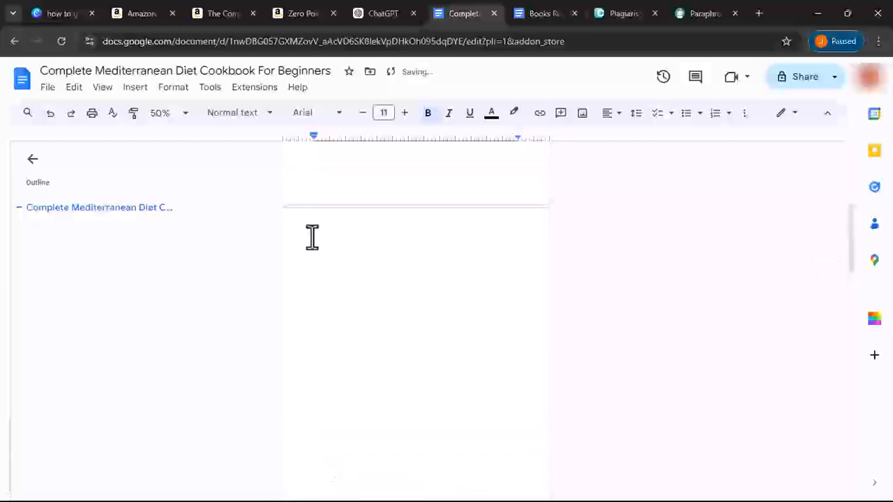
pyautogui.scroll(-4, 335, 221)
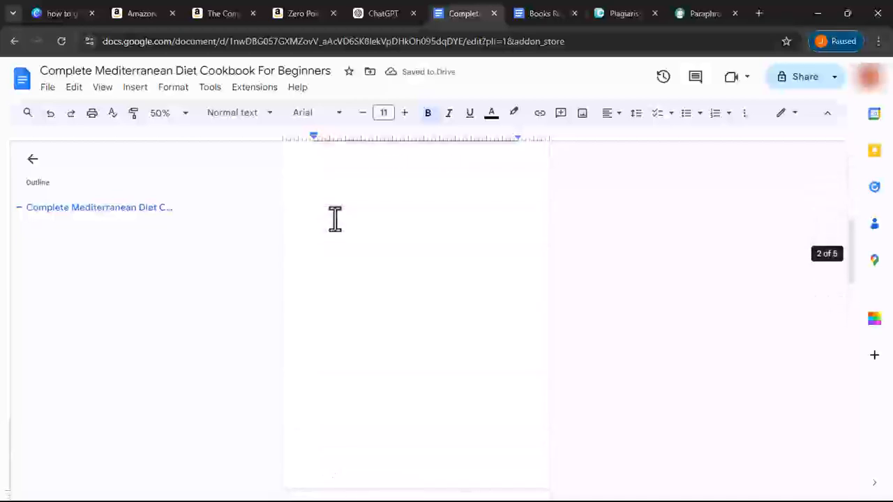
pyautogui.click(332, 190)
pyautogui.rightClick(337, 182)
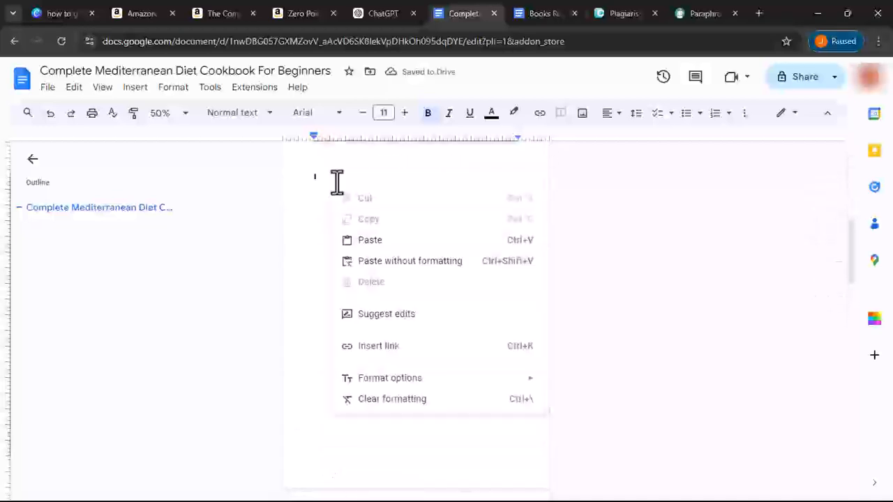
pyautogui.click(367, 240)
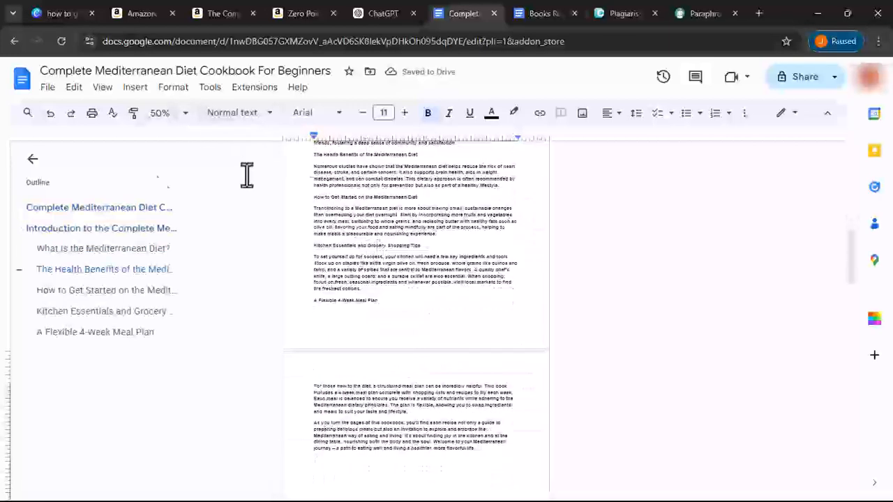
pyautogui.click(49, 113)
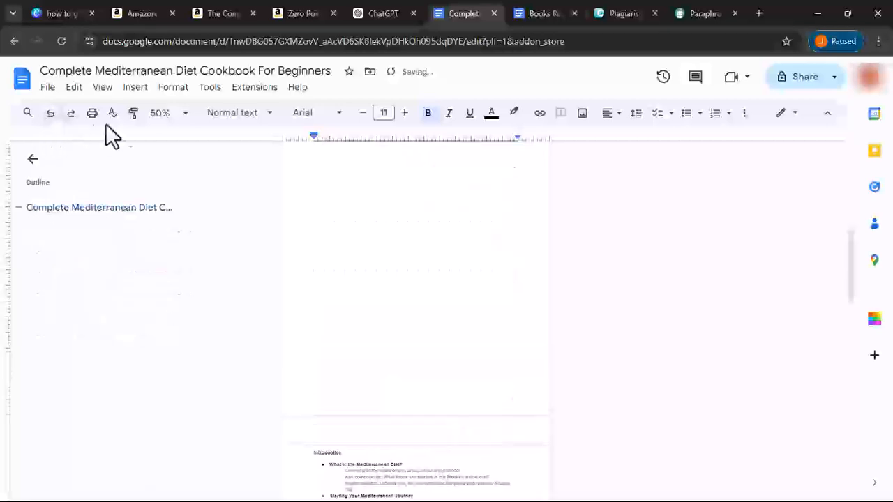
pyautogui.rightClick(324, 187)
pyautogui.click(372, 253)
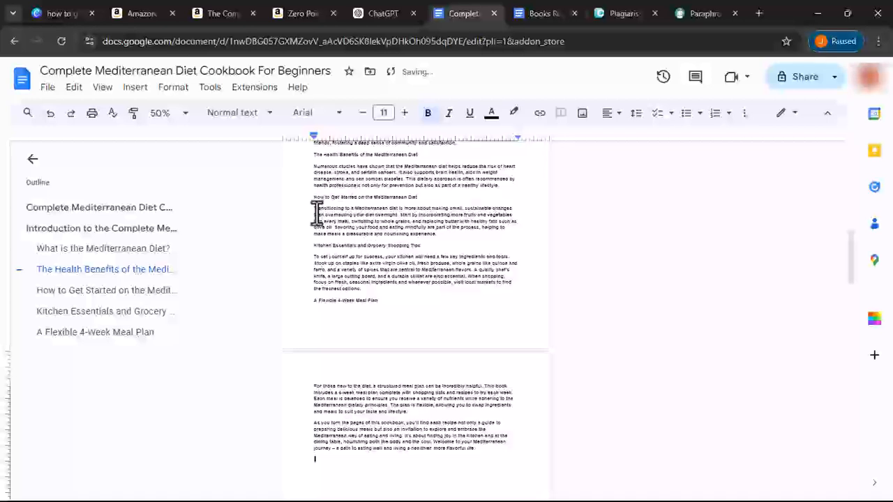
pyautogui.click(51, 118)
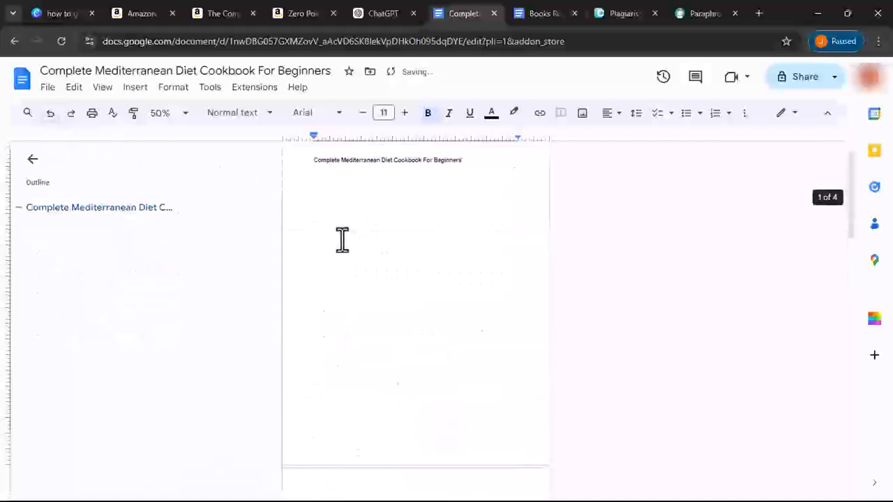
# - Turn off bold and update the Normal text style to match
pyautogui.click(428, 116)
pyautogui.click(244, 114)
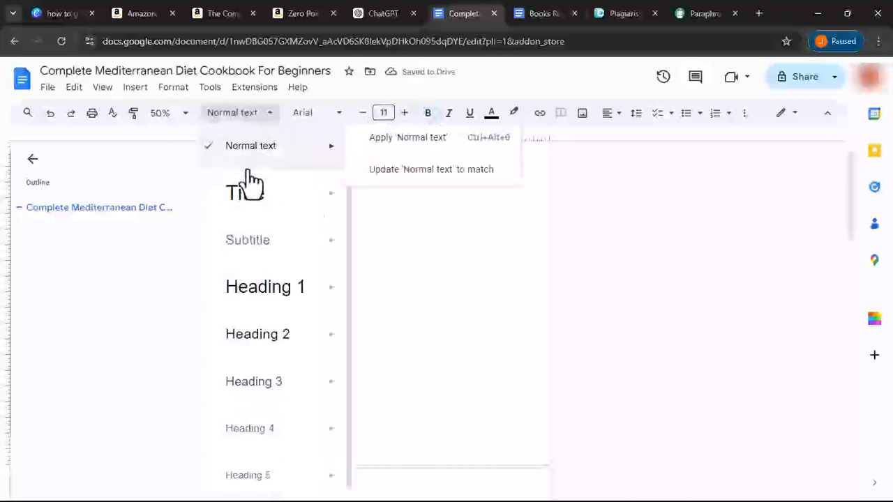
pyautogui.click(267, 149)
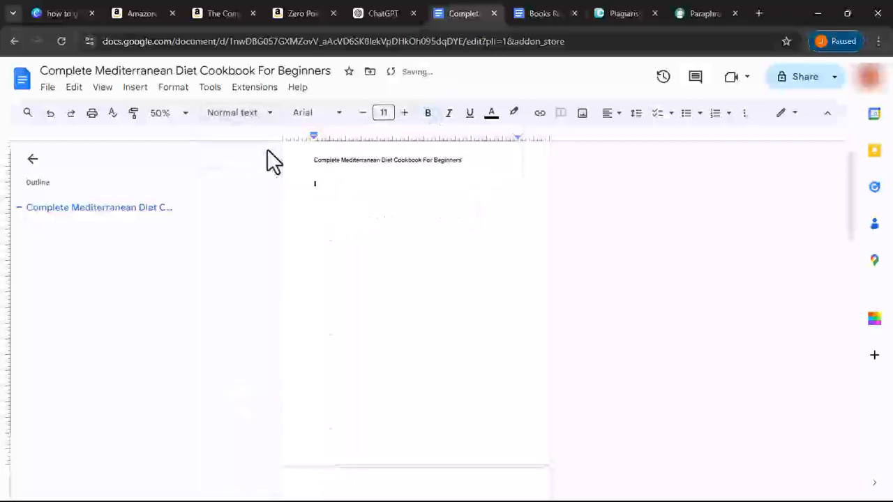
pyautogui.click(256, 114)
pyautogui.moveTo(330, 145)
pyautogui.click(393, 183)
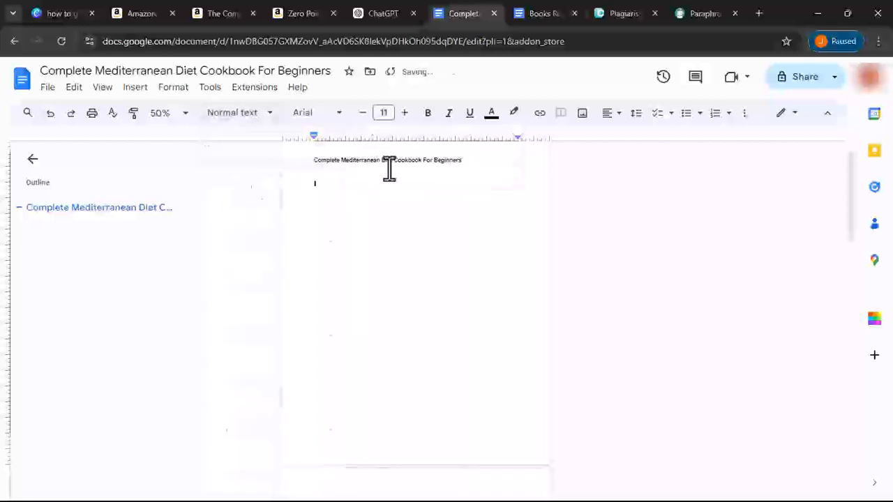
# - Insert a page break before Introduction and paste the introduction without formatting above it
pyautogui.scroll(-3, 330, 213)
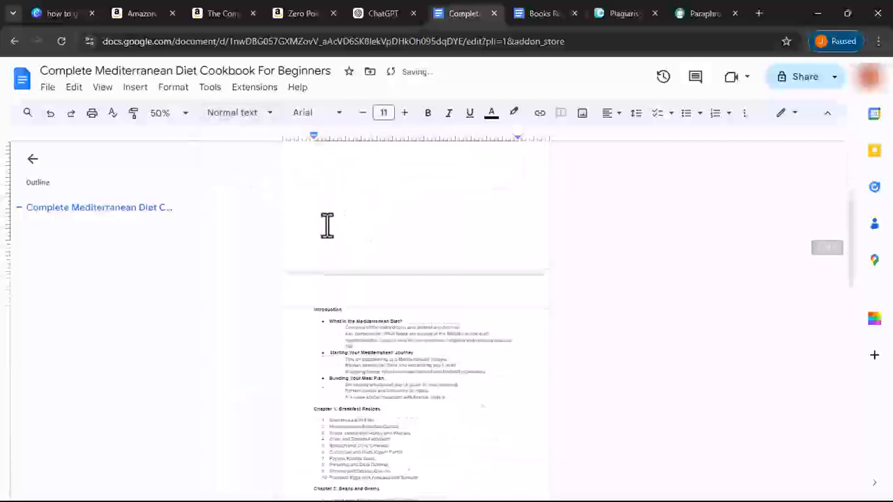
pyautogui.click(300, 309)
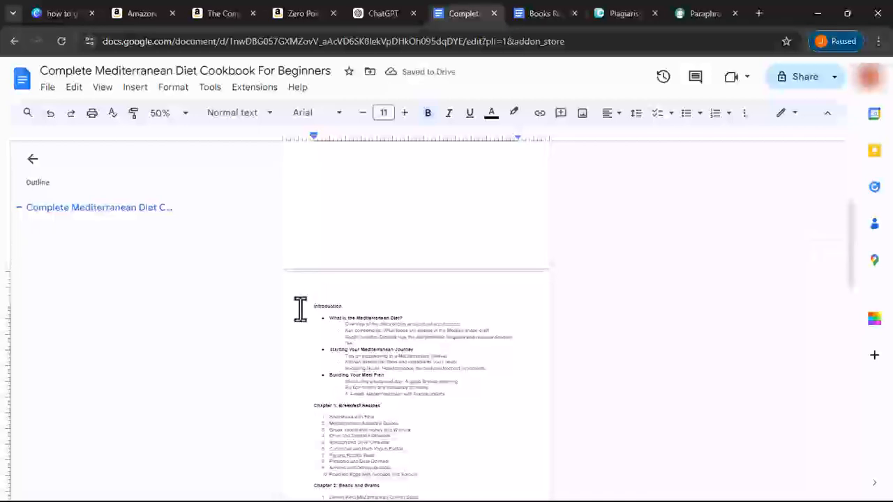
pyautogui.hotkey('ctrl', 'Return')
pyautogui.scroll(2, 303, 304)
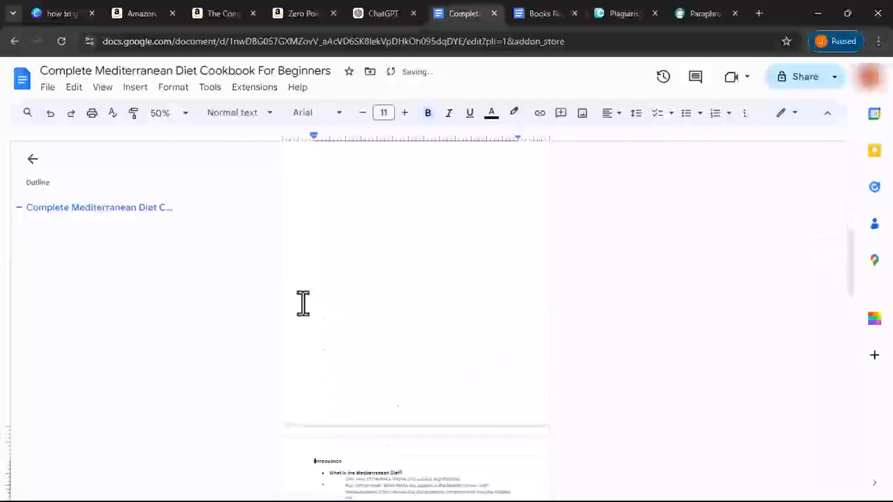
pyautogui.rightClick(323, 248)
pyautogui.click(362, 317)
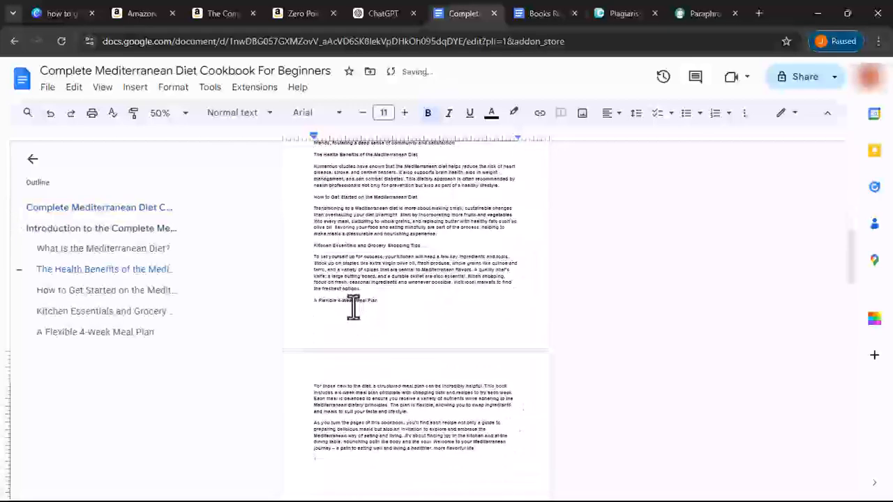
pyautogui.scroll(4, 347, 295)
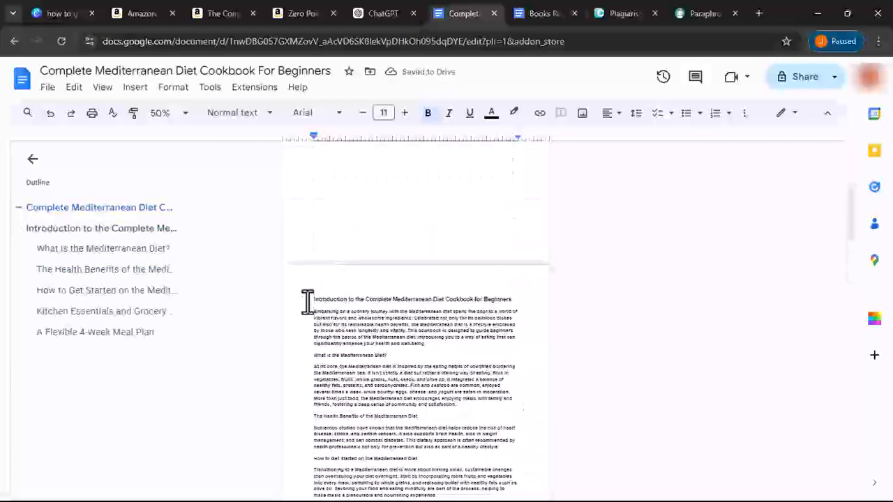
# - Unbold the first introduction paragraph and update Normal text to match it
pyautogui.moveTo(306, 312); pyautogui.dragTo(435, 349)
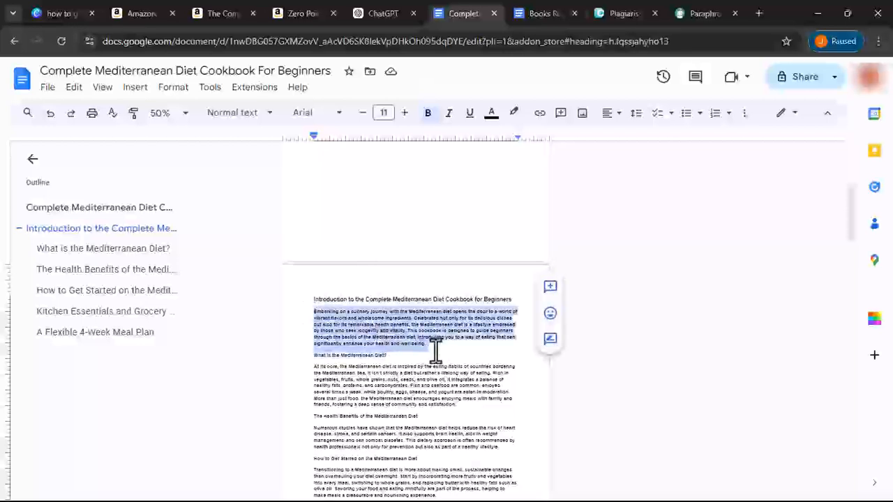
pyautogui.click(425, 113)
pyautogui.click(241, 114)
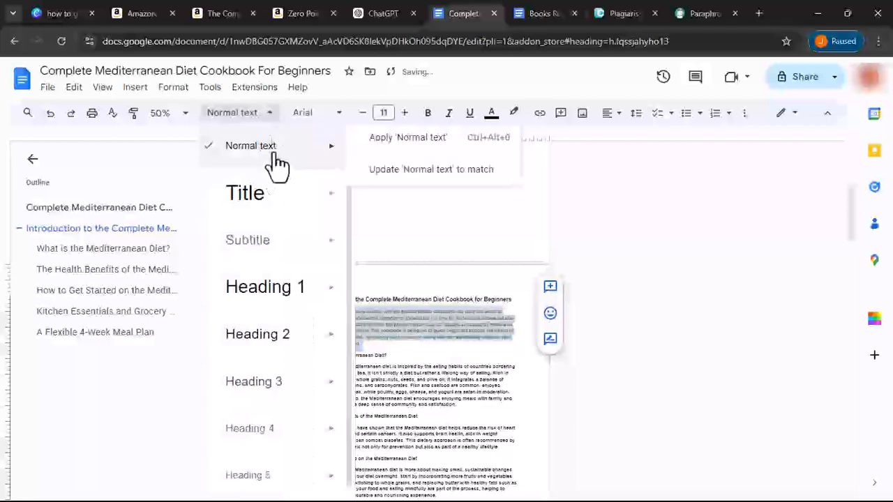
pyautogui.click(399, 170)
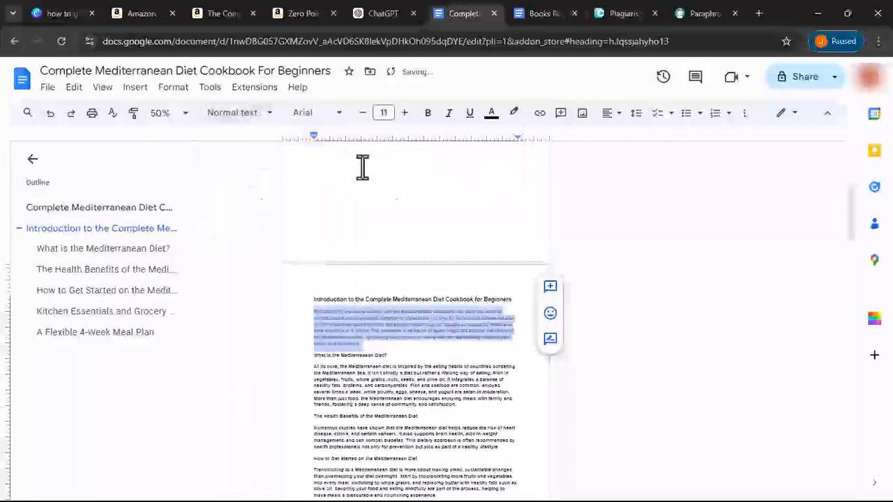
pyautogui.click(246, 115)
pyautogui.moveTo(261, 143)
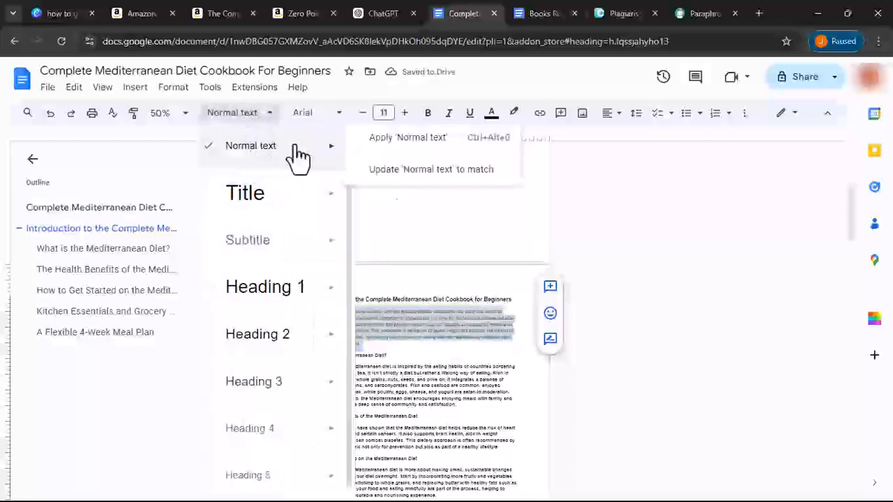
pyautogui.click(257, 151)
# - Select the introduction from its heading downward and set it to Normal text
pyautogui.click(312, 305)
pyautogui.moveTo(312, 305); pyautogui.dragTo(486, 491)
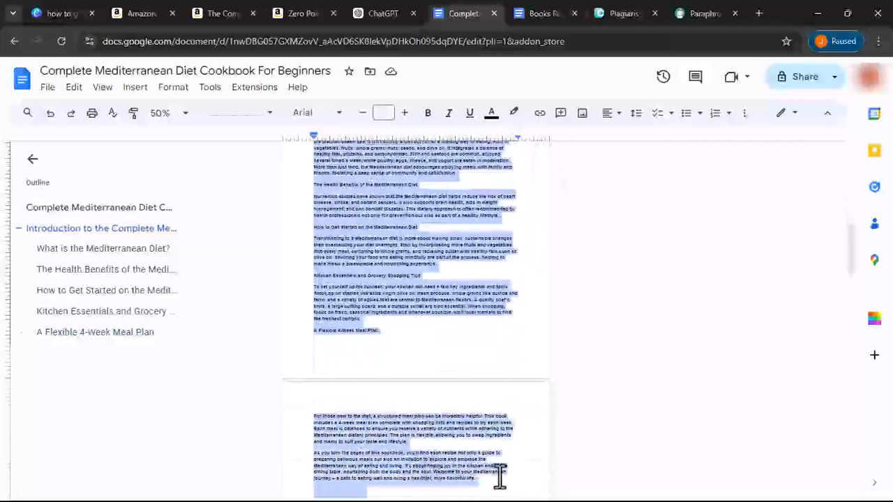
pyautogui.click(487, 492)
pyautogui.scroll(2, 341, 208)
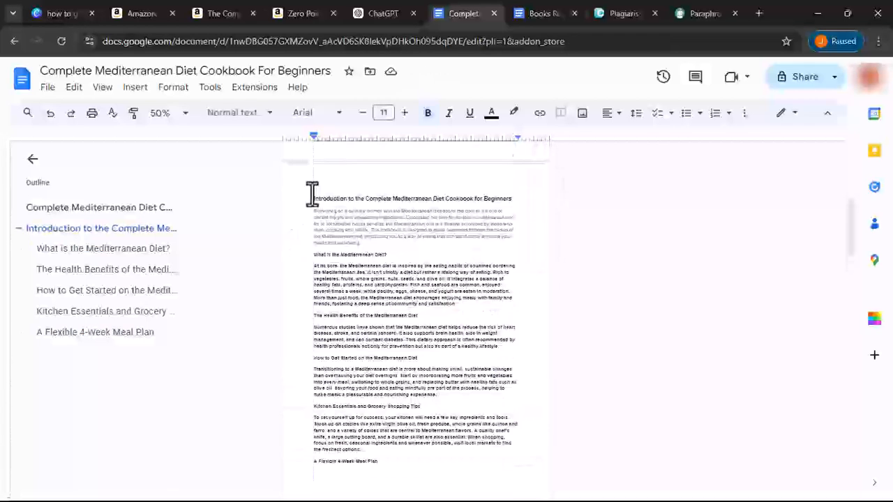
pyautogui.moveTo(306, 201); pyautogui.dragTo(526, 305)
pyautogui.click(528, 303)
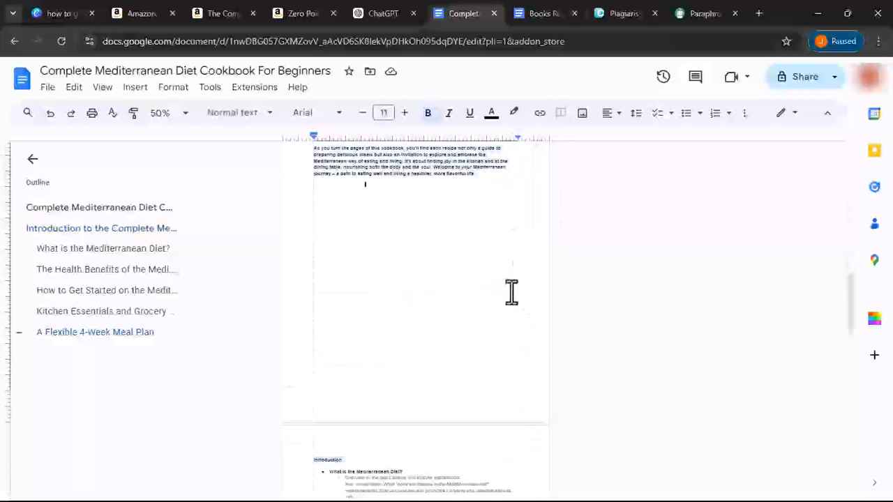
pyautogui.moveTo(453, 246); pyautogui.dragTo(303, 404)
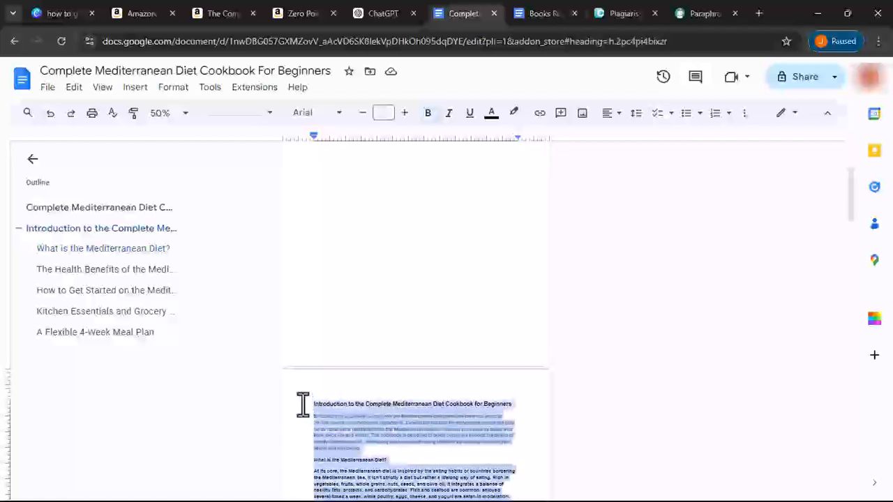
pyautogui.click(248, 116)
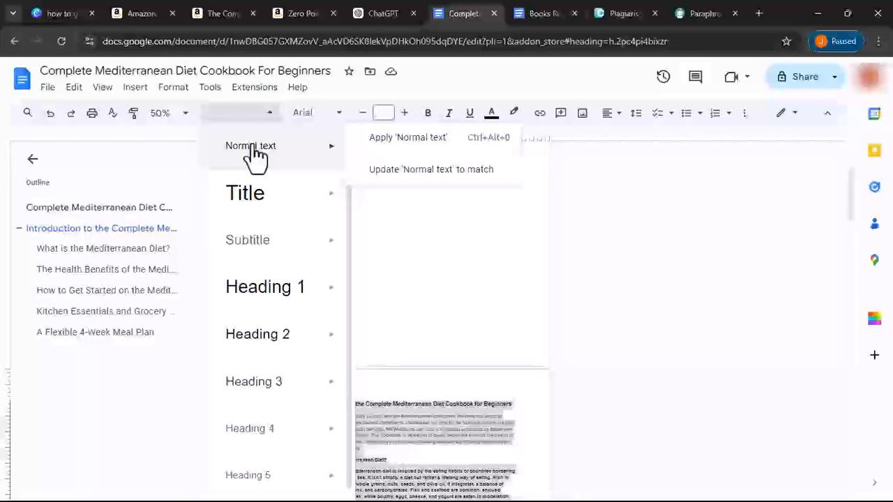
pyautogui.click(251, 146)
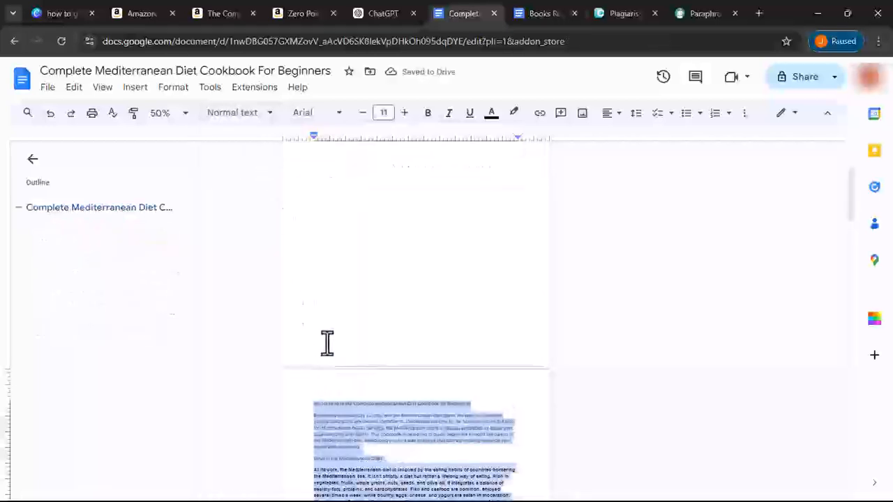
# - Select the introduction from the 'What is the Mediterranean Diet?' heading through its last paragraph
pyautogui.click(335, 480)
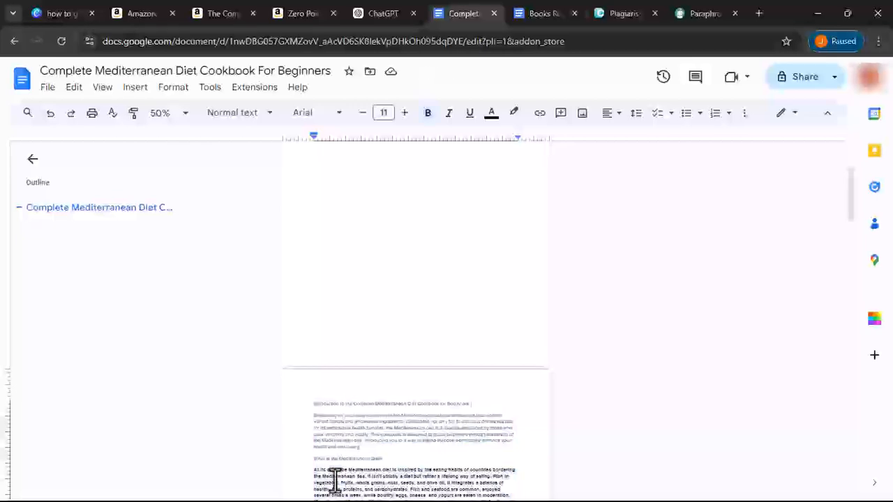
pyautogui.scroll(-5, 328, 477)
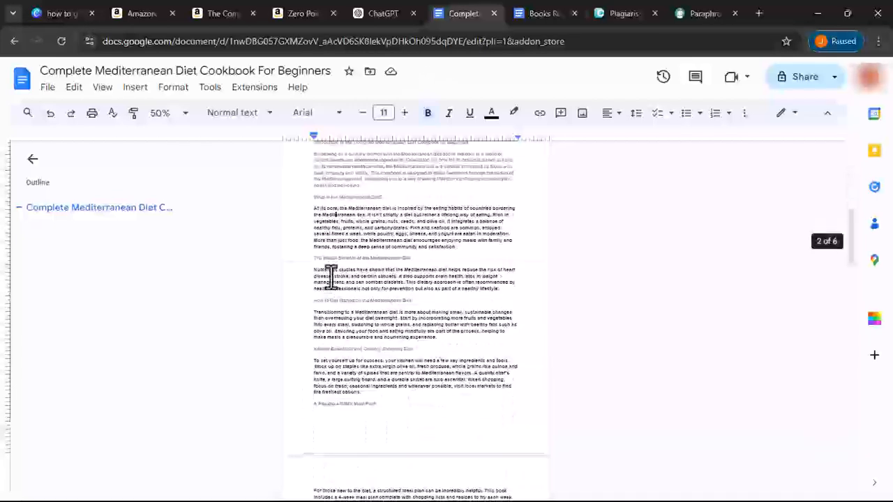
pyautogui.moveTo(311, 211); pyautogui.dragTo(530, 438)
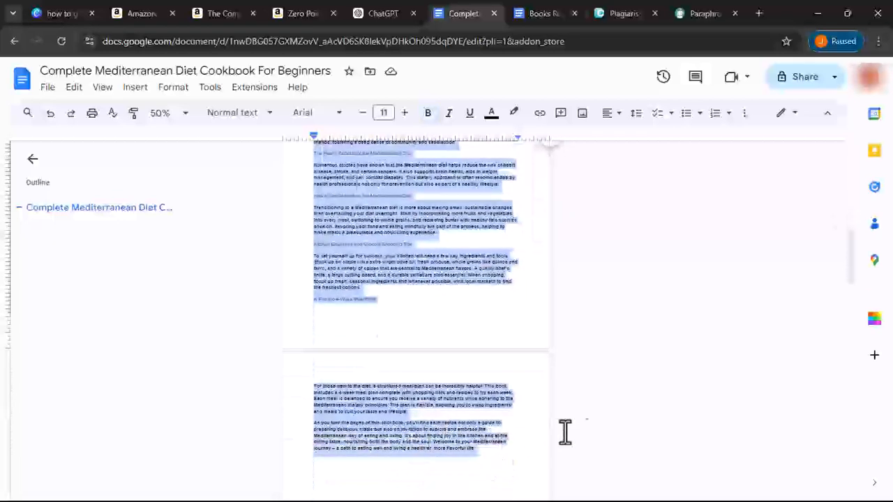
pyautogui.click(443, 302)
pyautogui.moveTo(529, 486); pyautogui.dragTo(395, 379)
pyautogui.moveTo(506, 462); pyautogui.dragTo(314, 217)
pyautogui.click(332, 231)
pyautogui.moveTo(317, 248); pyautogui.dragTo(507, 488)
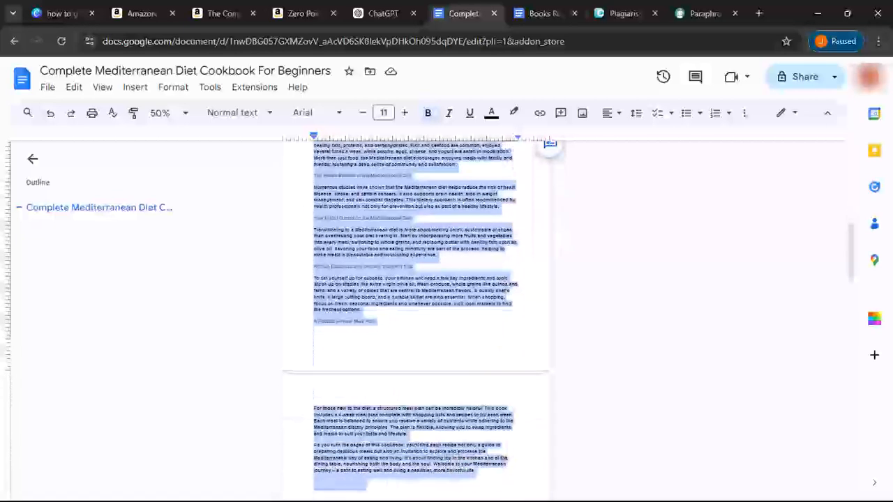
# - Remove bold from the selection and update Normal text to match it
pyautogui.click(242, 124)
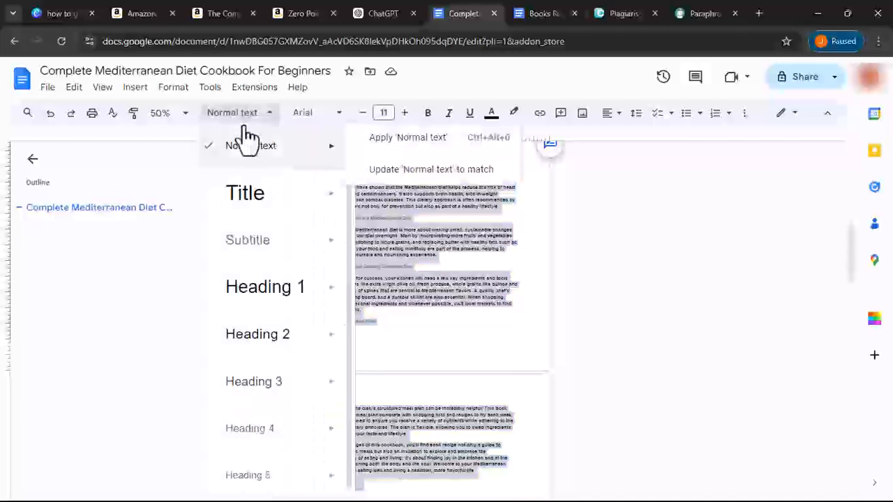
pyautogui.click(427, 116)
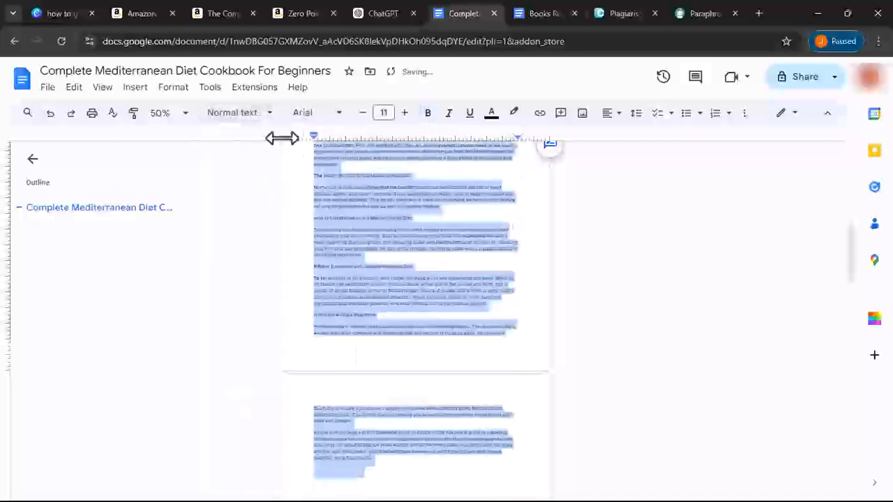
pyautogui.click(255, 124)
pyautogui.moveTo(314, 143)
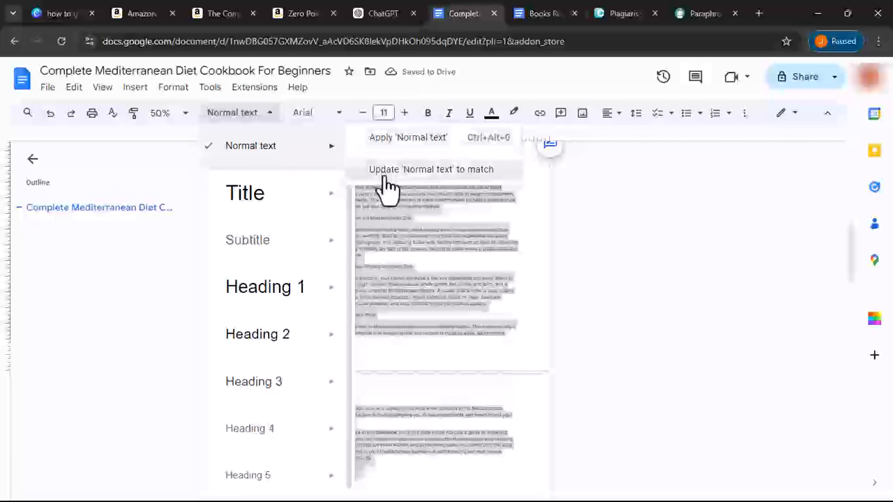
pyautogui.click(386, 182)
# - Review the document's introduction and chapter recipe lists, then return to ChatGPT
pyautogui.scroll(-4, 352, 256)
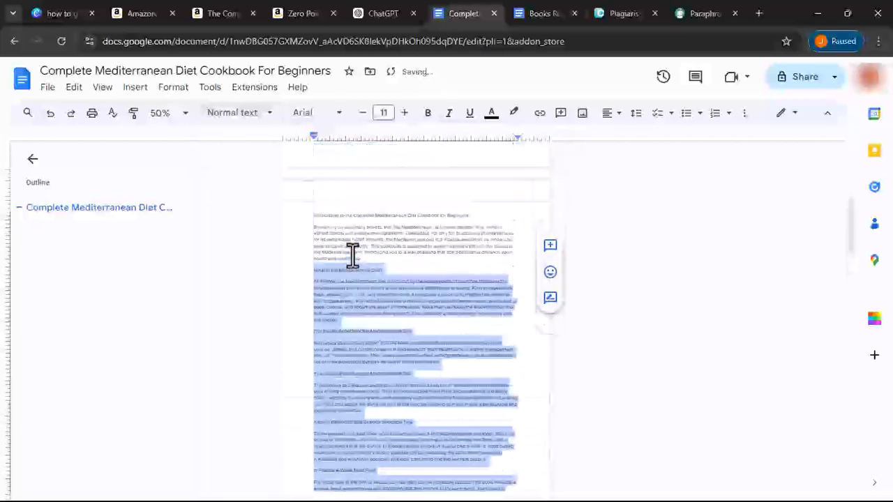
pyautogui.scroll(-3, 352, 254)
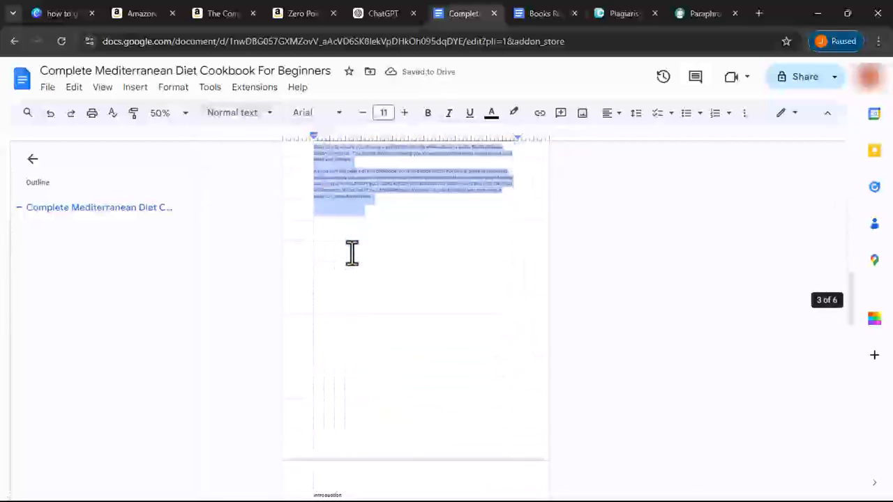
pyautogui.click(351, 253)
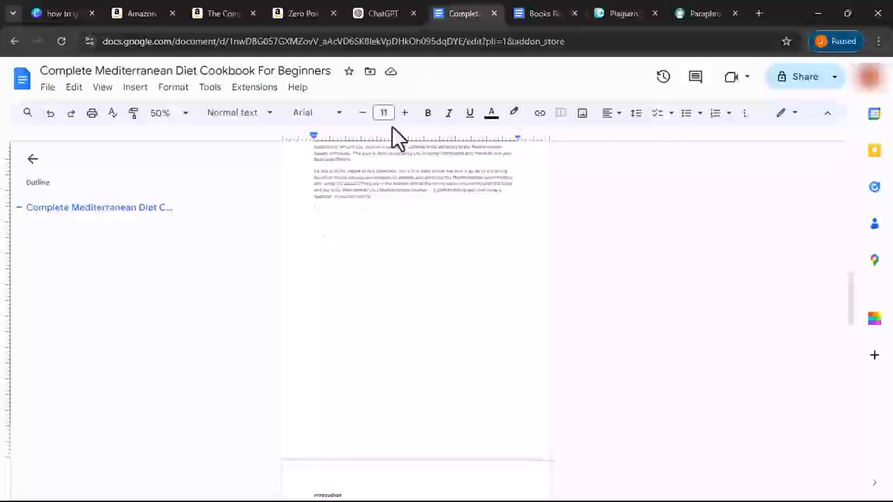
pyautogui.scroll(-10, 288, 286)
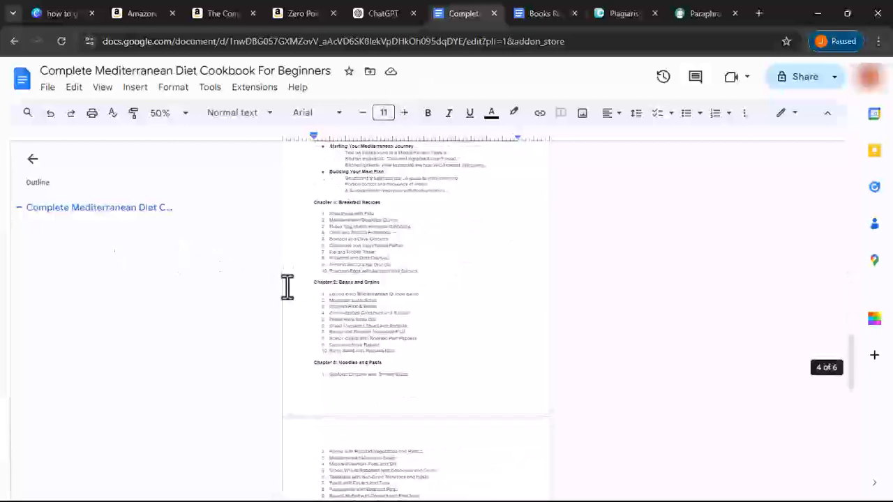
pyautogui.scroll(4, 288, 286)
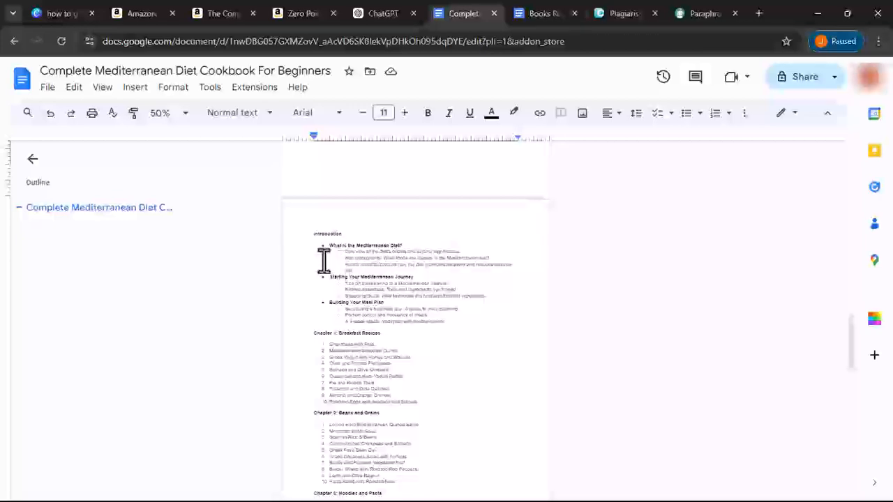
pyautogui.scroll(10, 321, 259)
pyautogui.scroll(6, 324, 259)
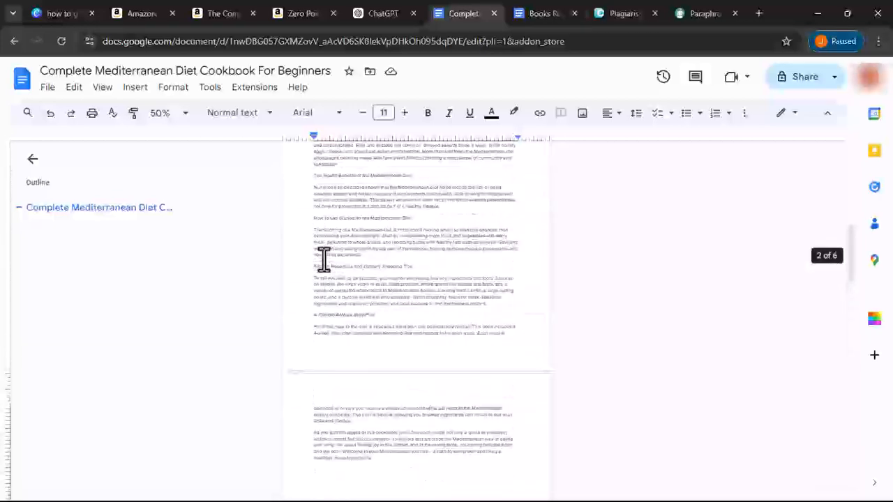
pyautogui.scroll(4, 323, 259)
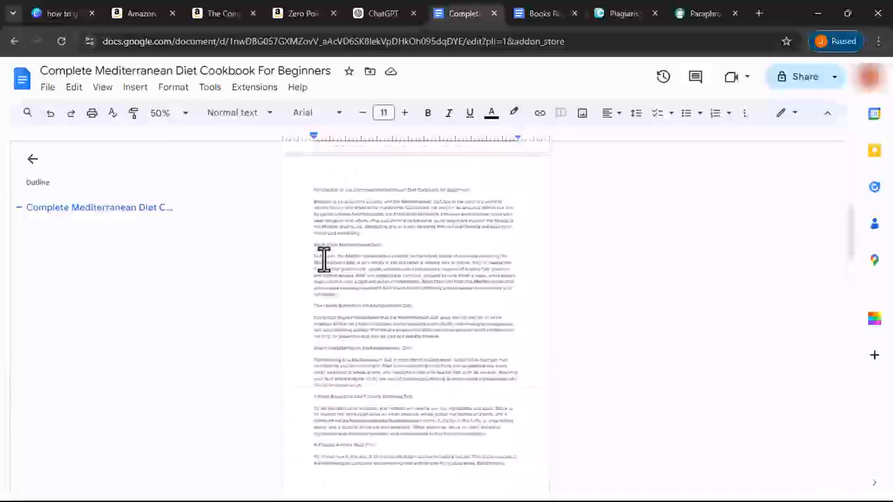
pyautogui.scroll(-4, 323, 259)
pyautogui.scroll(4, 324, 260)
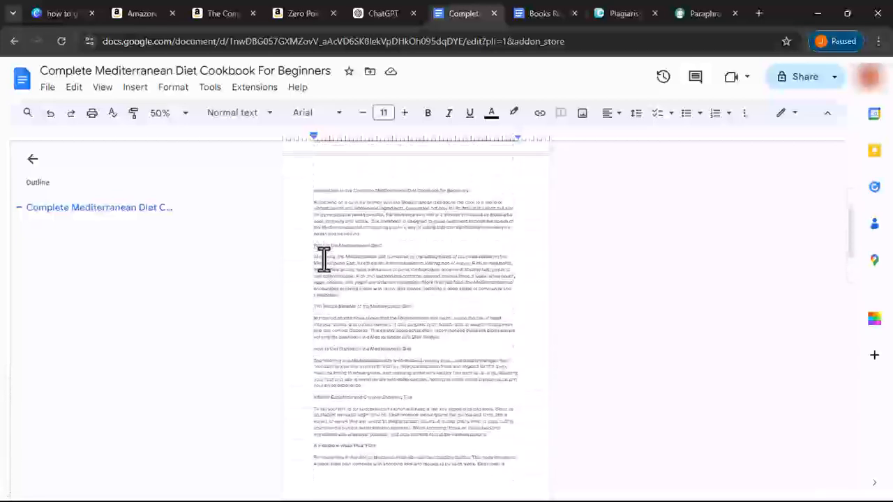
pyautogui.click(376, 13)
# - Ask ChatGPT: 'Write only on the introduction, do not include the subheadings'
pyautogui.click(384, 462)
pyautogui.write('WRI')
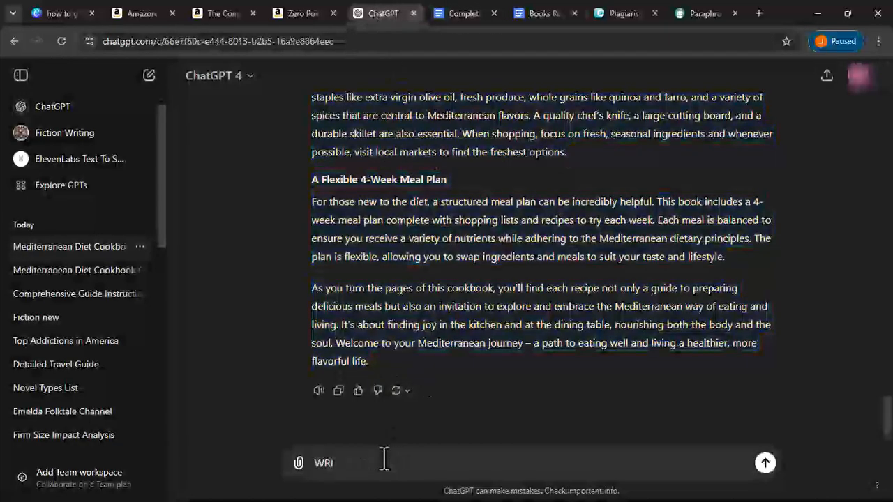
pyautogui.write('rite only o')
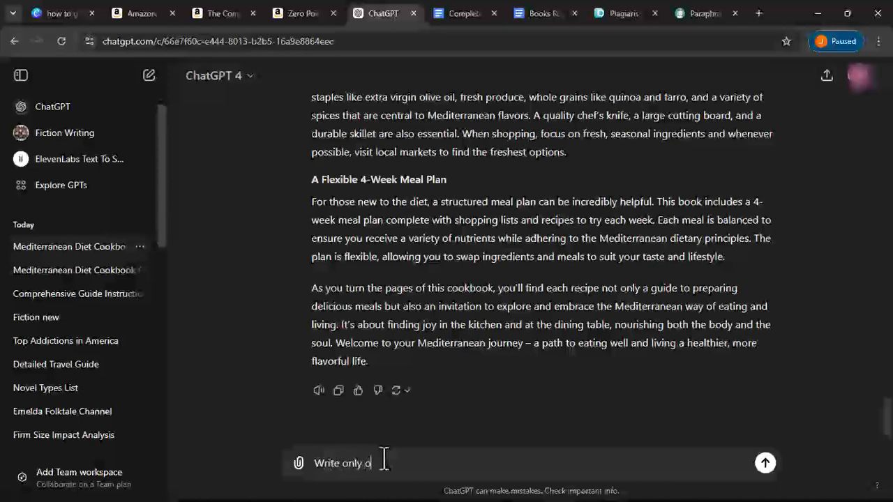
pyautogui.write('n the introduction, do nt')
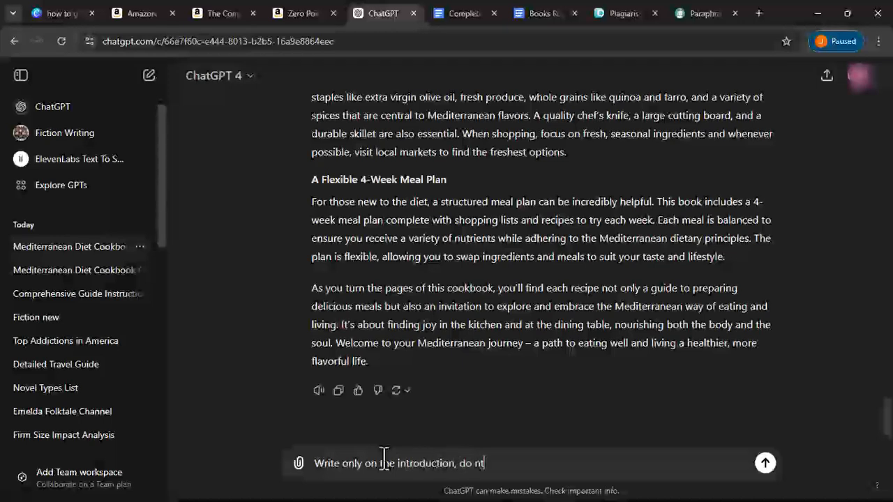
pyautogui.press('BackSpace')
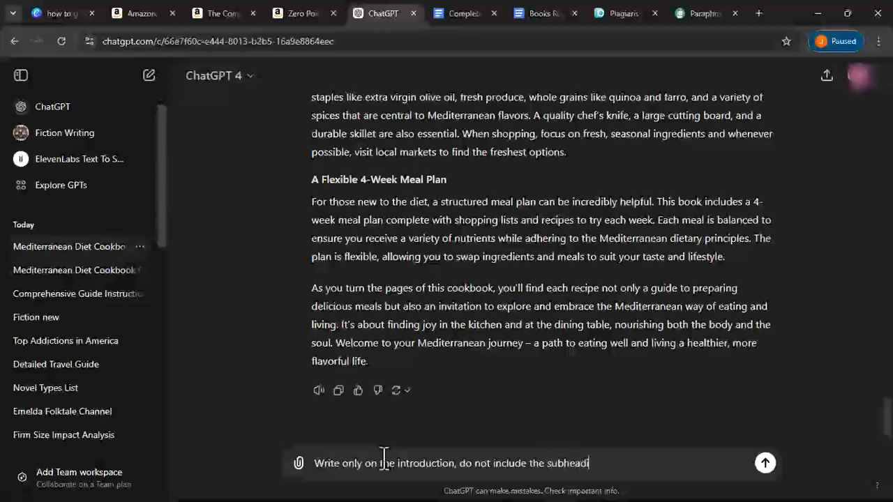
pyautogui.press('Return')
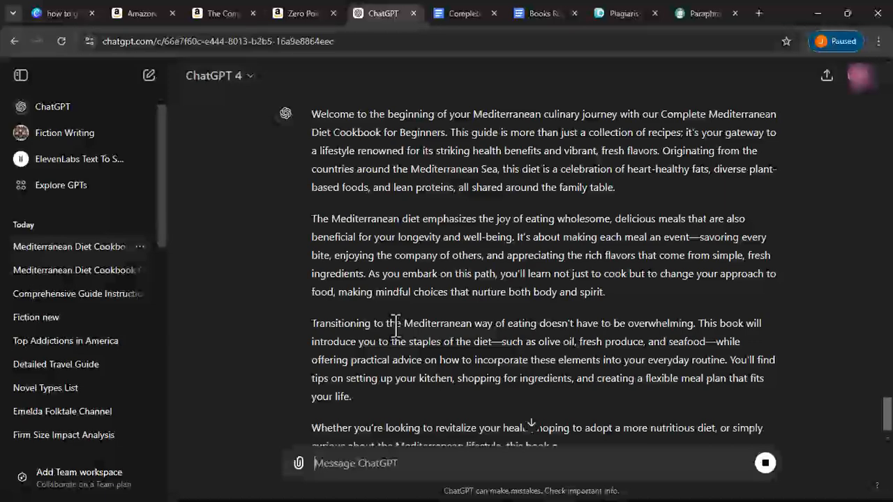
# - Copy the four-paragraph response from 'Welcome' to 'balanced life.'
pyautogui.scroll(1, 395, 325)
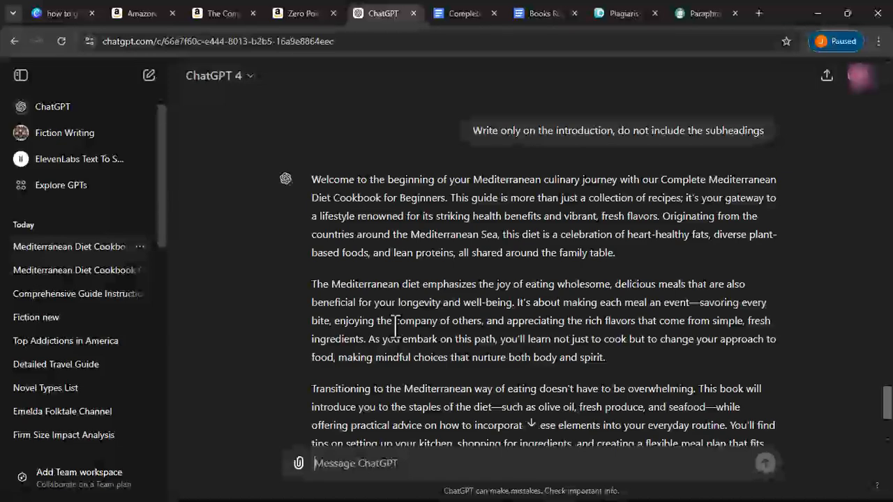
pyautogui.moveTo(311, 179); pyautogui.dragTo(566, 434)
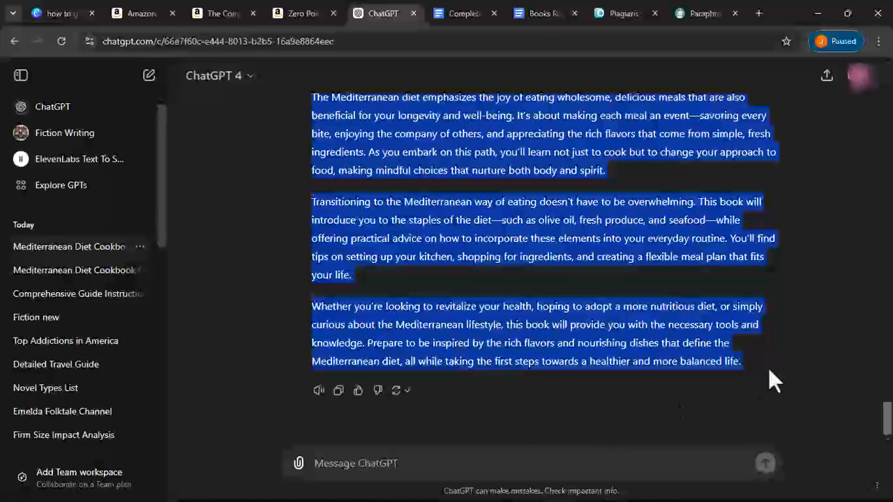
pyautogui.rightClick(730, 362)
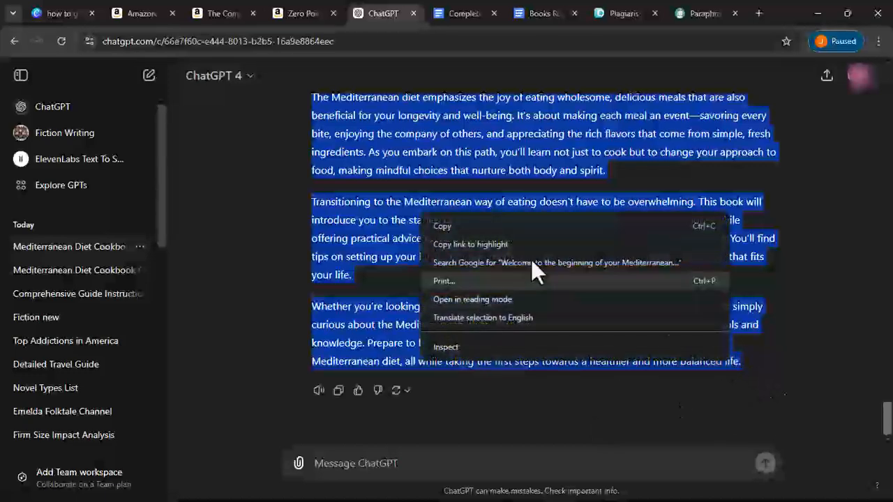
pyautogui.click(516, 232)
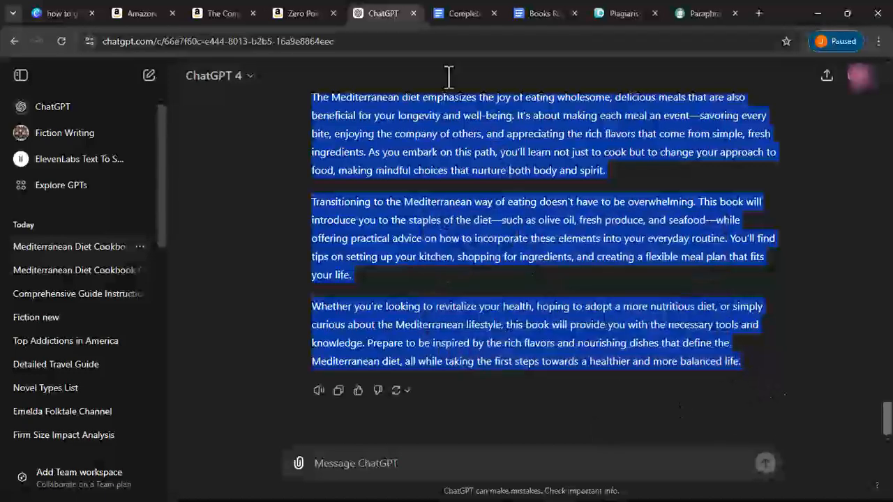
# - Undo the earlier pasted introduction sections in the cookbook document
pyautogui.click(468, 18)
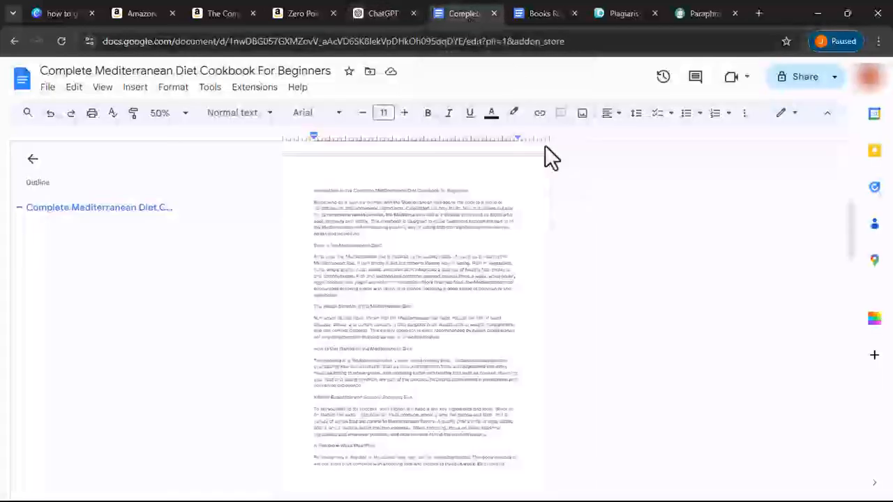
pyautogui.click(51, 117)
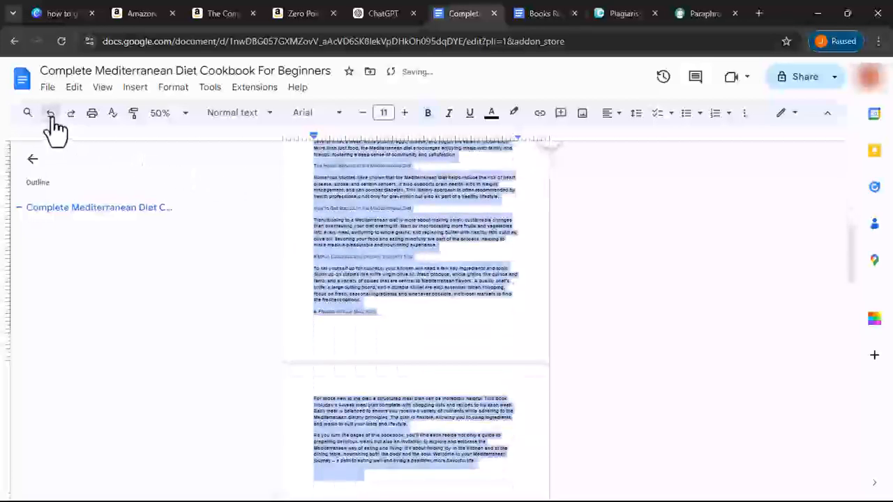
pyautogui.click(51, 114)
pyautogui.click(51, 115)
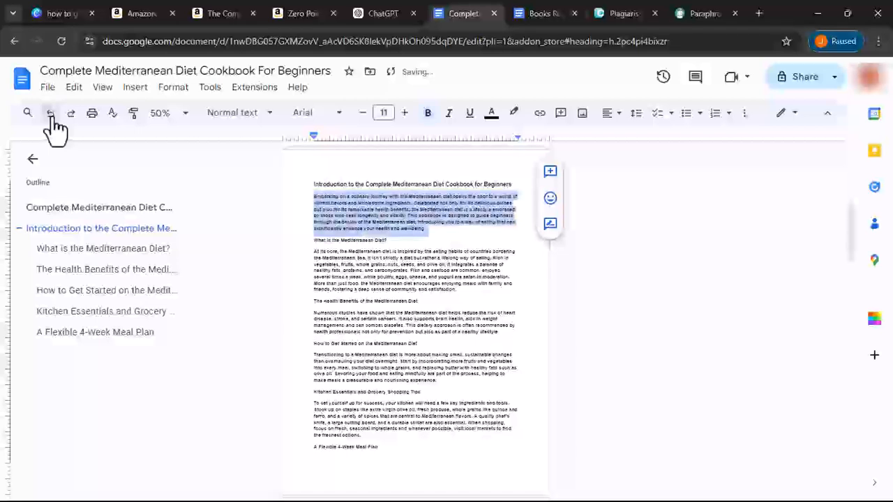
pyautogui.click(51, 115)
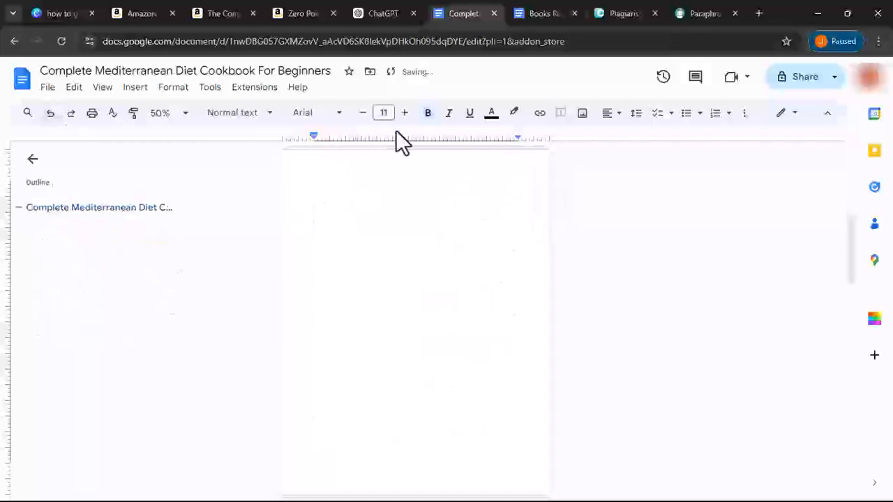
# - Update the Normal text style and paste the new introduction onto the blank page
pyautogui.click(250, 117)
pyautogui.click(240, 160)
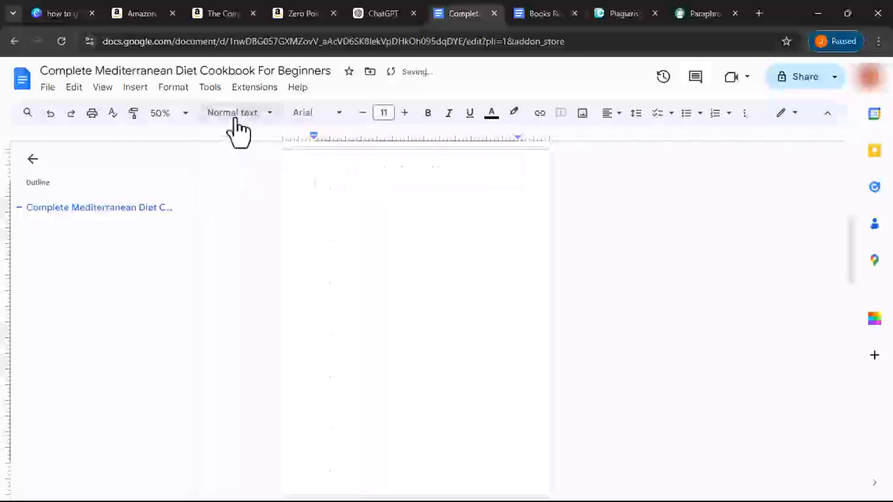
pyautogui.click(236, 130)
pyautogui.moveTo(263, 144)
pyautogui.click(375, 172)
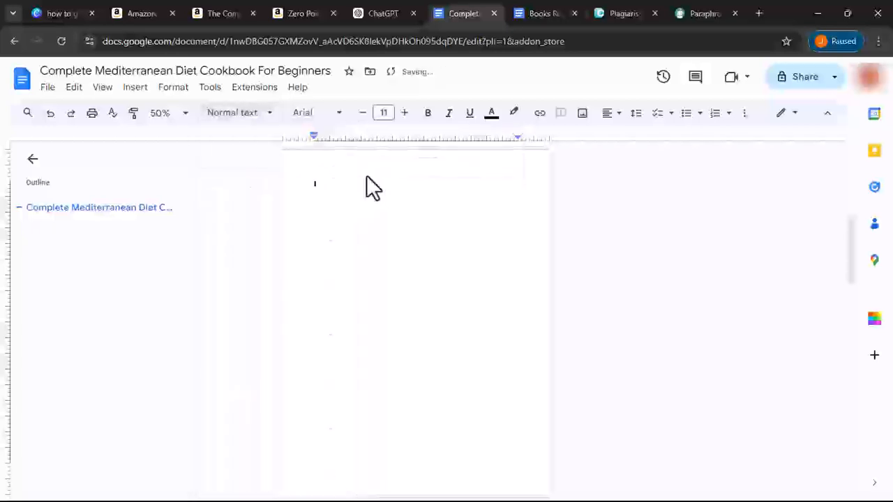
pyautogui.rightClick(319, 185)
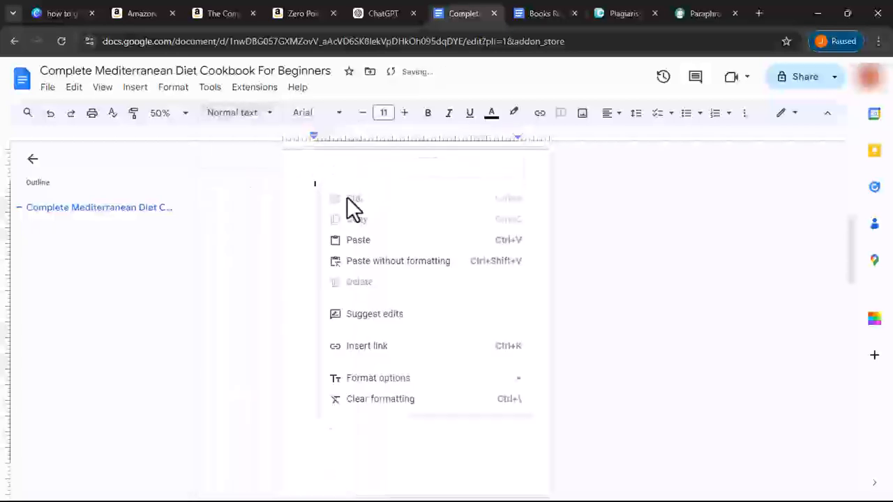
pyautogui.click(358, 241)
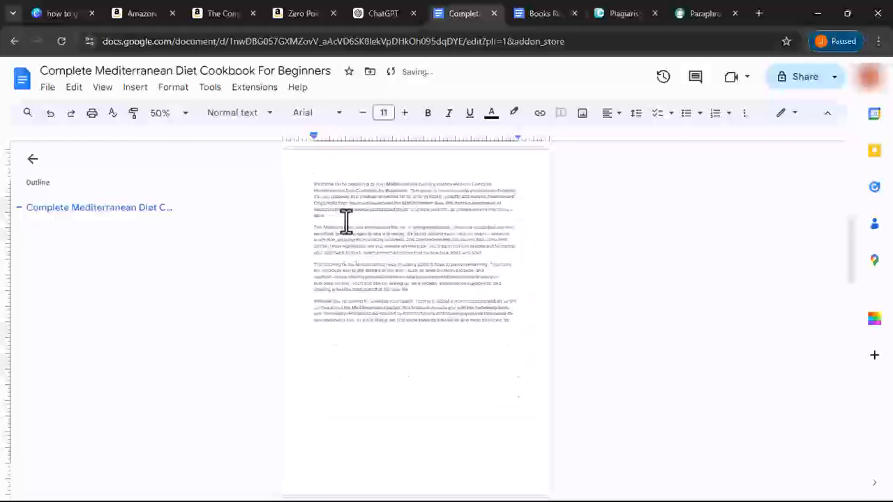
# - Add an 'Introduction' line above the paragraphs and a blank line after them
pyautogui.click(313, 184)
pyautogui.press('Return')
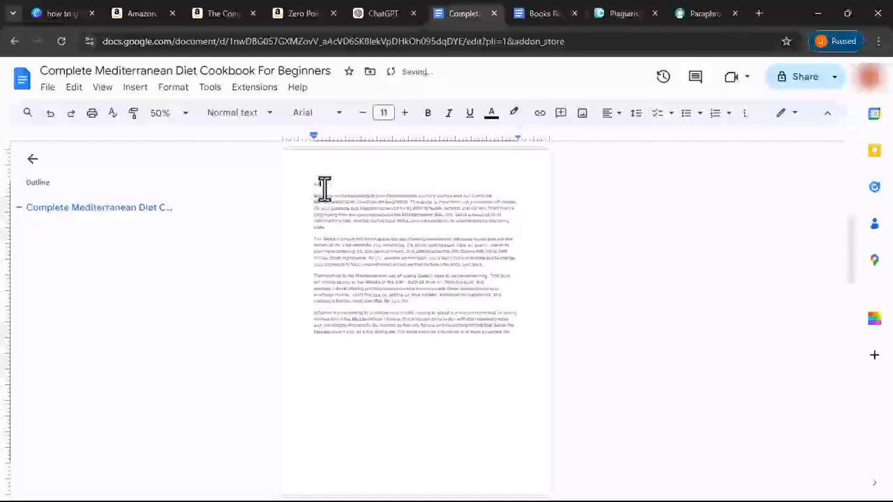
pyautogui.write('Introducti')
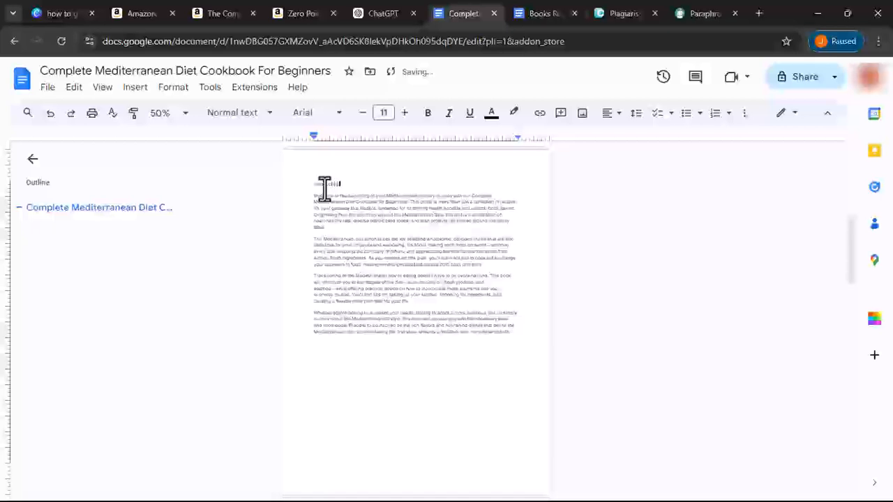
pyautogui.doubleClick(324, 185)
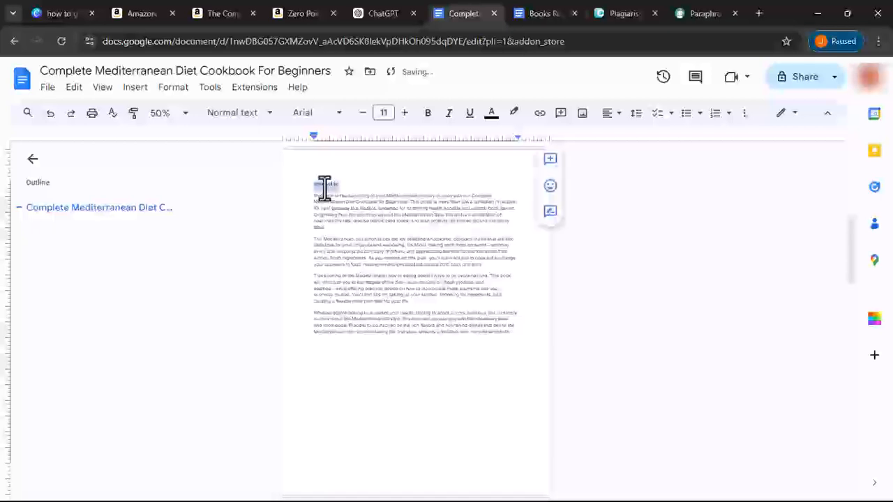
pyautogui.click(514, 335)
pyautogui.press('Return')
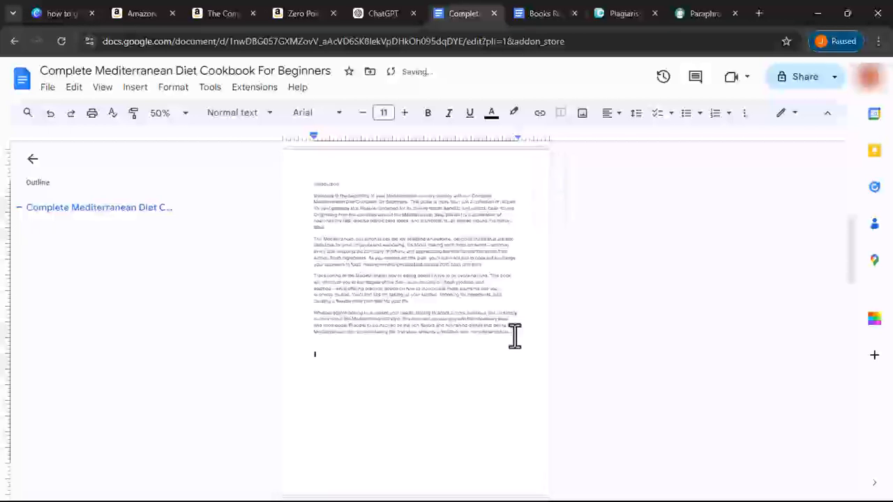
# - Increase the whole introduction's font size to 13
pyautogui.moveTo(315, 187); pyautogui.dragTo(535, 351)
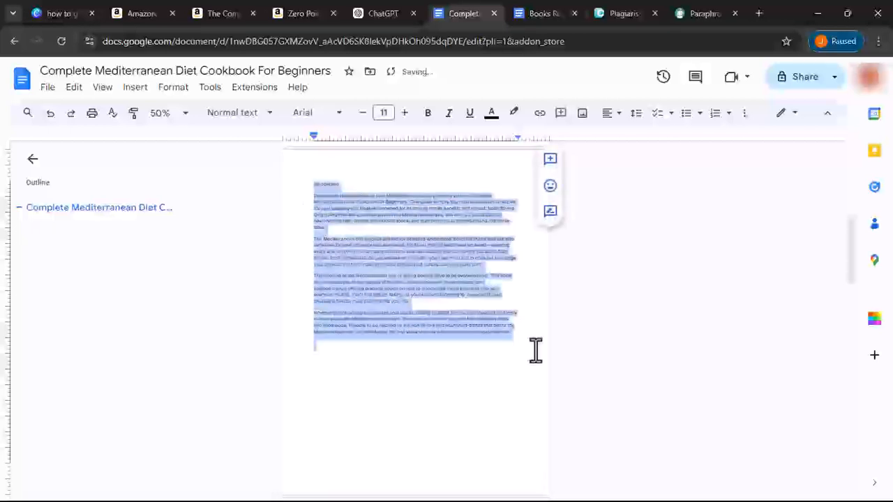
pyautogui.click(404, 113)
pyautogui.click(405, 114)
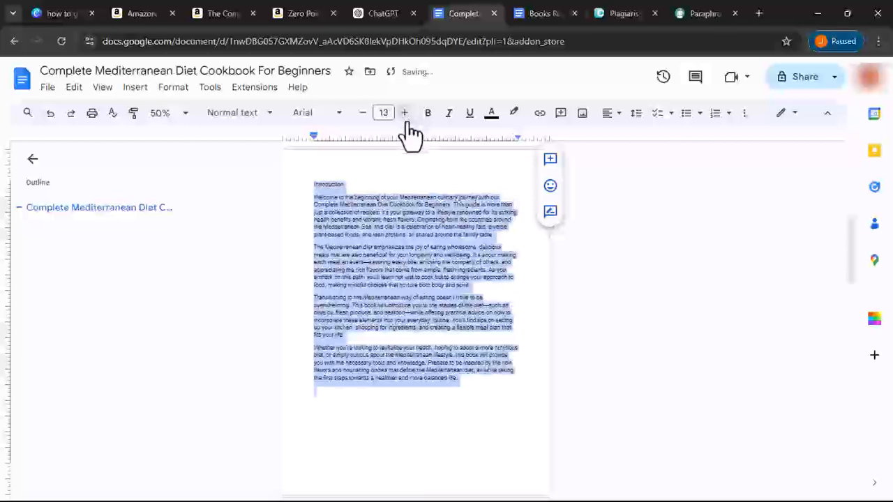
pyautogui.click(333, 407)
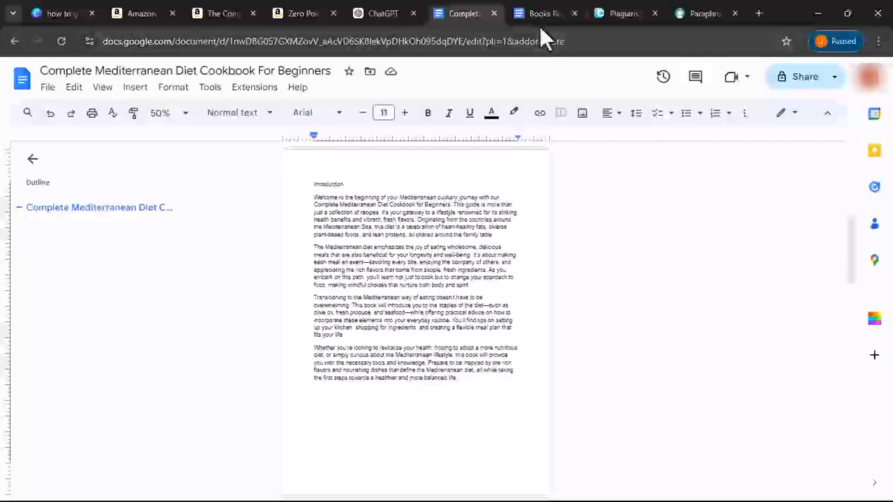
# - Copy the 'What is the Mediterranean Diet?' outline bullet
pyautogui.scroll(-5, 283, 295)
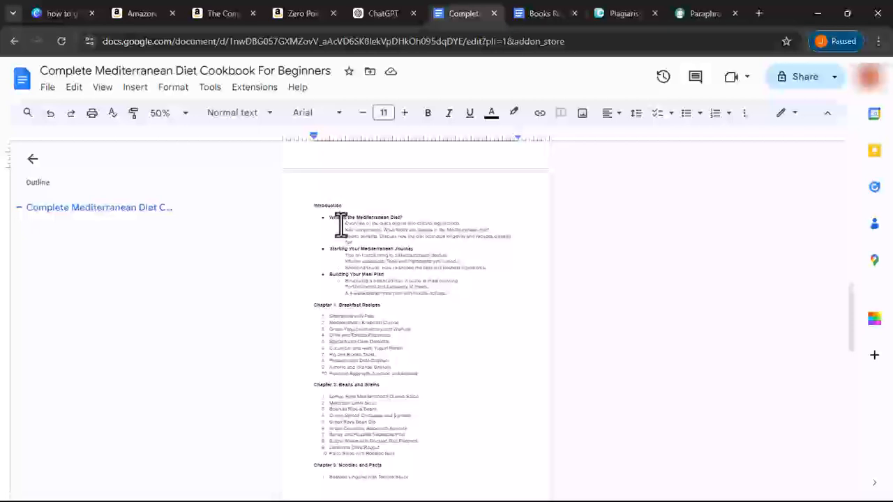
pyautogui.click(339, 219)
pyautogui.tripleClick(338, 217)
pyautogui.rightClick(340, 218)
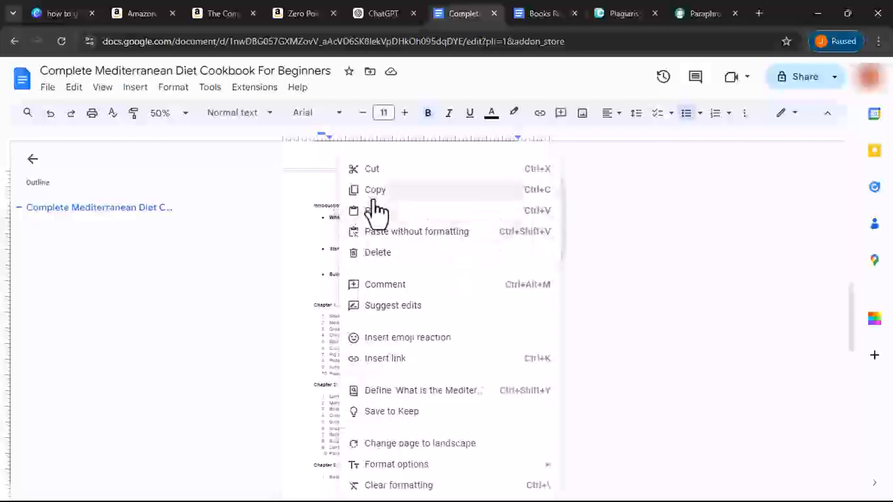
pyautogui.click(369, 192)
# - Ask ChatGPT to write about what the Mediterranean diet is
pyautogui.click(390, 9)
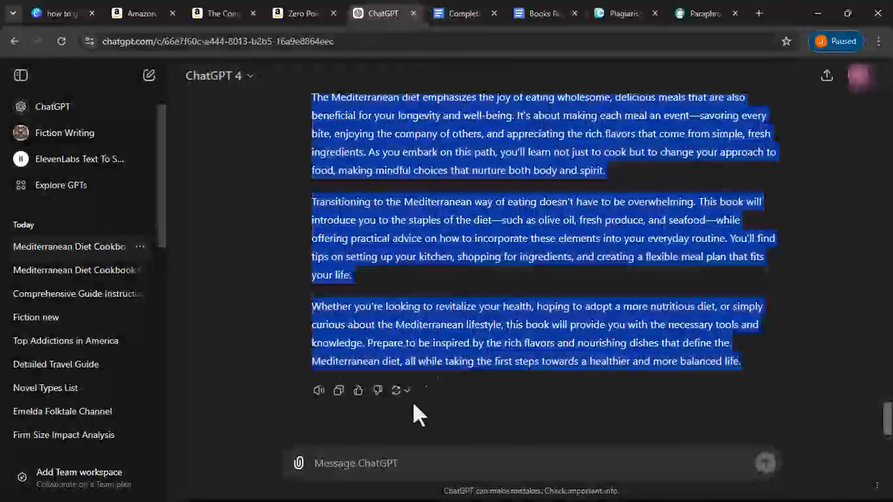
pyautogui.click(382, 463)
pyautogui.write('write on what is the med')
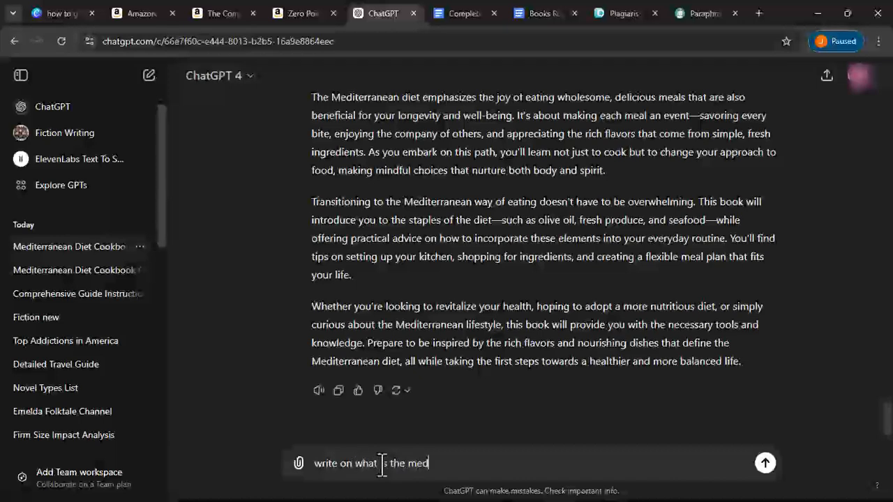
pyautogui.write('erranean diet')
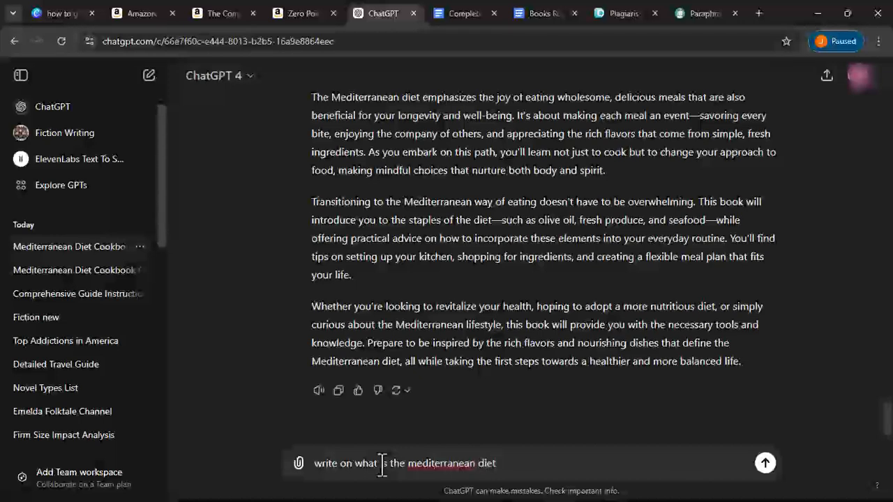
pyautogui.click(765, 462)
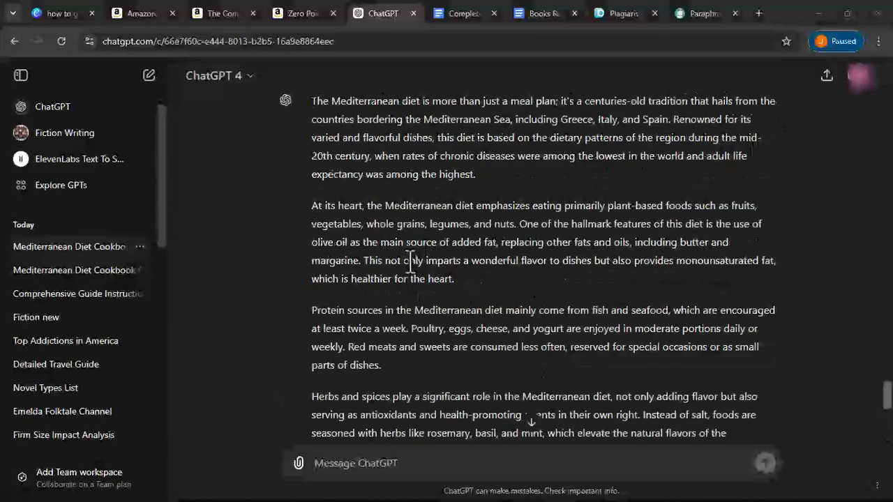
# - Copy ChatGPT's full multi-paragraph answer on the Mediterranean diet
pyautogui.scroll(3, 410, 261)
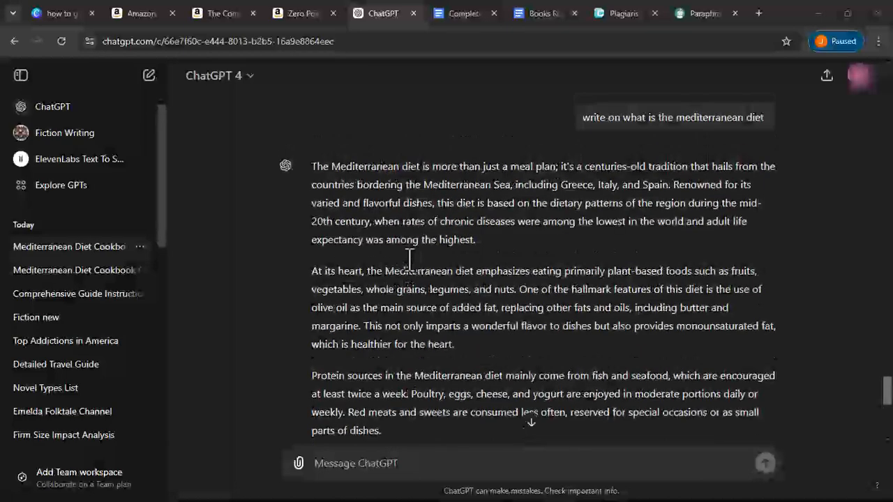
pyautogui.scroll(-1, 410, 259)
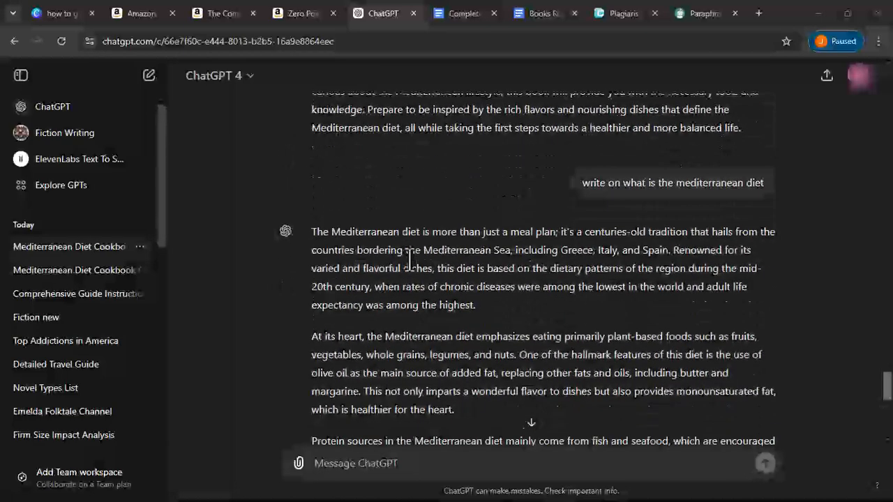
pyautogui.scroll(-1, 410, 260)
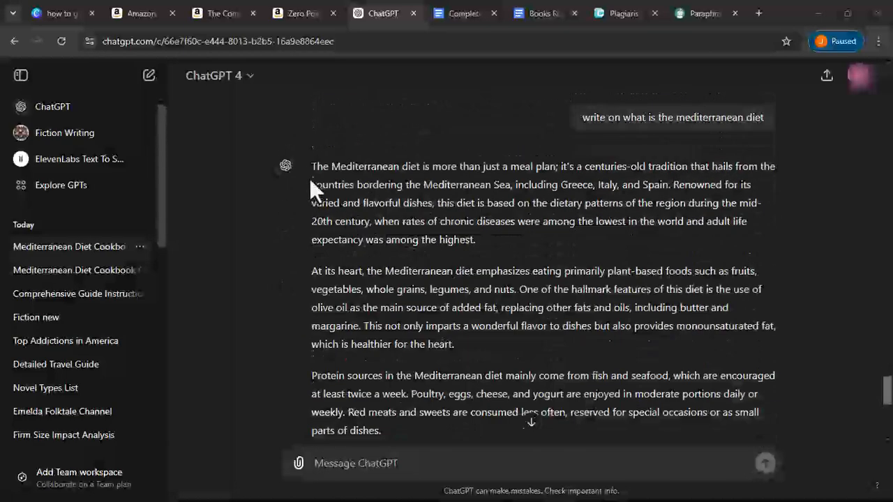
pyautogui.moveTo(314, 166); pyautogui.dragTo(528, 412)
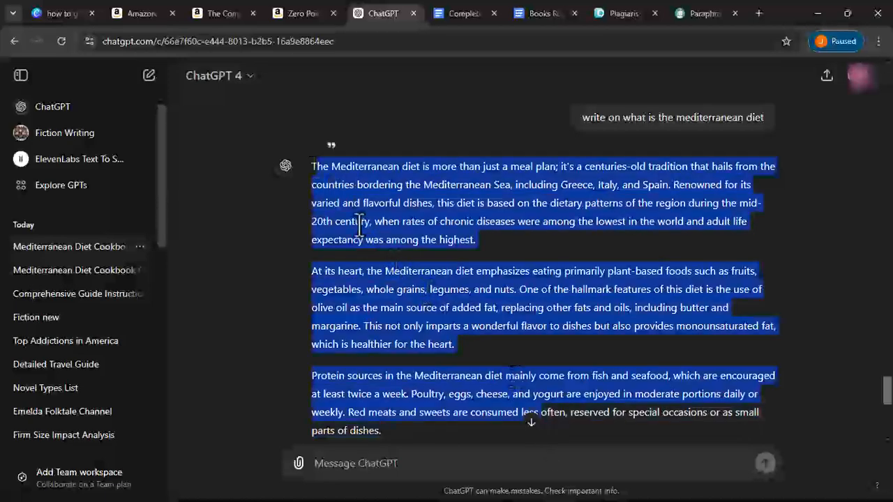
pyautogui.click(359, 185)
pyautogui.moveTo(311, 168); pyautogui.dragTo(661, 437)
pyautogui.rightClick(656, 335)
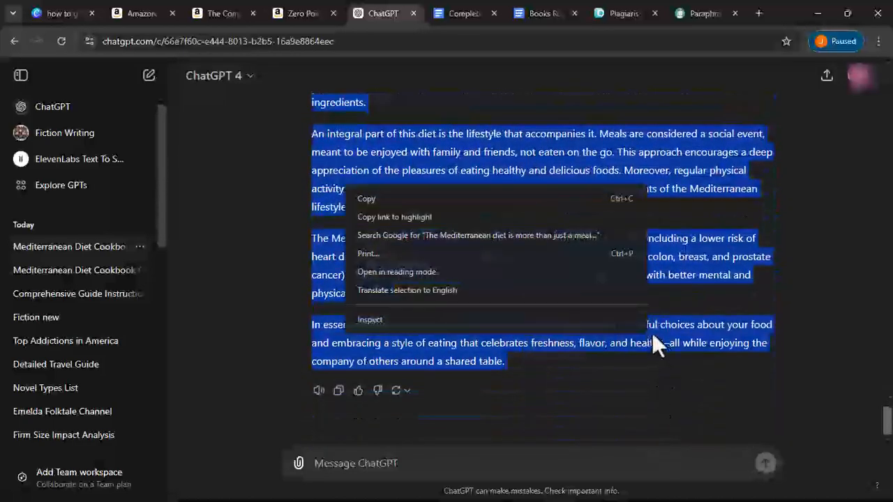
pyautogui.click(412, 201)
# - Return to the cookbook and place the caret on the empty line after the introduction
pyautogui.click(459, 13)
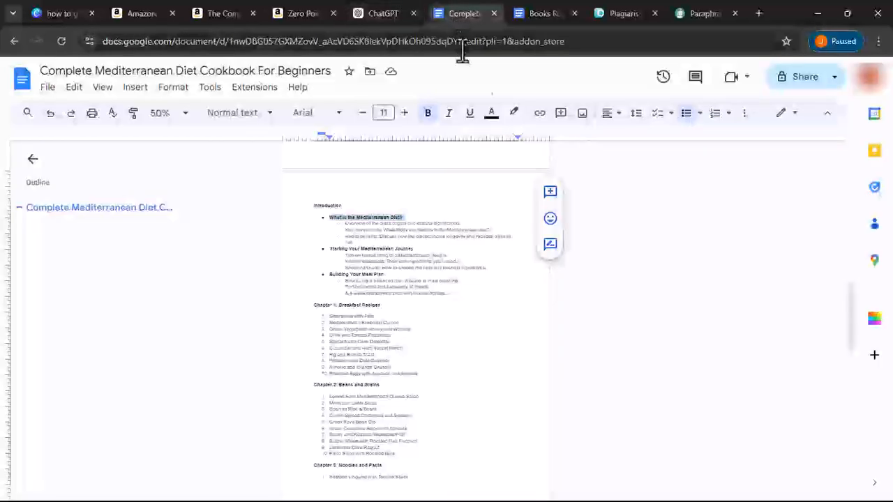
pyautogui.scroll(4, 379, 259)
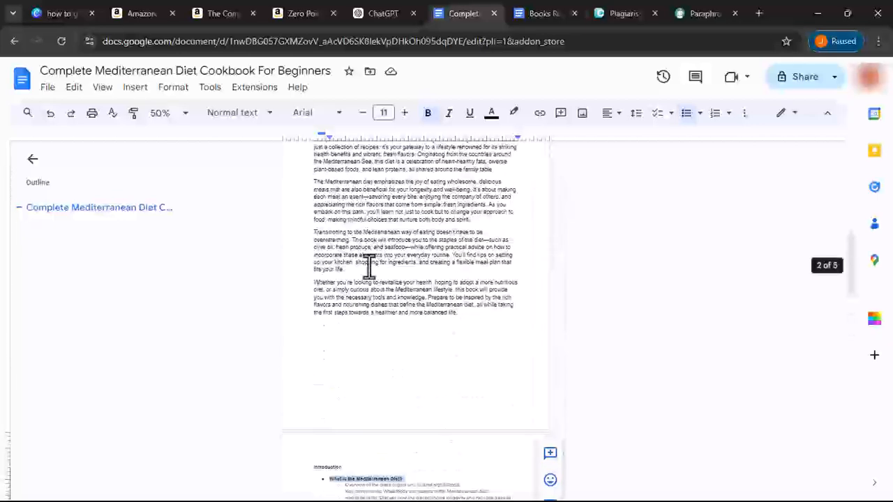
pyautogui.click(323, 357)
pyautogui.rightClick(323, 358)
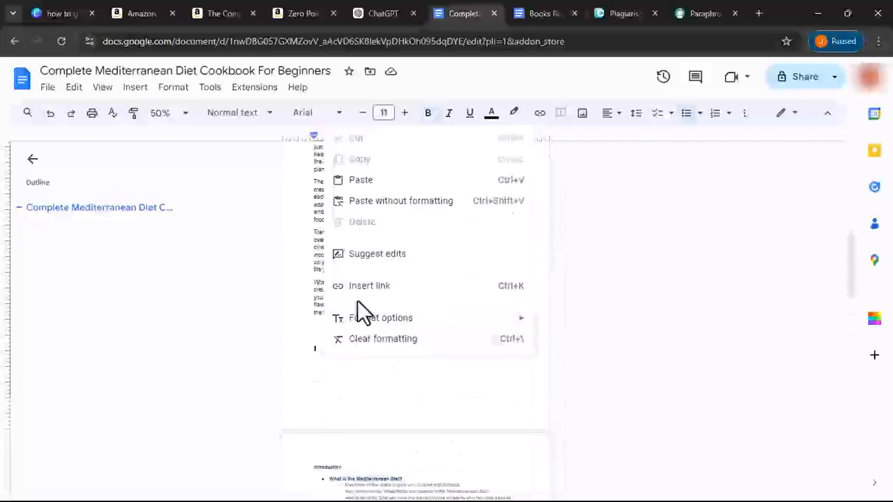
pyautogui.click(229, 115)
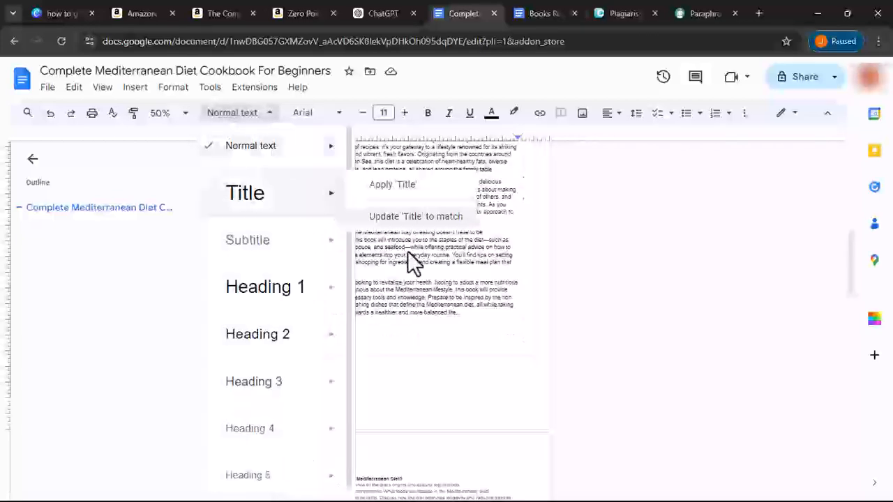
pyautogui.click(431, 270)
# - Select all four introduction paragraphs and set their alignment to Justify
pyautogui.moveTo(474, 322); pyautogui.dragTo(311, 231)
pyautogui.click(311, 230)
pyautogui.scroll(3, 309, 199)
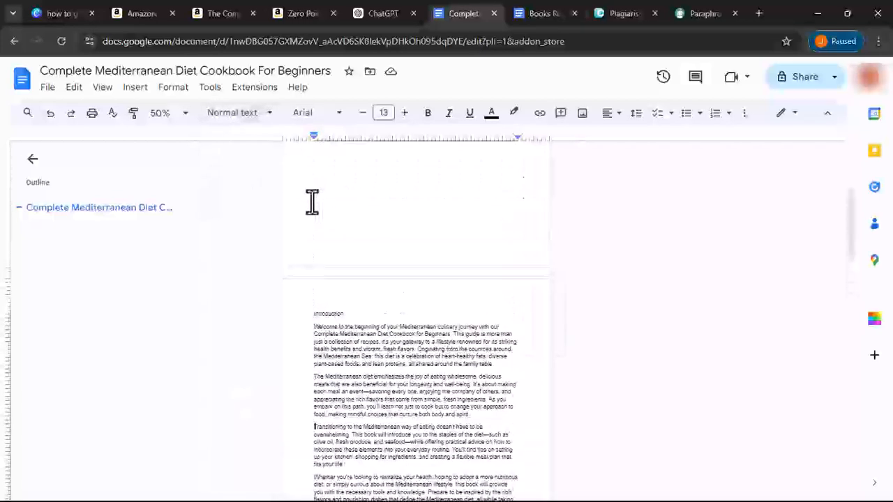
pyautogui.scroll(-2, 311, 202)
pyautogui.moveTo(308, 201); pyautogui.dragTo(504, 389)
pyautogui.click(504, 389)
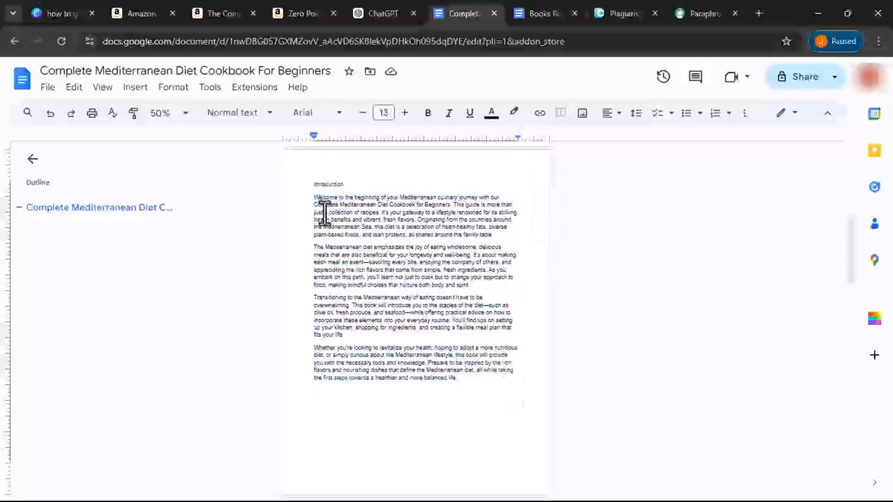
pyautogui.moveTo(313, 198); pyautogui.dragTo(562, 428)
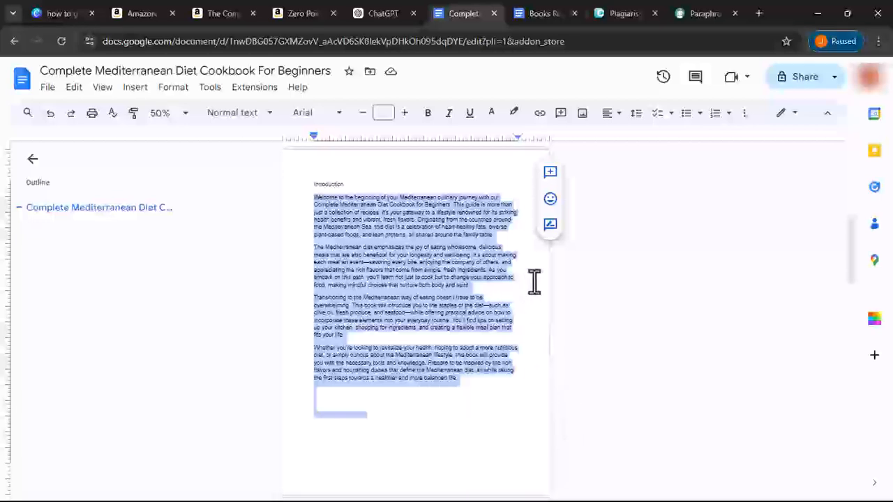
pyautogui.scroll(2, 534, 279)
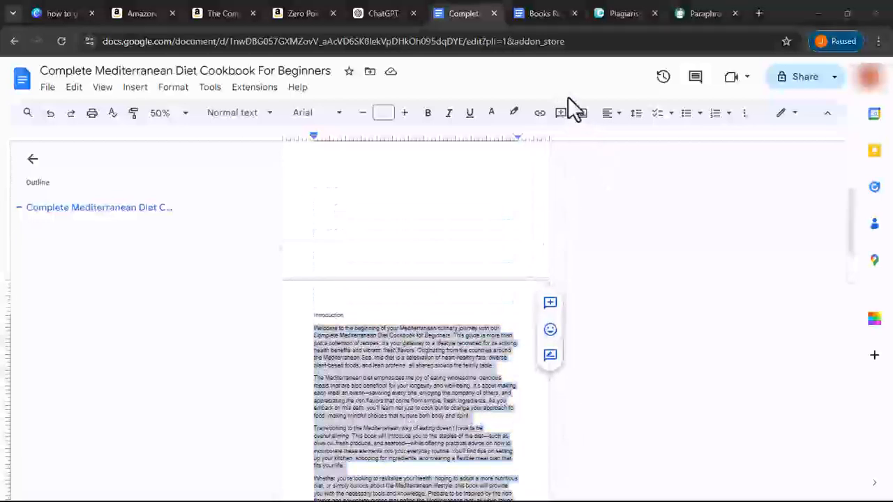
pyautogui.click(607, 114)
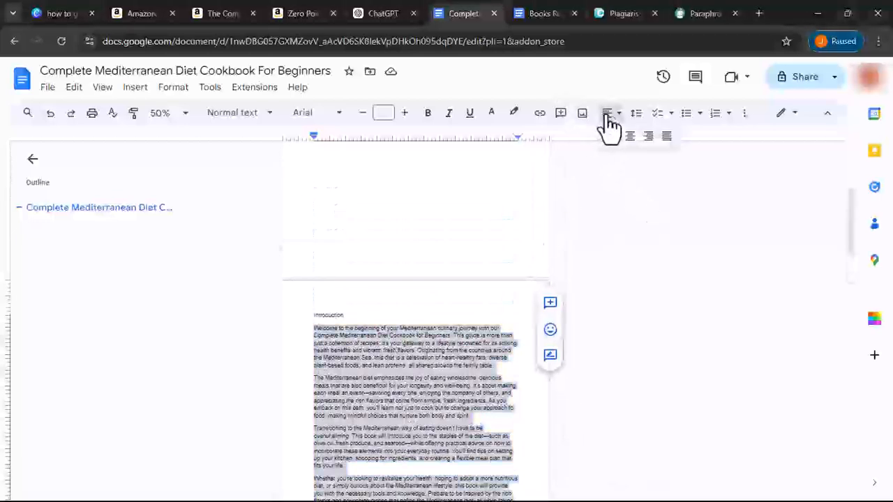
pyautogui.click(667, 137)
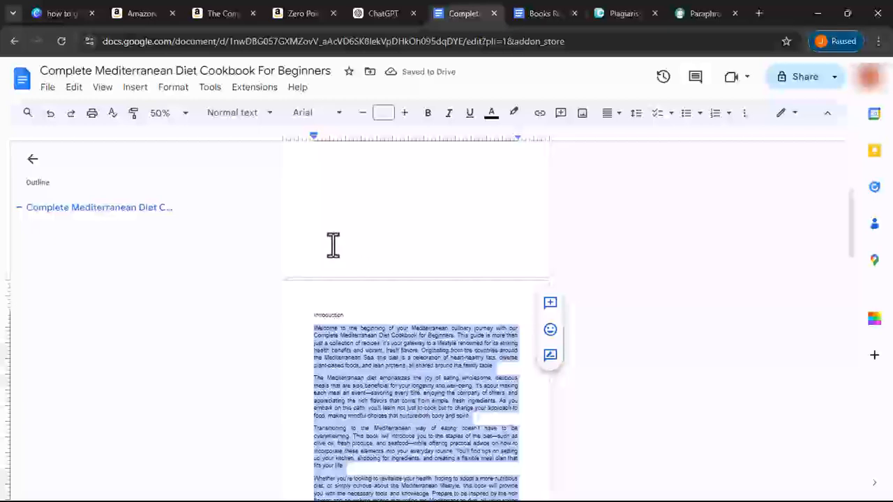
# - Set the selected intro text to Times New Roman and update 'Normal text' to match it
pyautogui.click(314, 115)
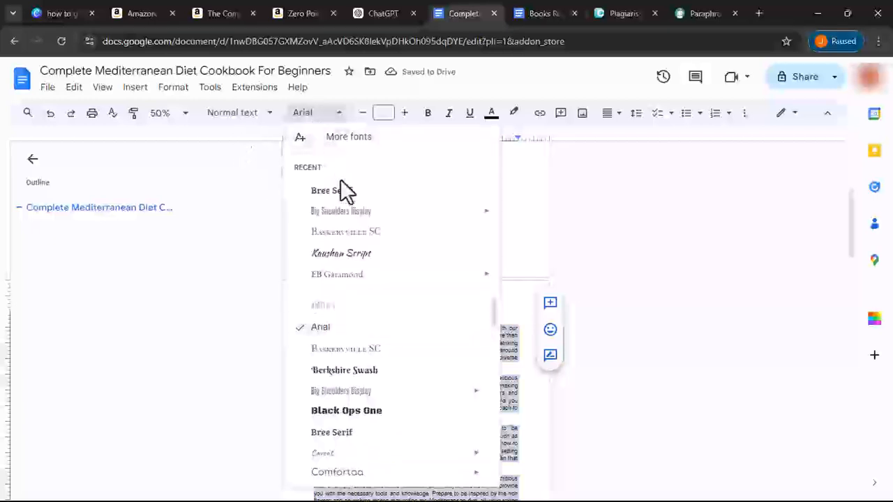
pyautogui.scroll(-6, 346, 370)
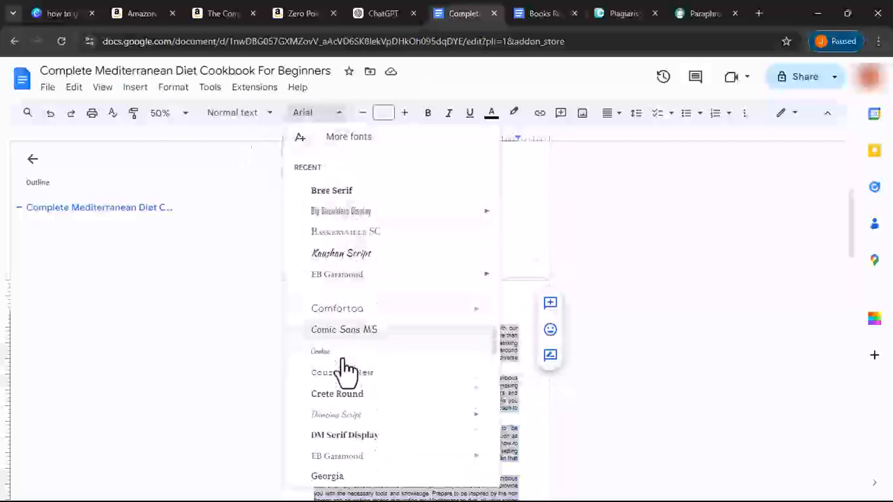
pyautogui.scroll(-5, 346, 369)
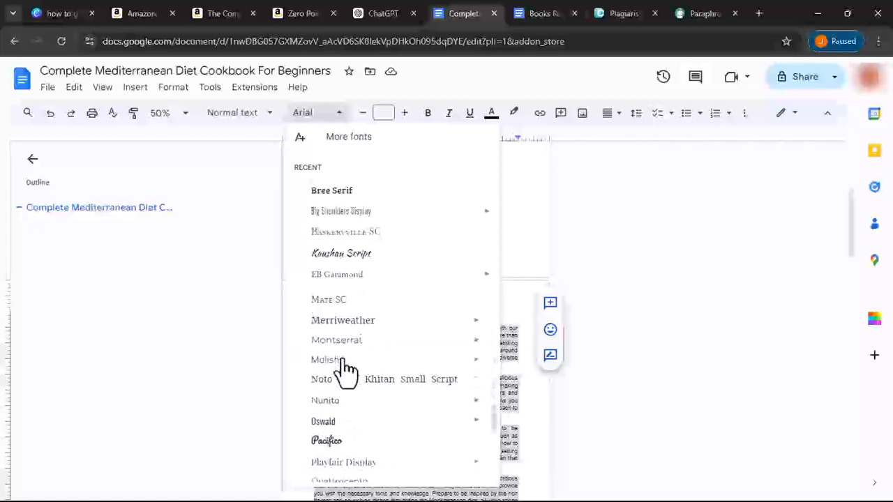
pyautogui.moveTo(346, 370)
pyautogui.scroll(-5, 346, 369)
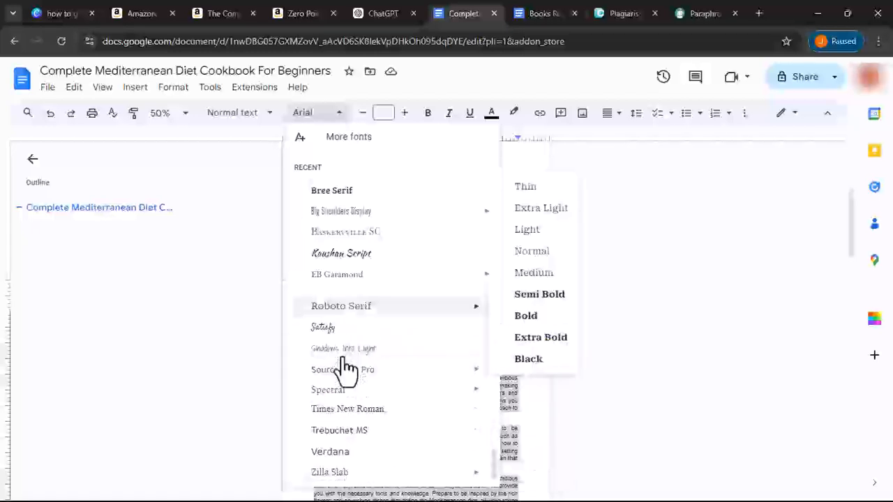
pyautogui.click(364, 410)
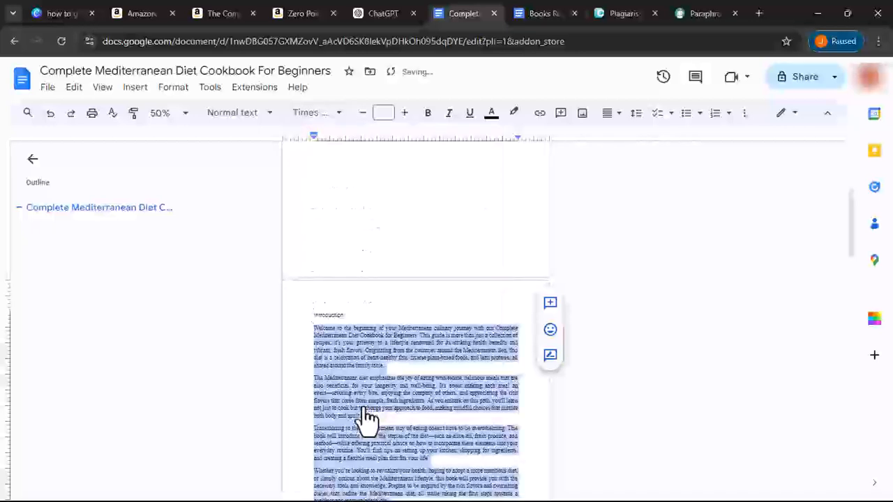
pyautogui.click(269, 115)
pyautogui.moveTo(276, 160)
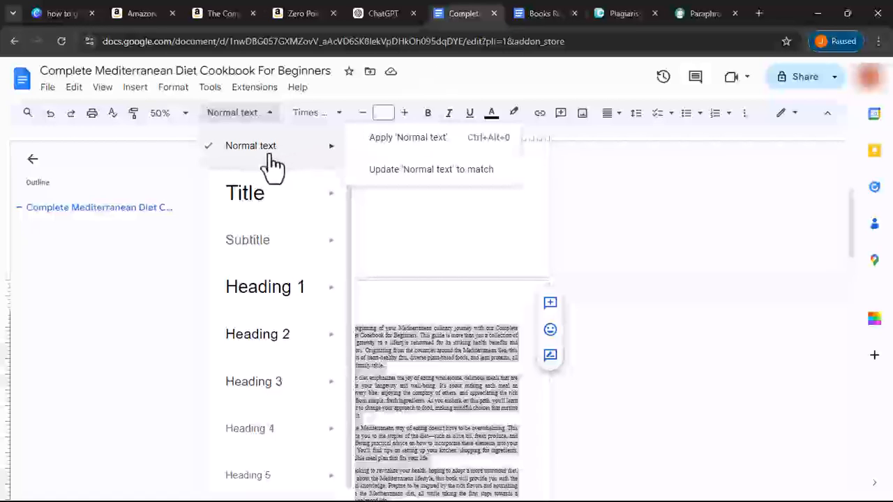
pyautogui.click(429, 171)
# - Paste ChatGPT's Mediterranean diet paragraphs onto the empty line below the intro
pyautogui.scroll(-10, 361, 233)
pyautogui.scroll(-2, 360, 233)
pyautogui.scroll(9, 360, 233)
pyautogui.click(318, 270)
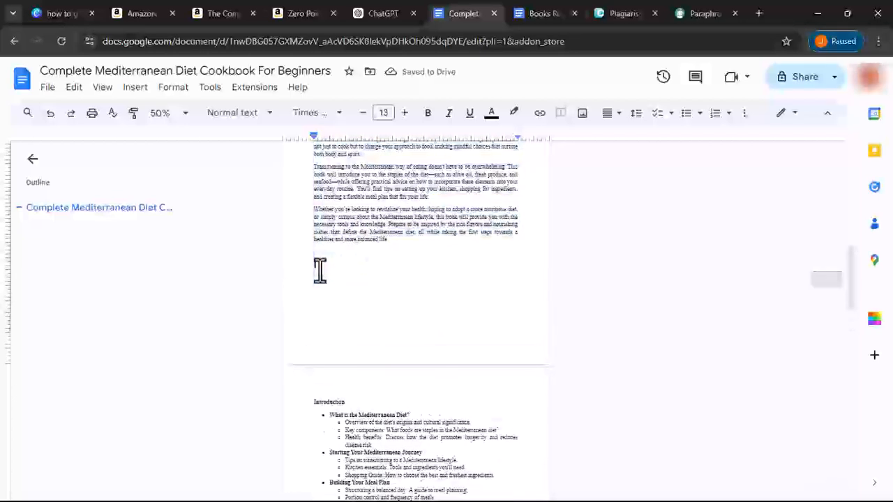
pyautogui.rightClick(318, 270)
pyautogui.click(349, 324)
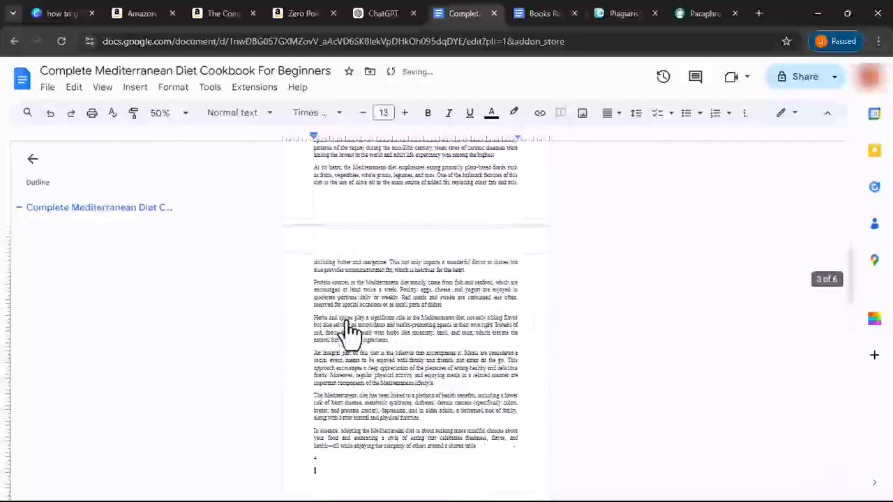
pyautogui.scroll(6, 347, 320)
pyautogui.scroll(-4, 348, 321)
pyautogui.scroll(-10, 347, 321)
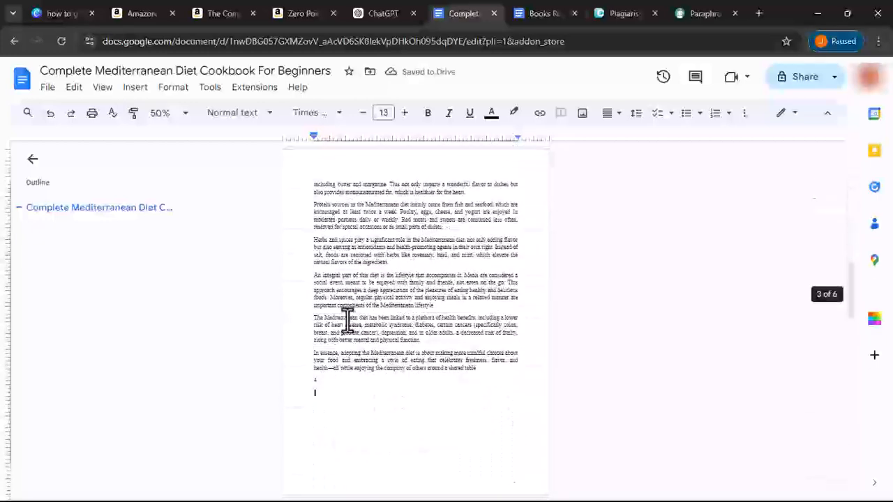
pyautogui.scroll(5, 347, 320)
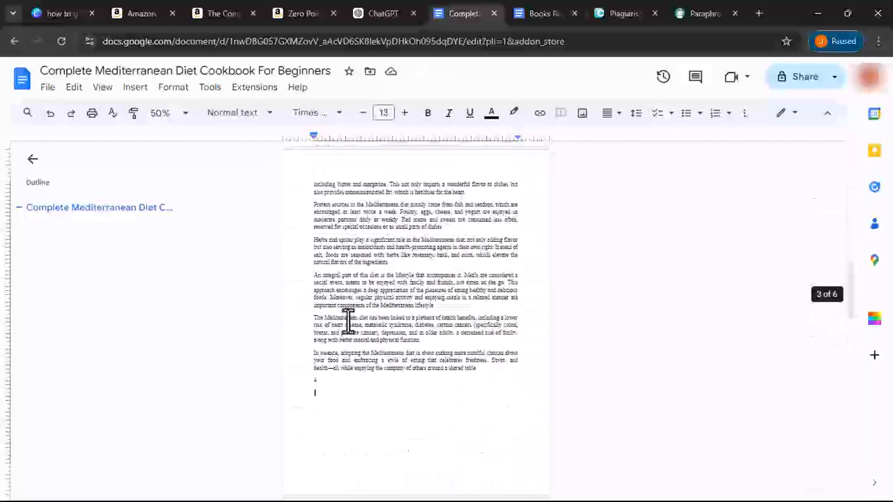
pyautogui.scroll(5, 348, 320)
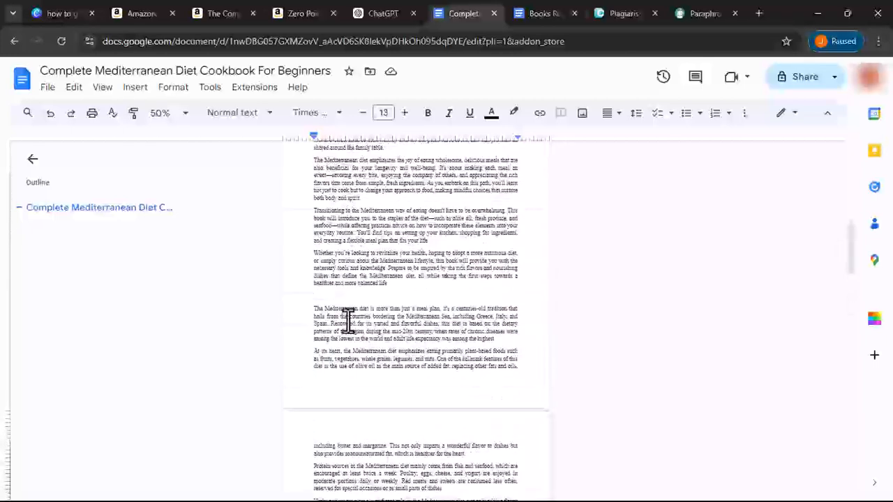
pyautogui.click(369, 11)
pyautogui.scroll(10, 400, 267)
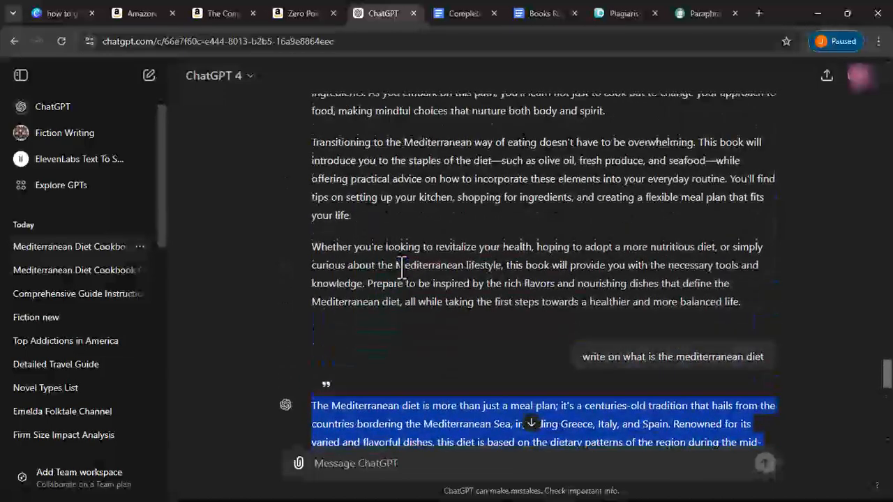
pyautogui.scroll(-2, 402, 267)
pyautogui.scroll(-1, 402, 266)
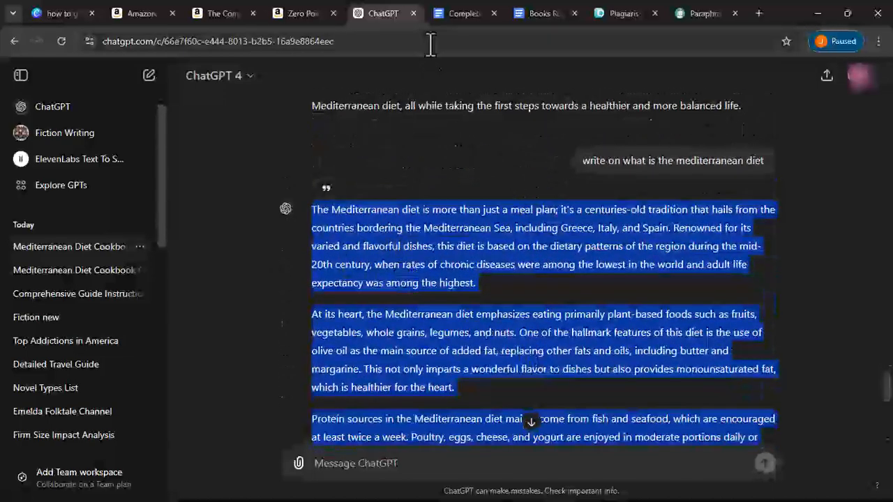
pyautogui.click(447, 10)
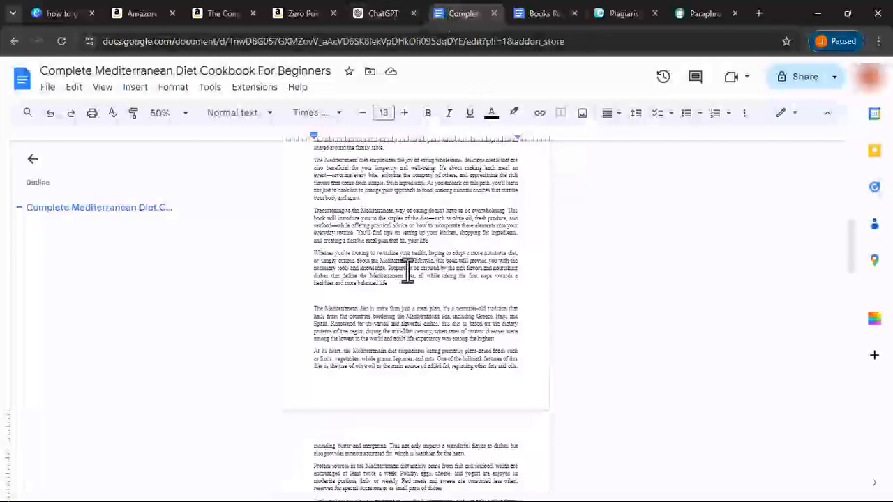
# - Insert a new line reading 'What Is The Mediterranean Diet' above the pasted paragraphs and select it
pyautogui.click(364, 300)
pyautogui.press('Return')
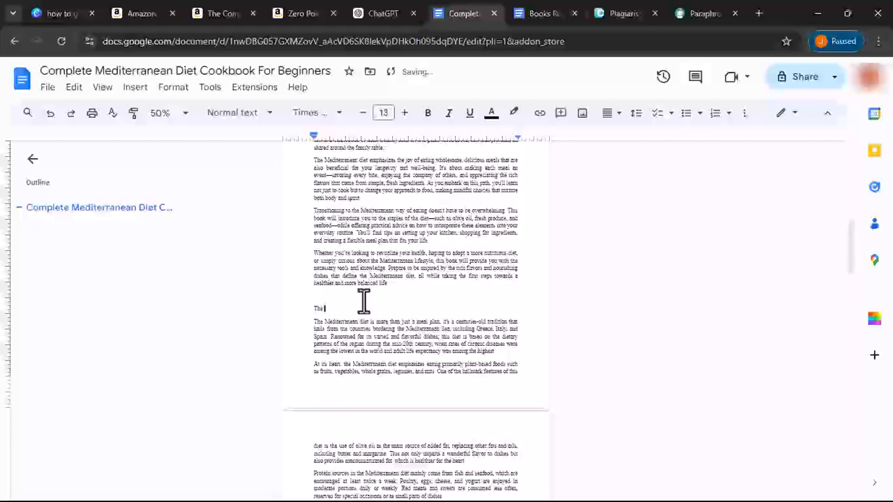
pyautogui.write('The Mediterranean Diet')
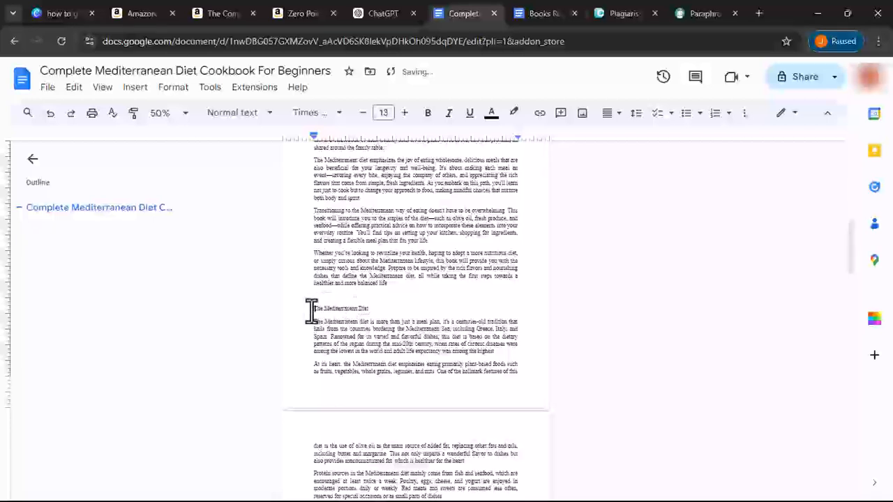
pyautogui.write('What Is')
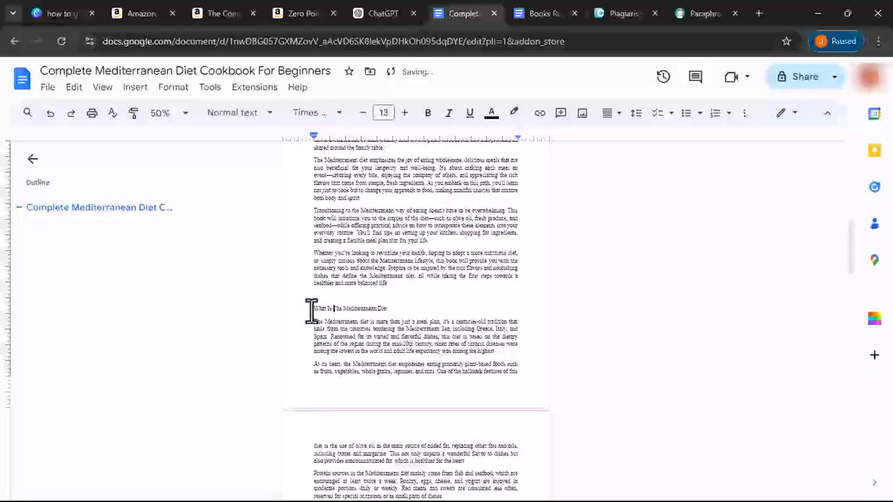
pyautogui.tripleClick(327, 309)
pyautogui.scroll(4, 328, 313)
pyautogui.scroll(-10, 328, 313)
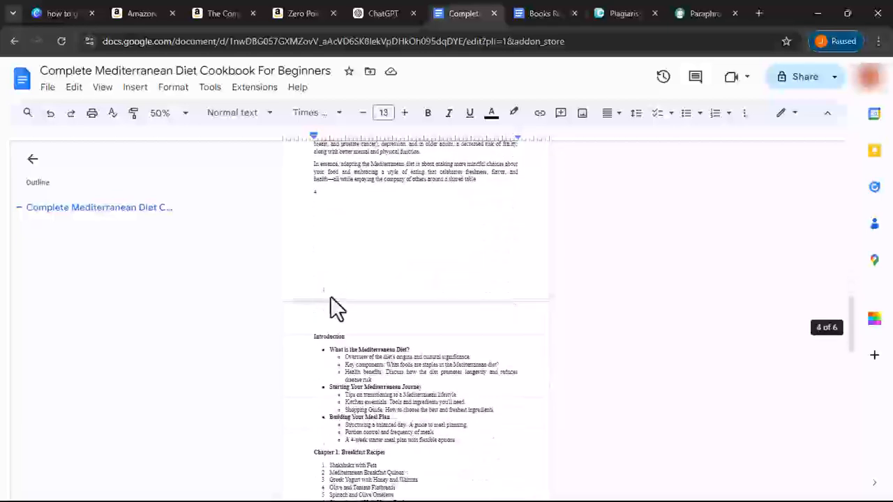
# - Delete the stray character on the short line after the diet text
pyautogui.click(325, 222)
pyautogui.moveTo(304, 187); pyautogui.dragTo(327, 209)
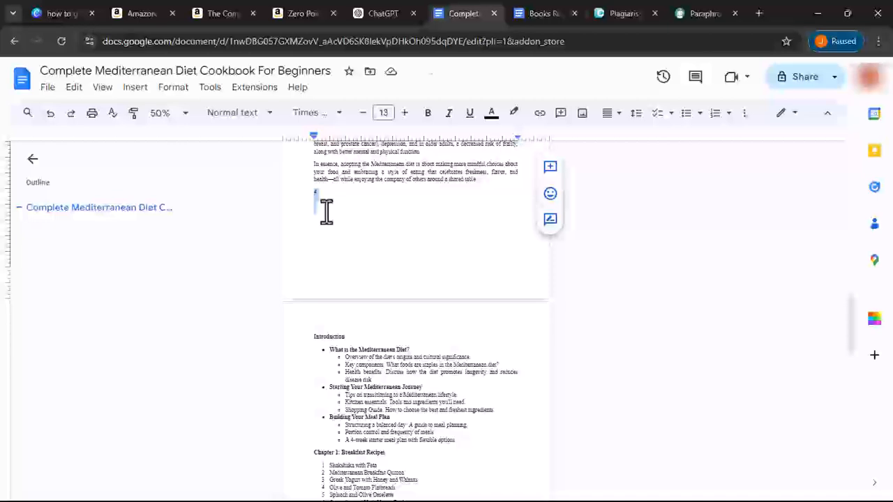
pyautogui.press('BackSpace')
pyautogui.scroll(-2, 448, 285)
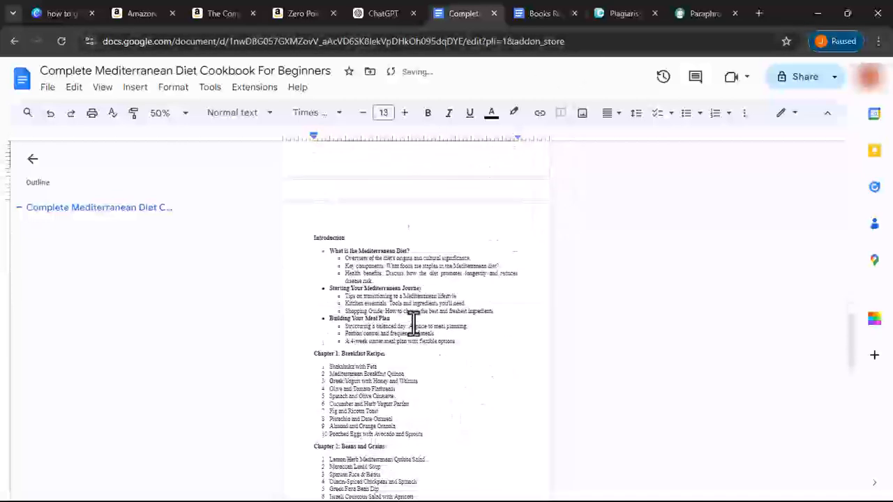
pyautogui.scroll(7, 359, 255)
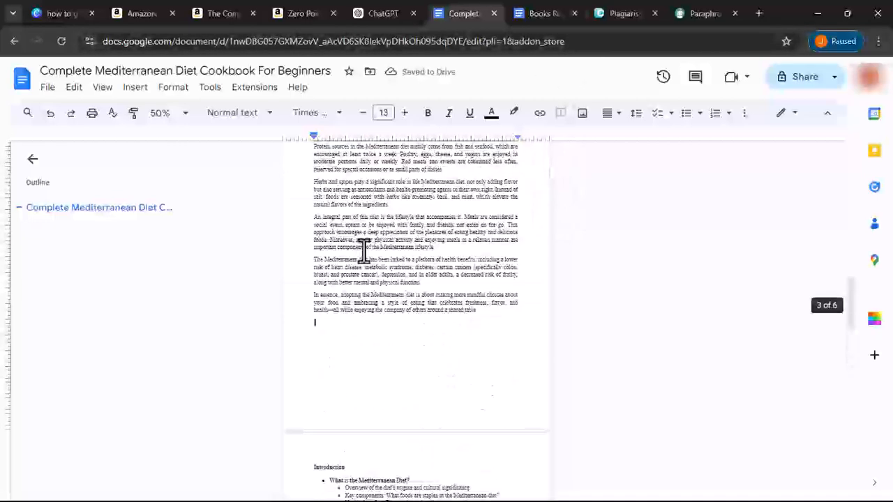
pyautogui.scroll(3, 363, 253)
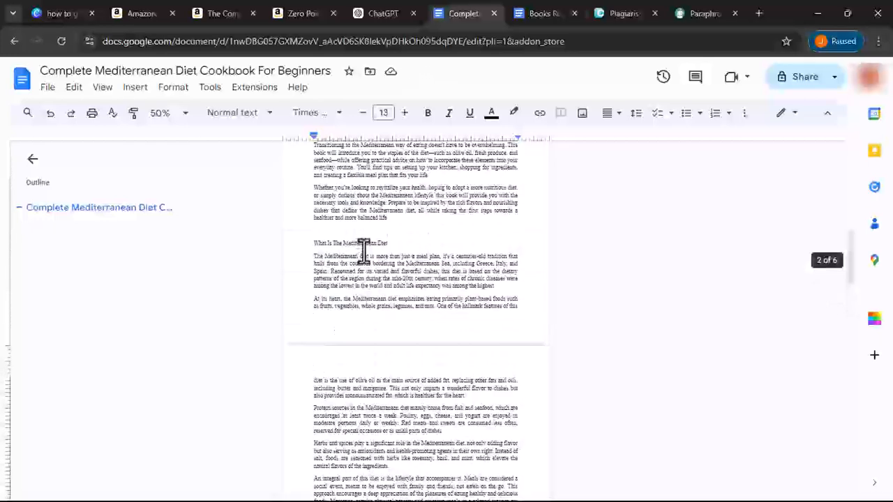
pyautogui.scroll(-10, 364, 251)
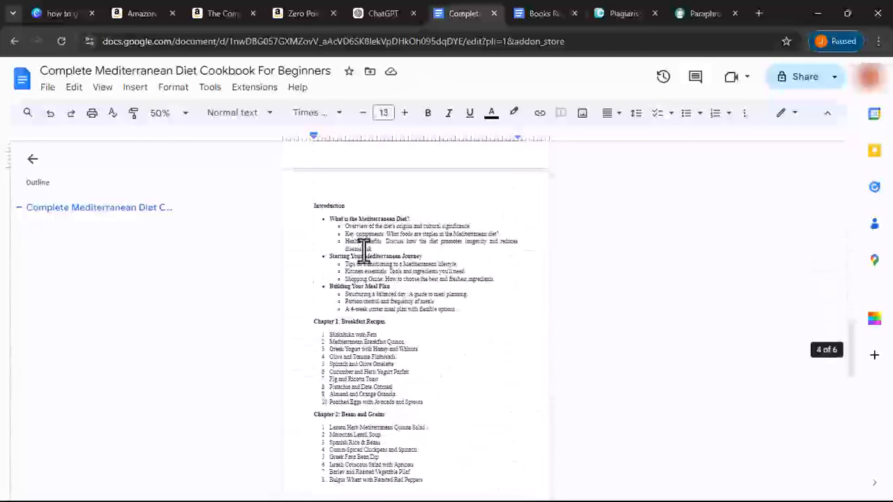
# - Copy the 'Starting Your Mediterranean Journey' heading and switch to the ChatGPT conversation
pyautogui.click(366, 227)
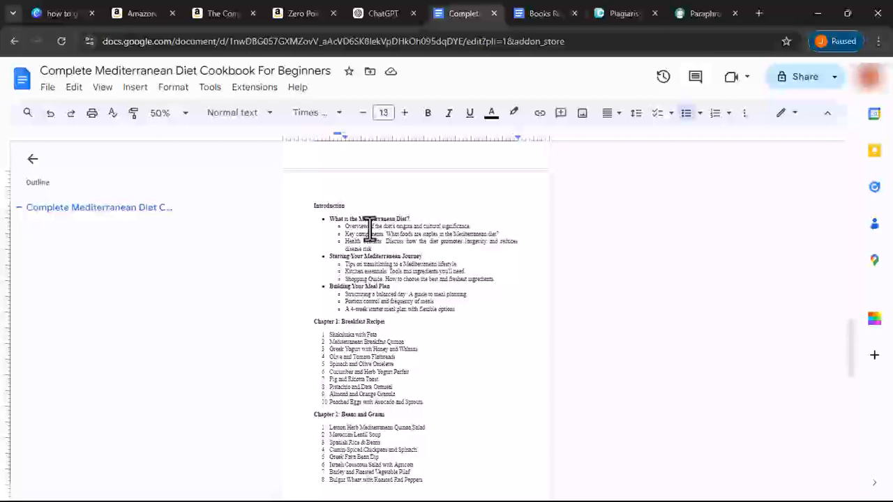
pyautogui.scroll(5, 363, 240)
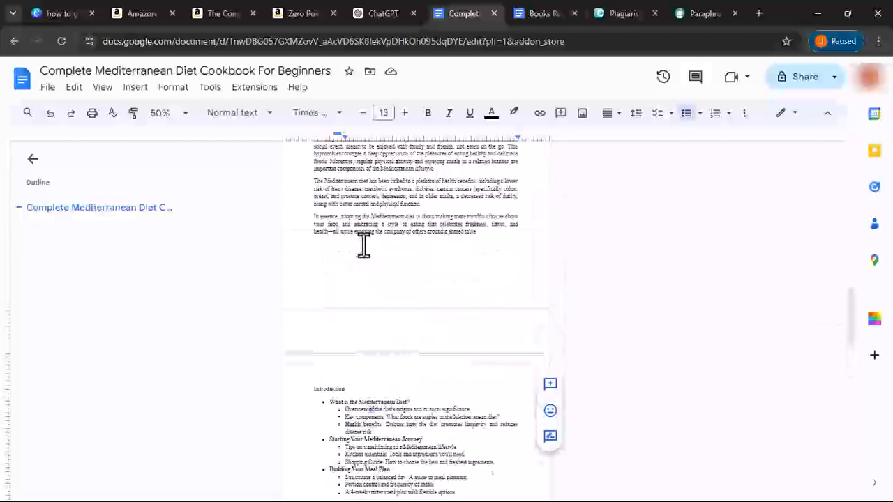
pyautogui.scroll(2, 364, 244)
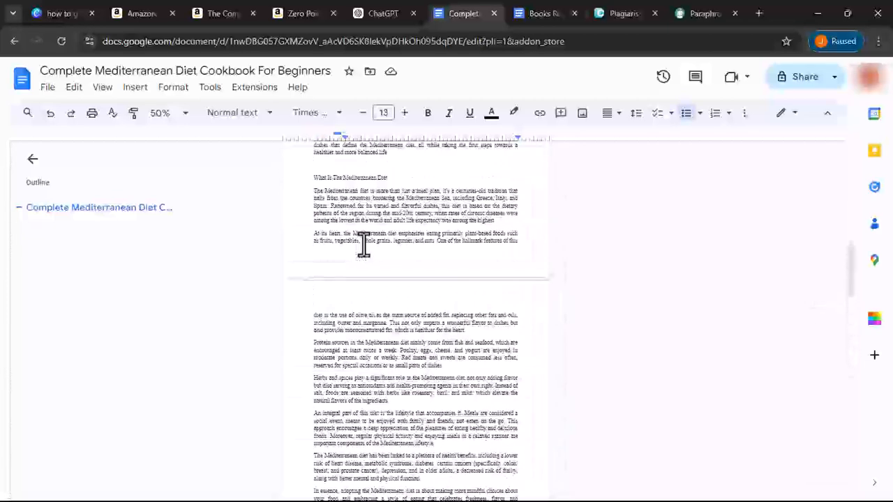
pyautogui.scroll(-7, 363, 244)
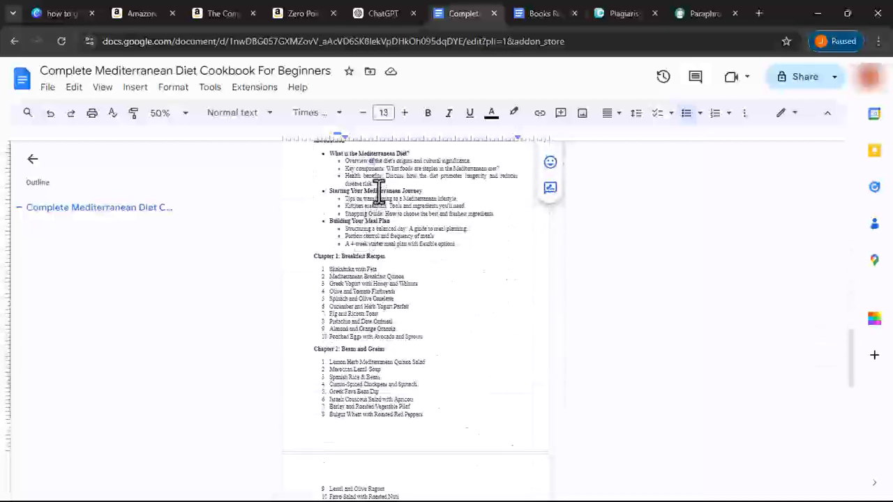
pyautogui.tripleClick(378, 194)
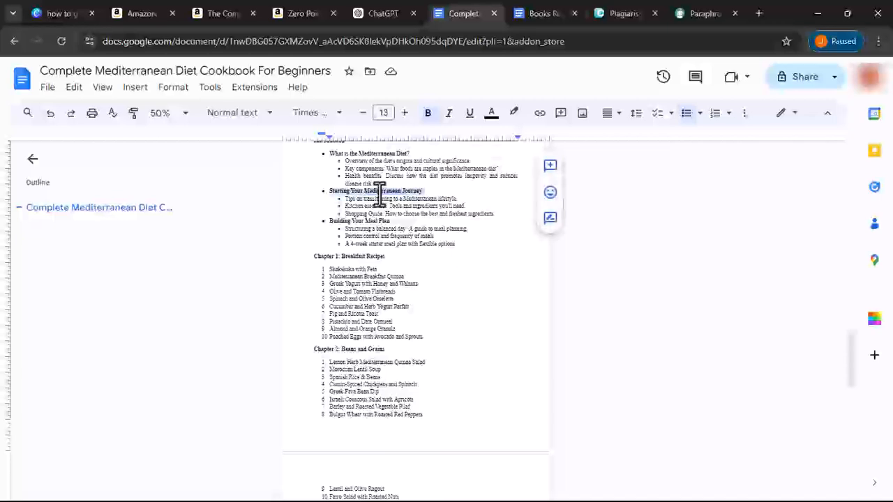
pyautogui.rightClick(379, 194)
pyautogui.click(457, 196)
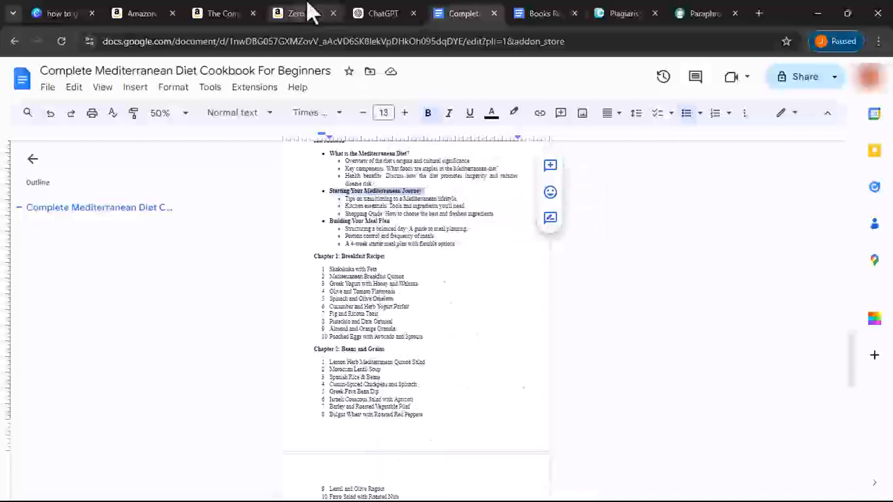
pyautogui.click(383, 13)
pyautogui.click(389, 460)
# - Send ChatGPT the prompt 'write on Starting Your Mediterranean Journey' using the pasted heading
pyautogui.rightClick(389, 461)
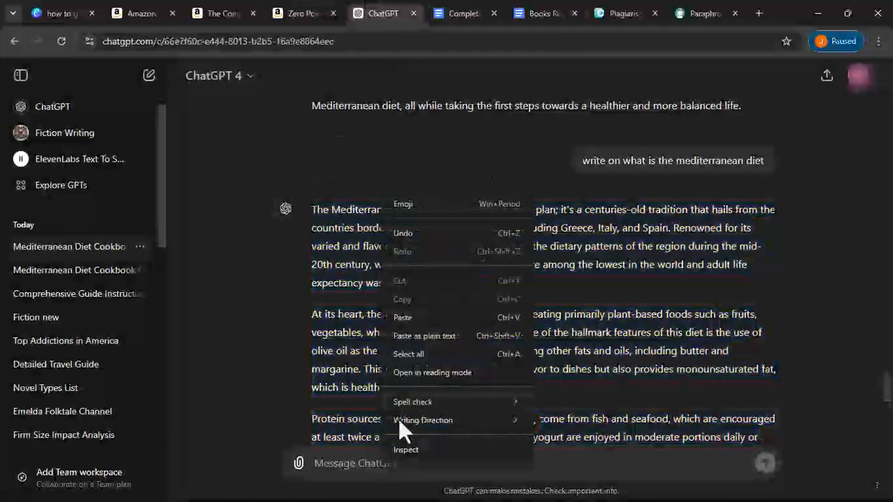
pyautogui.click(398, 314)
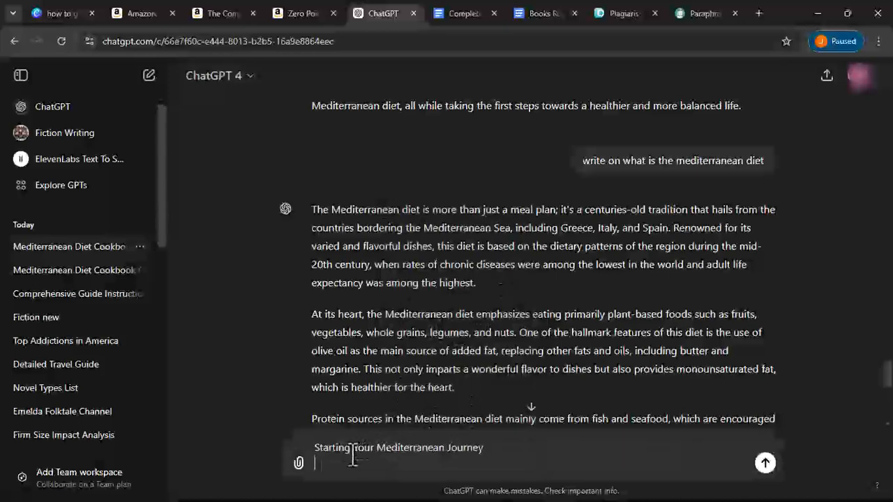
pyautogui.click(315, 447)
pyautogui.write('write ')
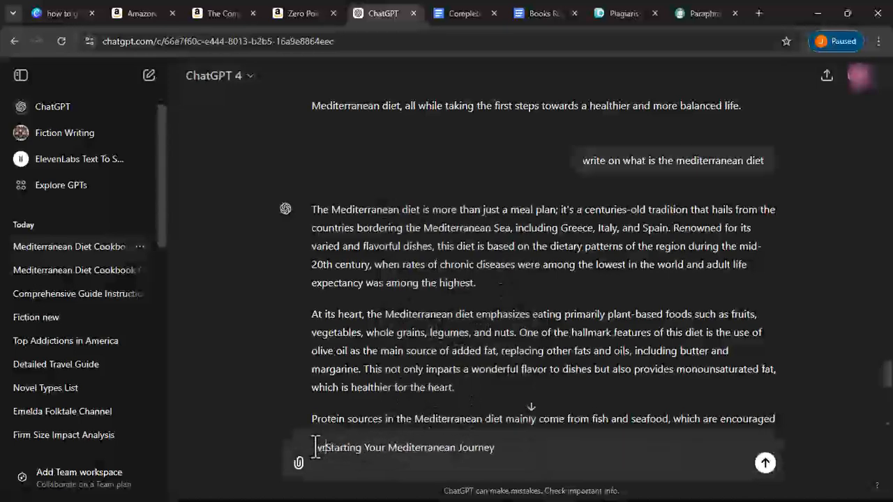
pyautogui.write('on')
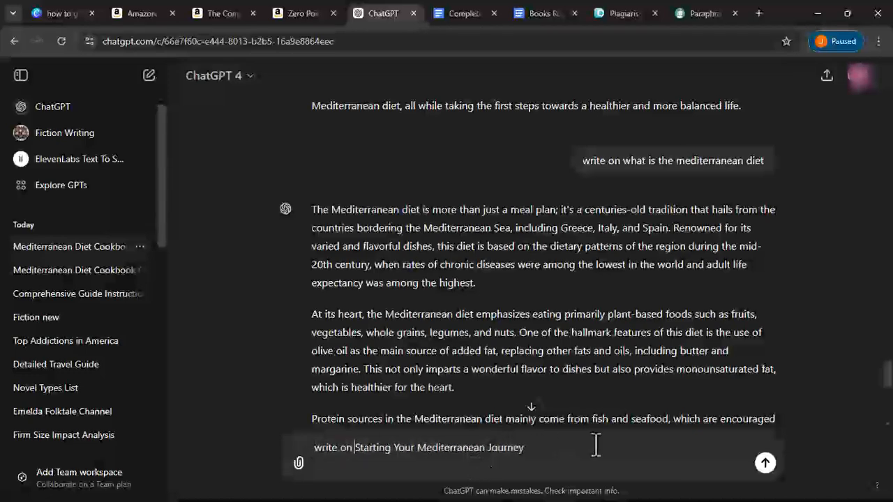
pyautogui.click(765, 464)
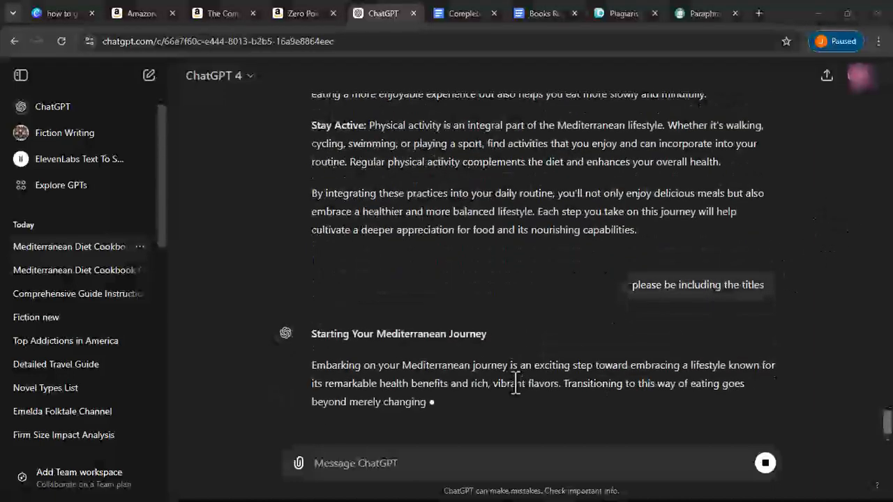
pyautogui.scroll(2, 516, 380)
pyautogui.scroll(10, 515, 380)
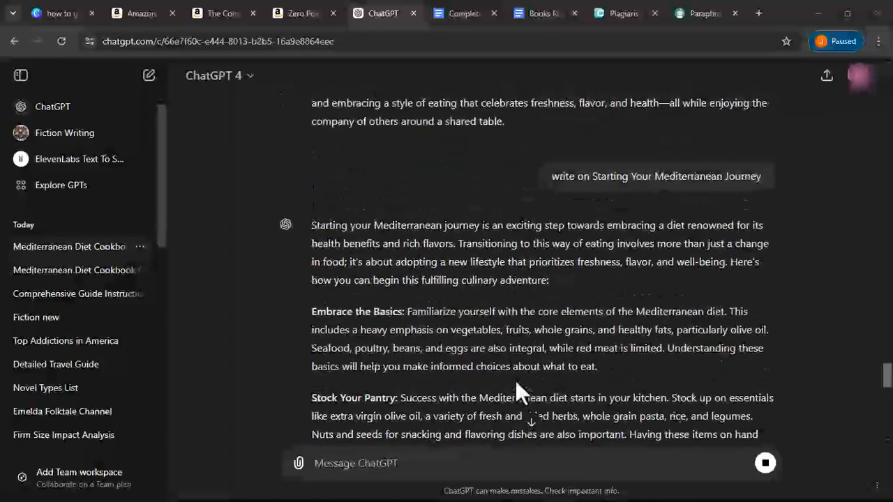
pyautogui.scroll(4, 517, 392)
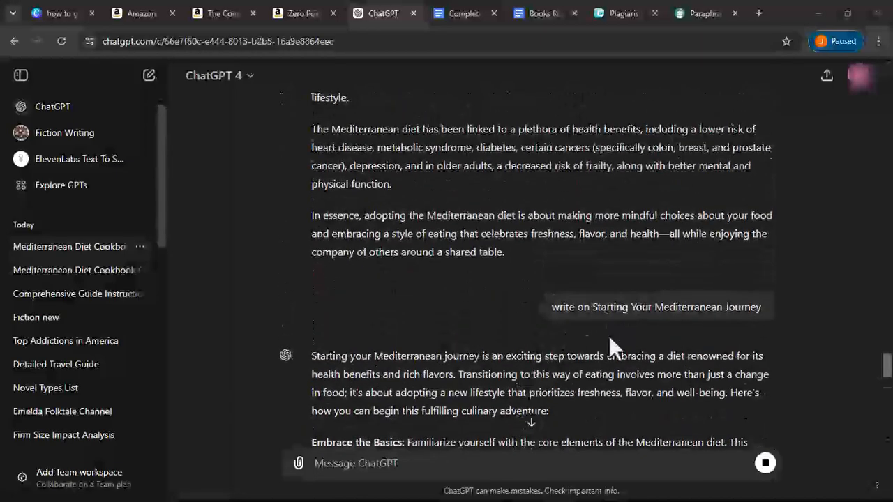
pyautogui.scroll(-15, 606, 323)
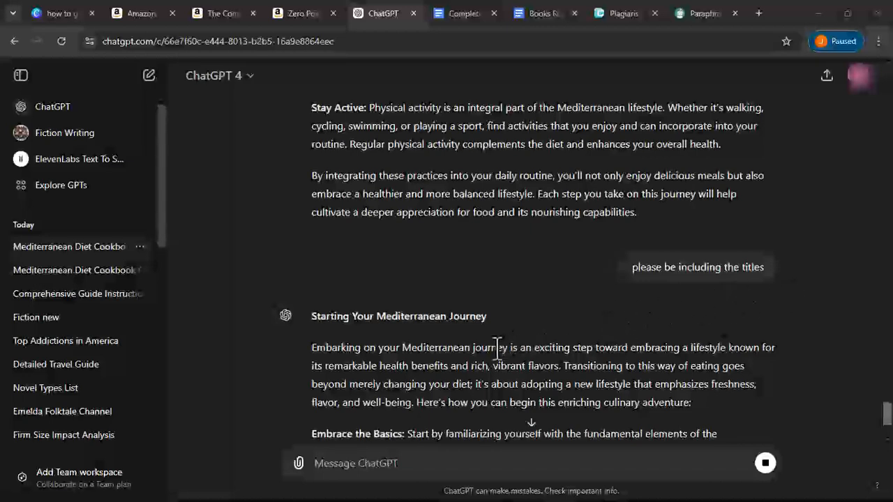
# - Copy ChatGPT's titled journey reply through 'Eat Seafood Twice a Week' and go back to the cookbook
pyautogui.scroll(-15, 387, 224)
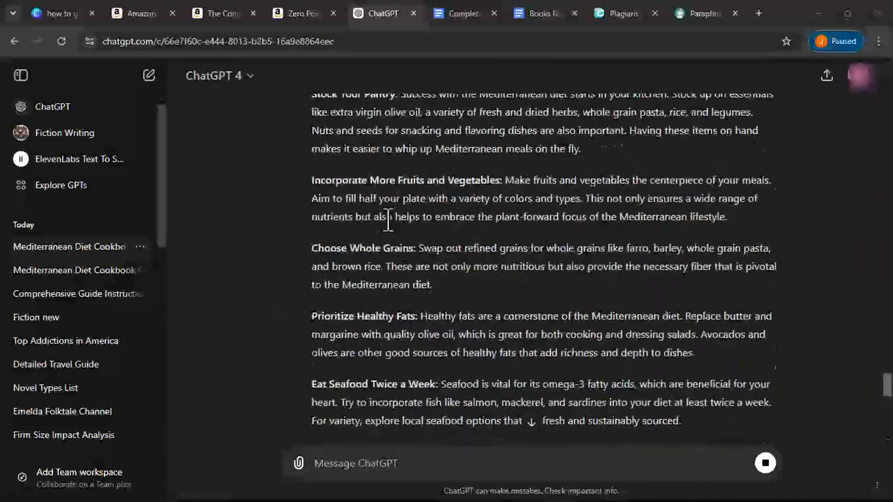
pyautogui.scroll(1, 366, 240)
pyautogui.scroll(-3, 363, 258)
pyautogui.scroll(-10, 362, 257)
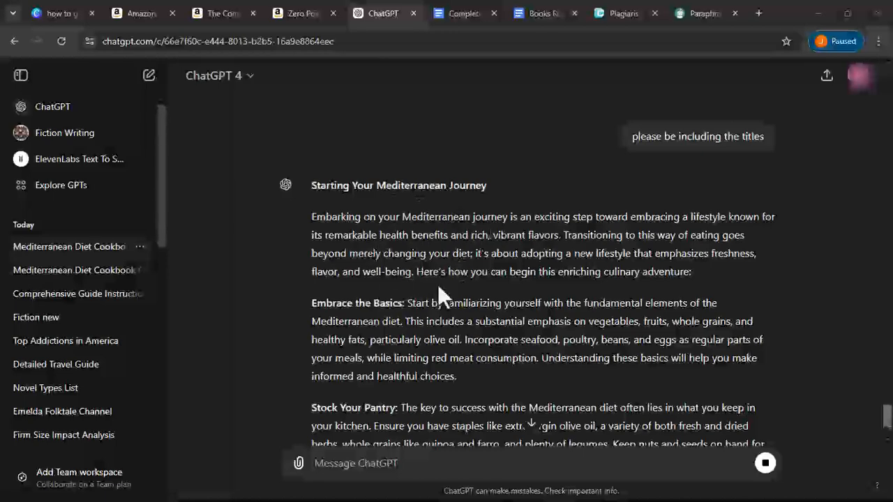
pyautogui.scroll(-2, 437, 284)
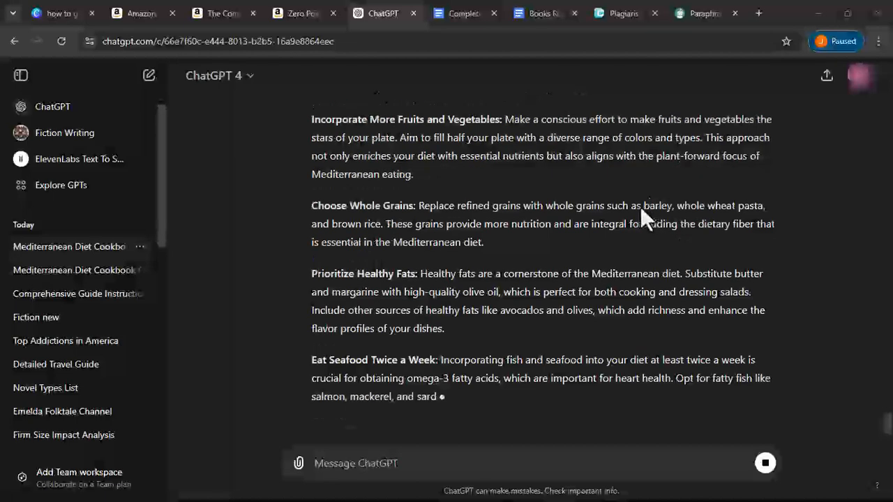
pyautogui.scroll(10, 727, 241)
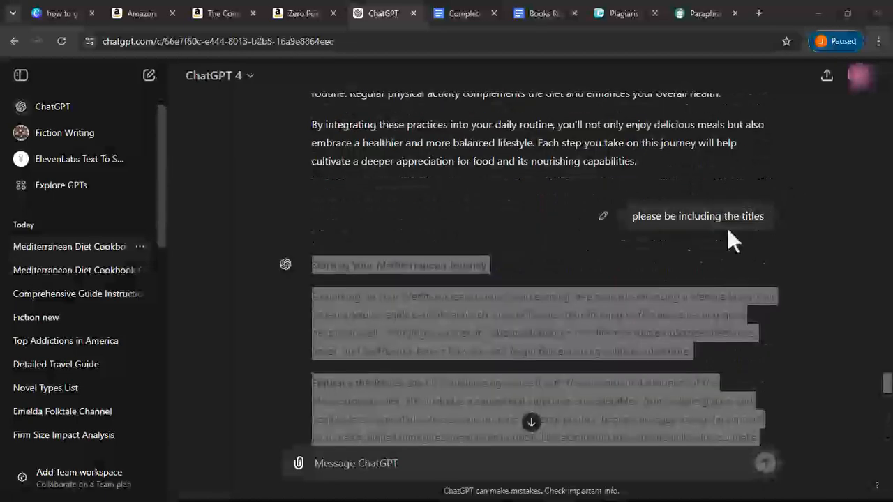
pyautogui.rightClick(463, 346)
pyautogui.click(475, 286)
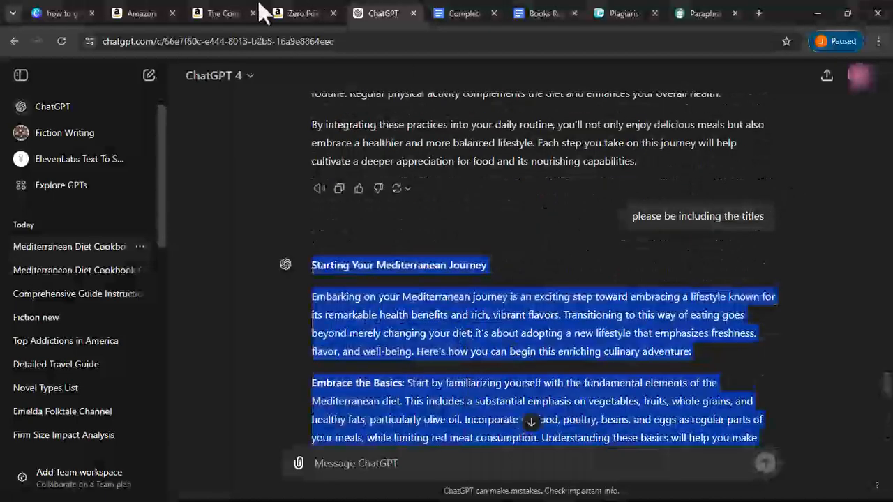
pyautogui.click(459, 15)
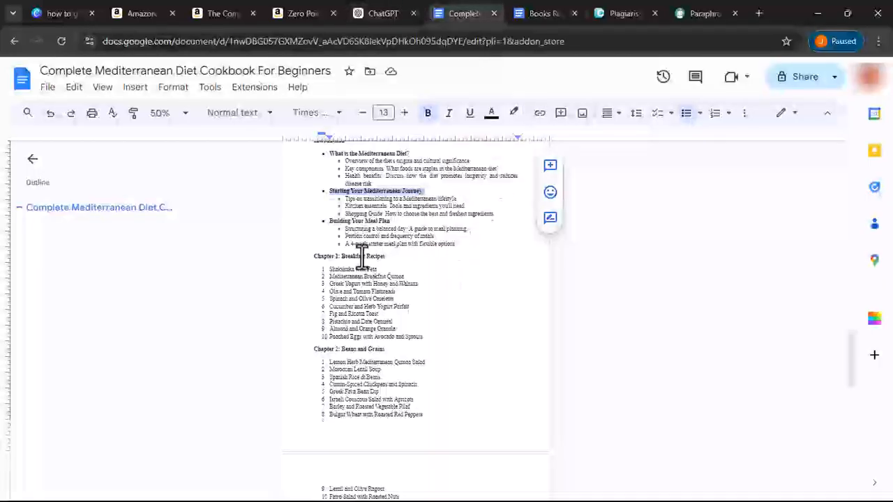
# - Paste the copied 'Starting Your Mediterranean Journey' section below the closing In essence paragraph
pyautogui.scroll(5, 356, 268)
pyautogui.click(307, 359)
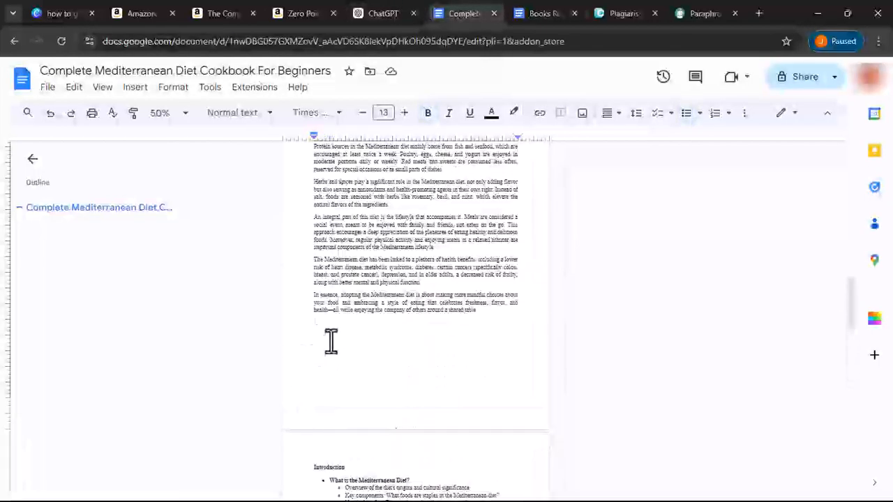
pyautogui.rightClick(331, 335)
pyautogui.click(392, 160)
pyautogui.scroll(-10, 366, 342)
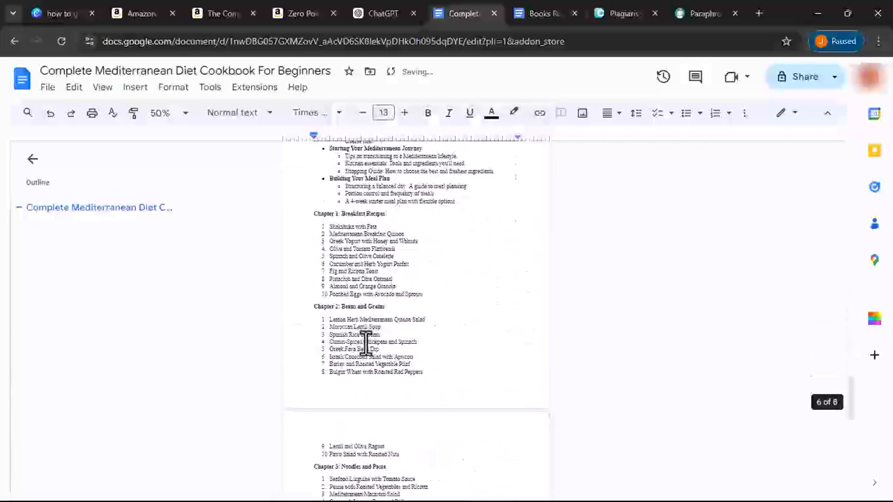
pyautogui.scroll(10, 322, 234)
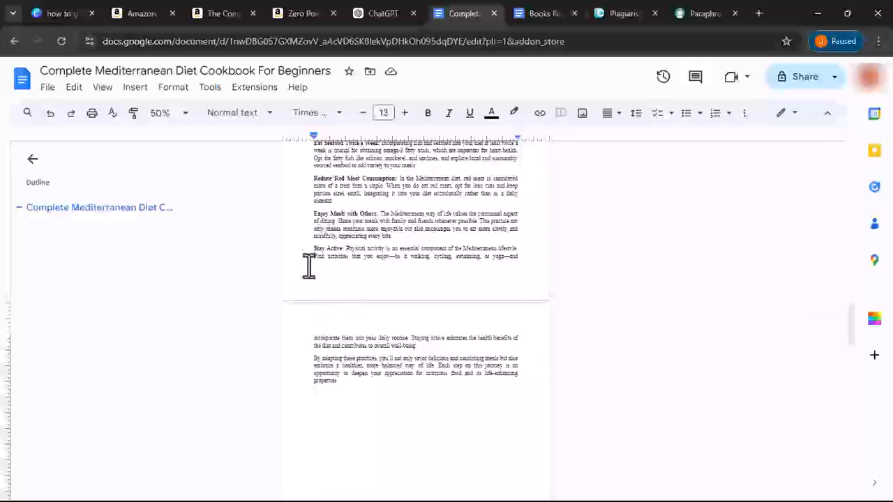
pyautogui.scroll(5, 321, 243)
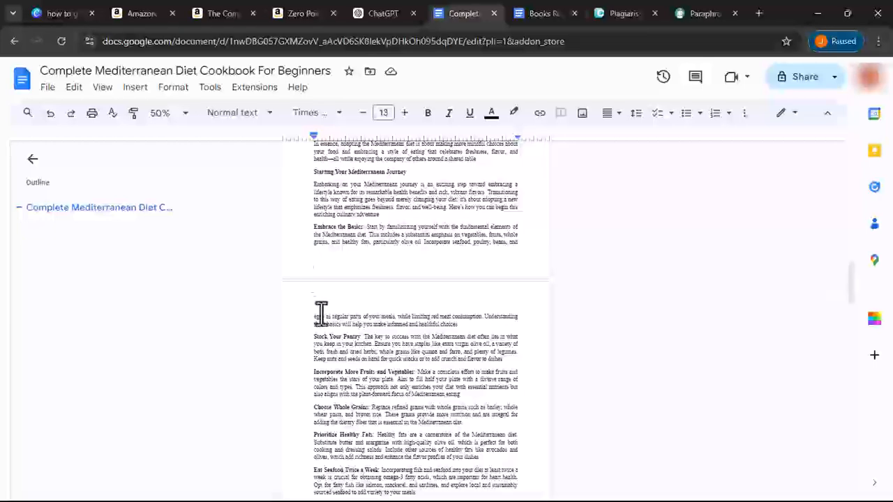
pyautogui.scroll(3, 328, 319)
pyautogui.scroll(3, 320, 296)
# - Apply Crete Round to a body paragraph and update 'Normal text' to match across the document
pyautogui.moveTo(313, 236); pyautogui.dragTo(497, 266)
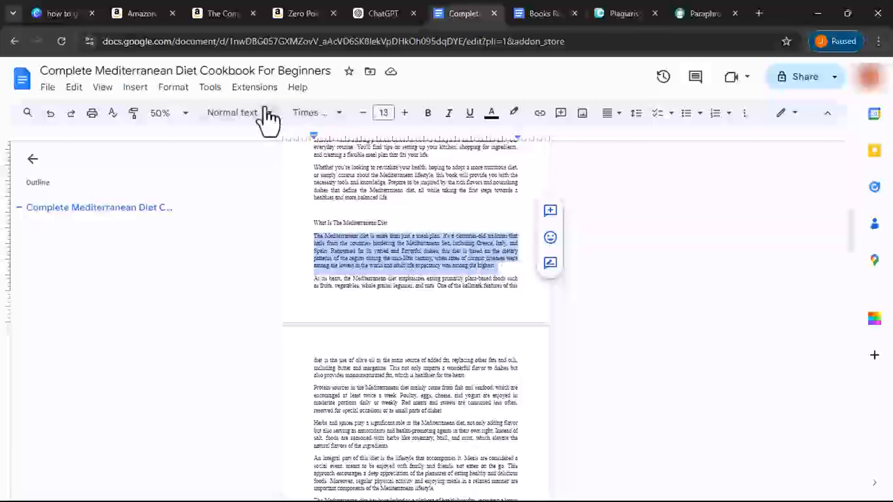
pyautogui.click(316, 113)
pyautogui.scroll(-3, 335, 352)
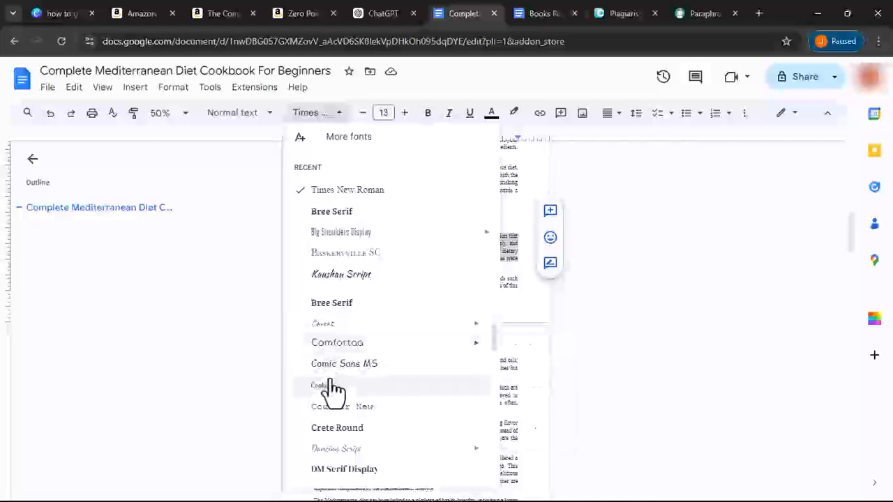
pyautogui.scroll(-2, 334, 390)
pyautogui.click(332, 364)
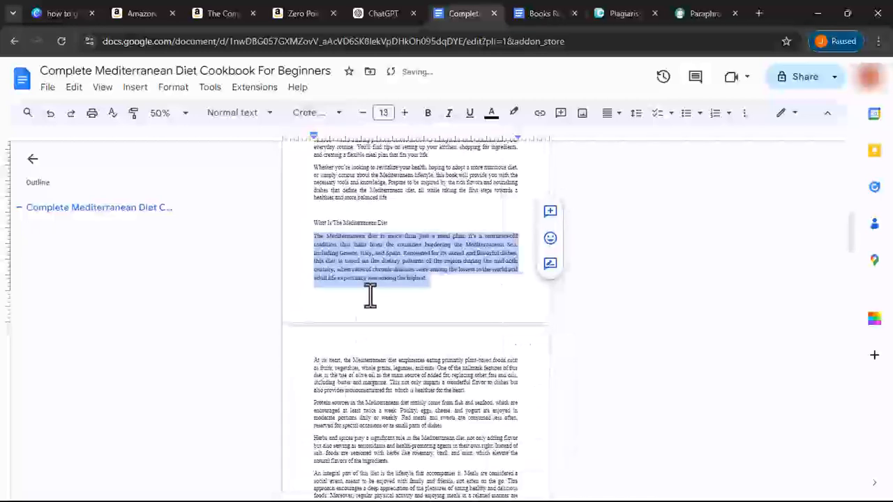
pyautogui.click(245, 114)
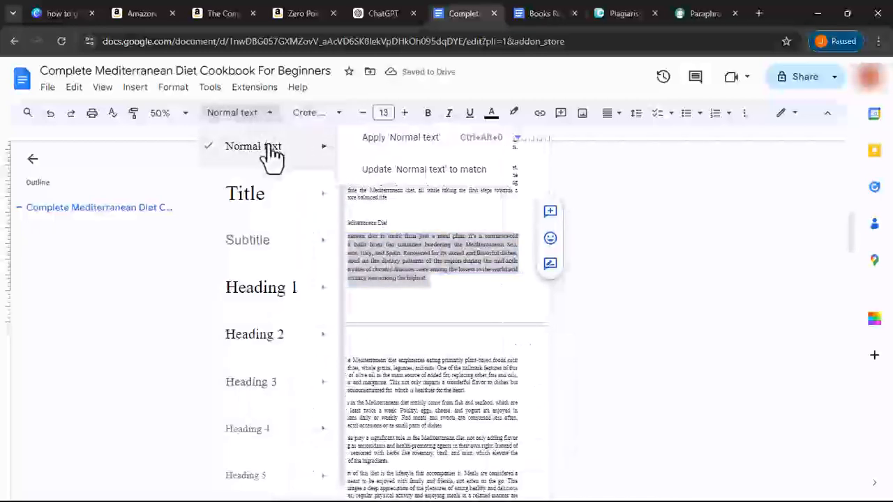
pyautogui.moveTo(250, 148)
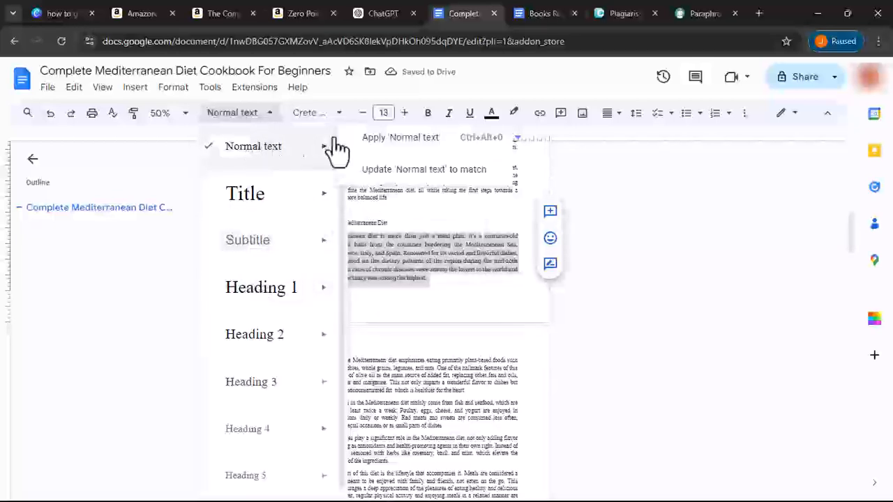
pyautogui.click(405, 173)
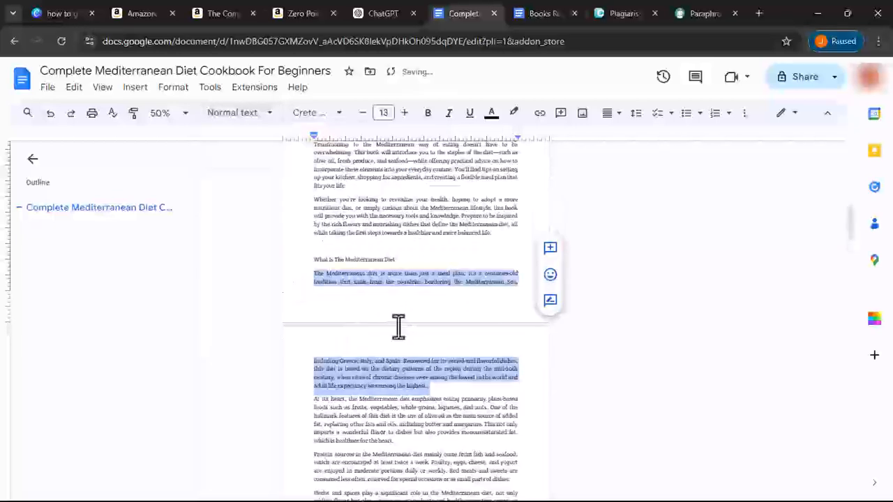
pyautogui.scroll(-5, 399, 325)
pyautogui.scroll(-10, 398, 323)
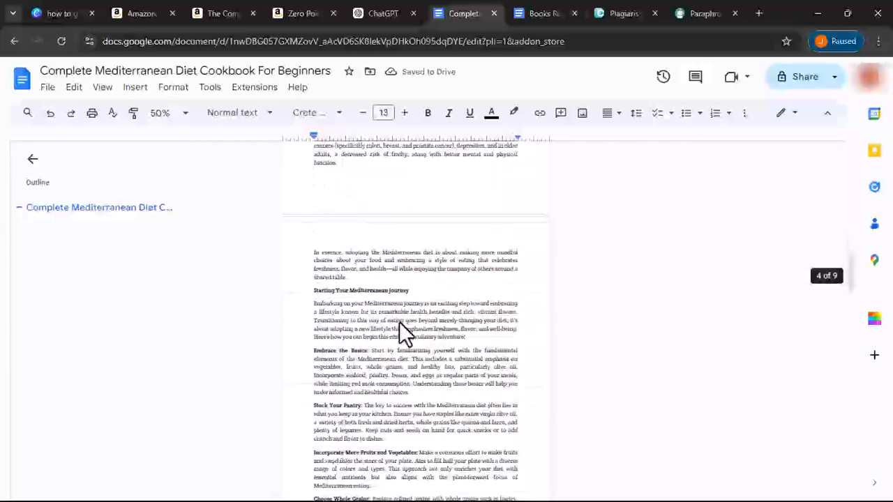
pyautogui.scroll(-6, 399, 322)
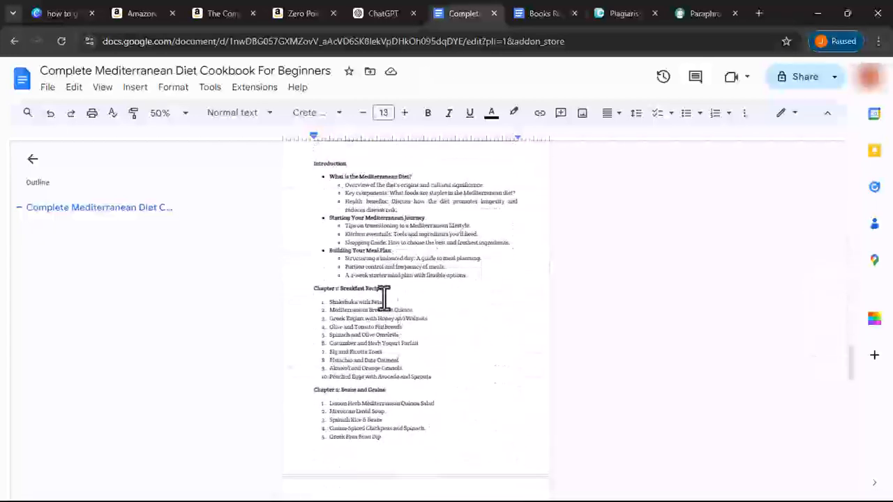
# - Remove numbering from the ten breakfast recipe lines and add a blank line above Shakshuka with Feta
pyautogui.tripleClick(362, 252)
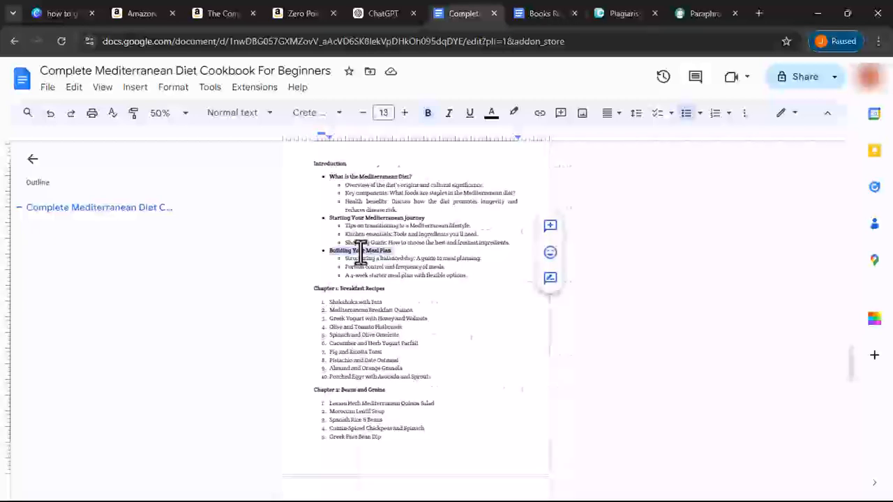
pyautogui.rightClick(361, 251)
pyautogui.click(343, 271)
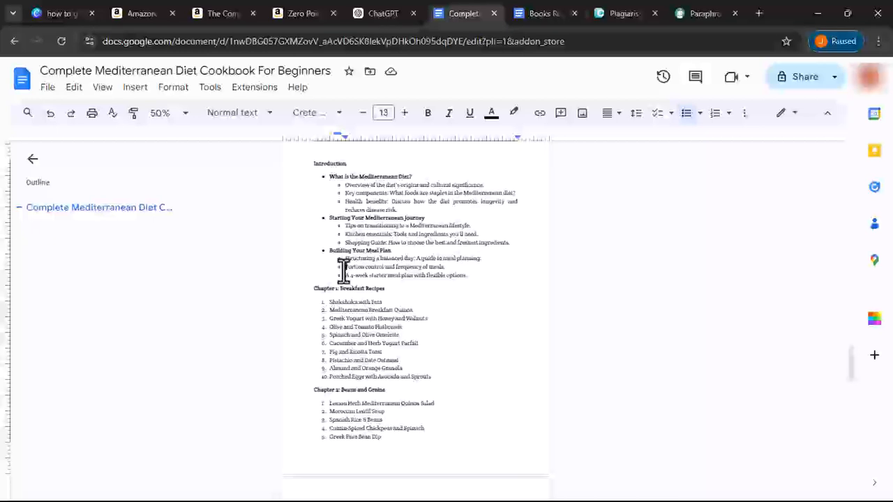
pyautogui.moveTo(328, 302); pyautogui.dragTo(445, 378)
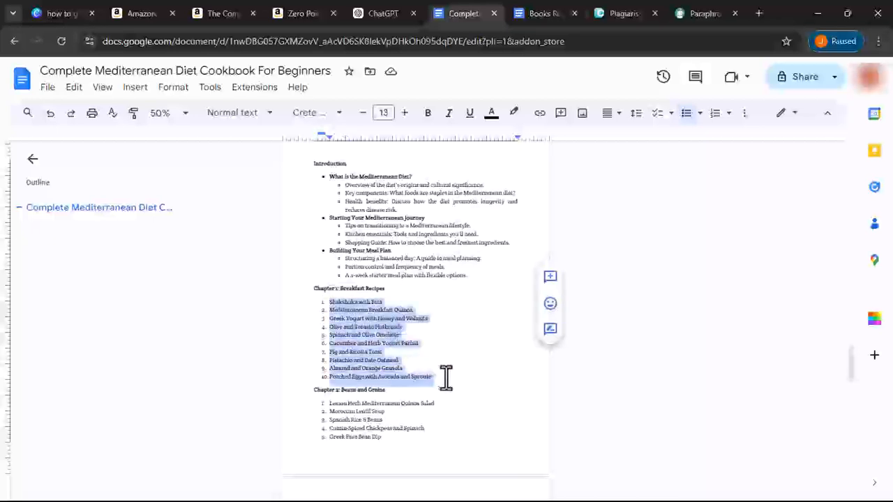
pyautogui.click(715, 116)
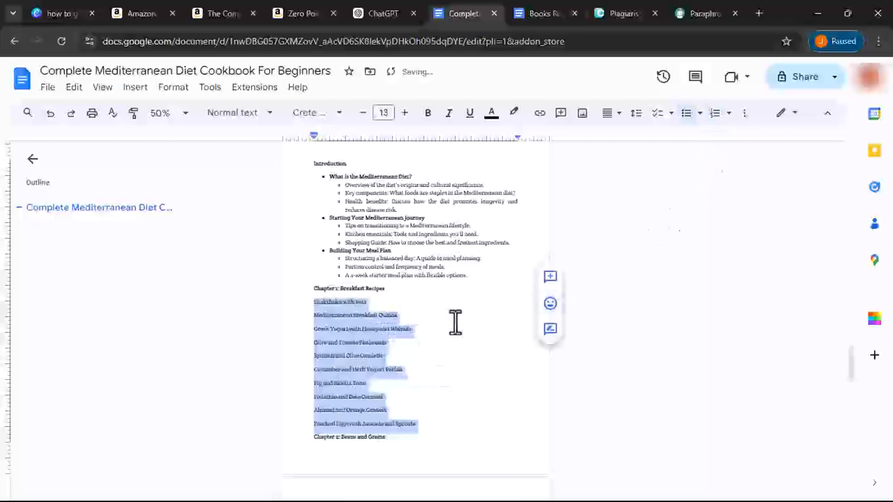
pyautogui.click(302, 297)
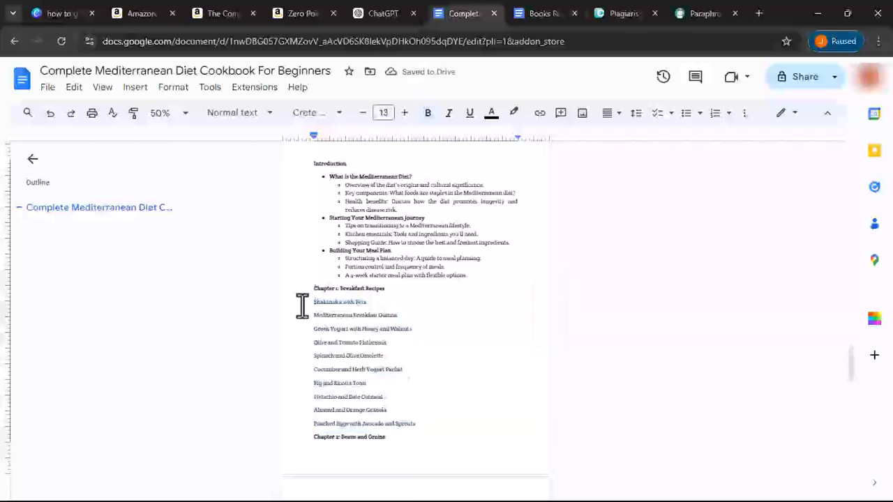
pyautogui.press('Return')
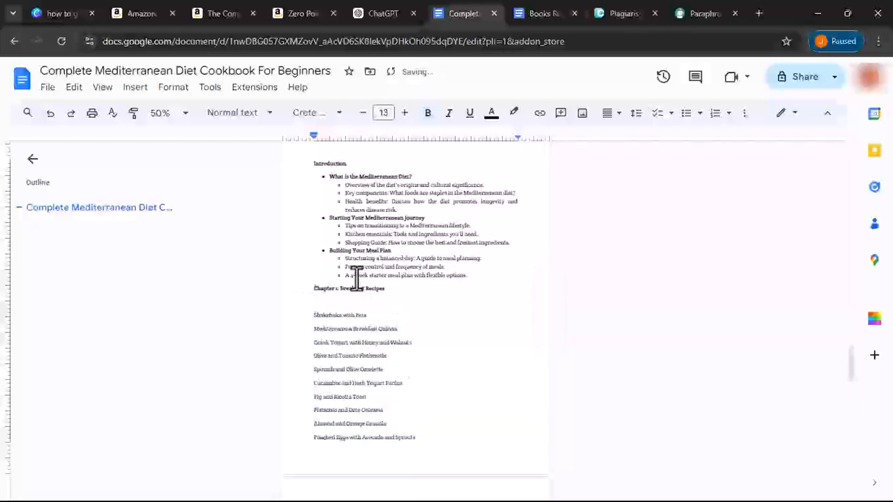
pyautogui.click(530, 15)
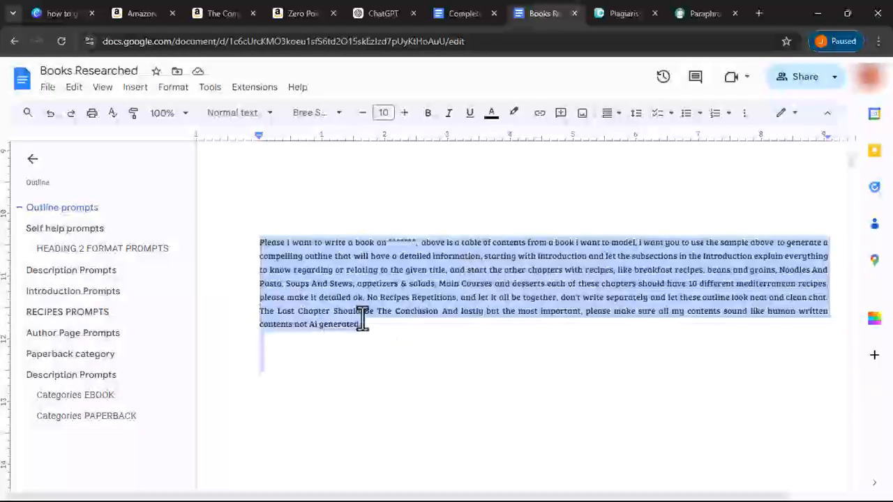
# - Copy the bold recipe prompt paragraph from the RECIPES PROMPTS section of Books Researched
pyautogui.scroll(-6, 362, 318)
pyautogui.scroll(-6, 363, 317)
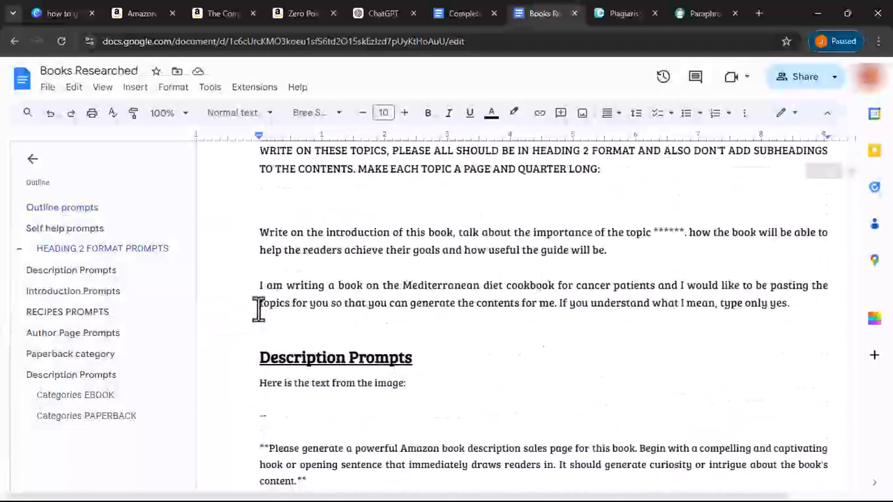
pyautogui.click(84, 313)
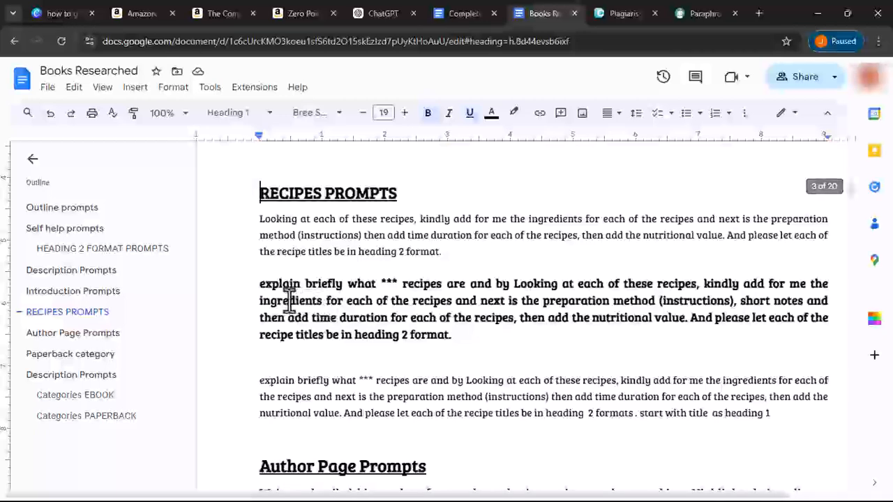
pyautogui.tripleClick(356, 322)
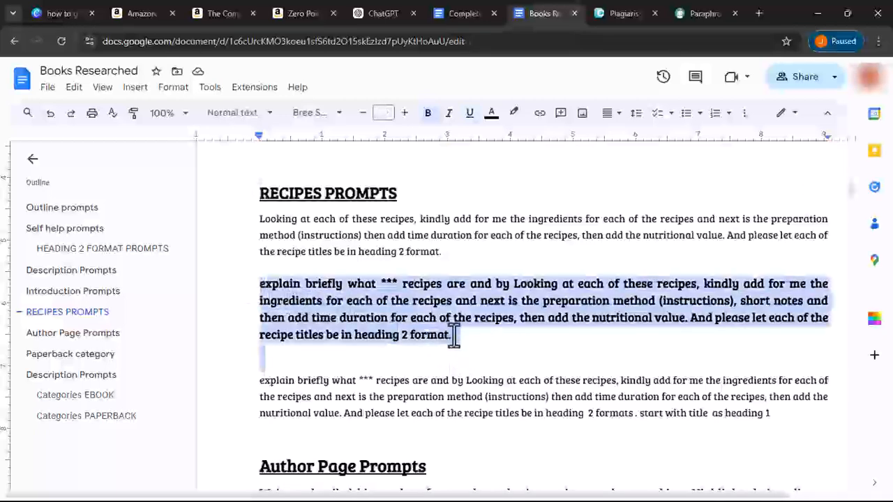
pyautogui.rightClick(455, 338)
pyautogui.click(478, 193)
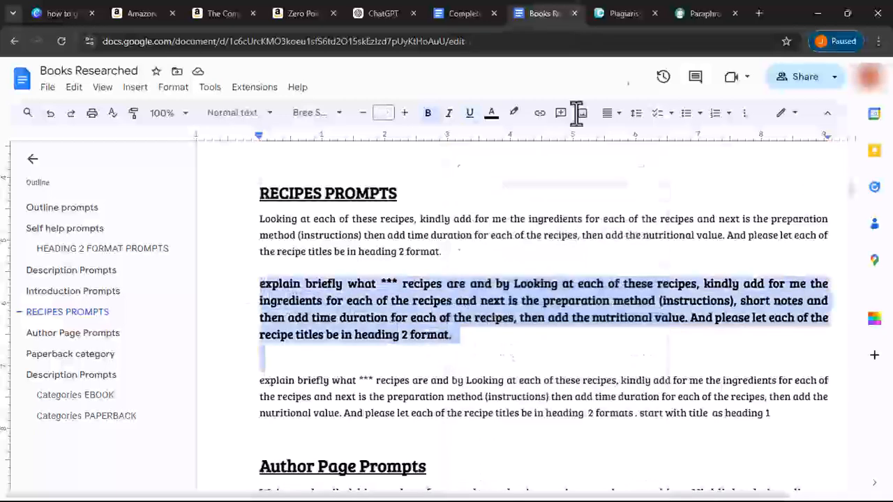
# - Paste the recipe prompt into a new ChatGPT message, then return to the cookbook document
pyautogui.click(374, 12)
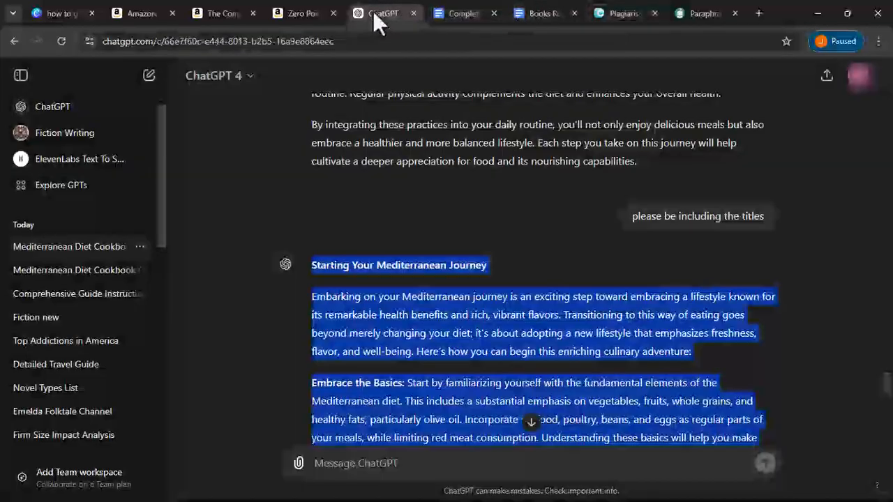
pyautogui.click(389, 460)
pyautogui.rightClick(385, 466)
pyautogui.click(409, 320)
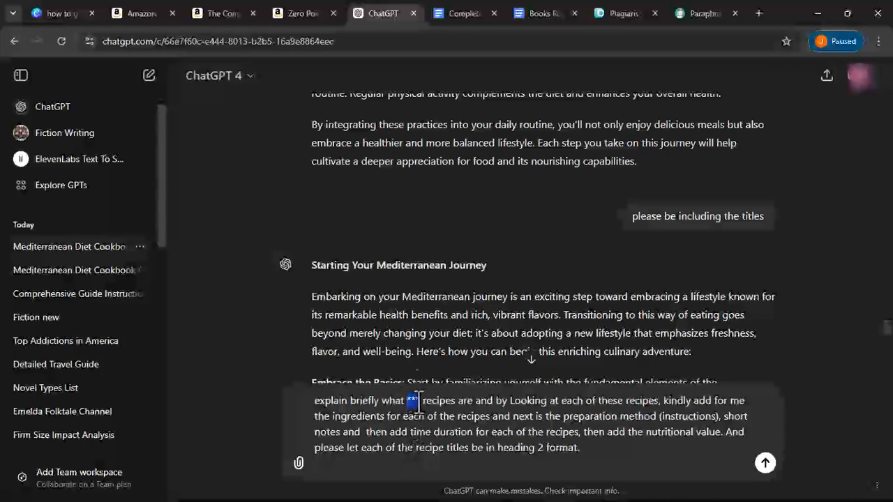
pyautogui.click(453, 12)
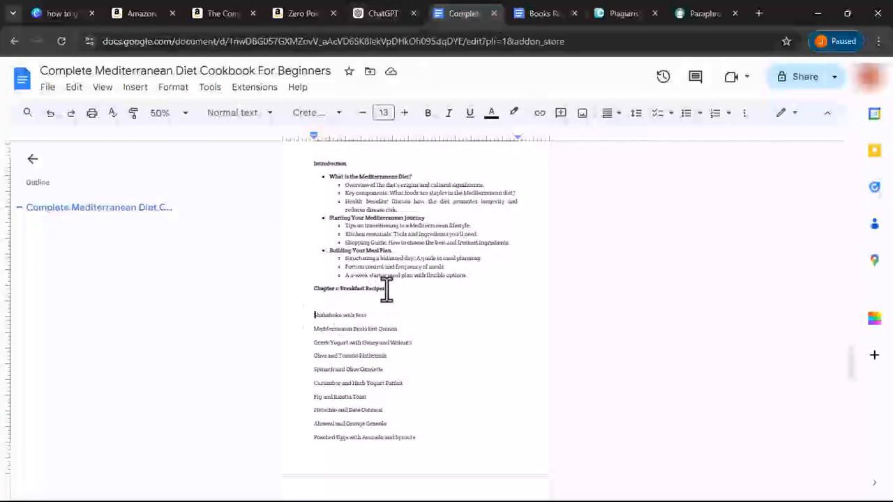
# - Copy the Chapter 1 breakfast titles, Shakshuka with Feta through Poached Eggs, and return to ChatGPT
pyautogui.moveTo(311, 318); pyautogui.dragTo(451, 454)
pyautogui.scroll(-1, 414, 410)
pyautogui.scroll(-2, 411, 404)
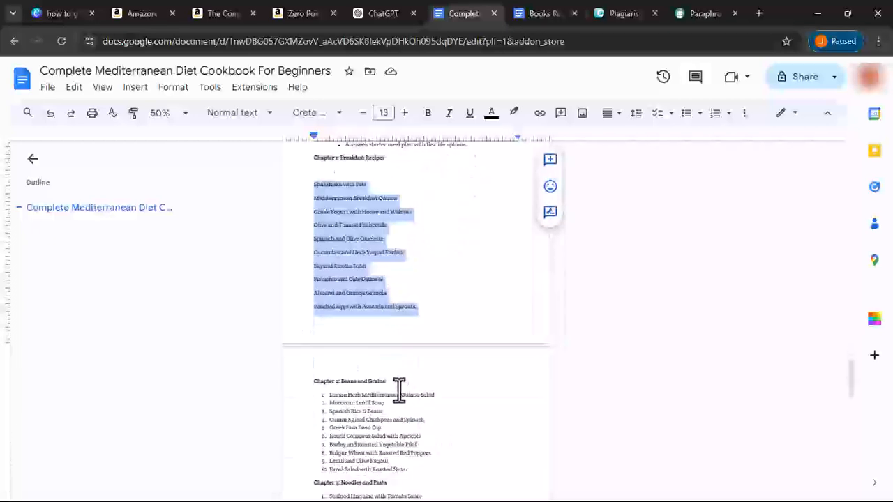
pyautogui.rightClick(341, 279)
pyautogui.click(413, 198)
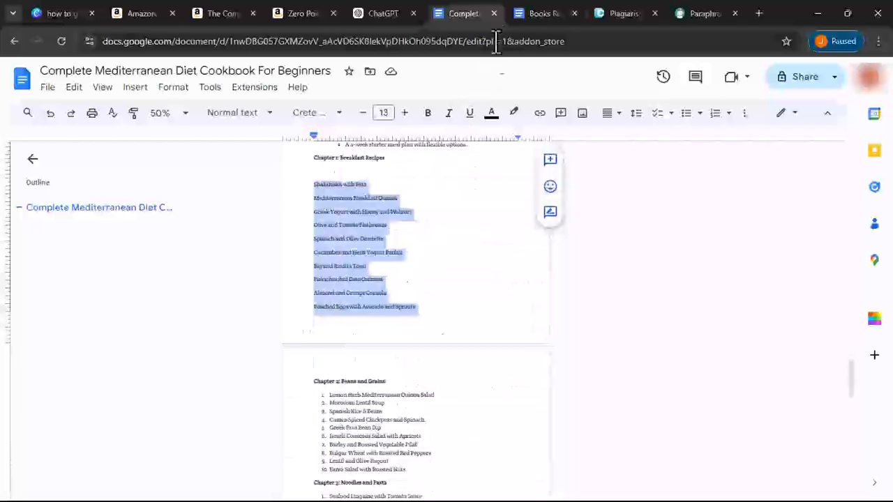
pyautogui.click(533, 14)
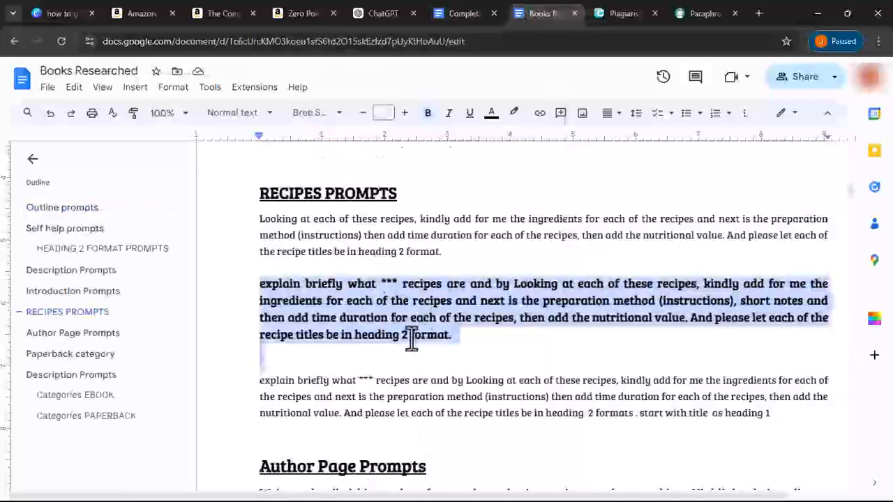
pyautogui.click(369, 13)
# - Replace *** in the prompt with 'Breakfast' and paste the ten recipe titles beneath it
pyautogui.write('Brek')
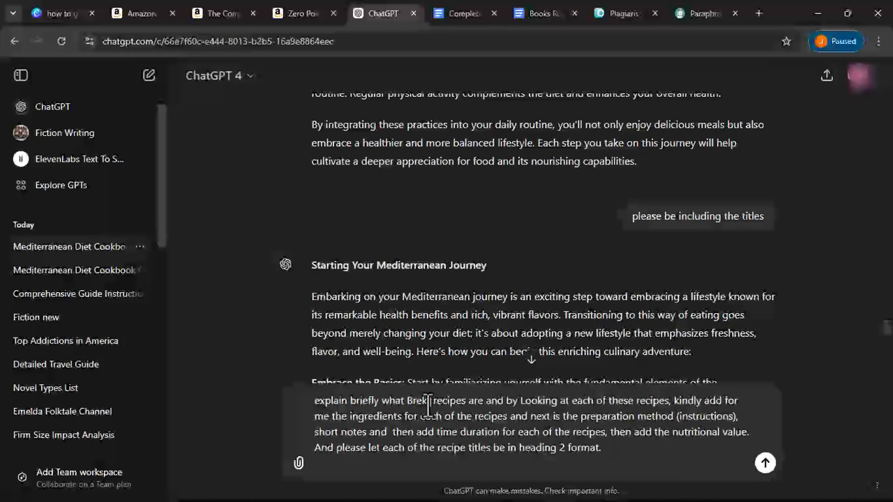
pyautogui.write('fast')
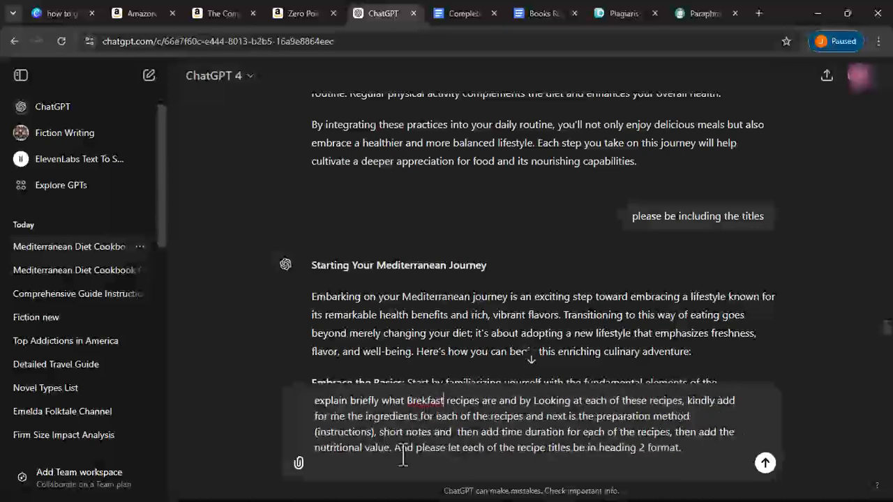
pyautogui.click(422, 400)
pyautogui.write('a')
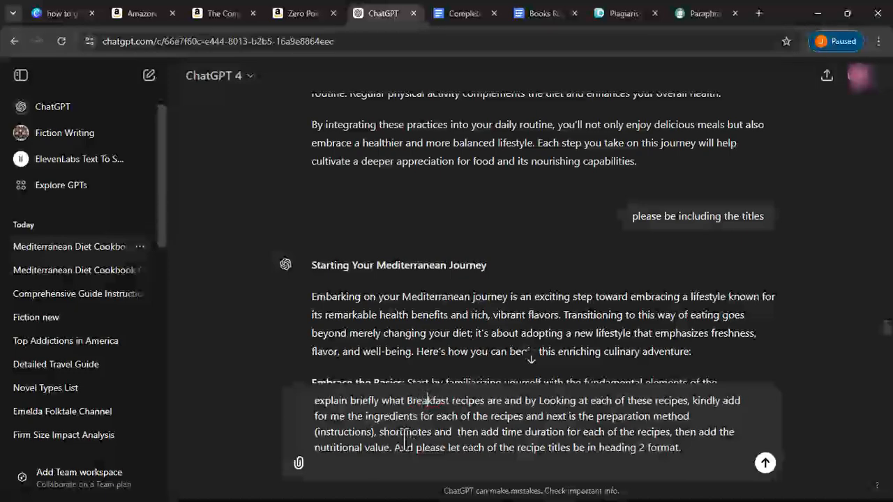
pyautogui.rightClick(371, 471)
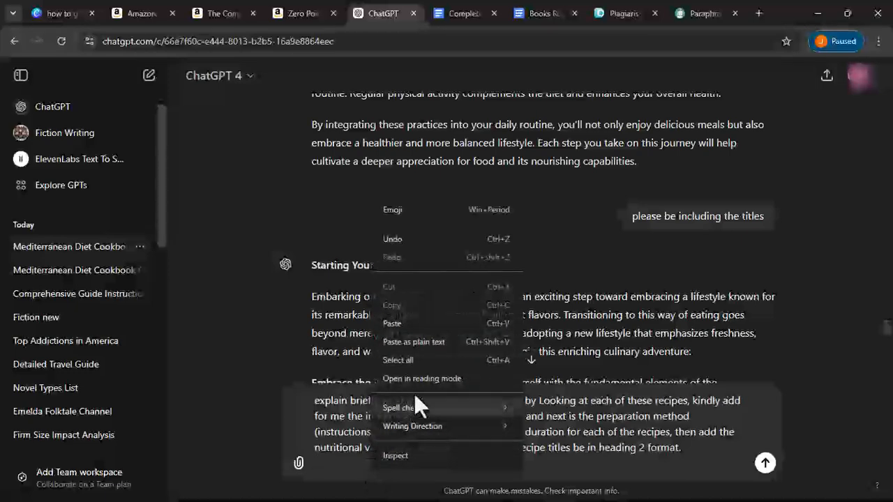
pyautogui.click(418, 316)
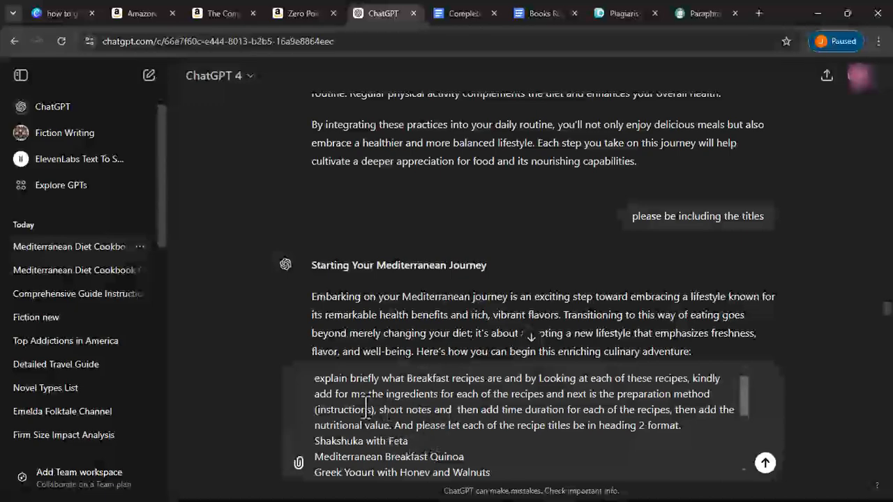
pyautogui.scroll(-5, 544, 404)
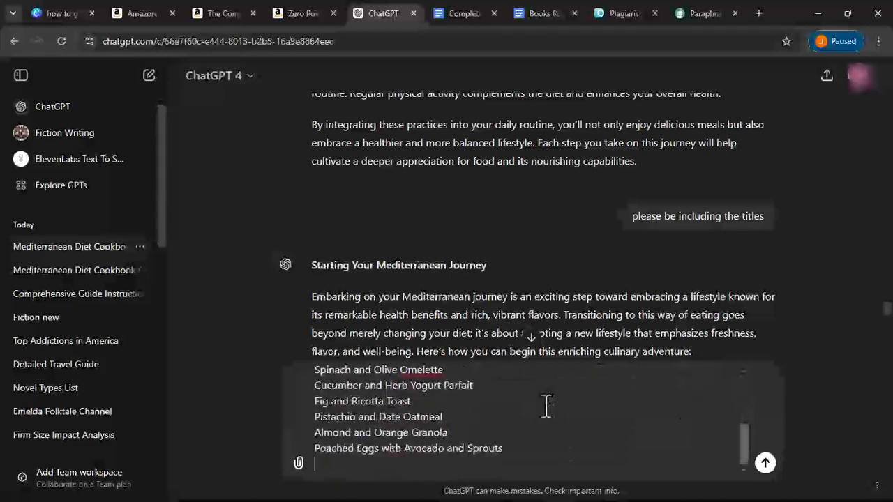
# - Send the prompt and copy ChatGPT's full breakfast recipes with ingredients, methods and notes
pyautogui.click(763, 464)
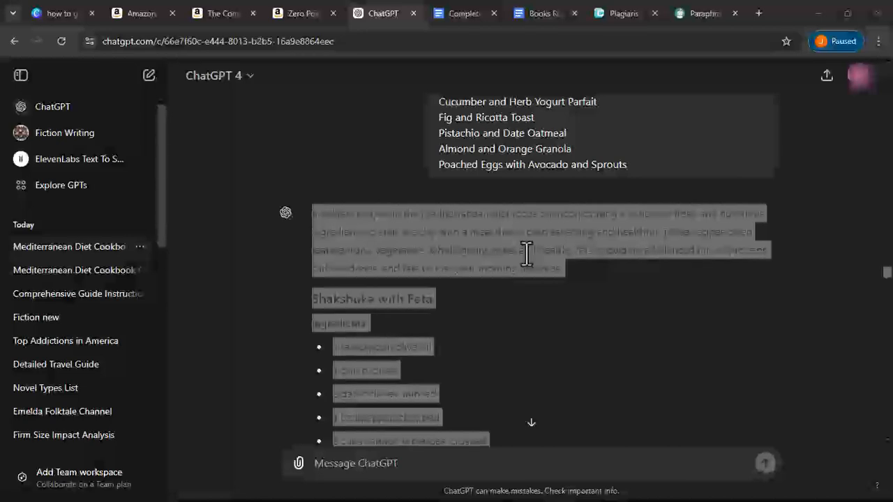
pyautogui.scroll(-8, 527, 254)
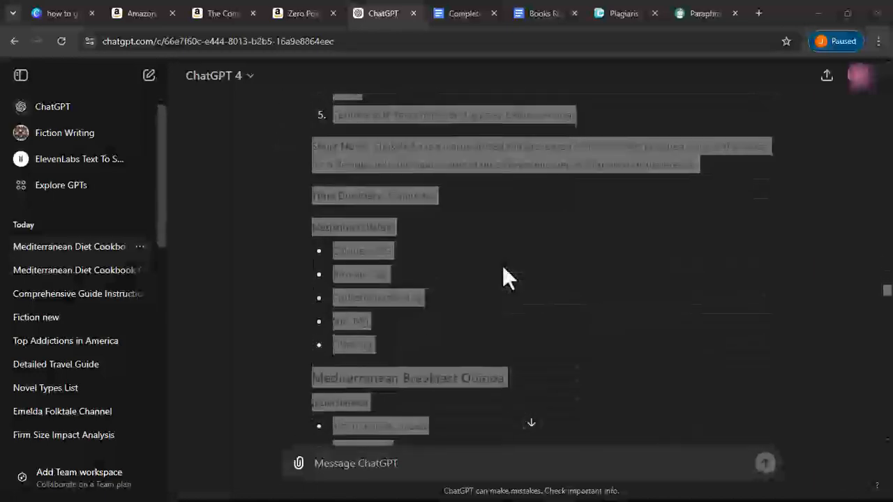
pyautogui.scroll(-10, 503, 268)
pyautogui.scroll(-10, 503, 267)
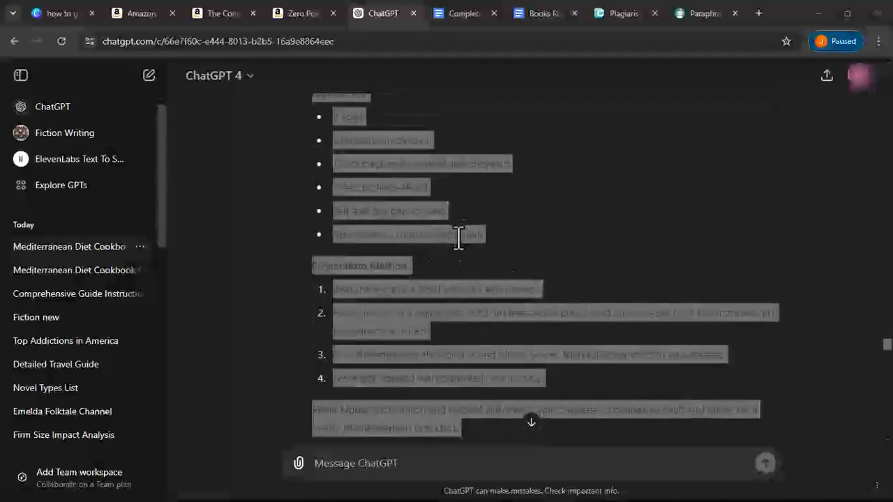
pyautogui.rightClick(457, 237)
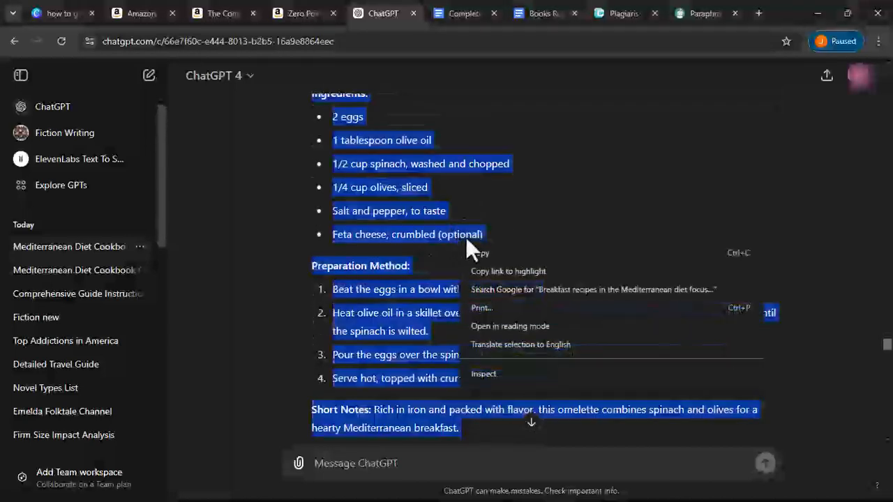
pyautogui.click(478, 251)
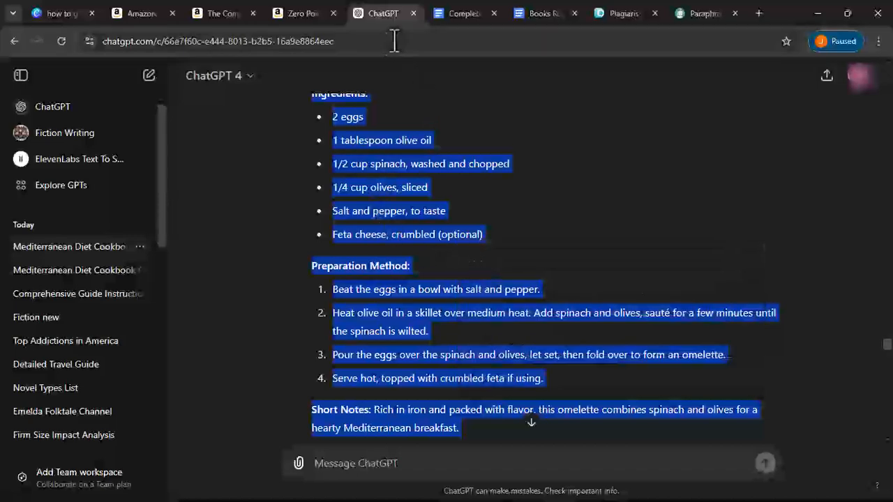
pyautogui.click(480, 12)
# - Paste the ten breakfast recipes after the introduction, growing the cookbook to 18 pages
pyautogui.scroll(-5, 328, 301)
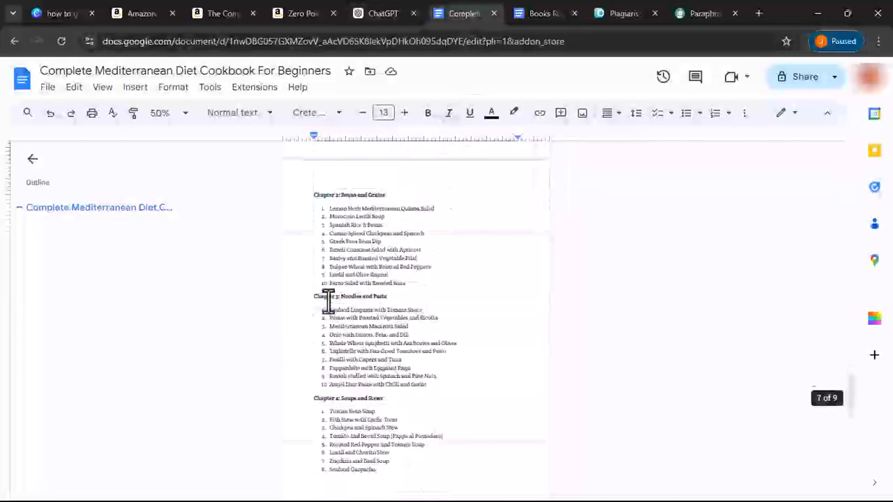
pyautogui.scroll(4, 328, 301)
pyautogui.scroll(6, 328, 301)
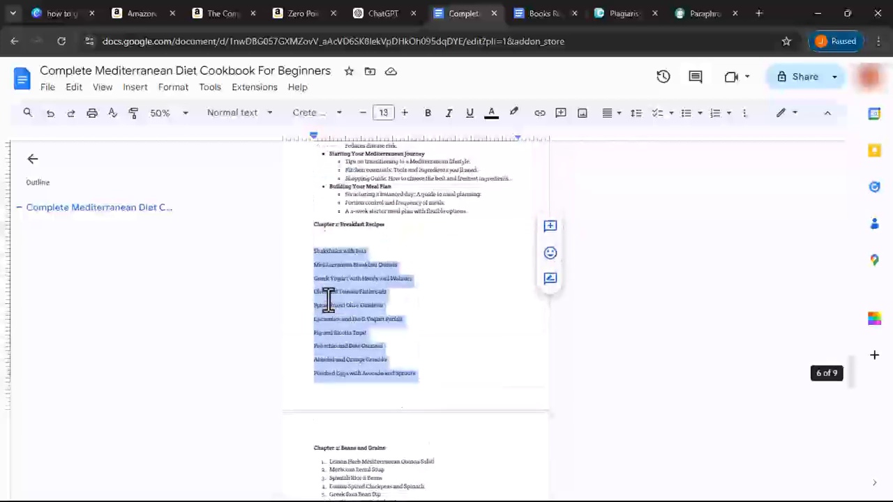
pyautogui.click(330, 292)
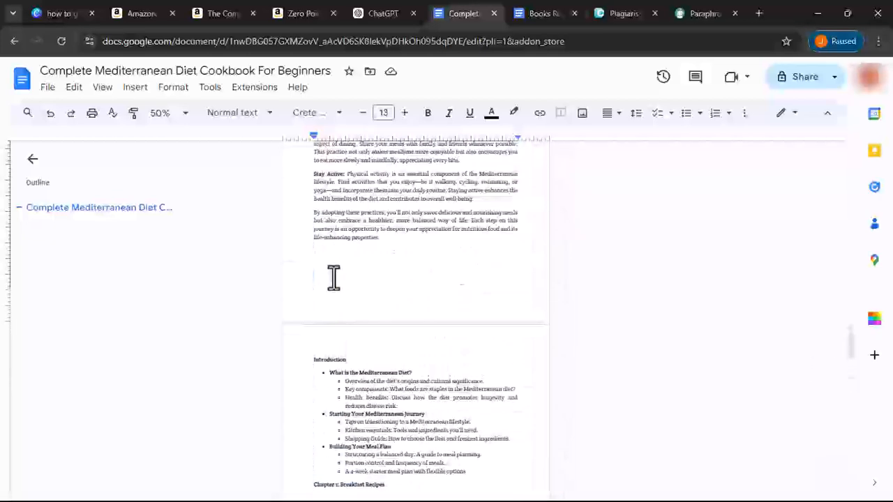
pyautogui.rightClick(336, 273)
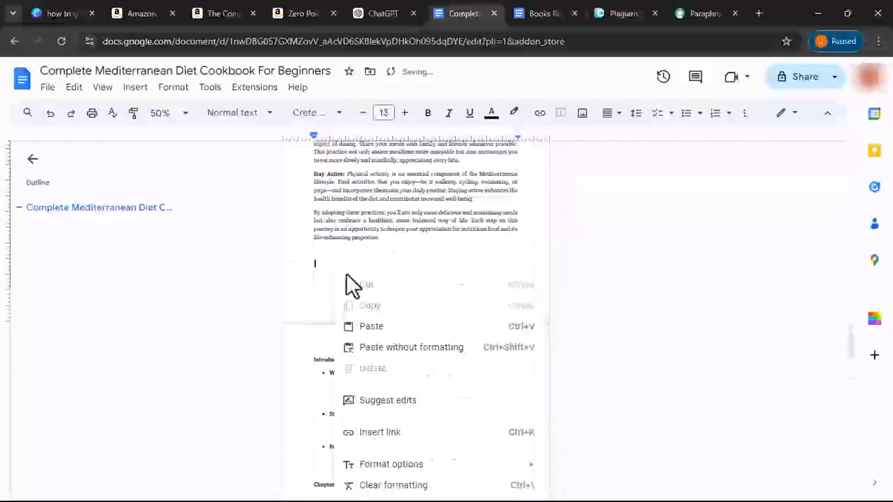
pyautogui.click(363, 327)
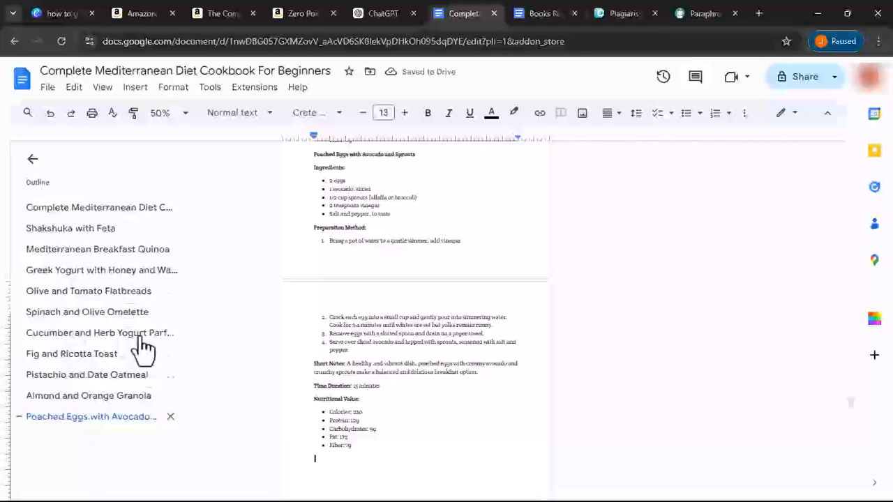
pyautogui.scroll(8, 296, 321)
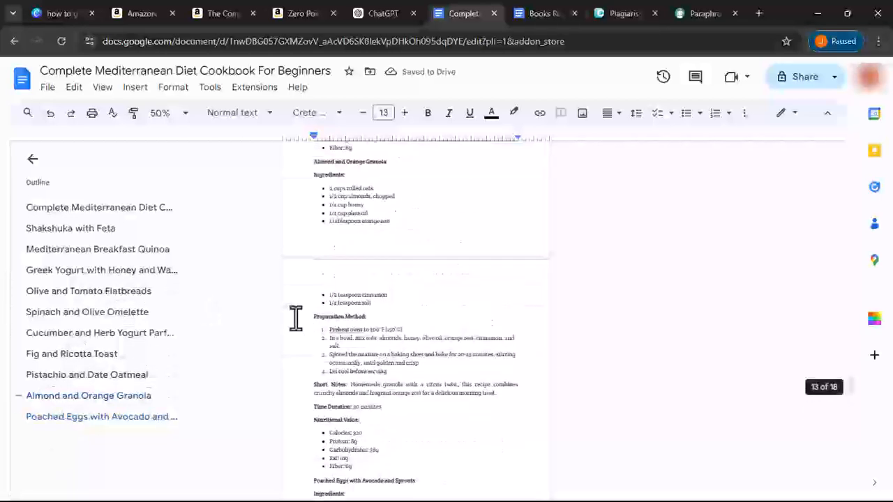
pyautogui.scroll(2, 296, 318)
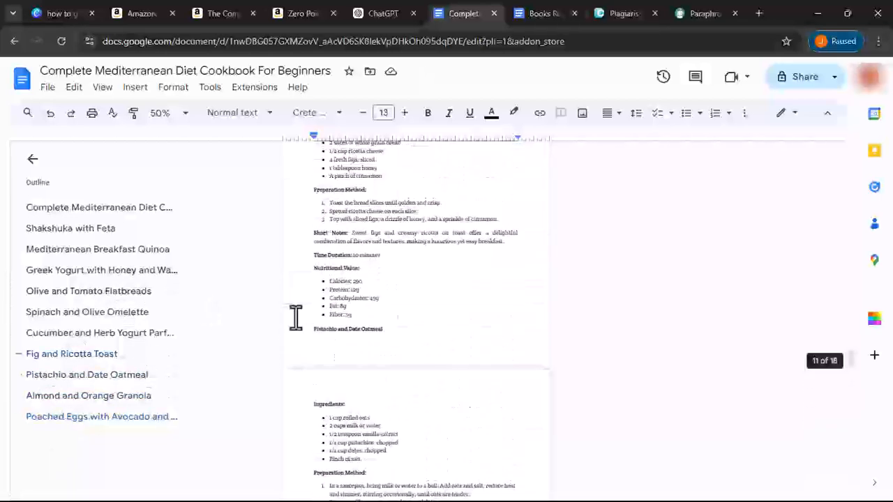
pyautogui.scroll(4, 296, 317)
pyautogui.scroll(-4, 300, 315)
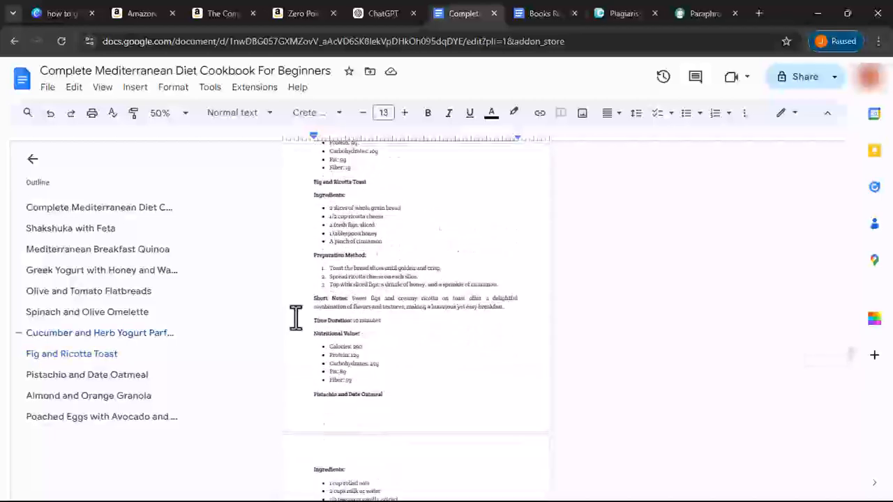
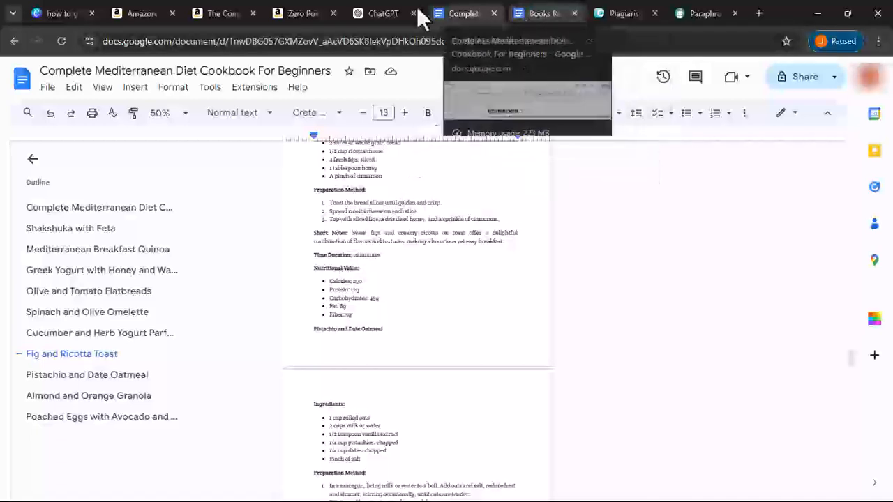
# - Jump to the Poached Eggs with Avocado recipe and scroll down to the Chapter 2 recipe list
pyautogui.scroll(-5, 377, 342)
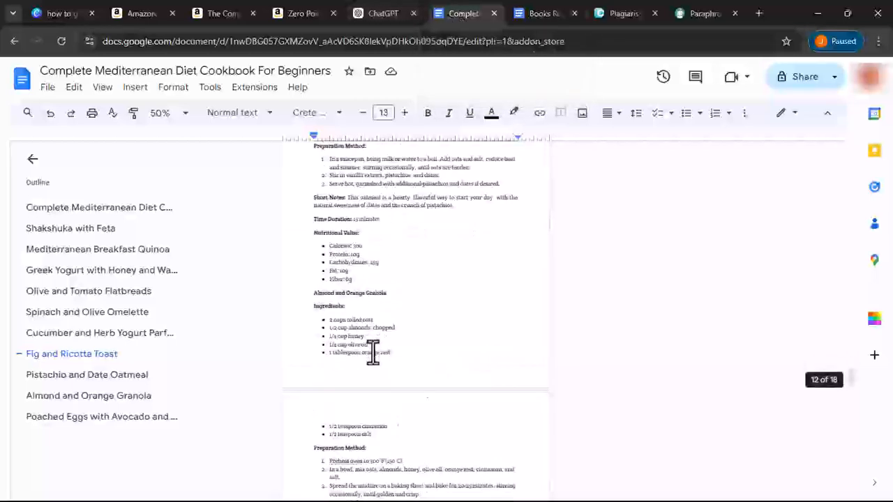
pyautogui.click(46, 419)
pyautogui.scroll(-8, 333, 332)
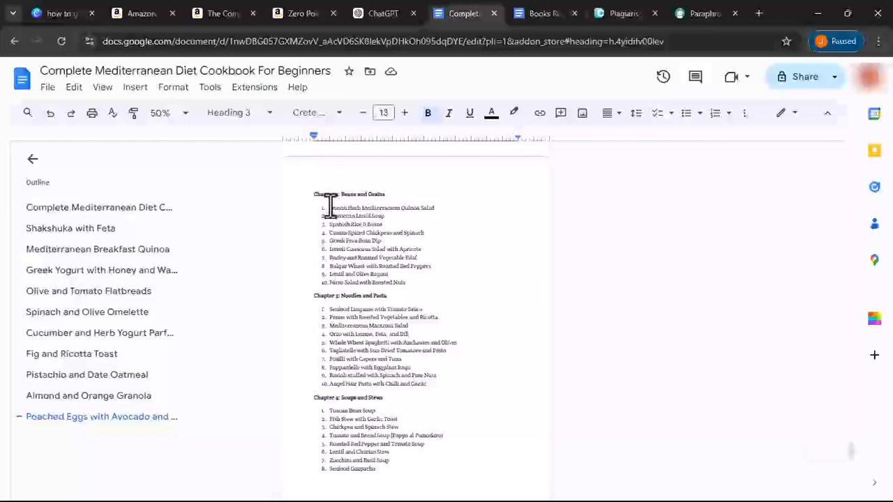
# - Remove the numbering from the ten Chapter 2 recipe names and add a blank line above them
pyautogui.moveTo(328, 207); pyautogui.dragTo(409, 284)
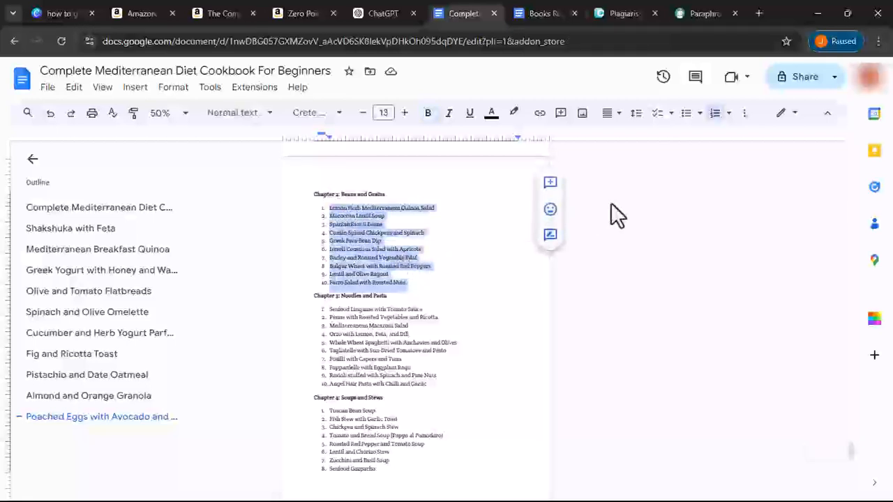
pyautogui.click(713, 114)
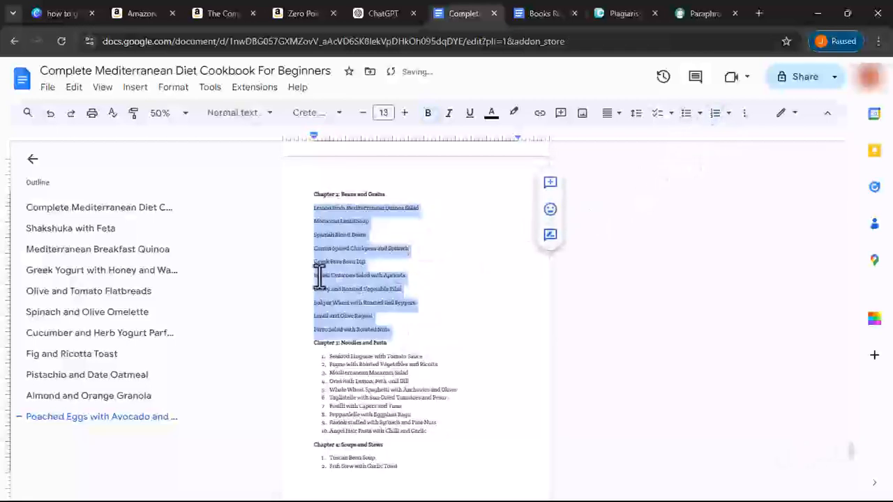
pyautogui.click(309, 208)
pyautogui.press('Return')
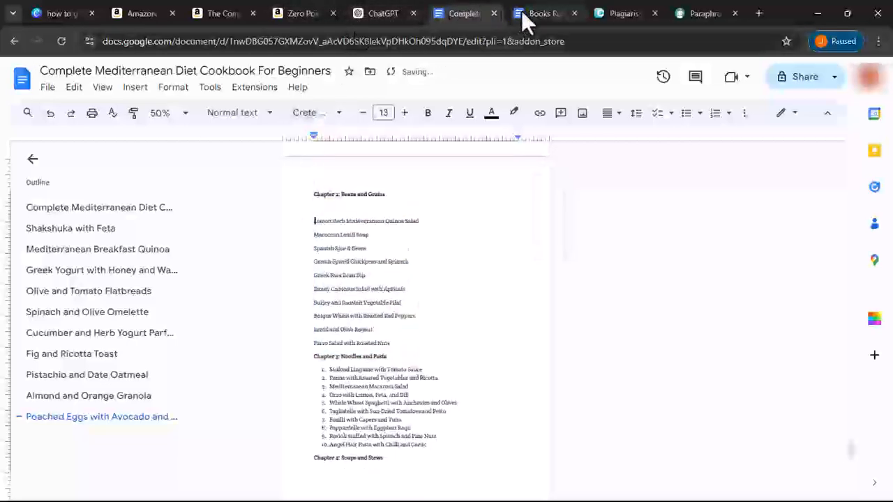
# - Paste the saved recipe prompt from Books Researched into ChatGPT, then select the Chapter 2 names
pyautogui.click(540, 13)
pyautogui.rightClick(296, 315)
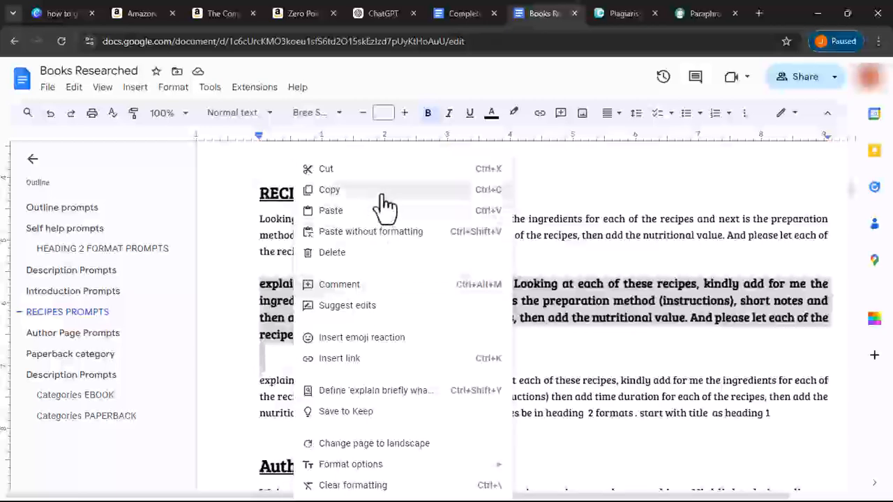
pyautogui.press('Return')
pyautogui.click(374, 15)
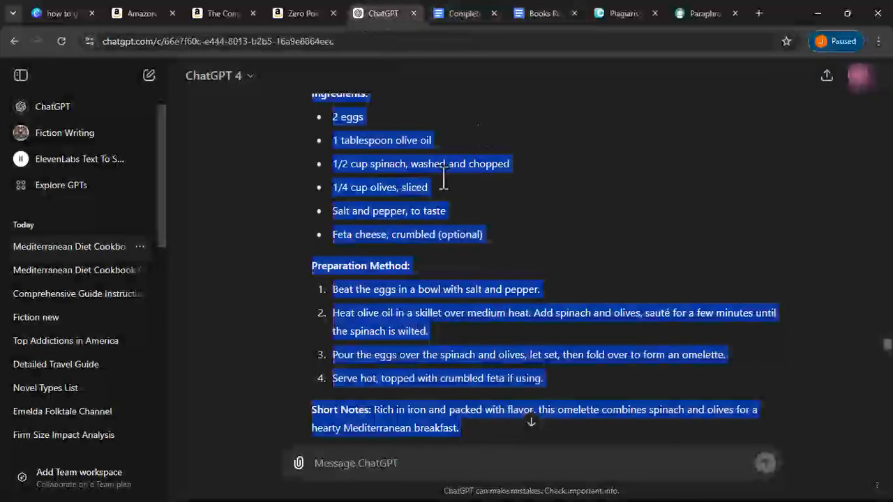
pyautogui.click(403, 457)
pyautogui.rightClick(433, 309)
pyautogui.press('Escape')
pyautogui.hotkey('ctrl', 'v')
pyautogui.click(461, 12)
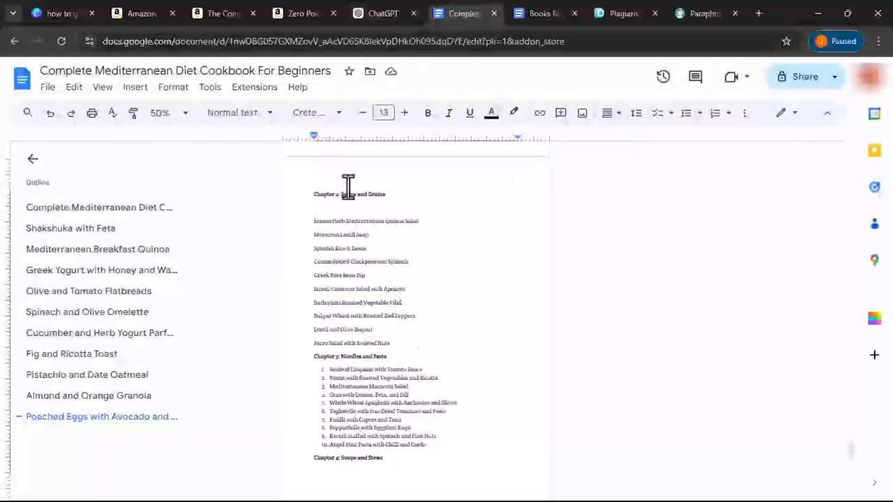
pyautogui.moveTo(313, 213); pyautogui.dragTo(398, 349)
# - Paste the ten Chapter 2 recipe names under the prompt, use 'Beans And Grains' for ***, and send
pyautogui.rightClick(356, 317)
pyautogui.click(401, 189)
pyautogui.click(391, 12)
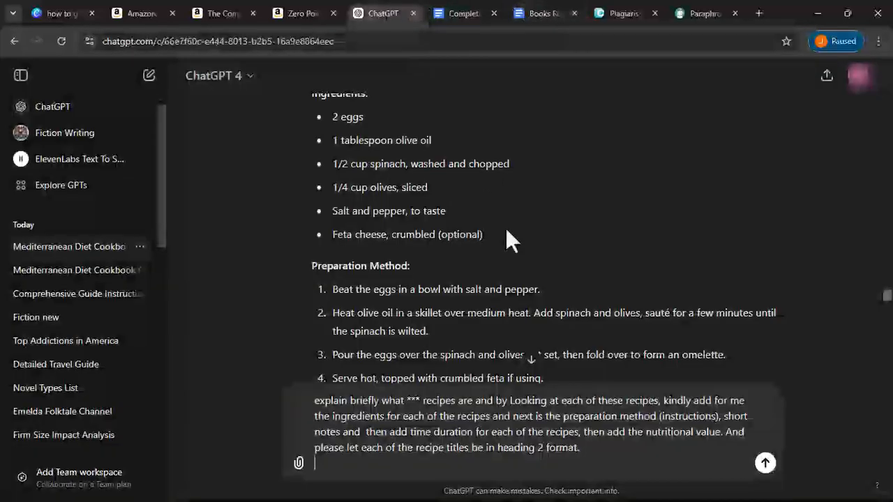
pyautogui.rightClick(404, 471)
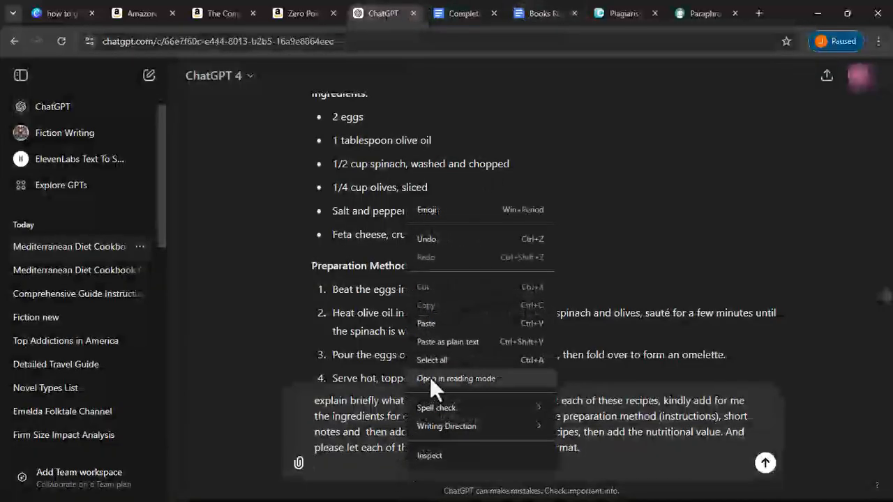
pyautogui.click(433, 326)
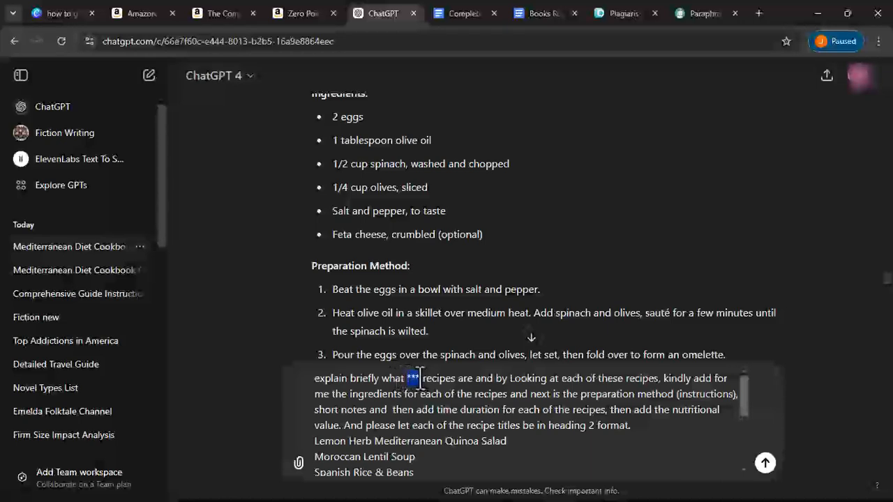
pyautogui.write('Beans And G')
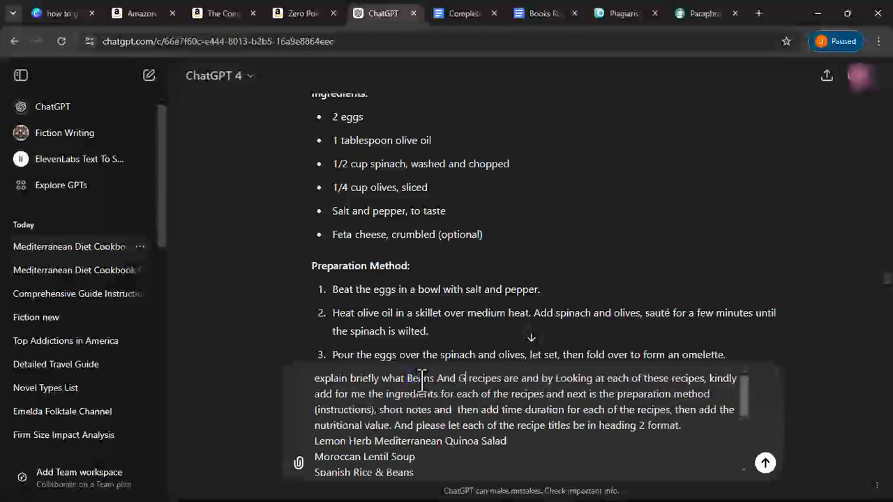
pyautogui.write('rains')
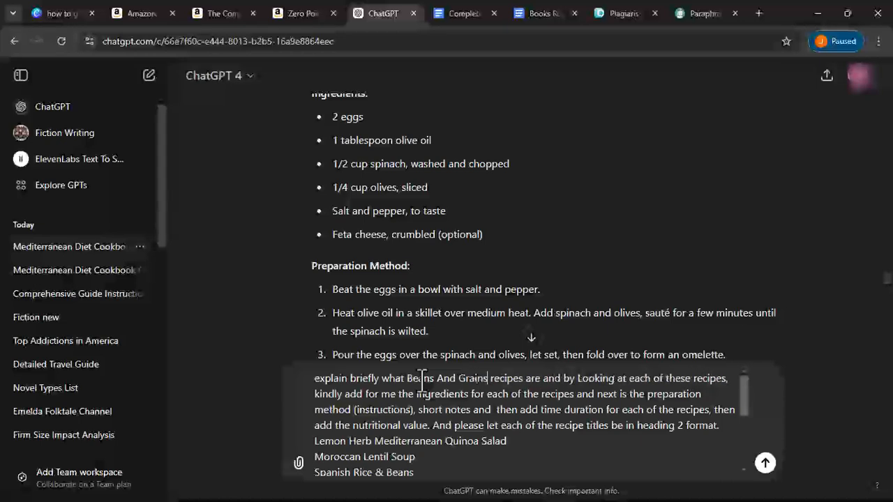
pyautogui.click(765, 464)
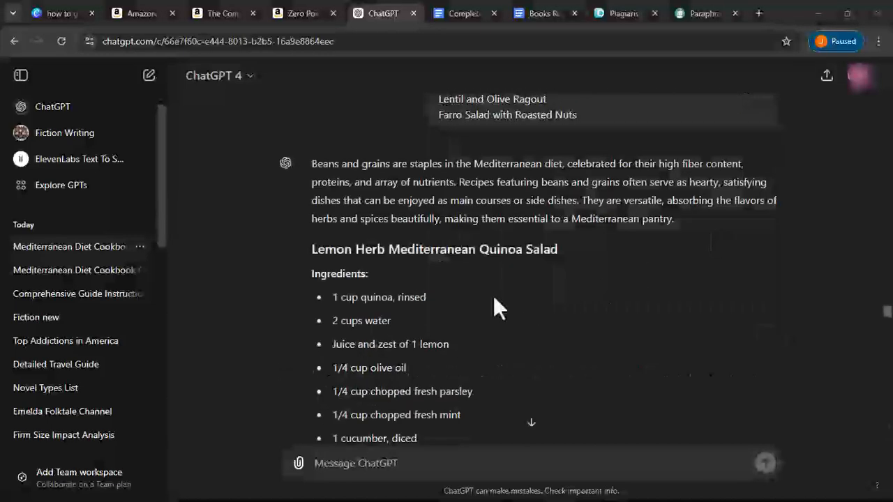
# - Copy ChatGPT's Beans and Grains answer from its introduction down to the final Fiber line
pyautogui.scroll(-6, 375, 299)
pyautogui.scroll(5, 375, 299)
pyautogui.scroll(2, 375, 297)
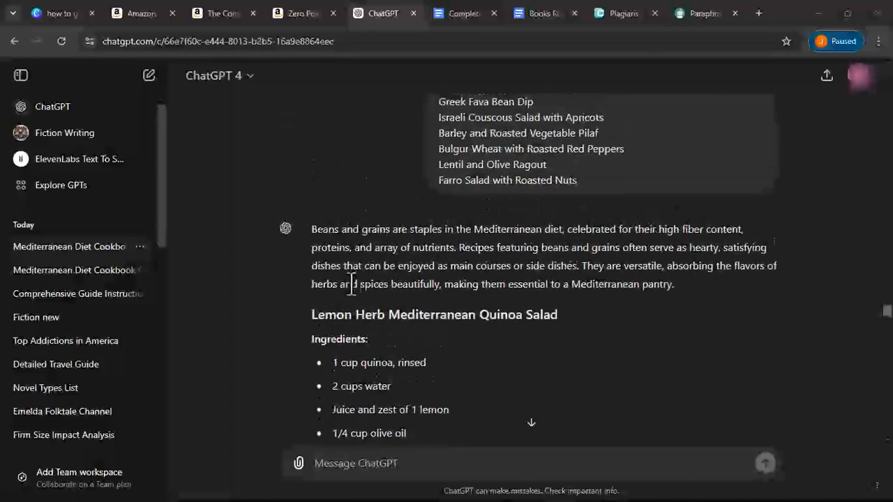
pyautogui.moveTo(312, 229)
pyautogui.mouseDown()
pyautogui.moveTo(448, 407)
pyautogui.moveTo(558, 488)
pyautogui.moveTo(548, 389)
pyautogui.moveTo(587, 269)
pyautogui.moveTo(330, 372)
pyautogui.moveTo(312, 343)
pyautogui.moveTo(324, 329)
pyautogui.moveTo(366, 351)
pyautogui.moveTo(383, 324)
pyautogui.mouseUp()
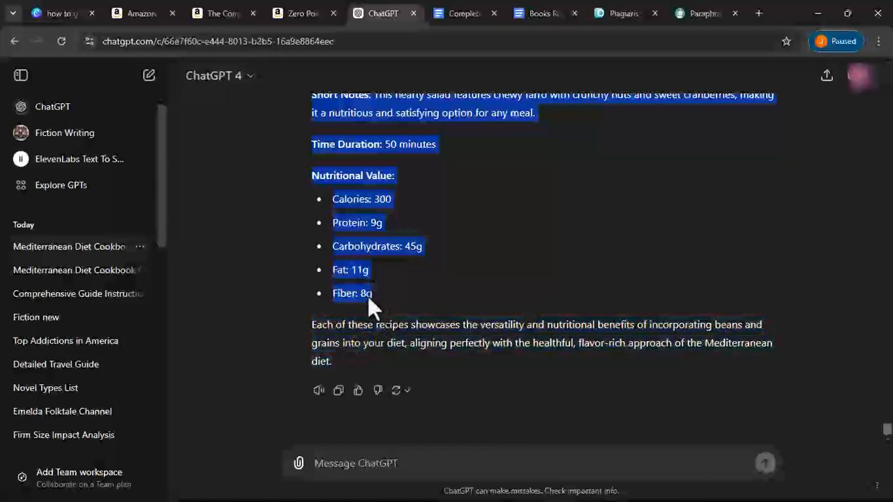
pyautogui.rightClick(363, 294)
pyautogui.click(415, 309)
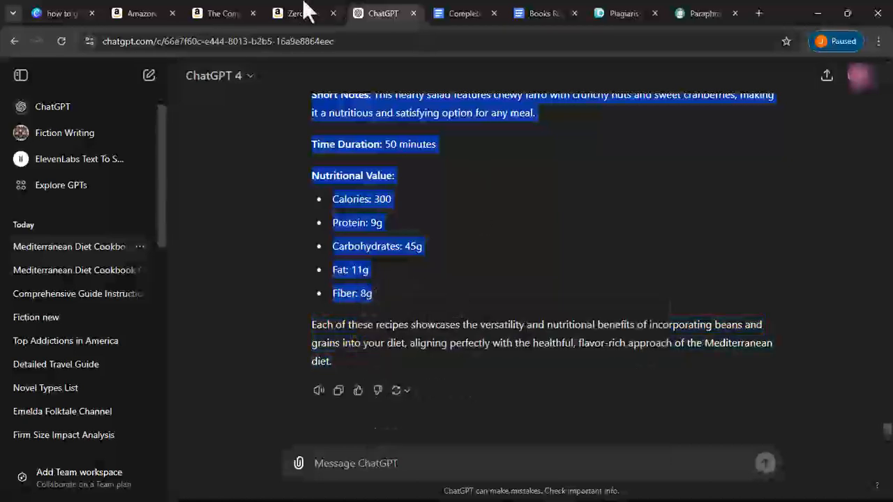
# - Paste the Beans and Grains recipes after the last breakfast recipe, bringing the cookbook to 28 pages
pyautogui.click(463, 15)
pyautogui.scroll(10, 354, 233)
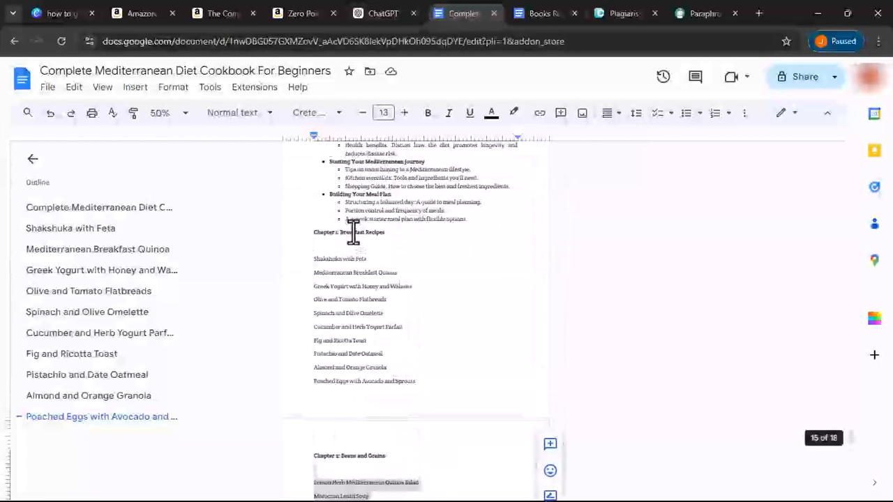
pyautogui.scroll(2, 314, 193)
pyautogui.click(316, 235)
pyautogui.rightClick(326, 240)
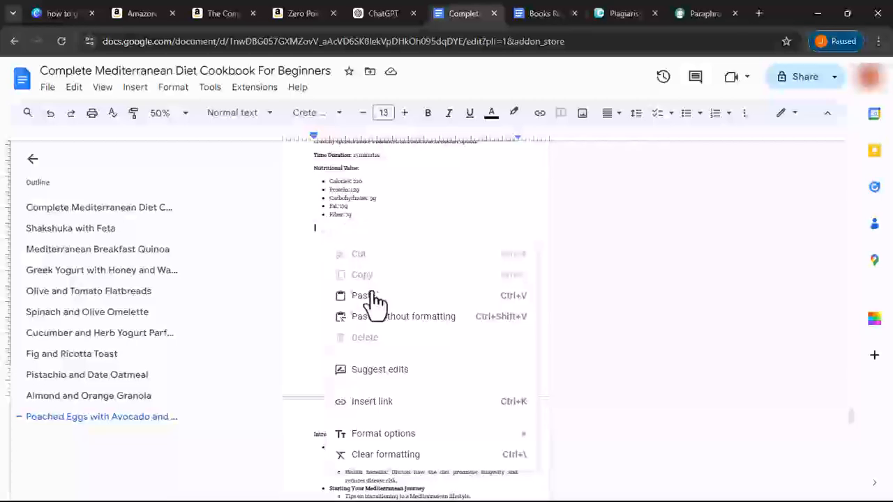
pyautogui.click(372, 297)
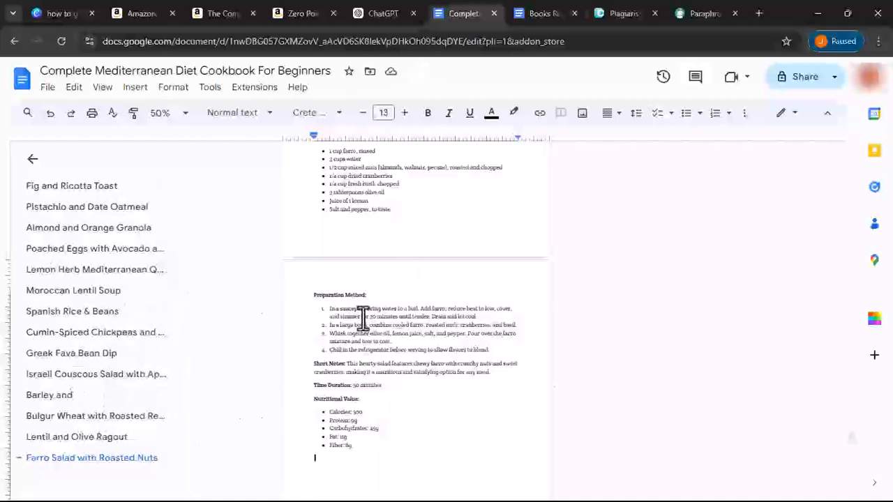
# - Navigate through the outline back to the cookbook's title page
pyautogui.scroll(15, 355, 335)
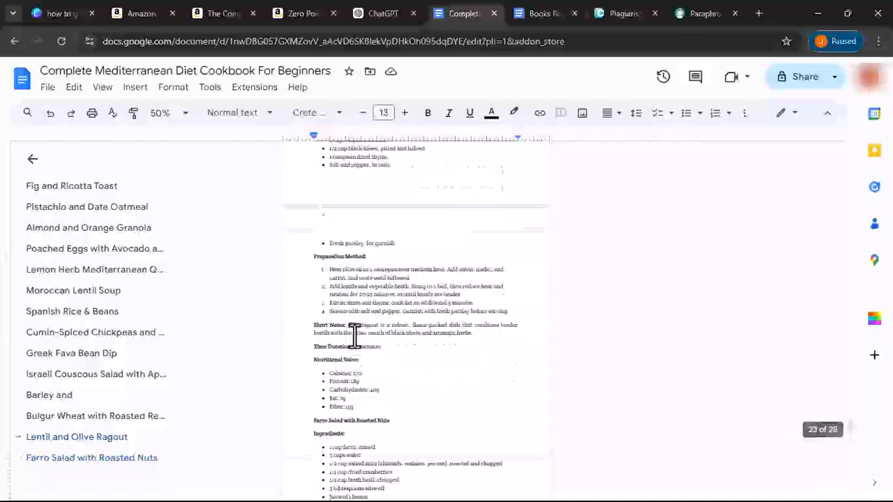
pyautogui.scroll(12, 355, 335)
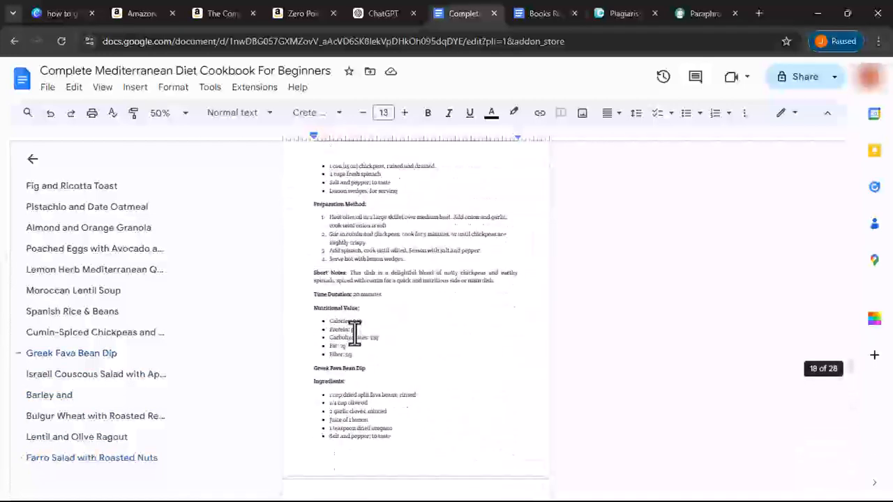
pyautogui.click(61, 191)
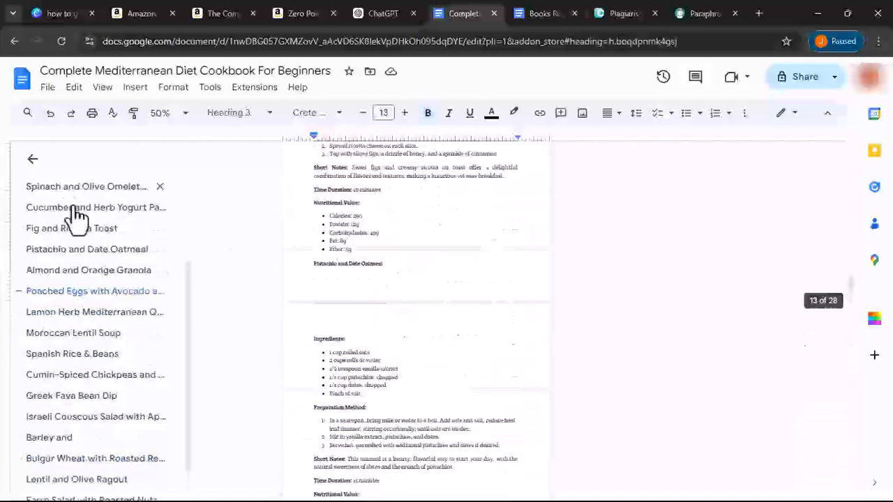
pyautogui.click(67, 189)
pyautogui.click(63, 209)
pyautogui.scroll(-5, 343, 265)
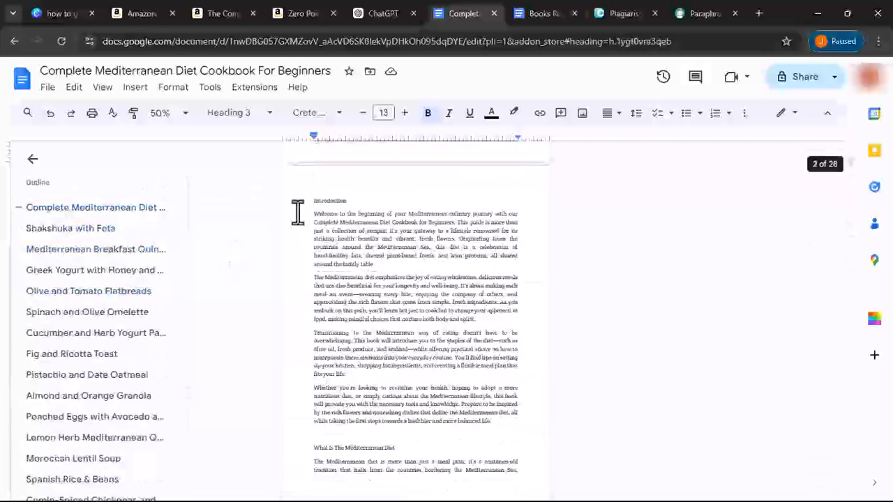
# - Select the Introduction heading with all its paragraphs and copy them
pyautogui.moveTo(313, 203); pyautogui.dragTo(520, 376)
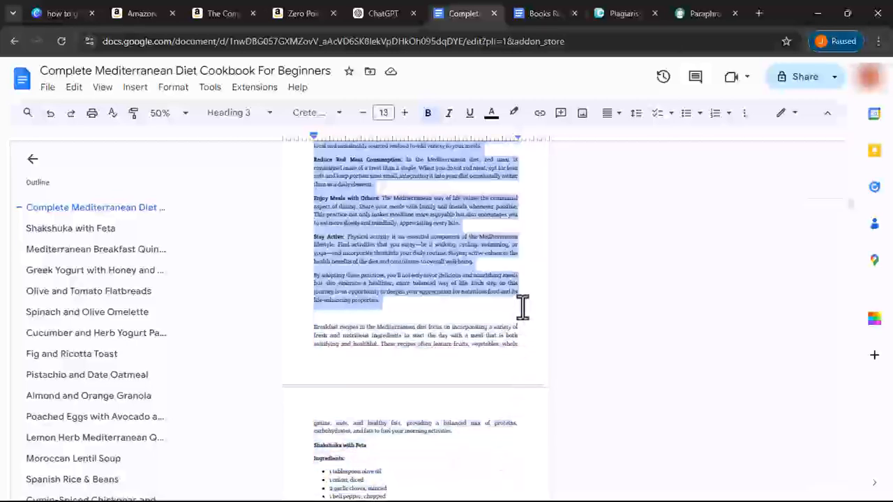
pyautogui.moveTo(523, 309); pyautogui.dragTo(328, 139)
pyautogui.moveTo(303, 237); pyautogui.dragTo(312, 184)
pyautogui.rightClick(318, 200)
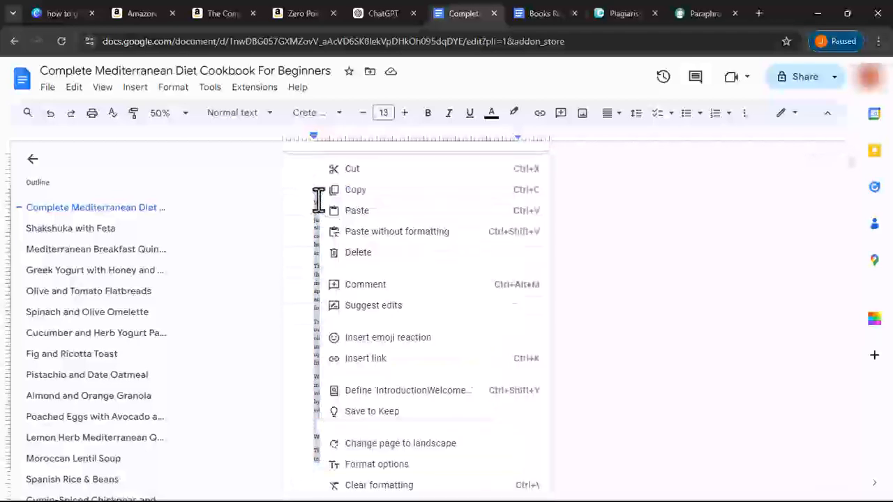
pyautogui.click(333, 189)
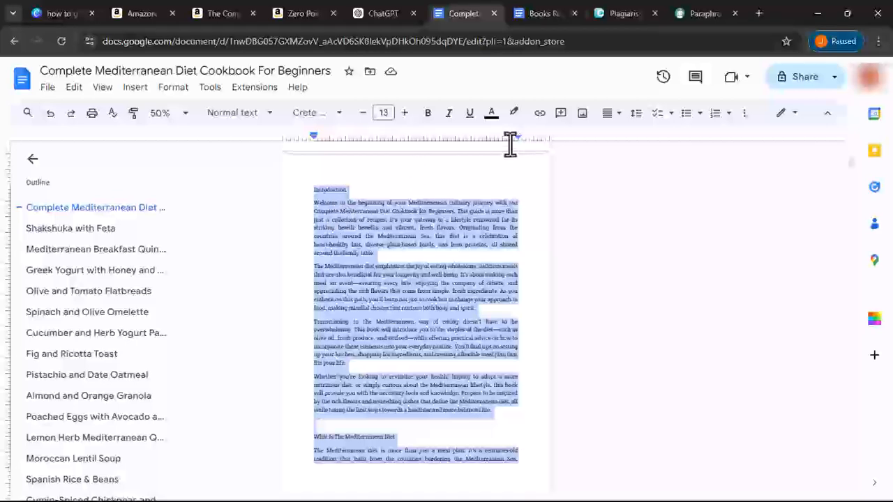
# - Close the old Duplichecker tab and load duplichecker.com in a new tab
pyautogui.click(618, 14)
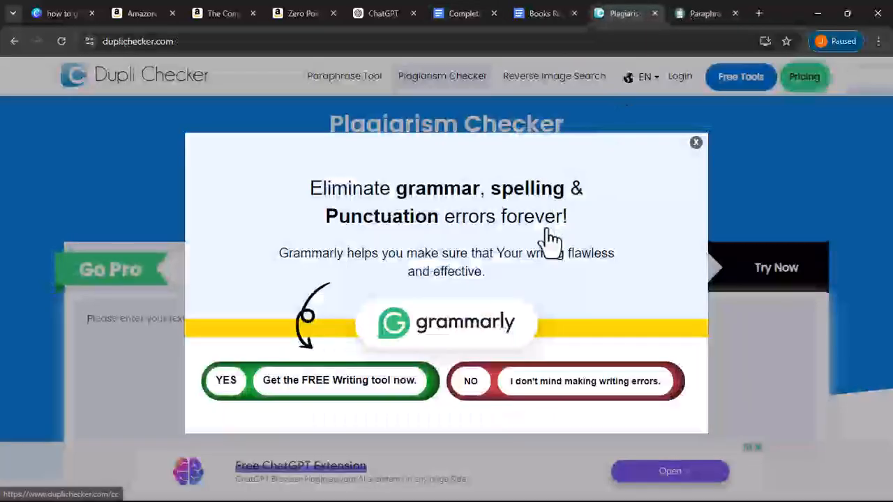
pyautogui.click(655, 13)
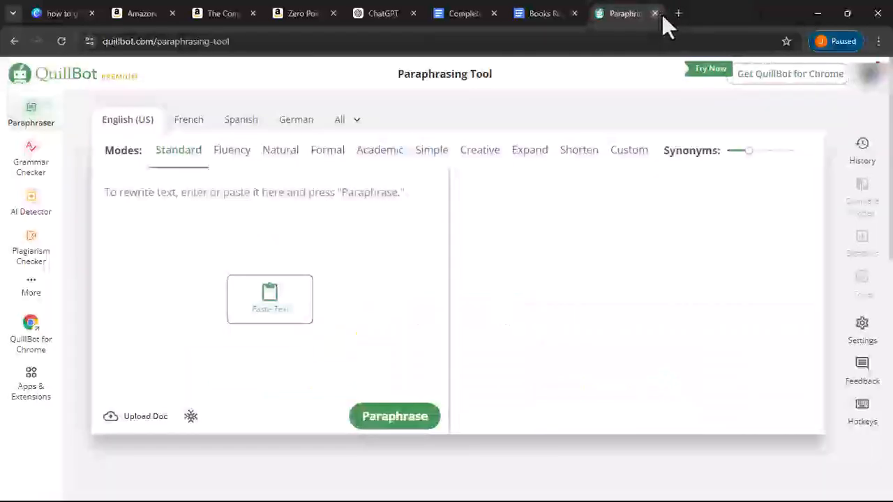
pyautogui.click(676, 13)
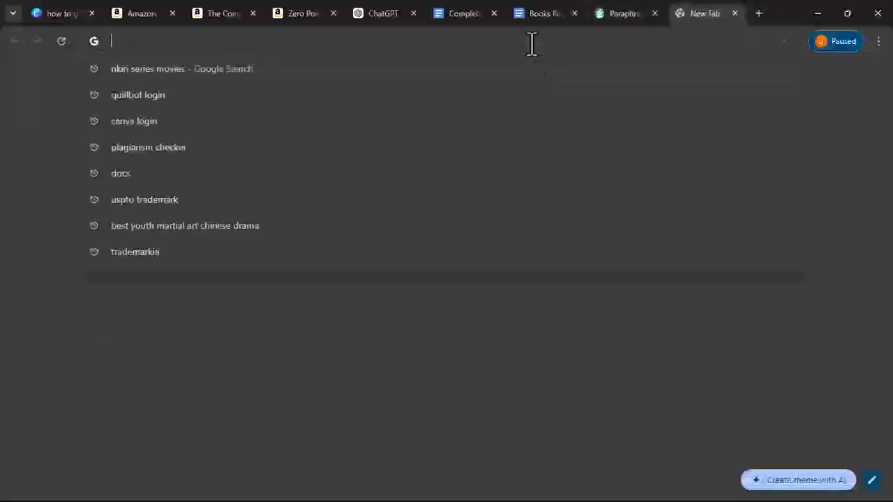
pyautogui.write('dy')
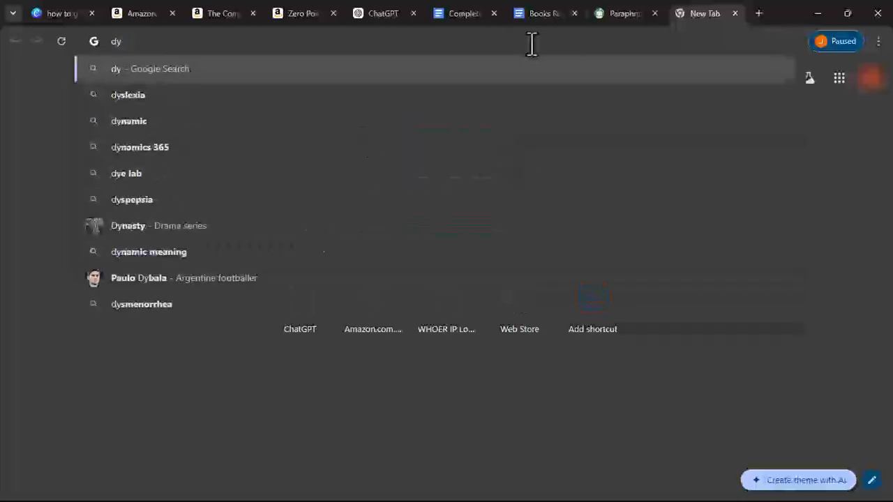
pyautogui.press('BackSpace')
pyautogui.write('u')
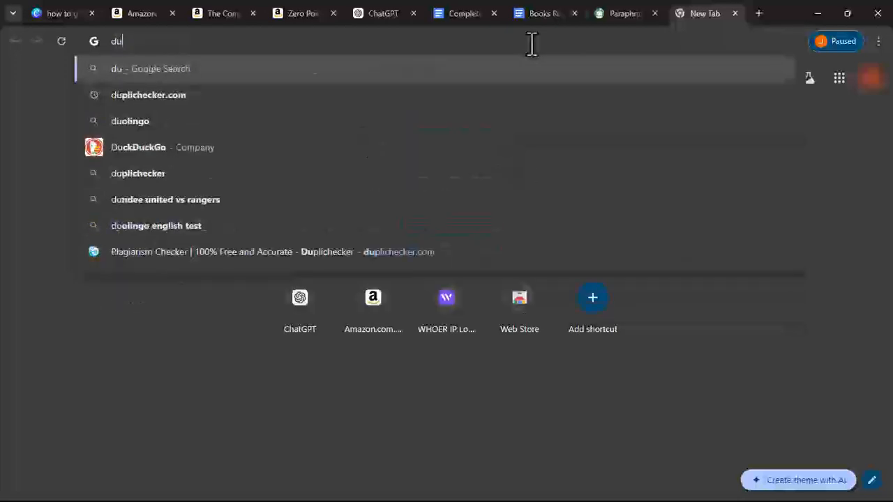
pyautogui.write('plichee')
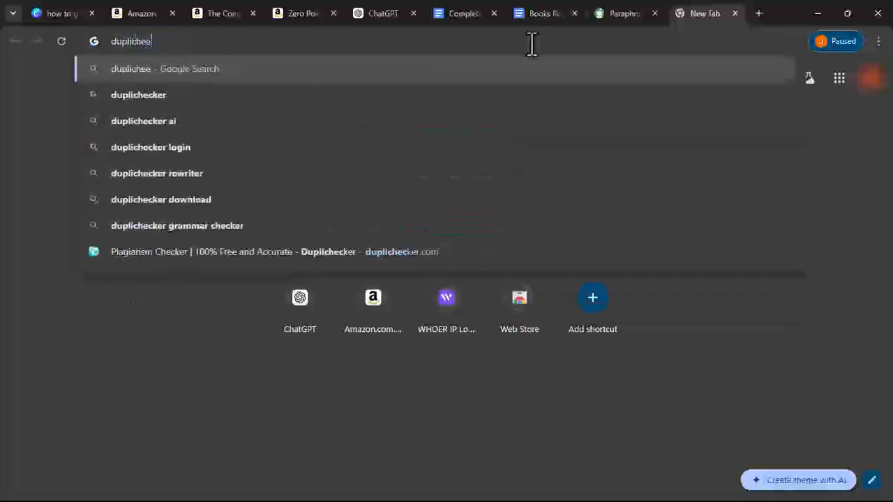
pyautogui.press('BackSpace')
pyautogui.write('cker')
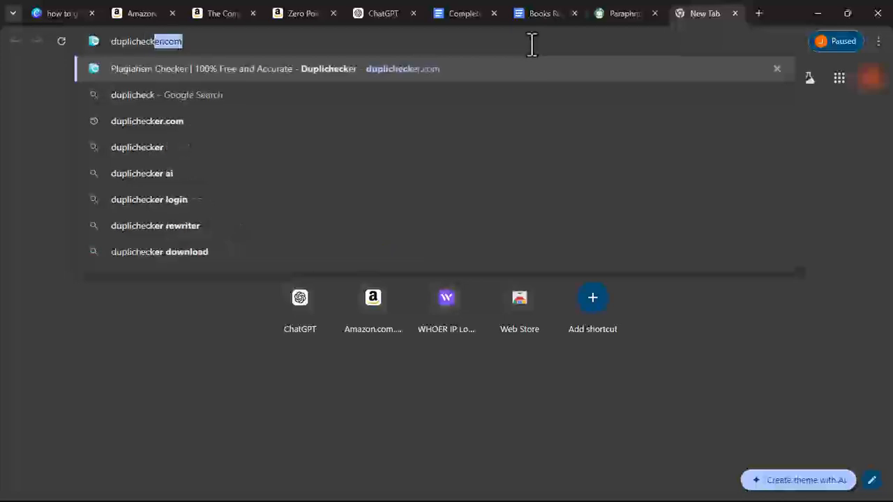
pyautogui.write('.com')
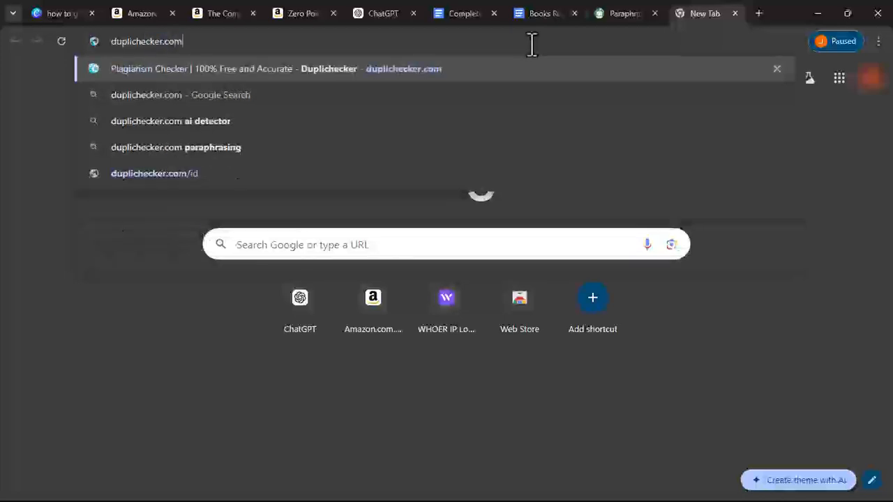
pyautogui.press('Return')
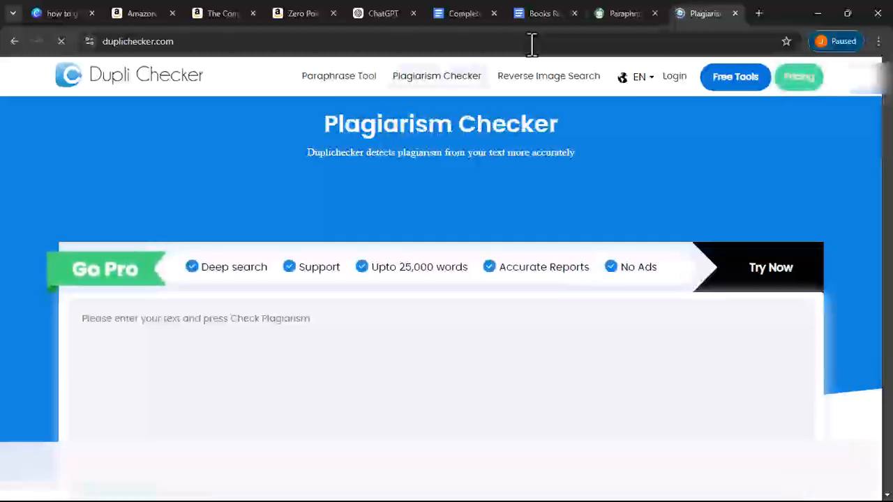
# - Paste the cookbook text into Dupli Checker's plagiarism text box
pyautogui.scroll(-1, 302, 162)
pyautogui.scroll(-3, 297, 152)
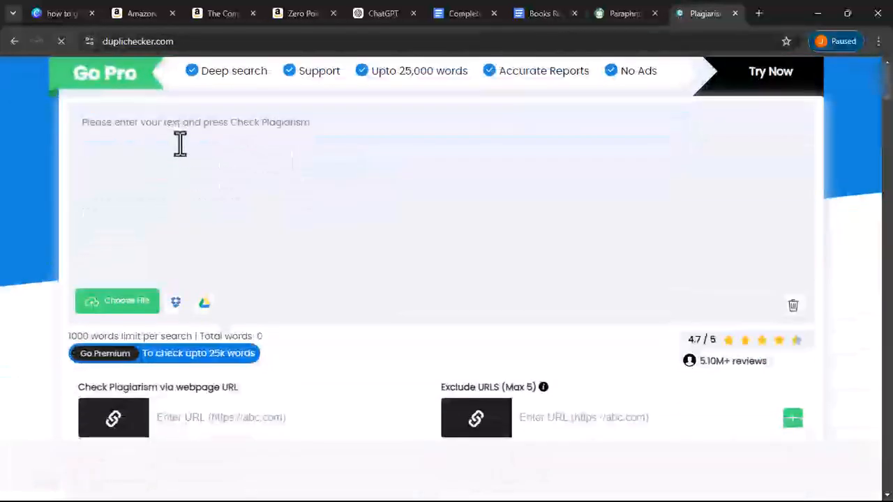
pyautogui.click(125, 129)
pyautogui.rightClick(131, 128)
pyautogui.click(201, 252)
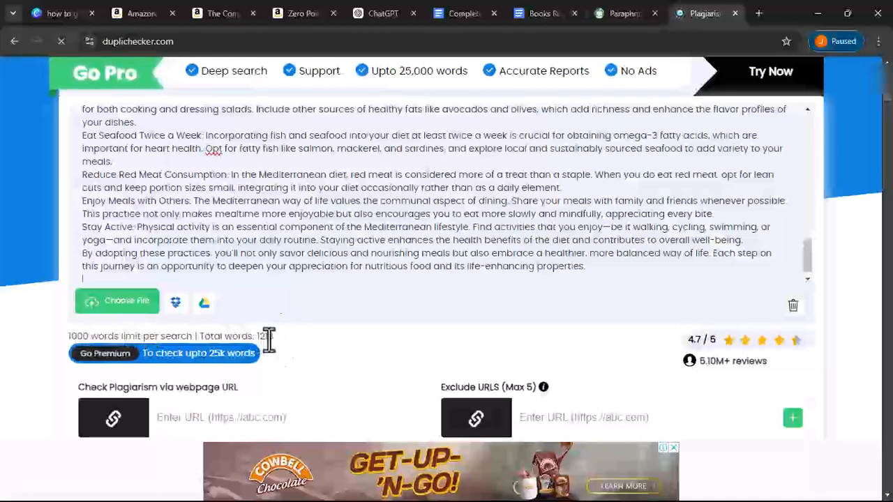
# - Cut the text from 'Incorporate More Fruits' and 'Embarking' onward, then restore it to 1213 words
pyautogui.scroll(10, 117, 185)
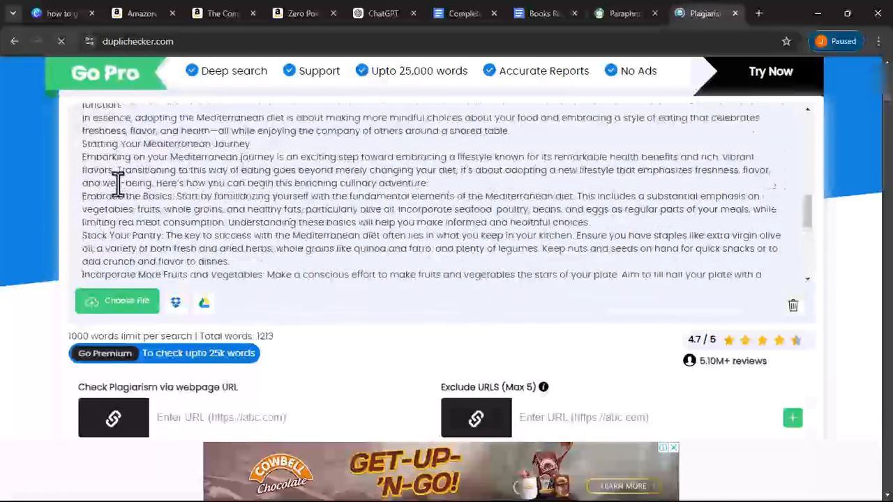
pyautogui.scroll(-3, 117, 185)
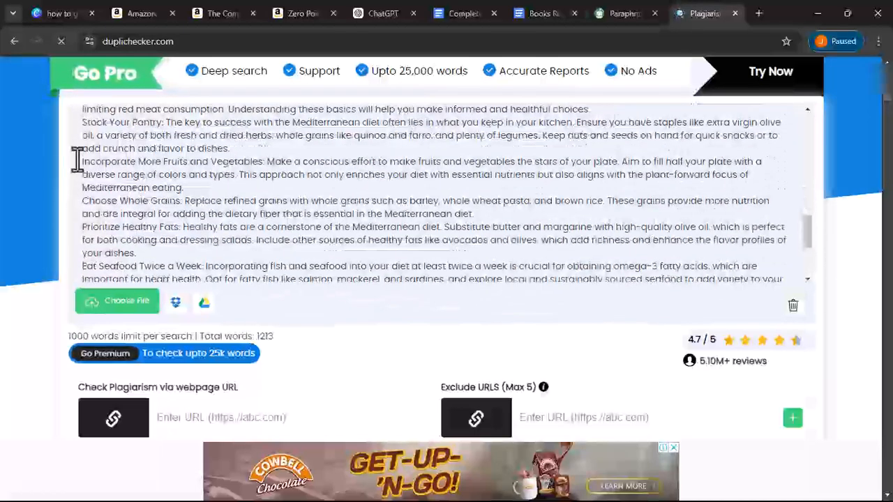
pyautogui.moveTo(81, 162); pyautogui.dragTo(358, 397)
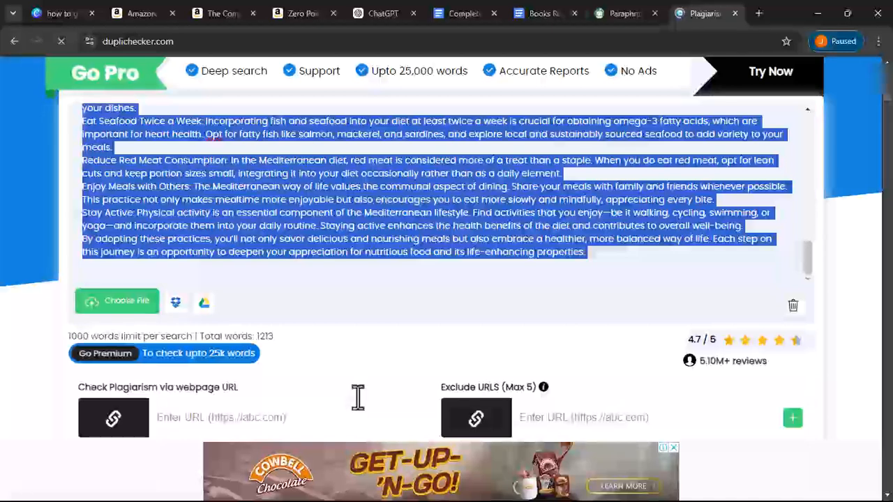
pyautogui.press('BackSpace')
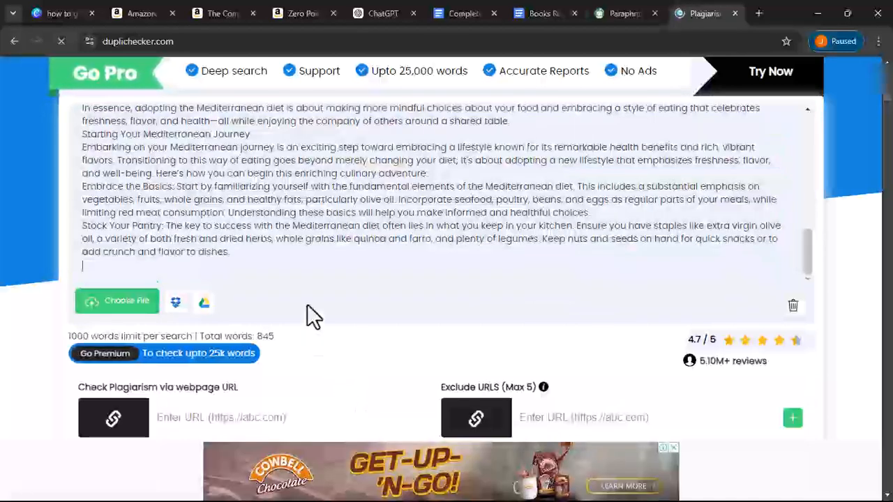
pyautogui.hotkey('ctrl', 'a')
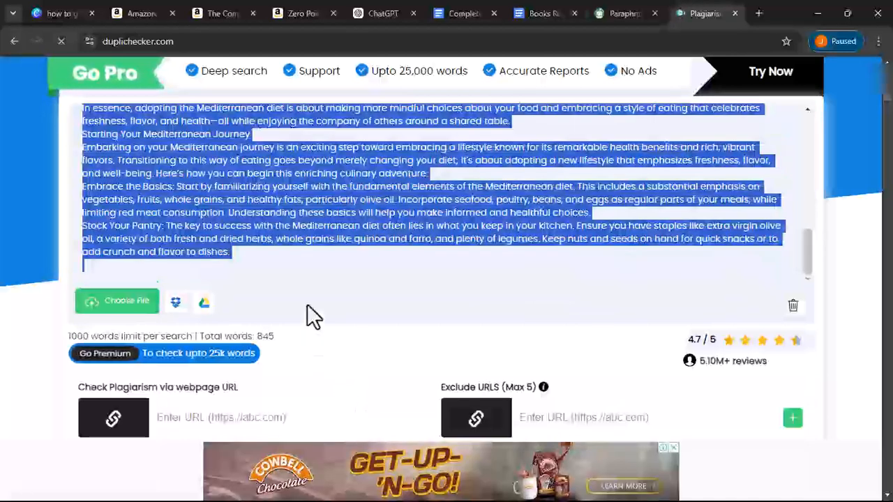
pyautogui.rightClick(103, 170)
pyautogui.click(84, 156)
pyautogui.moveTo(83, 146); pyautogui.dragTo(279, 328)
pyautogui.click(279, 328)
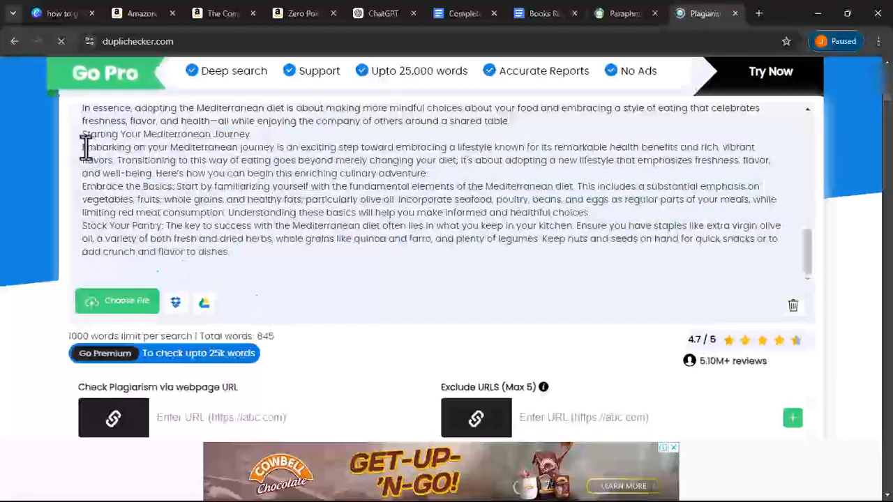
pyautogui.moveTo(77, 147); pyautogui.dragTo(333, 350)
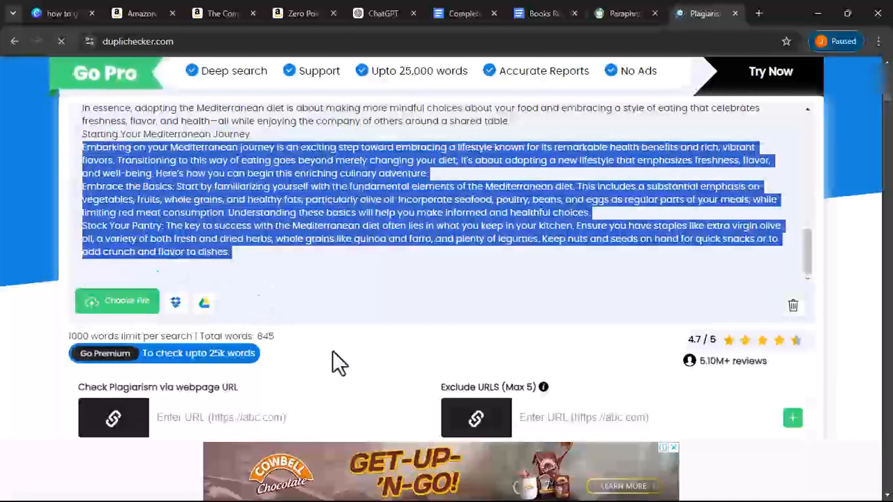
pyautogui.press('BackSpace')
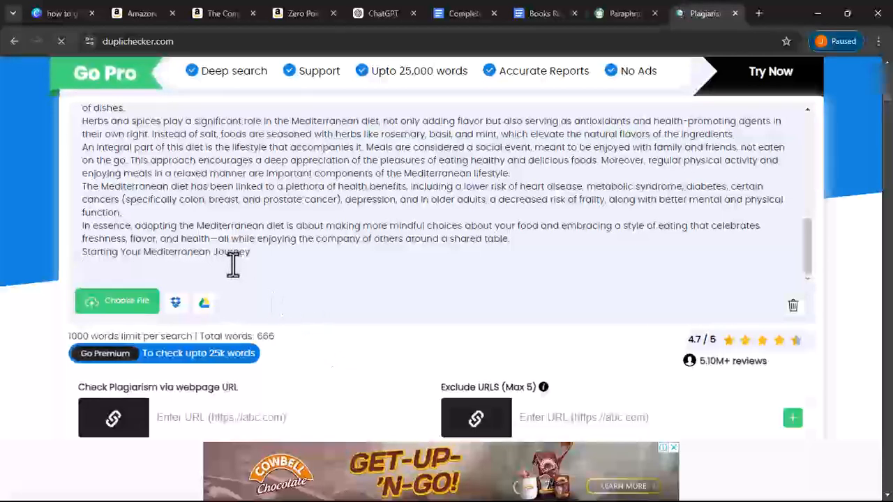
pyautogui.hotkey('ctrl', 'v')
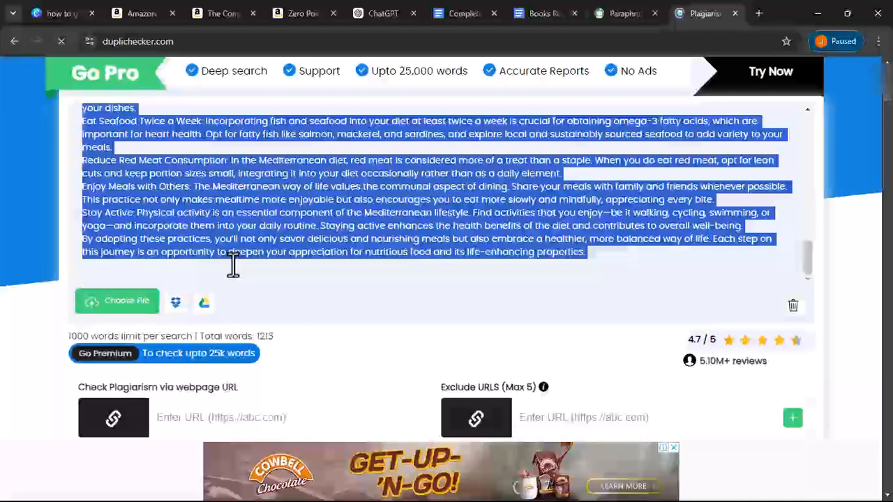
# - Delete from 'Reduce Red Meat Consumption' onward and the 'Eat Seafood Twice a Week' paragraph, reaching 986 words
pyautogui.click(154, 198)
pyautogui.moveTo(82, 159); pyautogui.dragTo(615, 322)
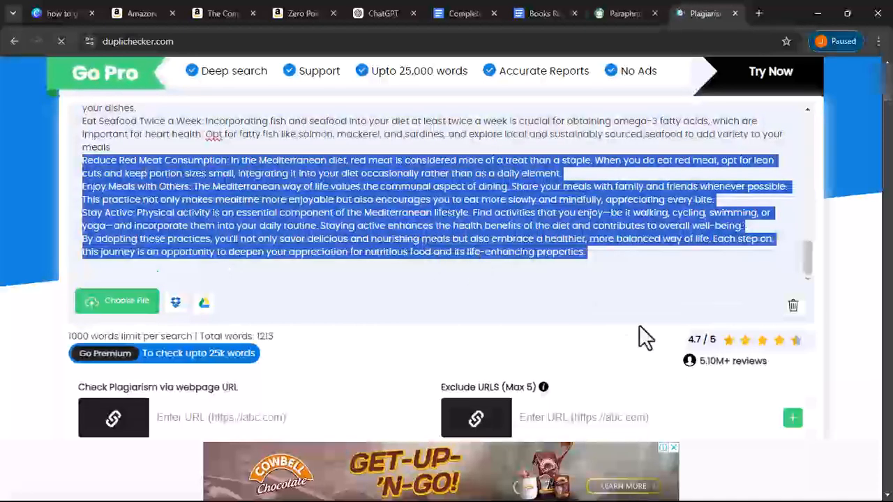
pyautogui.press('BackSpace')
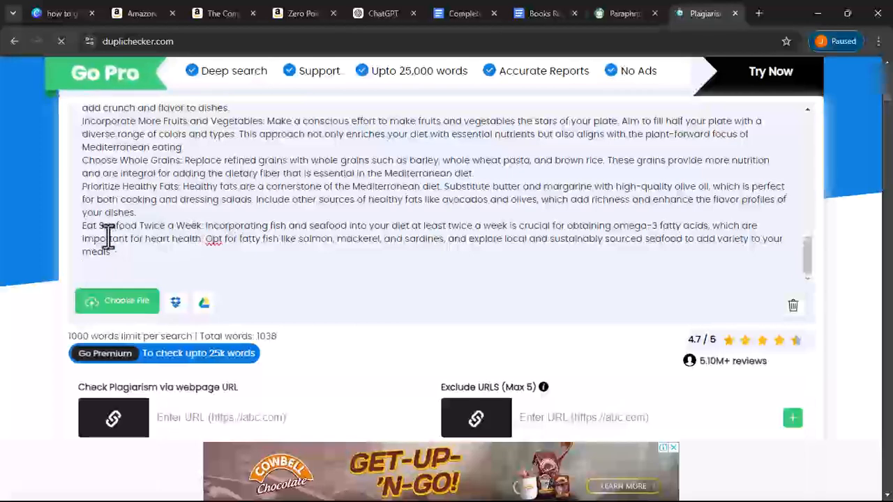
pyautogui.tripleClick(128, 257)
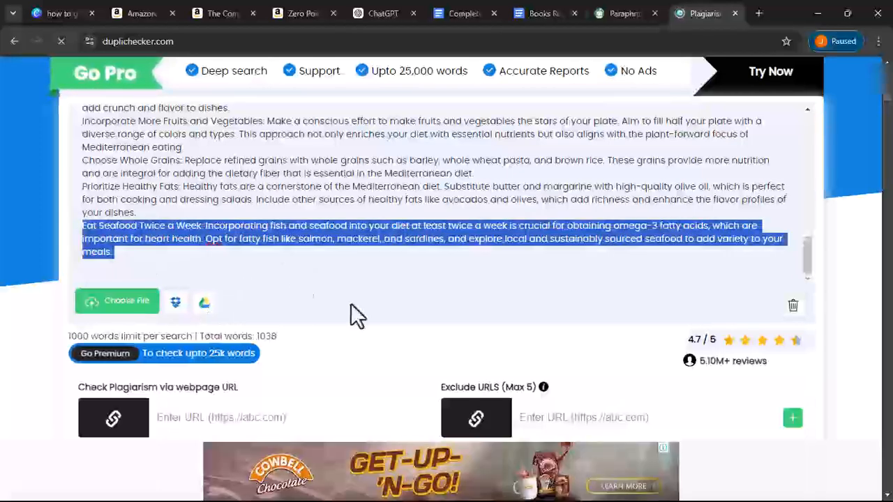
pyautogui.press('BackSpace')
pyautogui.scroll(-3, 360, 335)
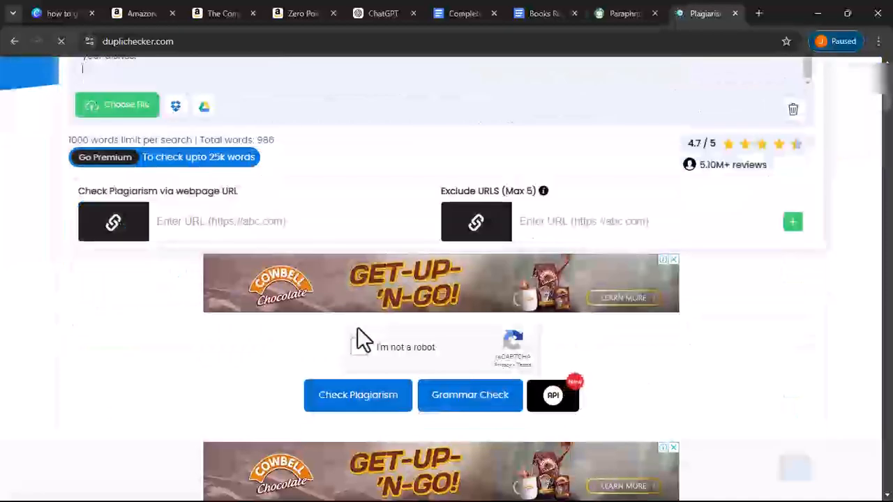
pyautogui.scroll(3, 271, 331)
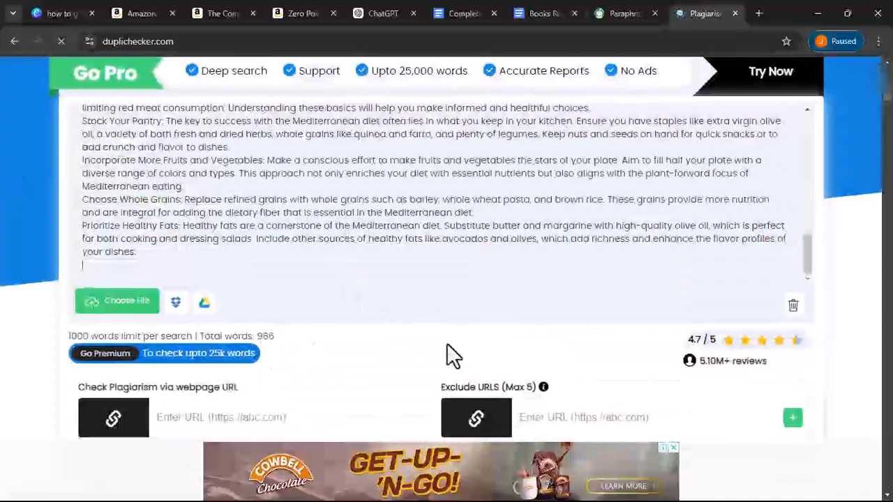
pyautogui.scroll(-3, 446, 344)
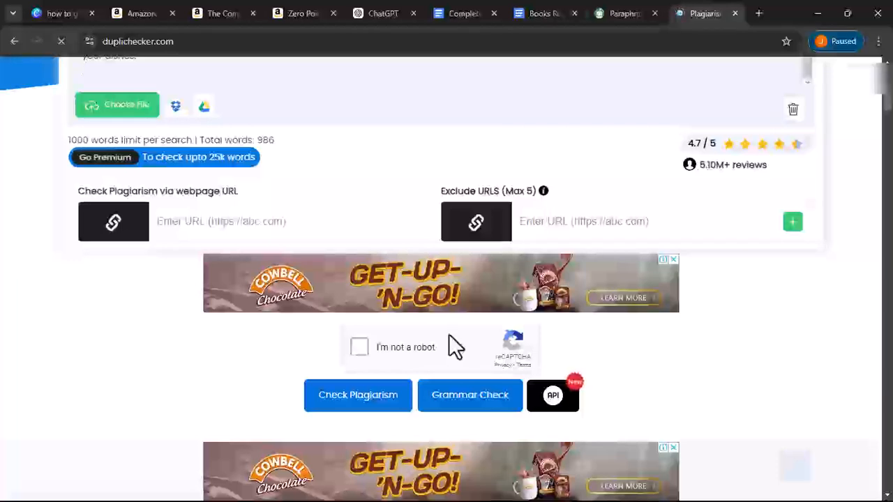
# - Run the plagiarism check on the 986-word text, getting 4% plagiarism and 96% unique
pyautogui.scroll(-1, 452, 346)
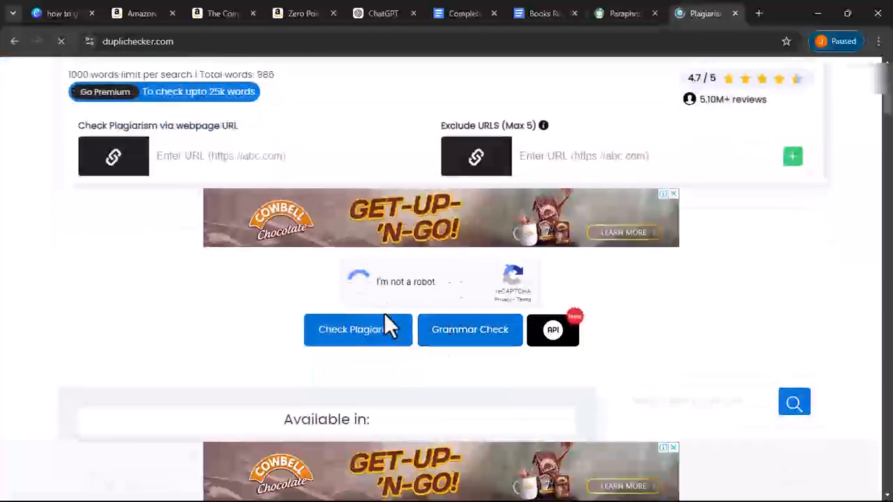
pyautogui.click(342, 333)
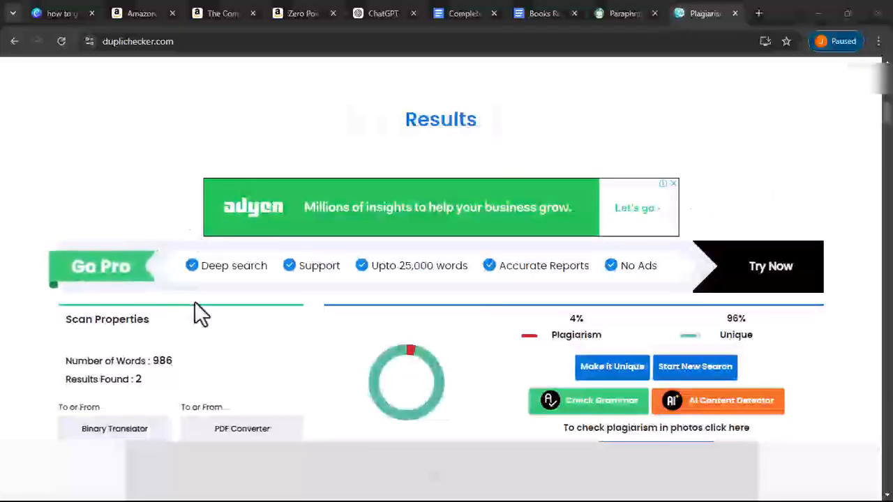
# - Copy the red-flagged sentence about lowest chronic disease rates and highest adult life expectancy
pyautogui.scroll(-1, 194, 300)
pyautogui.scroll(2, 258, 243)
pyautogui.scroll(-5, 259, 243)
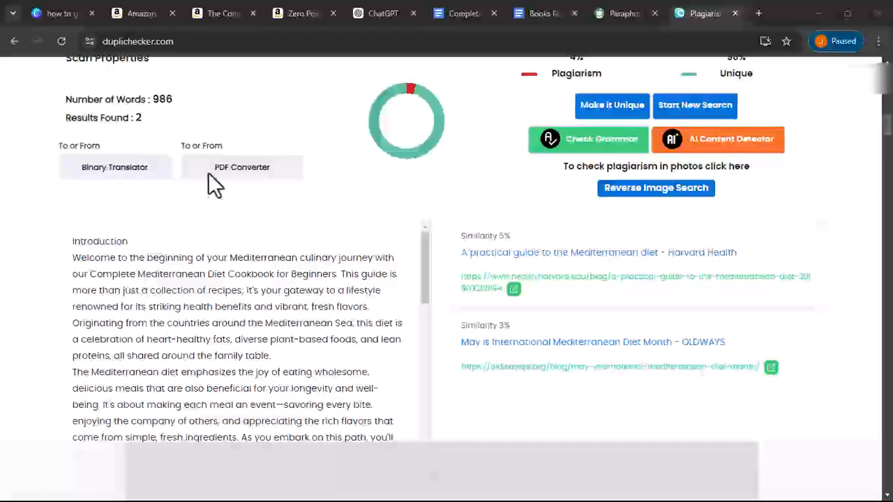
pyautogui.scroll(-2, 229, 149)
pyautogui.scroll(2, 140, 227)
pyautogui.scroll(-2, 140, 226)
pyautogui.scroll(-2, 139, 226)
pyautogui.scroll(-4, 139, 218)
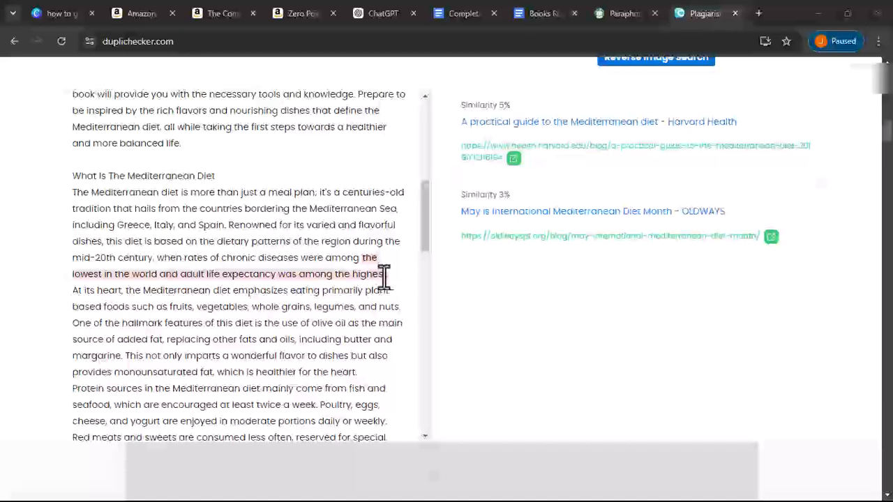
pyautogui.scroll(2, 666, 235)
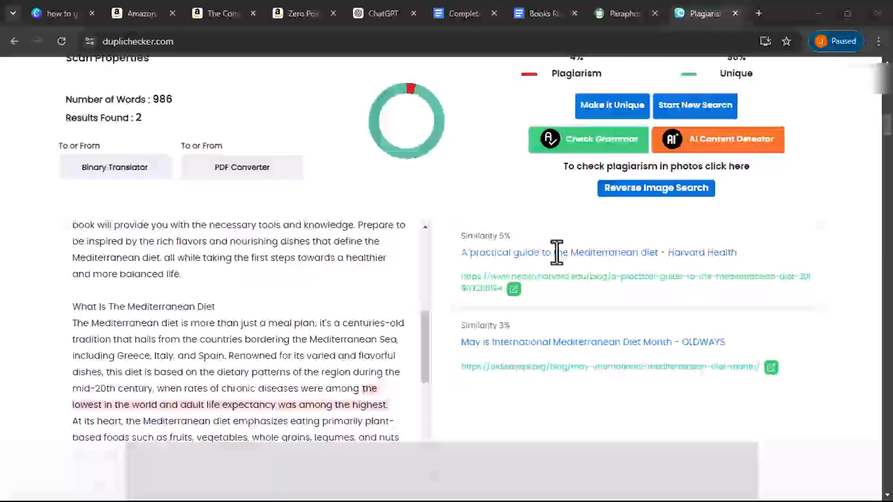
pyautogui.scroll(-2, 342, 276)
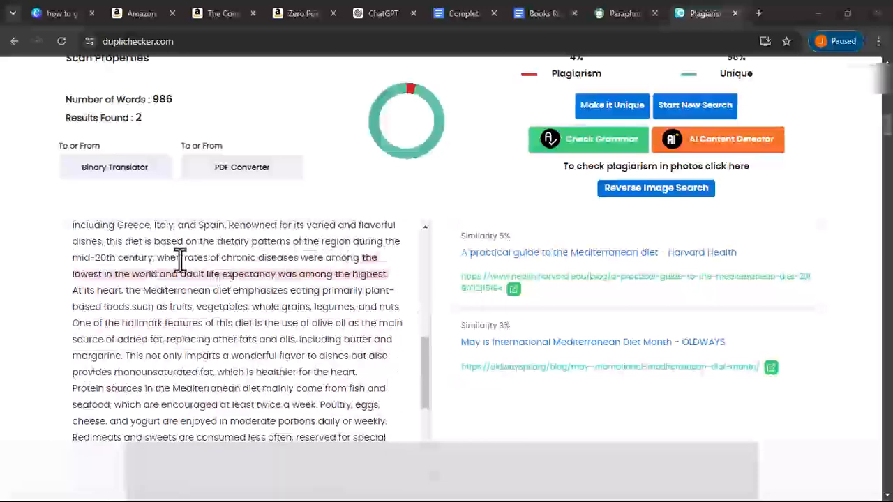
pyautogui.moveTo(158, 262); pyautogui.dragTo(351, 279)
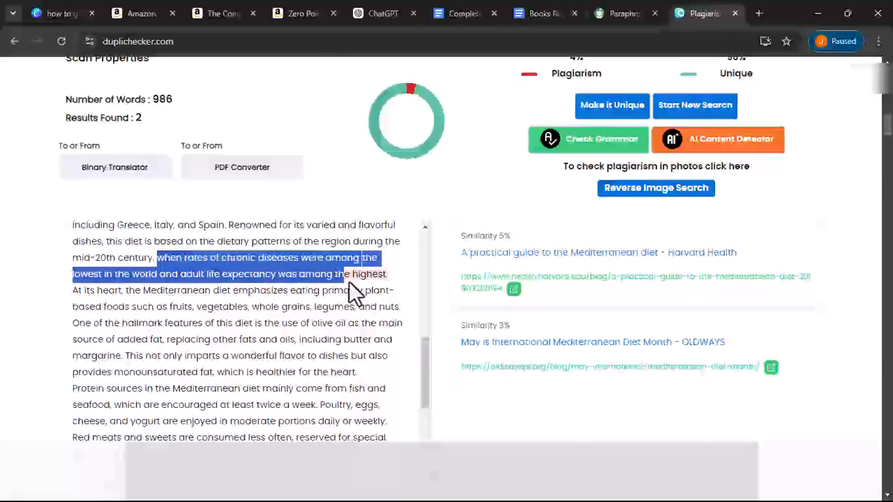
pyautogui.rightClick(352, 276)
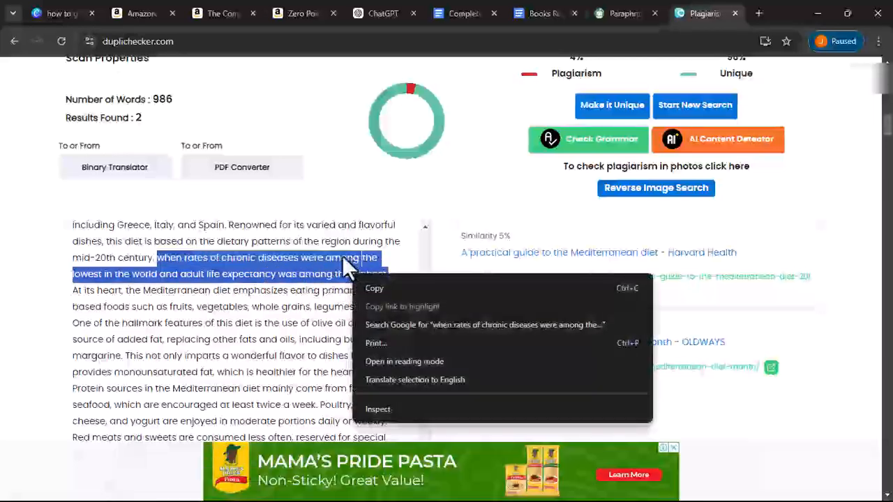
pyautogui.click(368, 289)
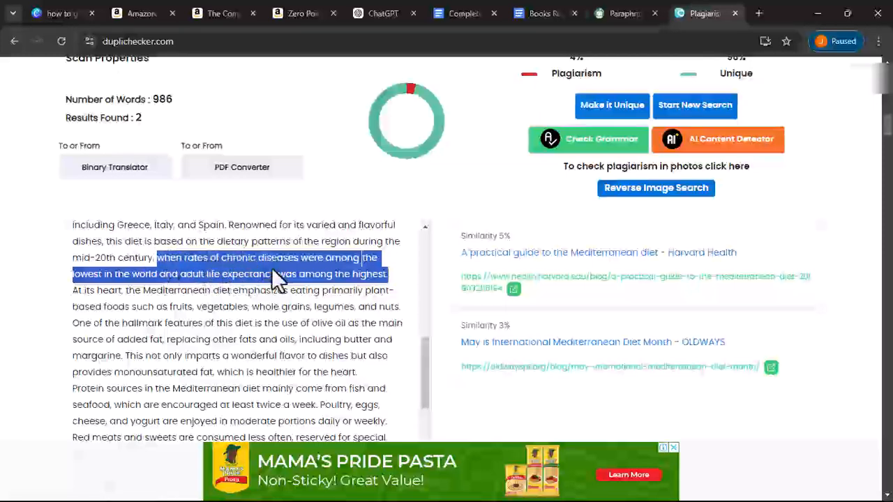
# - Paraphrase the flagged chronic-disease sentence in QuillBot and copy the life-expectancy rewrite
pyautogui.click(620, 16)
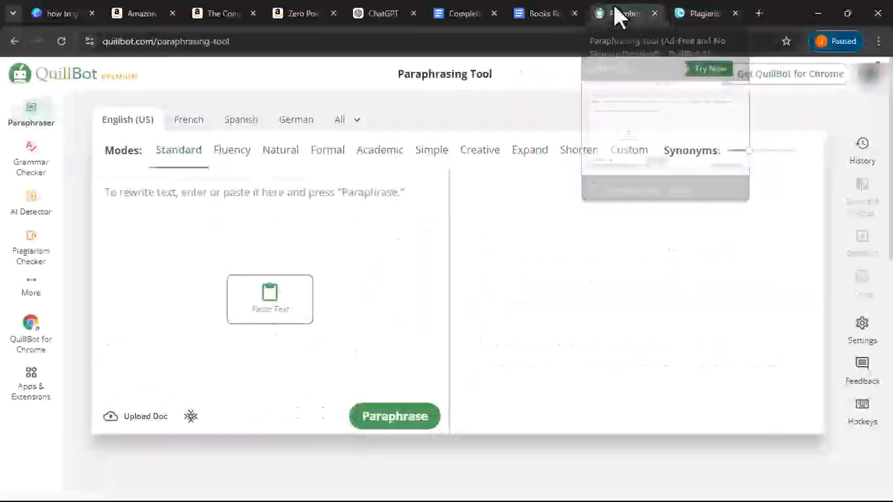
pyautogui.click(282, 306)
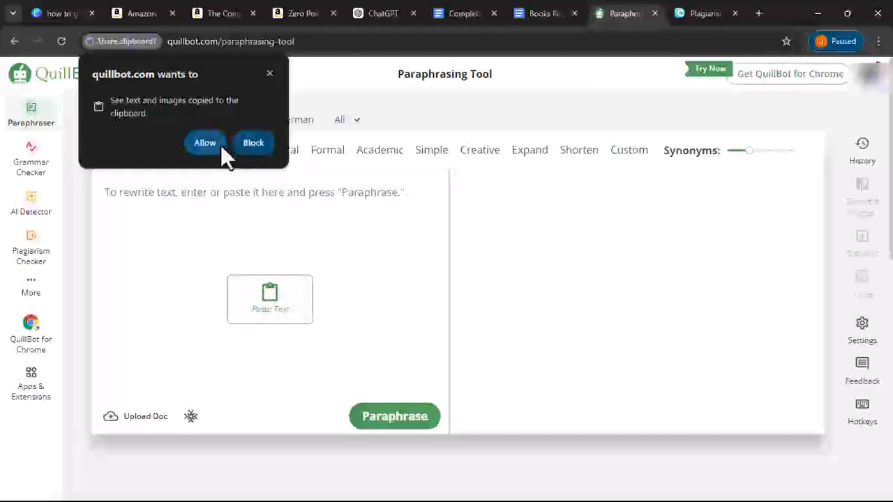
pyautogui.click(204, 143)
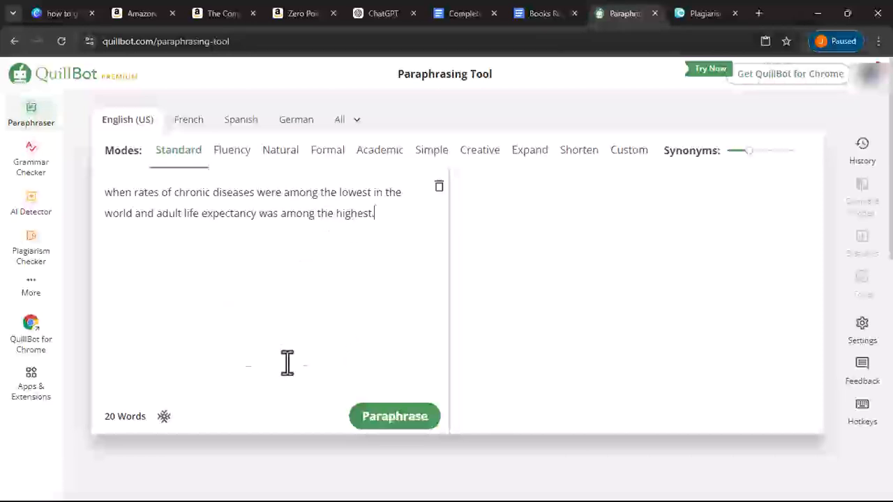
pyautogui.click(395, 423)
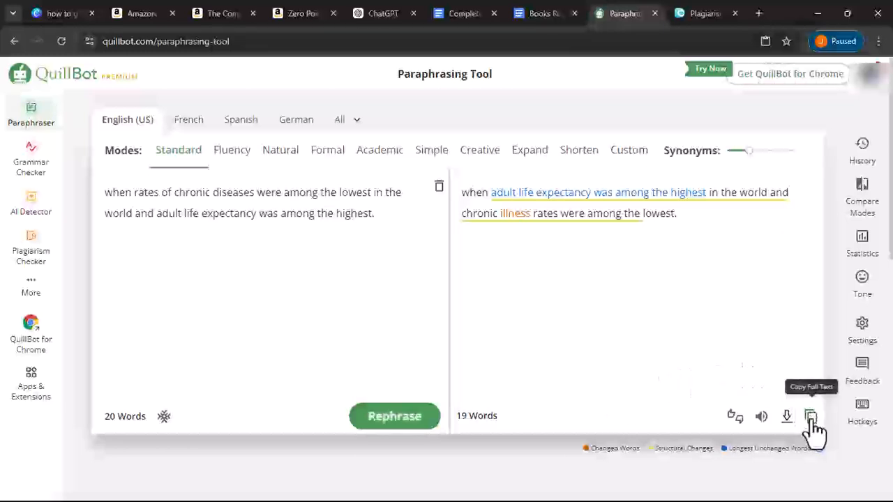
pyautogui.click(810, 417)
pyautogui.click(460, 15)
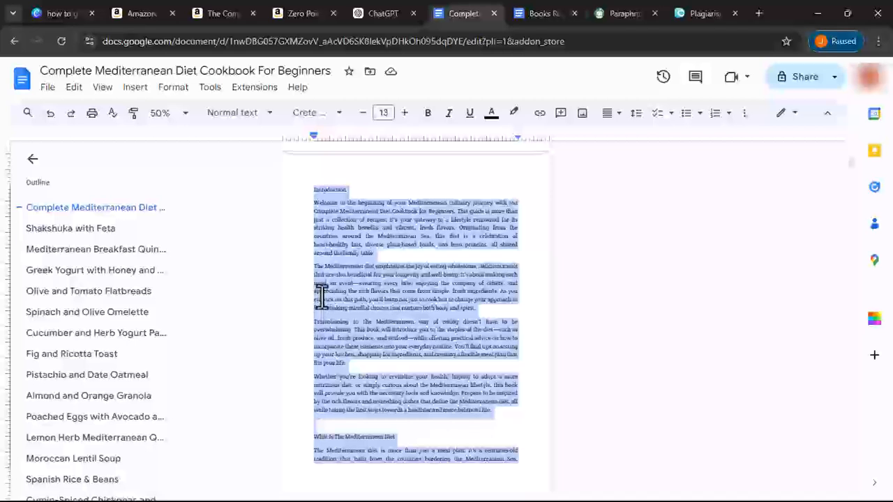
# - Open Find and replace and paste QuillBot's paraphrase into the Replace with field
pyautogui.click(73, 87)
pyautogui.click(105, 310)
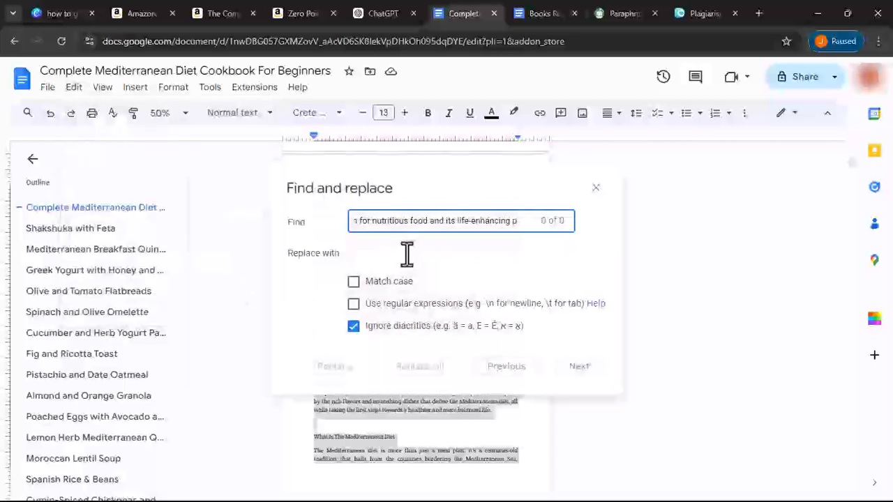
pyautogui.tripleClick(441, 220)
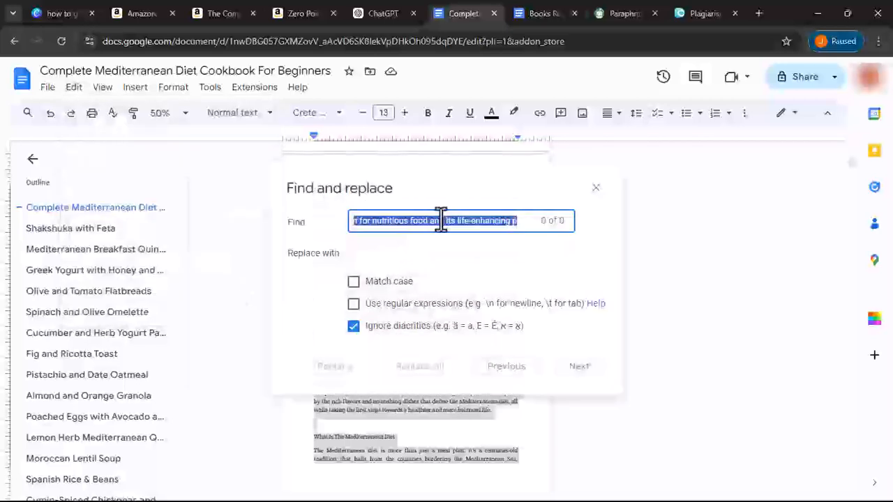
pyautogui.rightClick(441, 219)
pyautogui.click(266, 157)
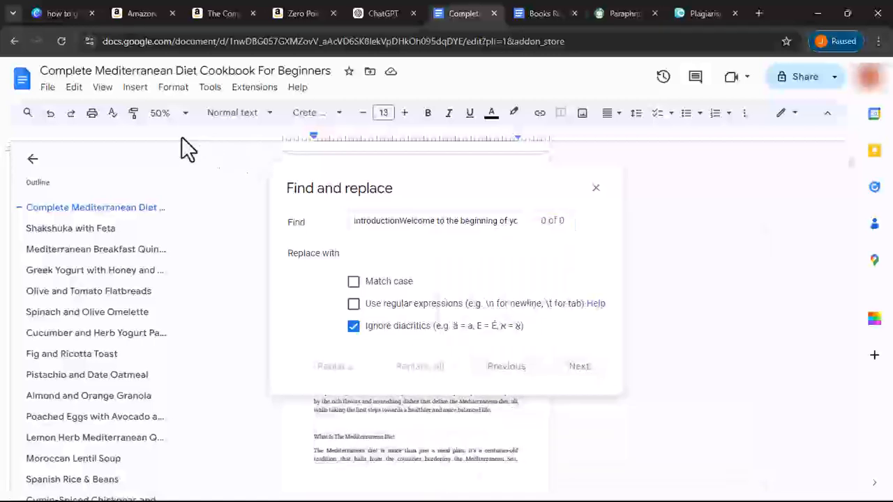
pyautogui.click(76, 89)
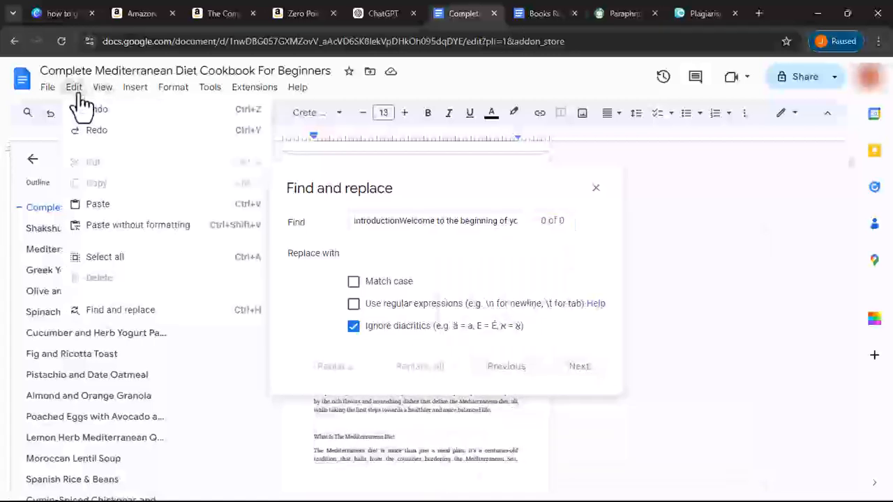
pyautogui.click(127, 310)
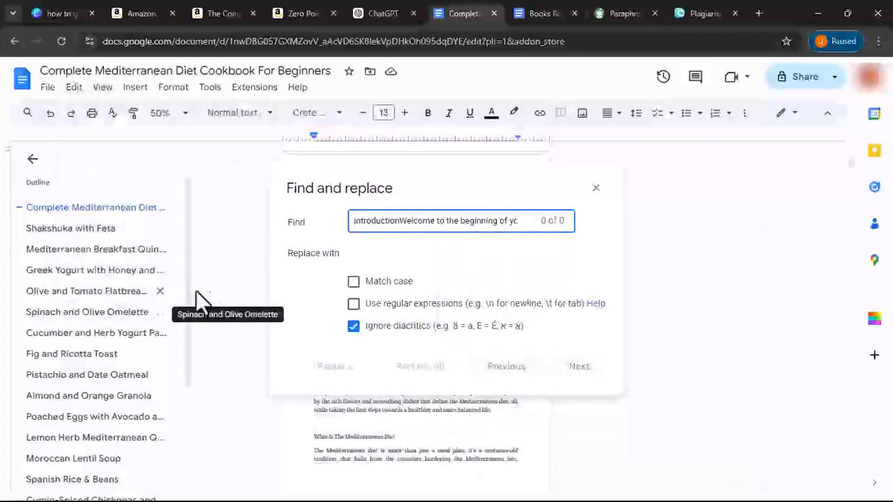
pyautogui.tripleClick(366, 217)
pyautogui.rightClick(366, 225)
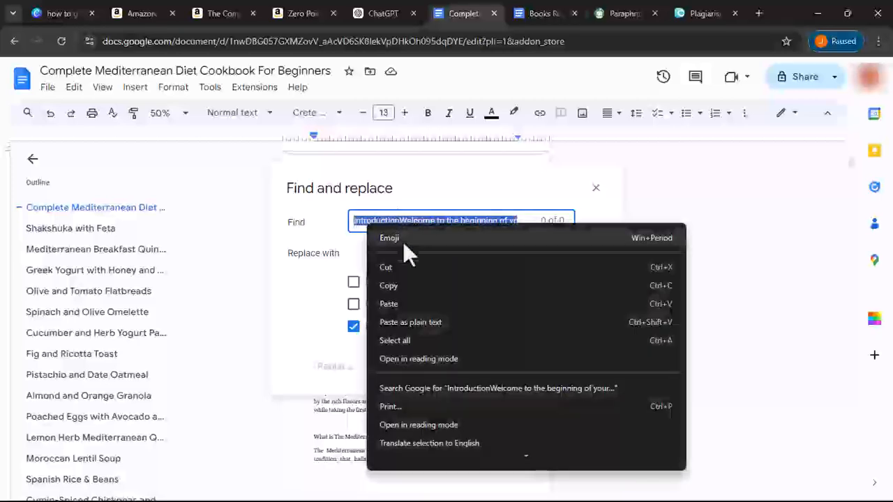
pyautogui.click(355, 256)
pyautogui.rightClick(356, 255)
pyautogui.click(378, 384)
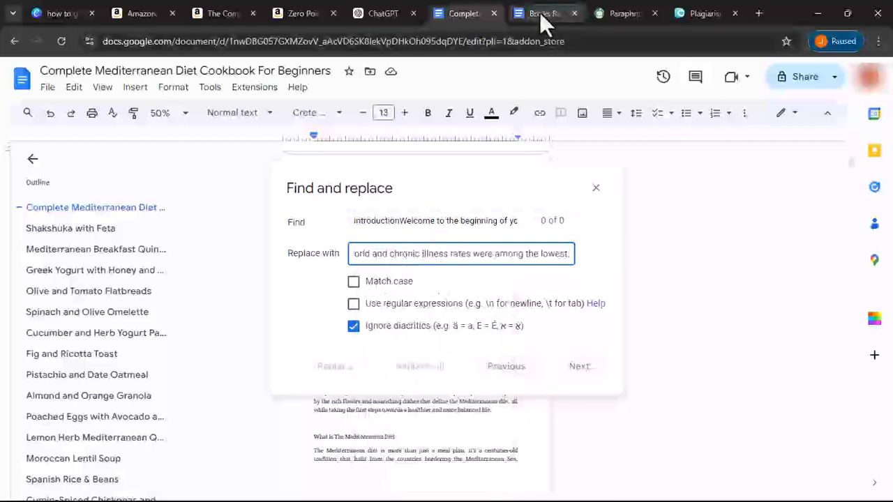
# - Copy the original flagged sentence from Dupli Checker and paste it into the Find field
pyautogui.click(620, 13)
pyautogui.click(699, 14)
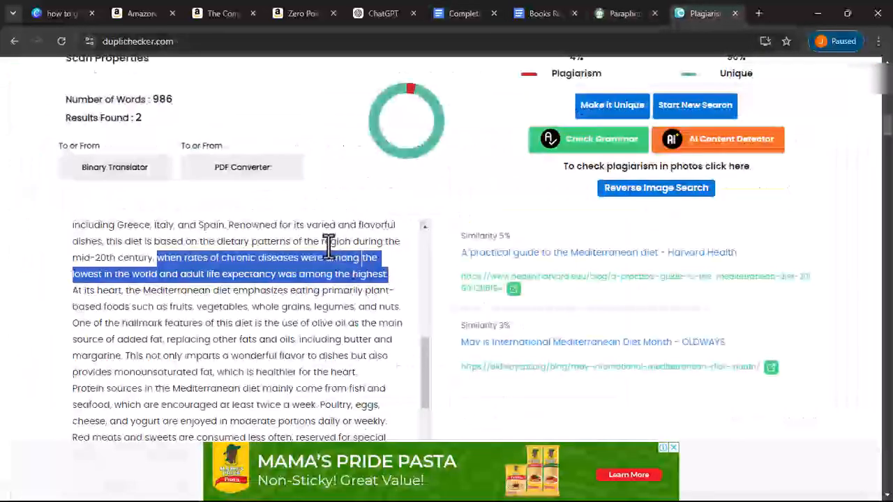
pyautogui.rightClick(353, 275)
pyautogui.click(360, 276)
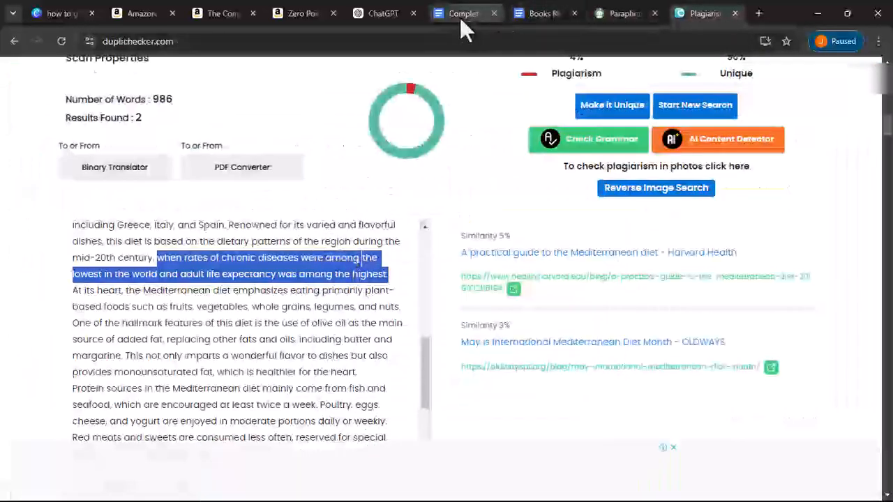
pyautogui.click(462, 15)
pyautogui.click(388, 246)
pyautogui.click(395, 221)
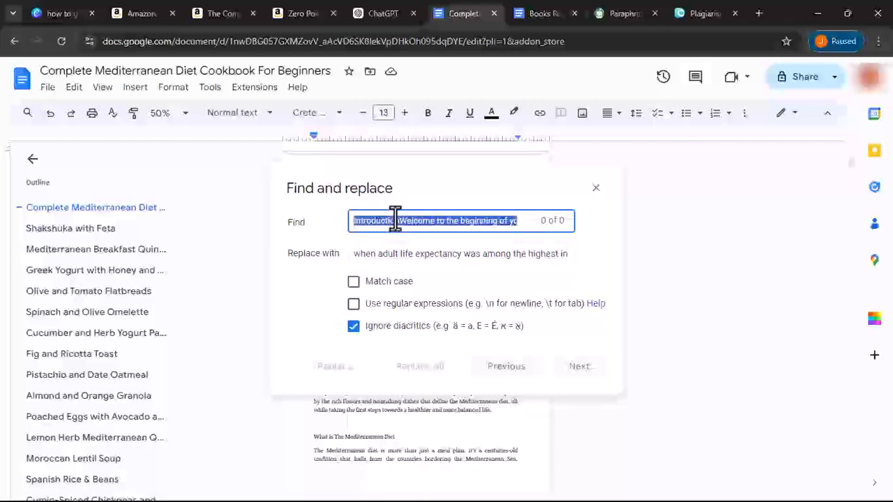
pyautogui.rightClick(394, 221)
pyautogui.click(452, 296)
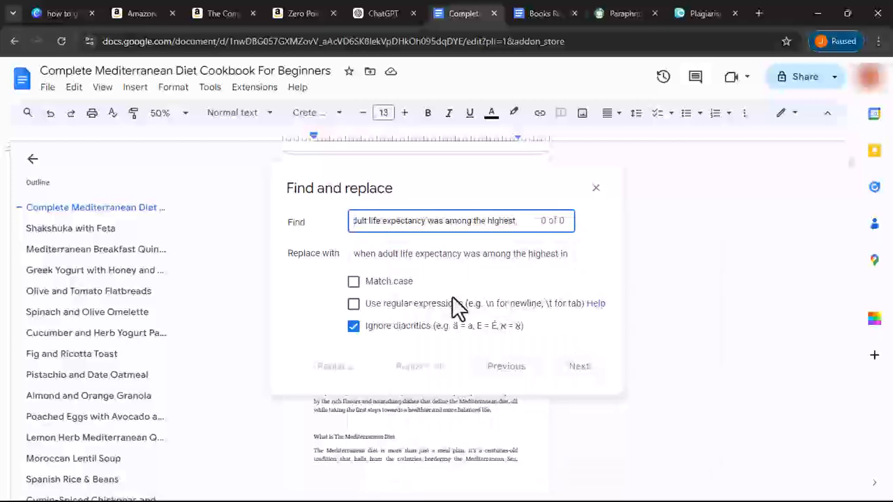
pyautogui.click(312, 224)
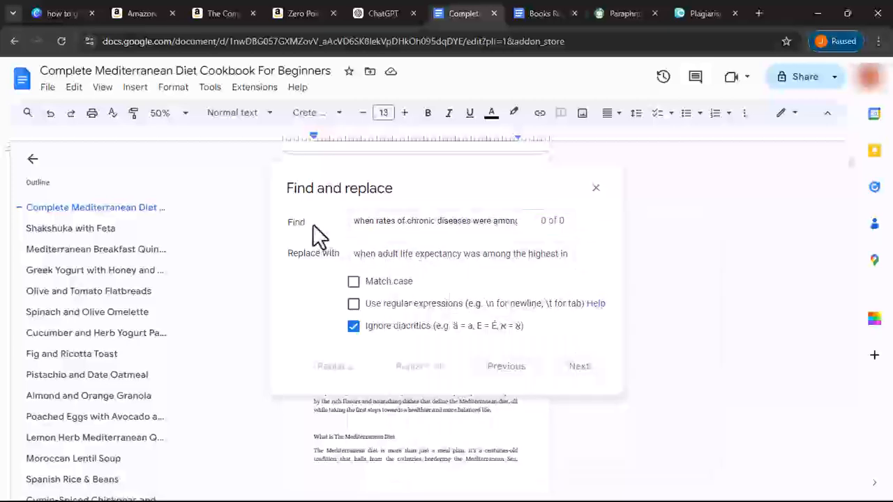
# - Replace all occurrences of the flagged chronic-disease sentence with the paraphrase
pyautogui.click(527, 15)
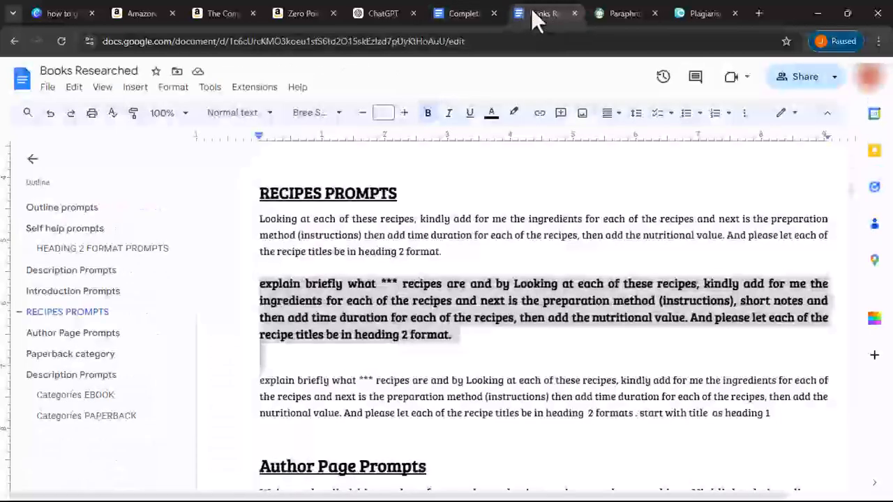
pyautogui.click(447, 13)
pyautogui.click(473, 220)
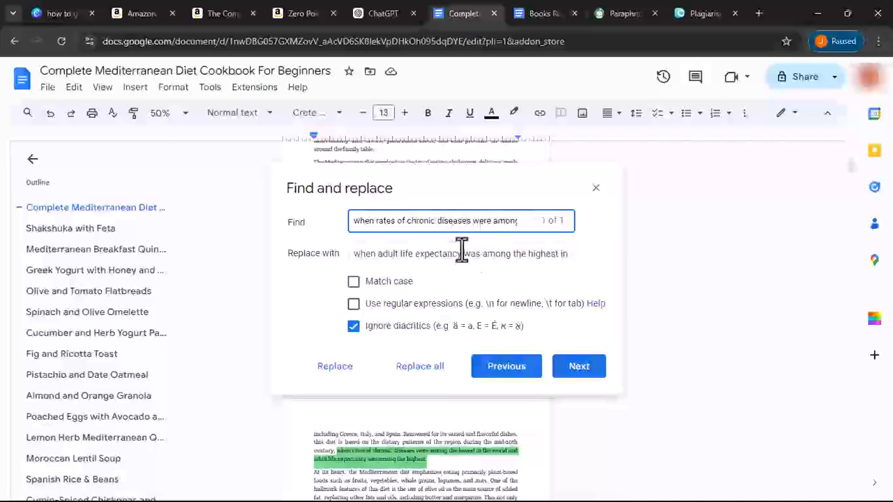
pyautogui.click(415, 368)
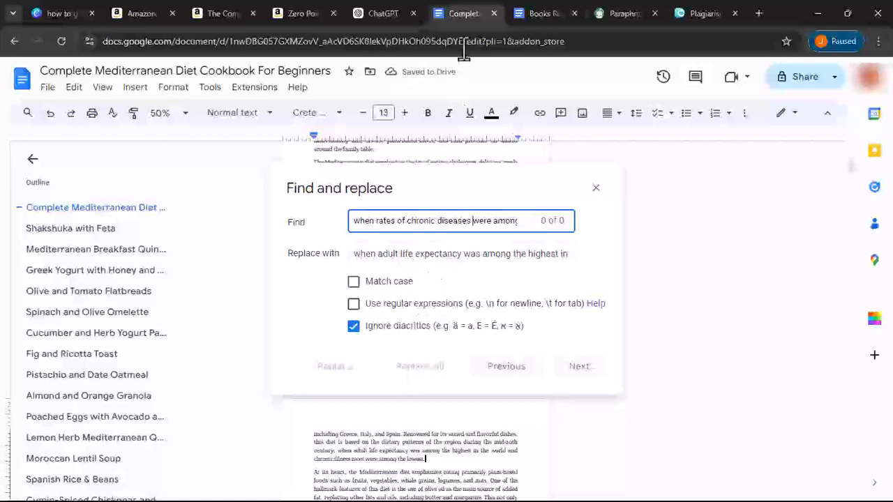
pyautogui.click(694, 14)
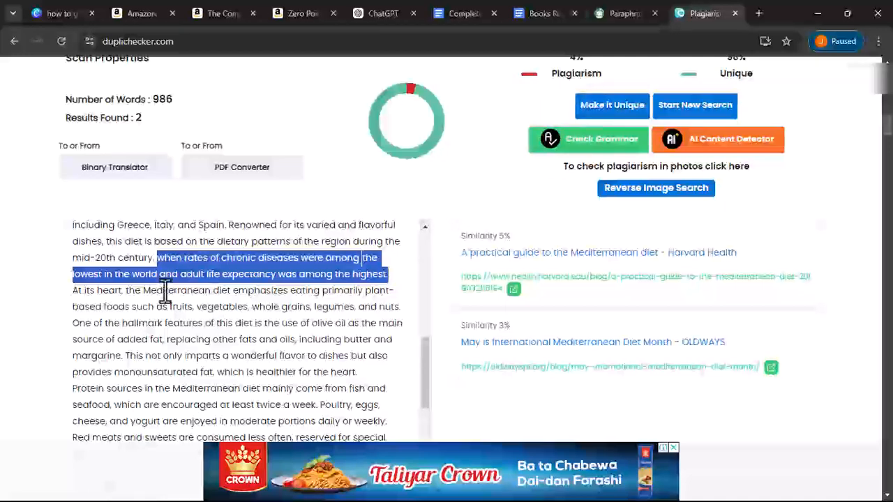
# - Select the flagged 'The Mediterranean diet has been linked…function.' paragraph in the Dupli Checker results
pyautogui.scroll(-5, 164, 289)
pyautogui.scroll(-4, 164, 289)
pyautogui.scroll(1, 169, 287)
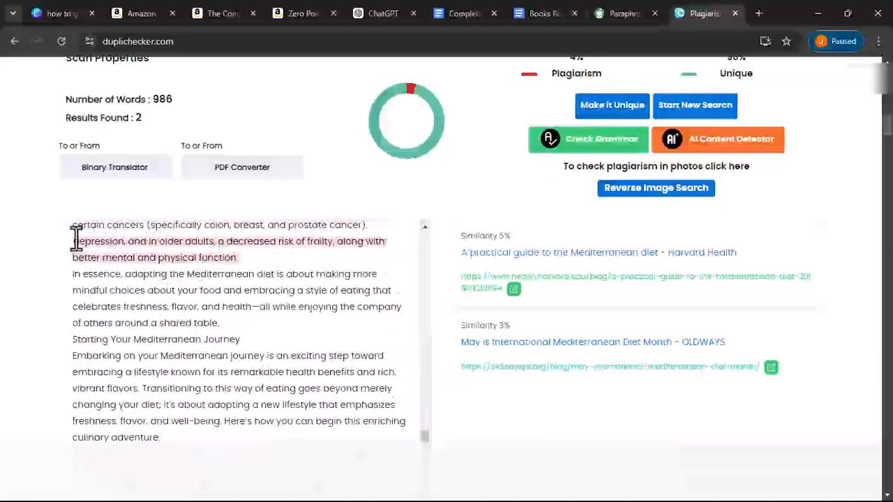
pyautogui.scroll(1, 152, 285)
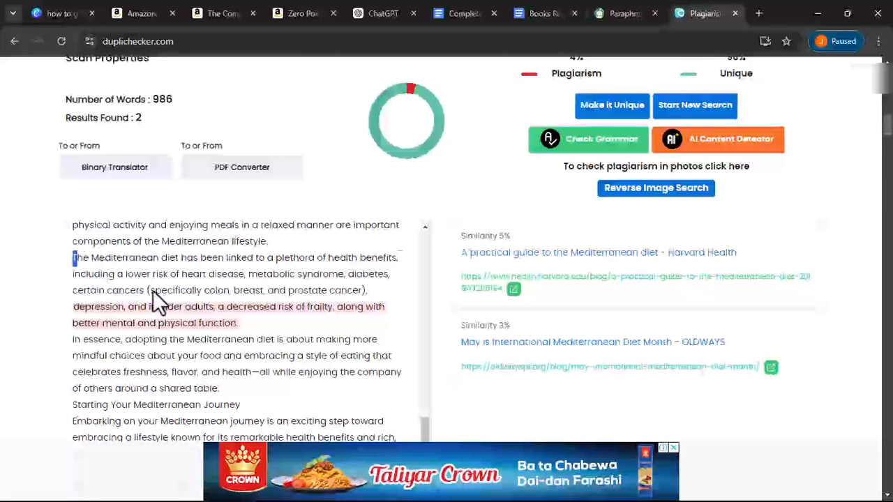
pyautogui.moveTo(73, 257); pyautogui.dragTo(280, 322)
# - Paste the copied health-benefits paragraph into a cleared QuillBot input and paraphrase it
pyautogui.rightClick(284, 315)
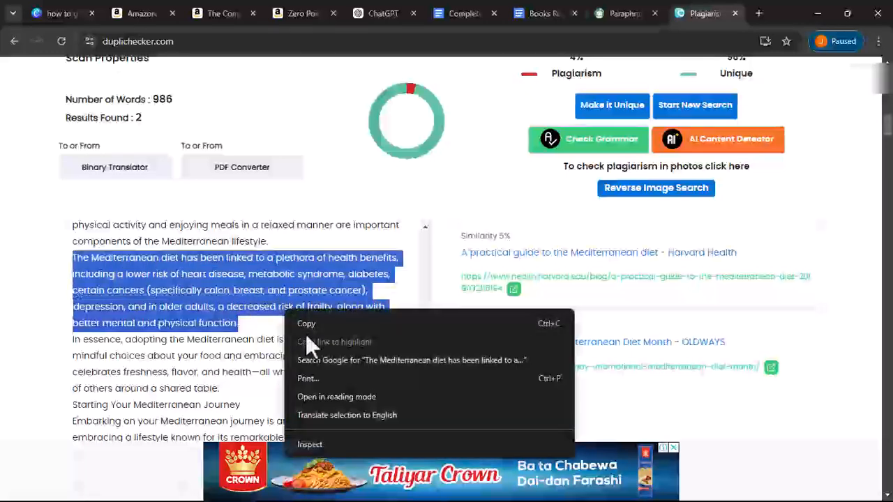
pyautogui.click(306, 326)
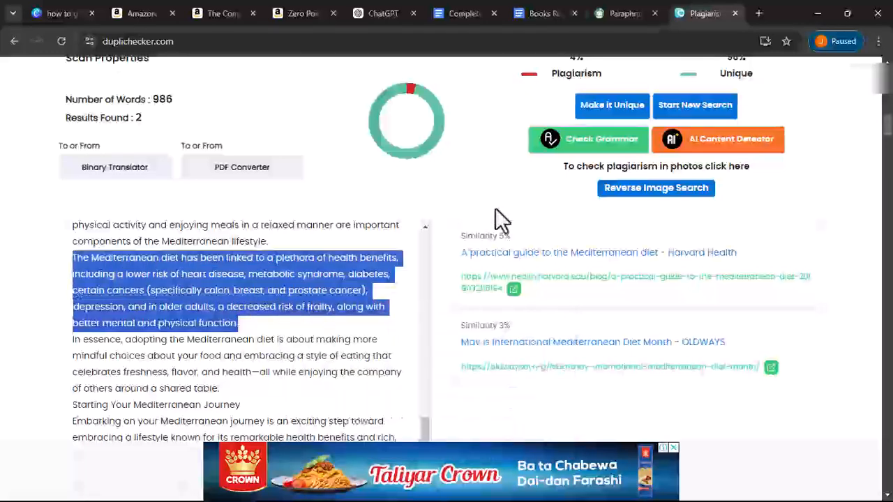
pyautogui.click(605, 16)
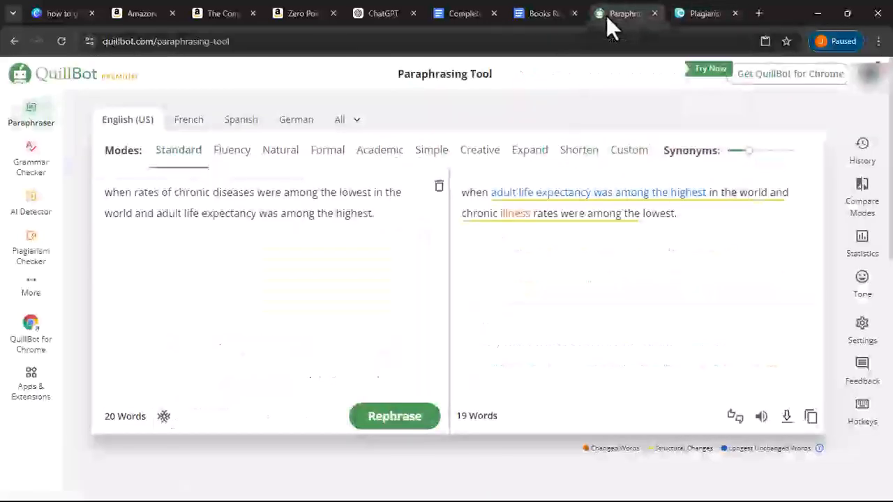
pyautogui.click(440, 189)
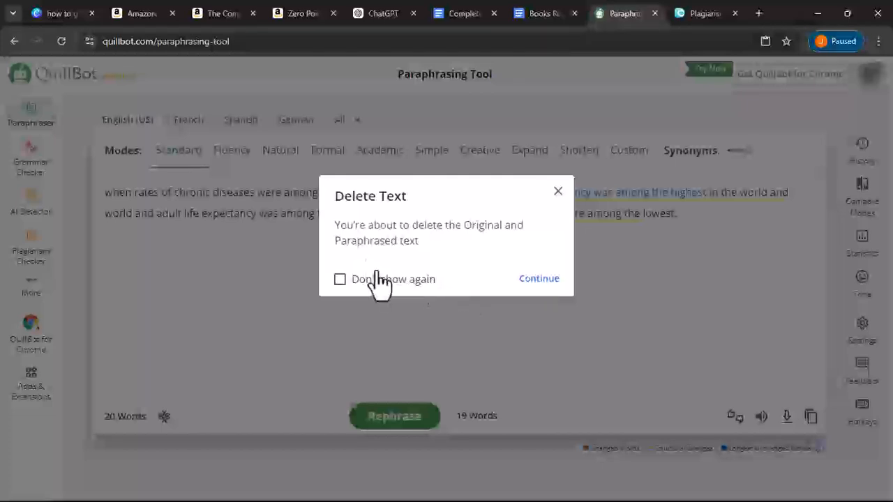
pyautogui.click(360, 280)
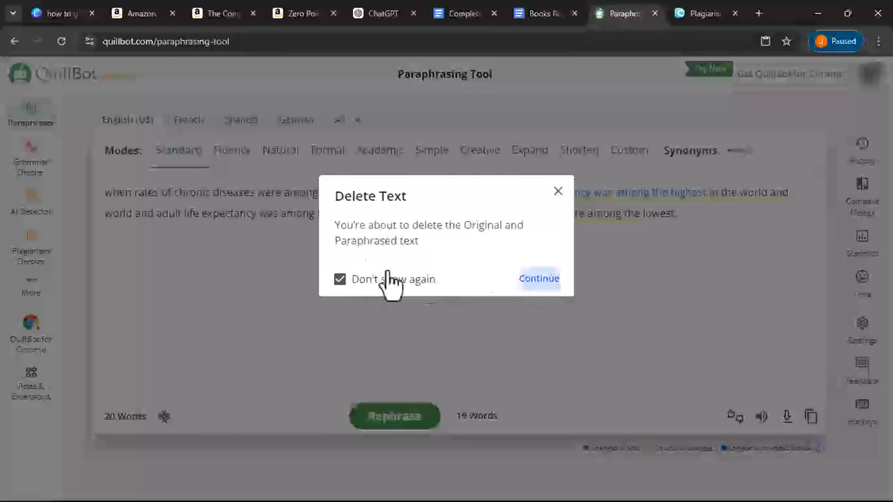
pyautogui.click(539, 279)
pyautogui.click(282, 293)
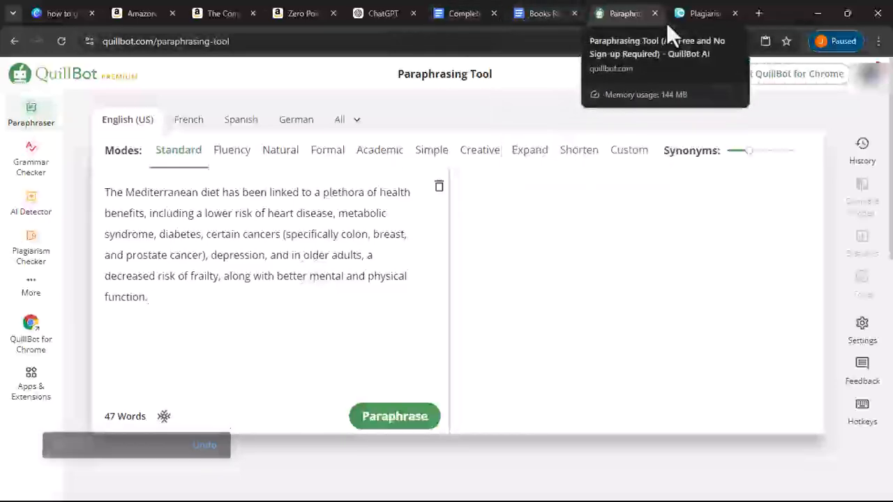
pyautogui.moveTo(687, 15); pyautogui.dragTo(530, 14)
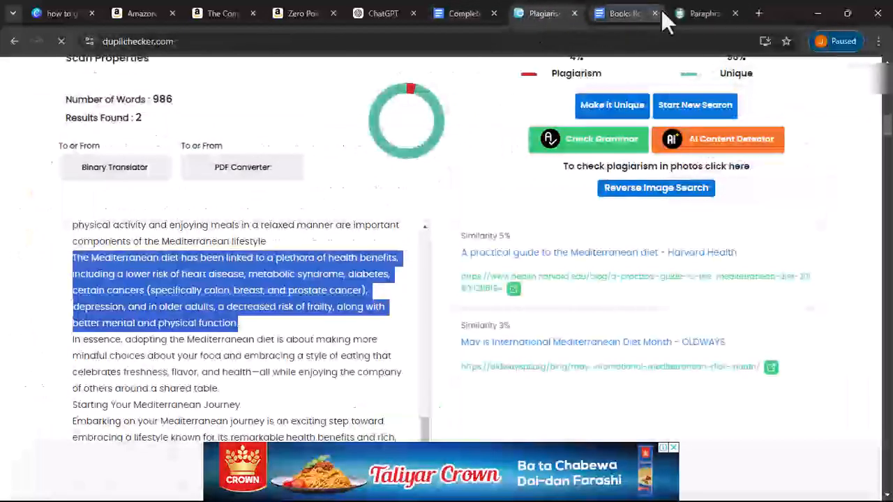
pyautogui.moveTo(704, 17); pyautogui.dragTo(625, 20)
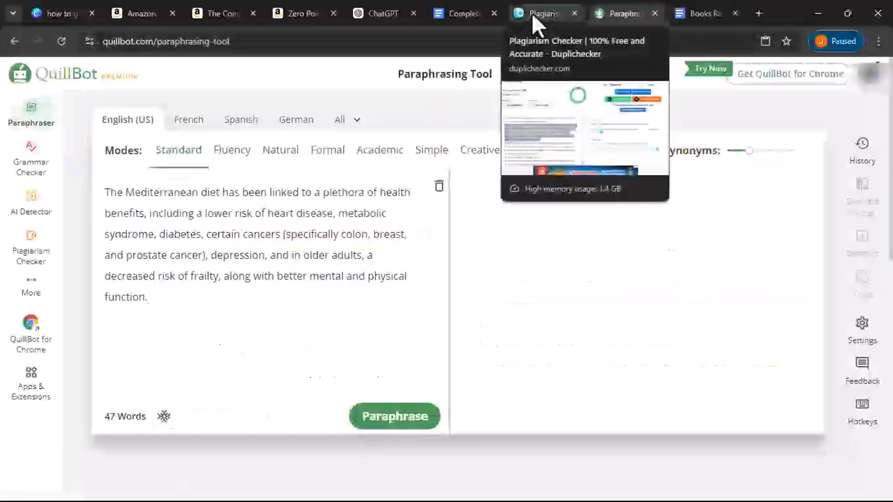
pyautogui.click(378, 419)
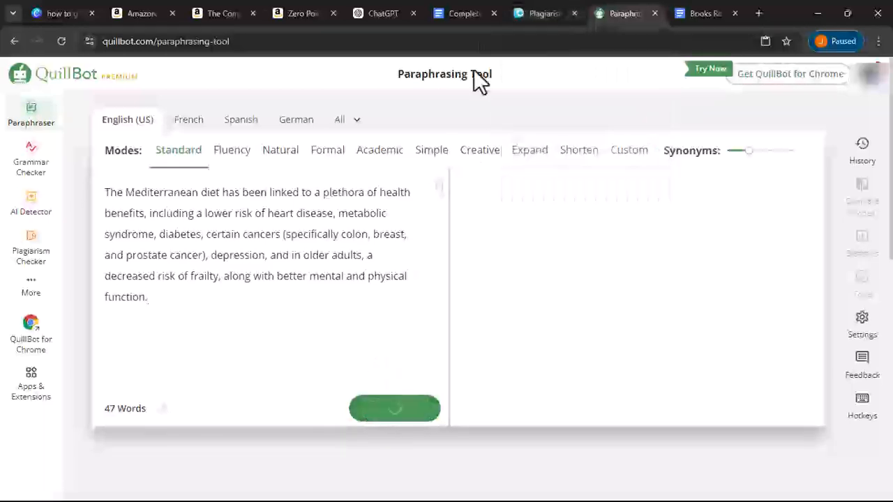
# - Put the original paragraph in Docs' Find field and copy QuillBot's full paraphrase
pyautogui.click(466, 14)
pyautogui.tripleClick(404, 222)
pyautogui.rightClick(405, 222)
pyautogui.click(422, 301)
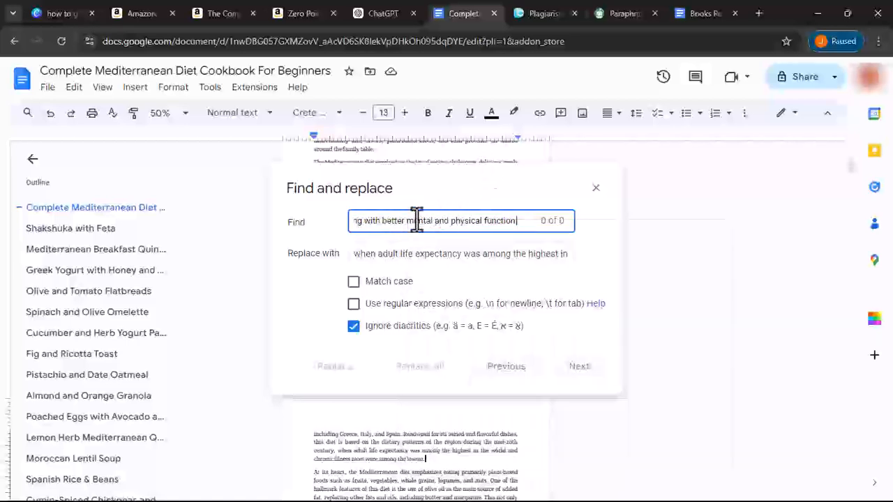
pyautogui.click(623, 11)
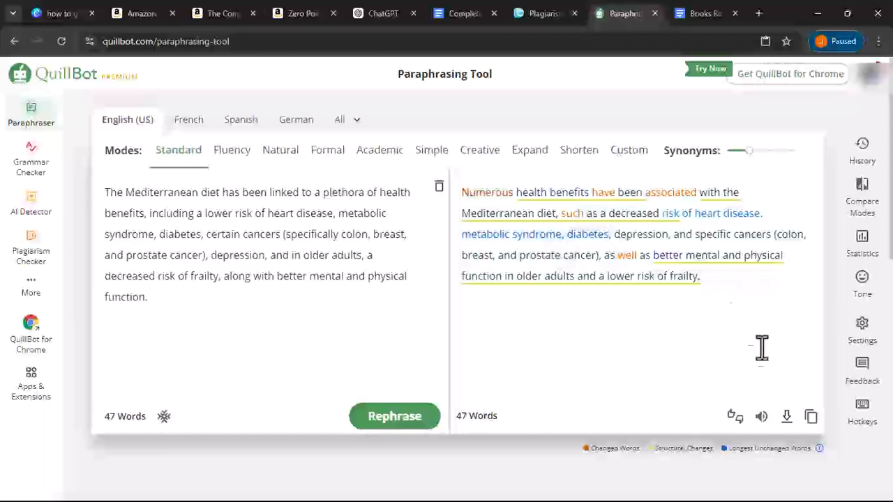
pyautogui.click(811, 417)
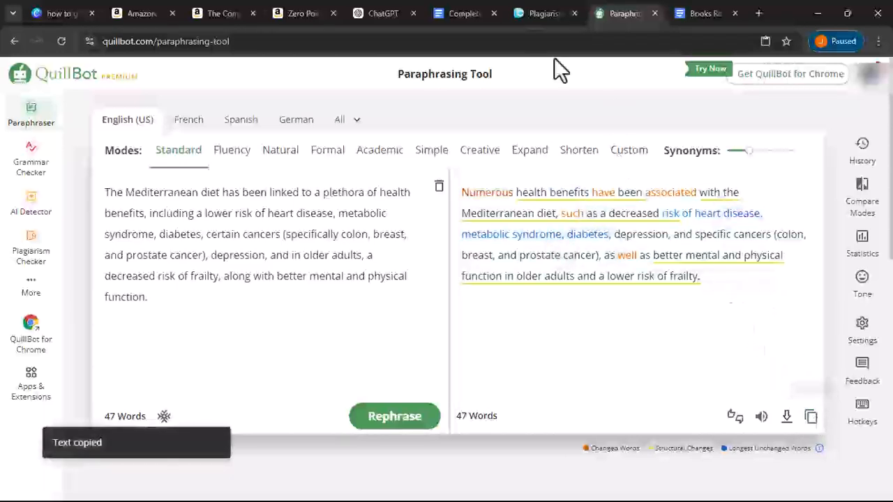
pyautogui.click(461, 13)
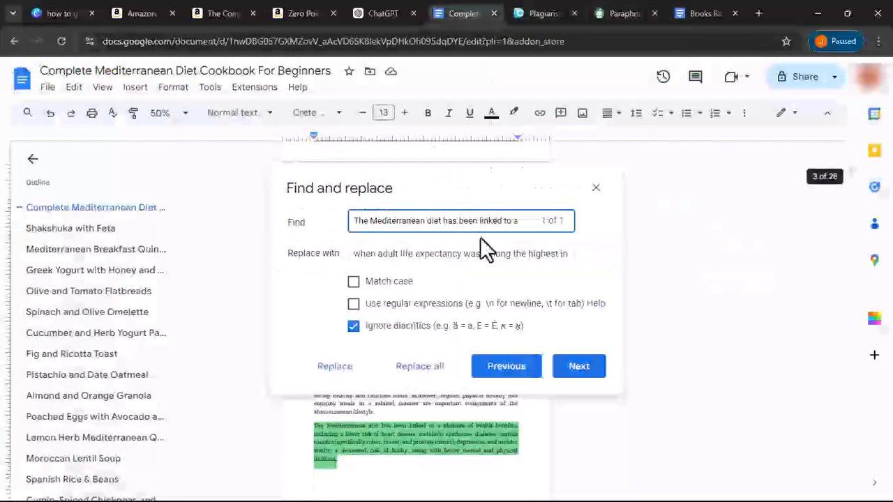
# - Replace the flagged health-benefits passage with the paraphrase using Replace all
pyautogui.doubleClick(475, 253)
pyautogui.tripleClick(475, 253)
pyautogui.rightClick(475, 254)
pyautogui.click(498, 331)
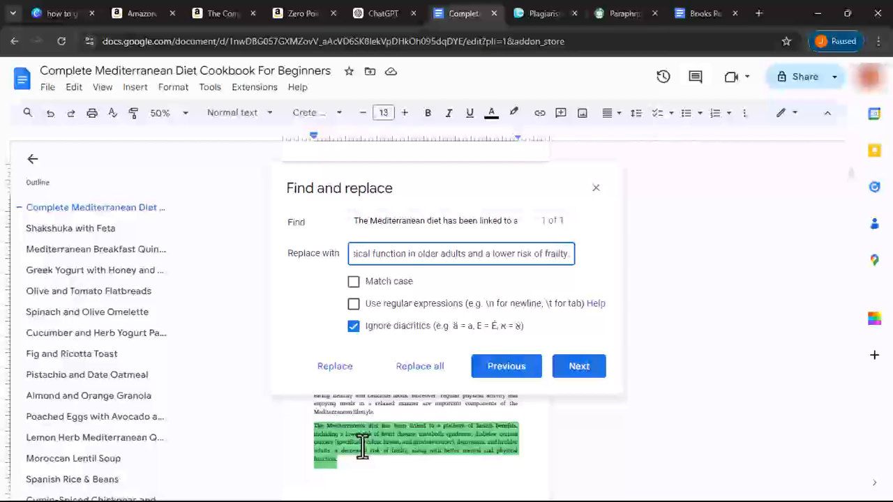
pyautogui.click(395, 371)
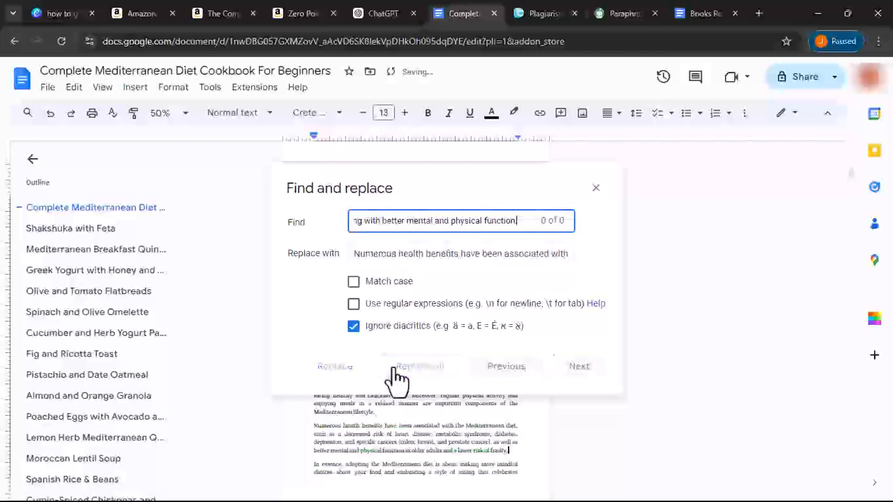
pyautogui.click(538, 12)
pyautogui.scroll(-10, 300, 361)
pyautogui.scroll(-5, 423, 183)
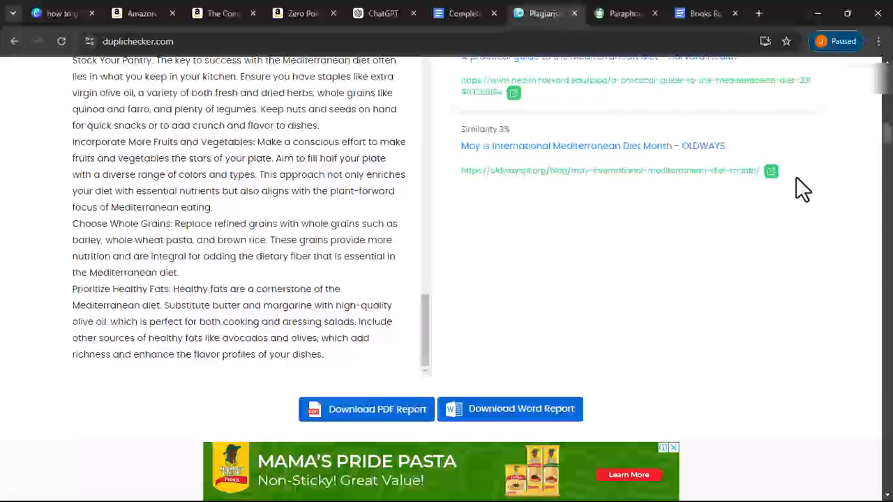
# - Select the cookbook text from the Breakfast recipes heading onward and copy it
pyautogui.hotkey('ctrl', 'shift', 'Tab')
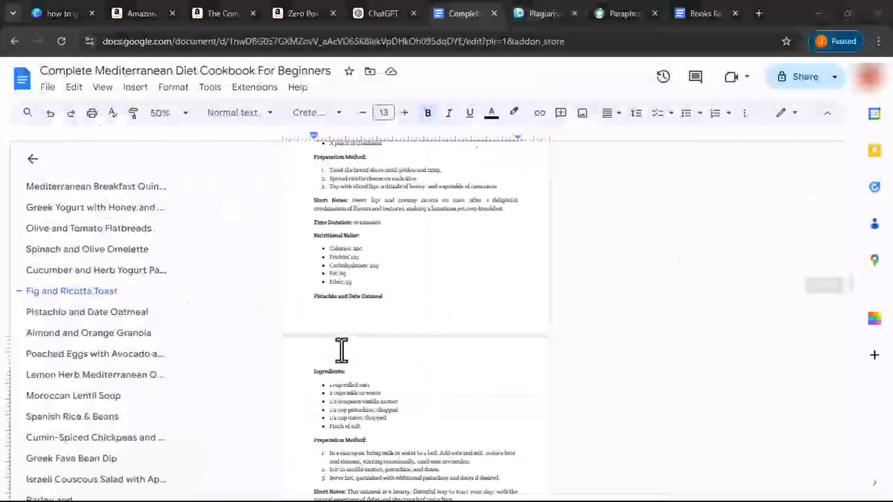
pyautogui.scroll(5, 342, 351)
pyautogui.scroll(8, 341, 351)
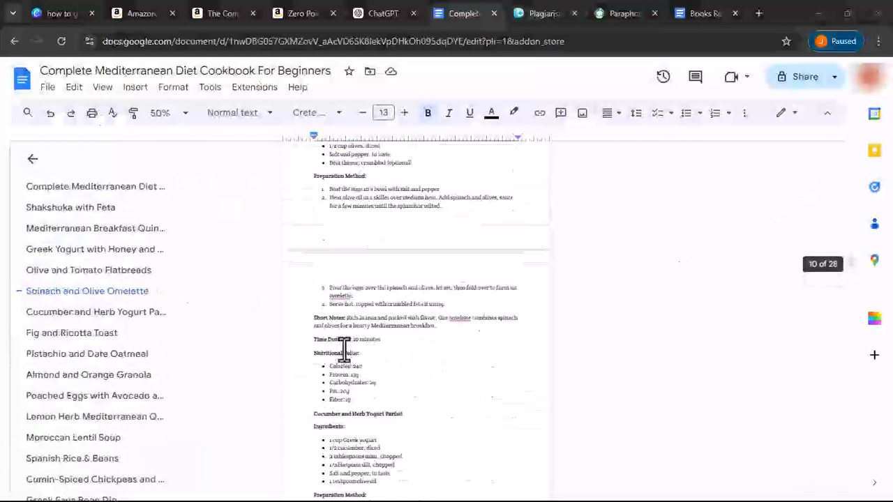
pyautogui.scroll(10, 344, 351)
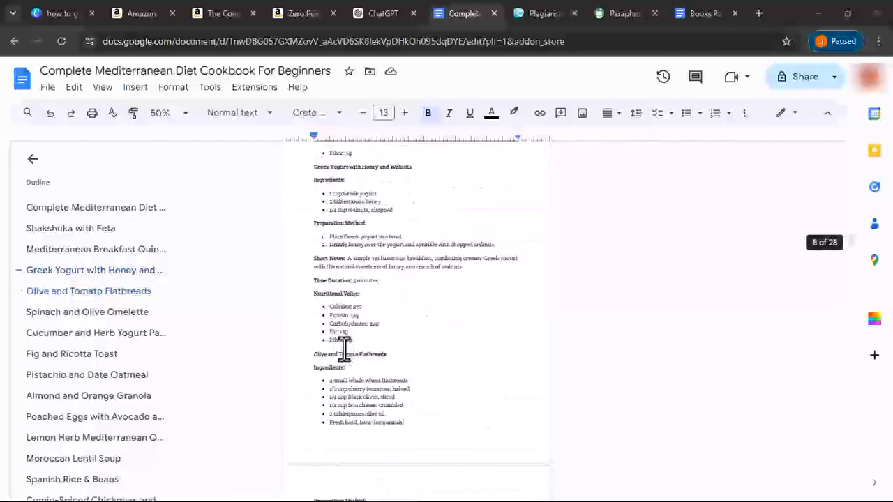
pyautogui.scroll(10, 344, 347)
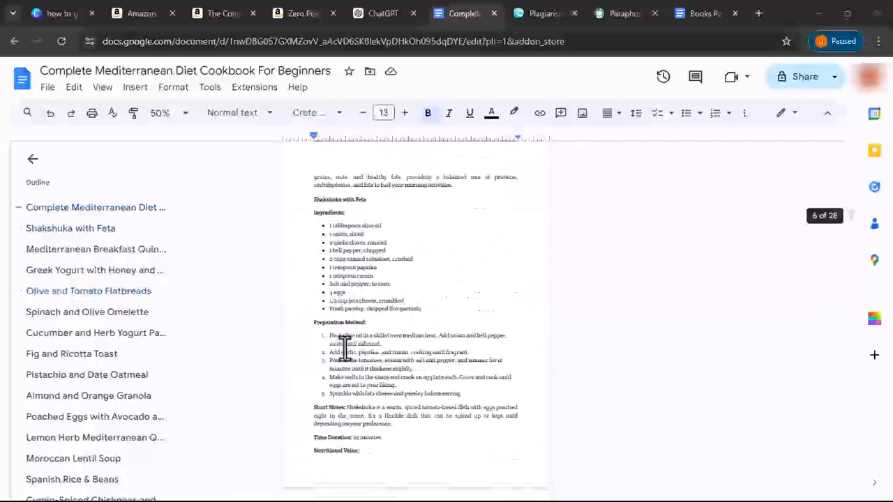
pyautogui.scroll(-2, 344, 347)
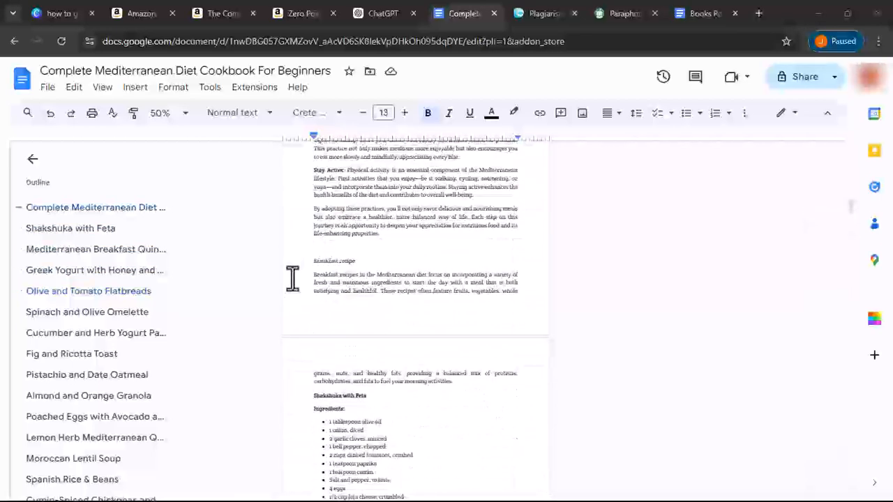
pyautogui.moveTo(307, 279); pyautogui.dragTo(281, 254)
pyautogui.click(502, 380)
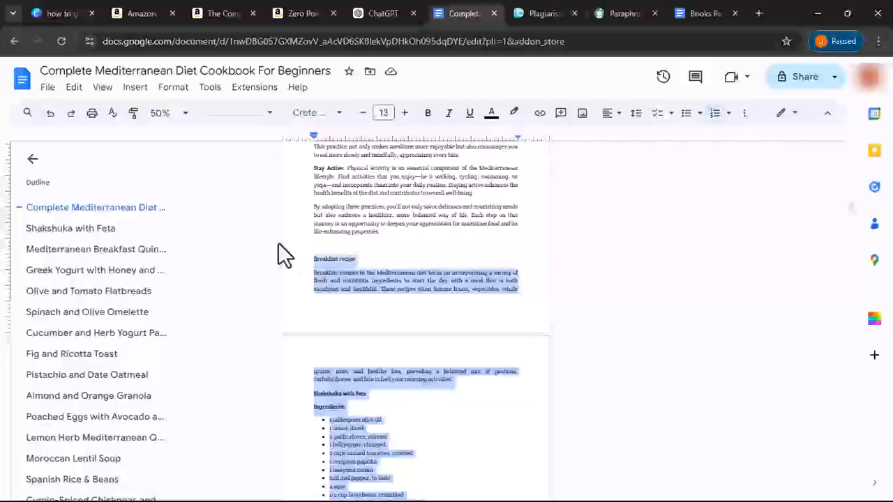
pyautogui.rightClick(328, 274)
pyautogui.click(370, 212)
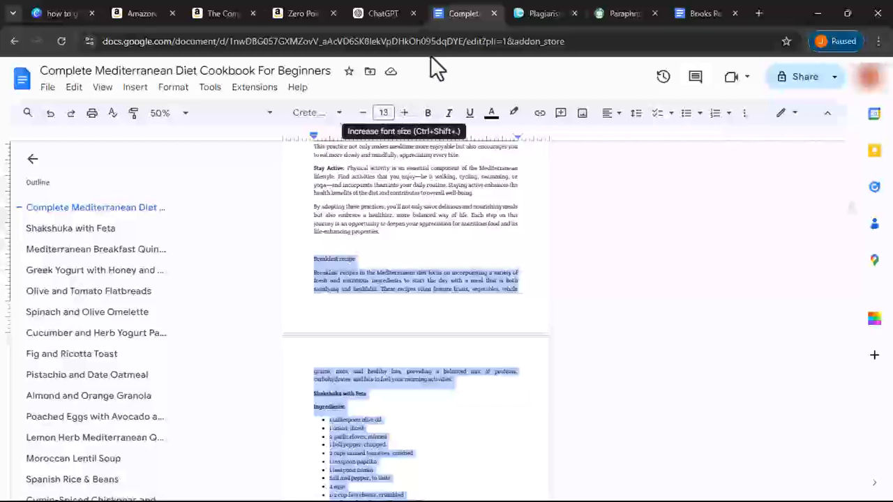
# - Check the 907-word breakfast recipes in a reloaded Dupli Checker: 29% plagiarised, 71% unique
pyautogui.click(550, 11)
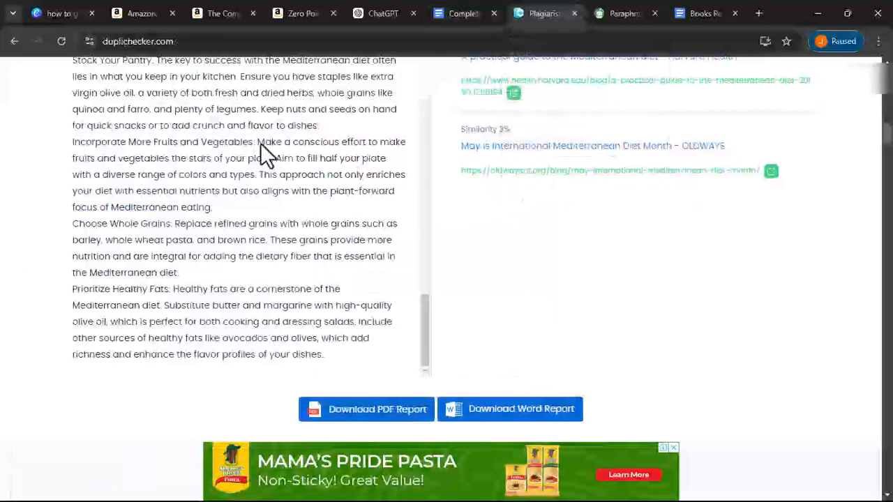
pyautogui.click(62, 41)
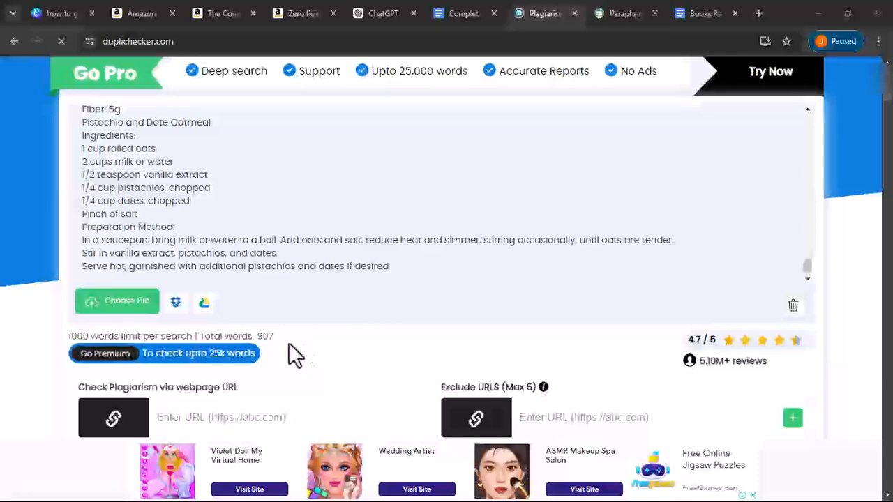
pyautogui.scroll(-5, 291, 345)
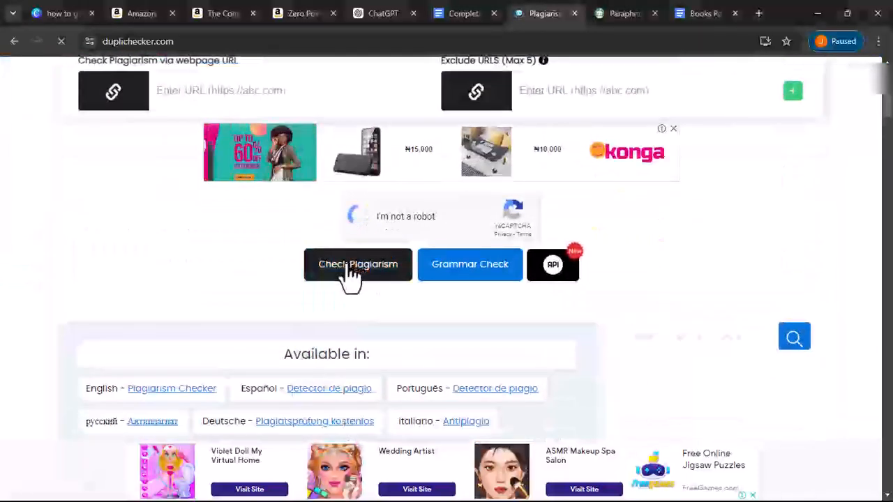
pyautogui.click(351, 270)
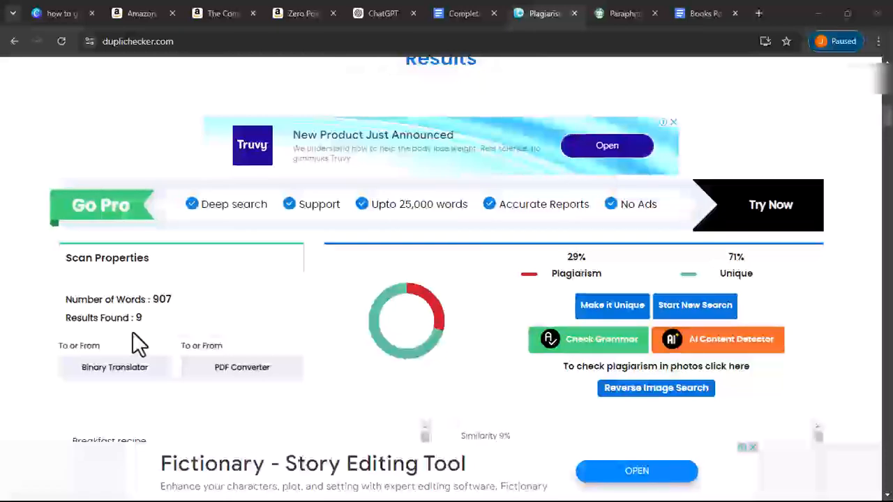
# - Select and copy the flagged 'Heat olive oil in a skillet…' Shakshuka step from the results
pyautogui.scroll(-5, 139, 330)
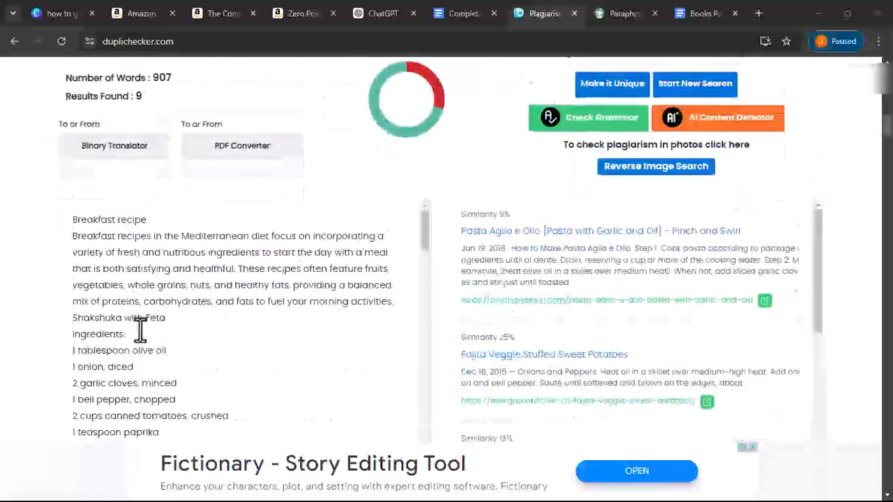
pyautogui.scroll(-3, 177, 271)
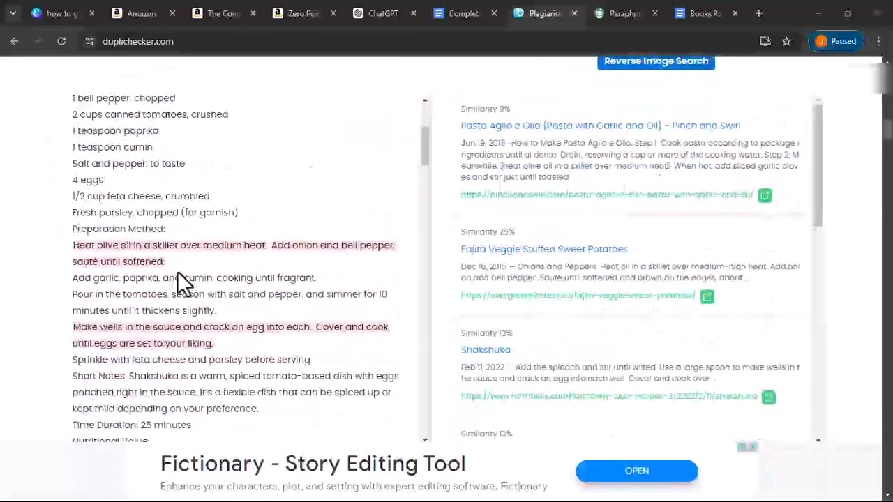
pyautogui.tripleClick(70, 243)
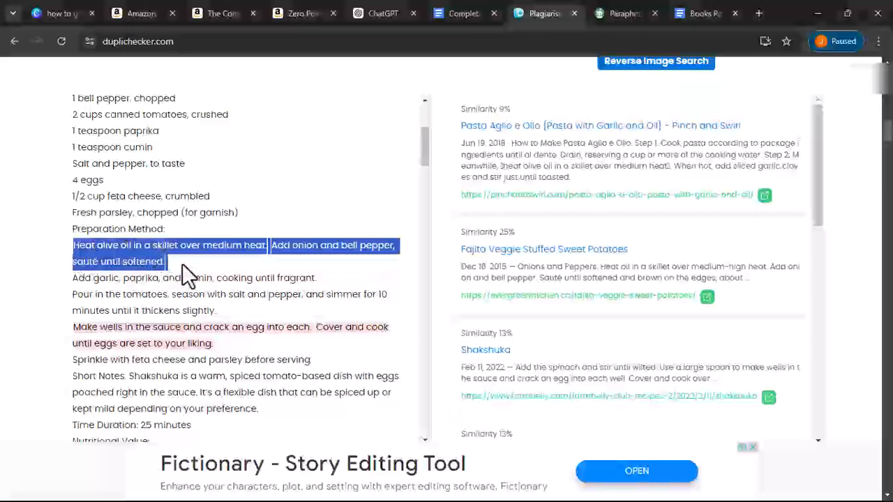
pyautogui.doubleClick(78, 248)
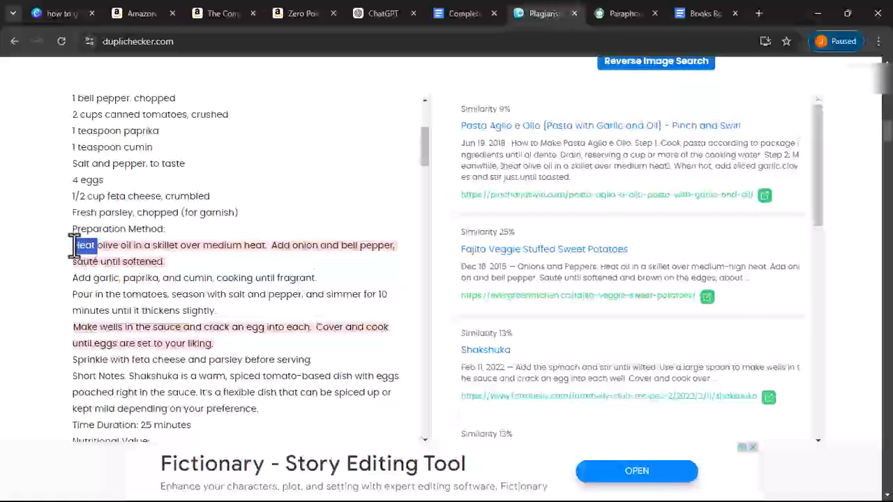
pyautogui.moveTo(75, 246); pyautogui.dragTo(195, 274)
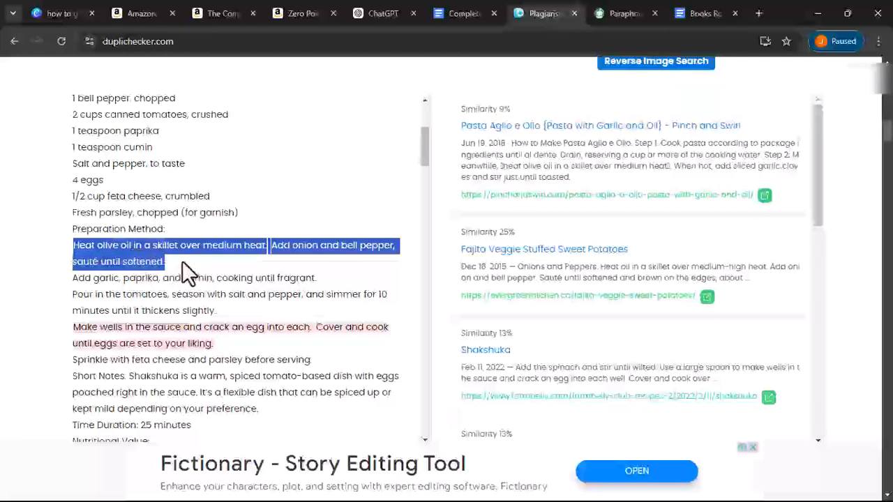
pyautogui.rightClick(150, 264)
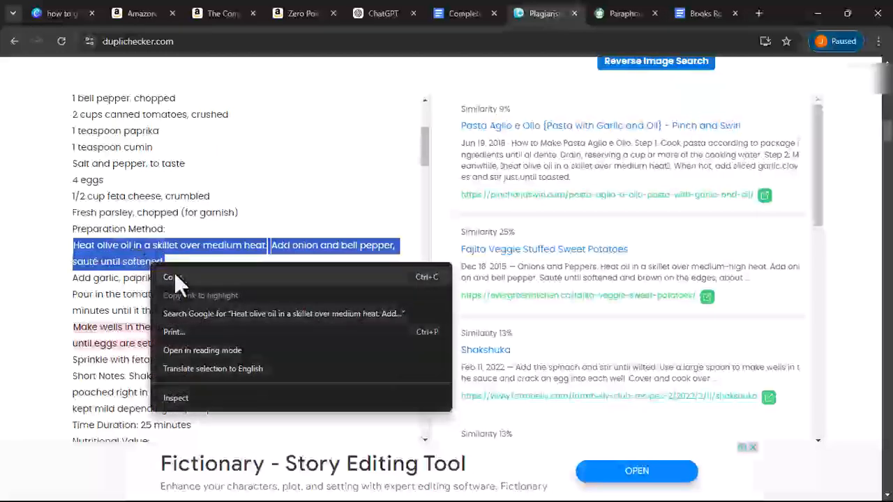
pyautogui.click(174, 272)
# - Paste 'Heat olive oil in a skillet over medium heat…' into the Find and replace search field
pyautogui.click(455, 12)
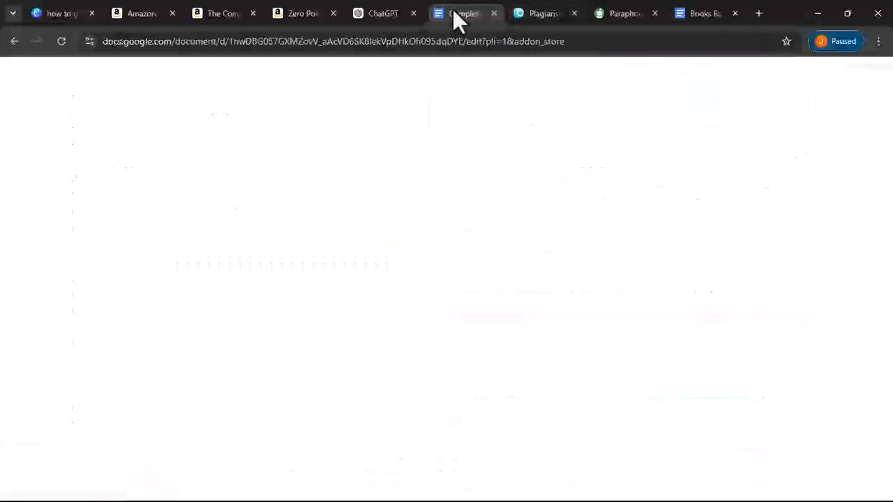
pyautogui.click(75, 88)
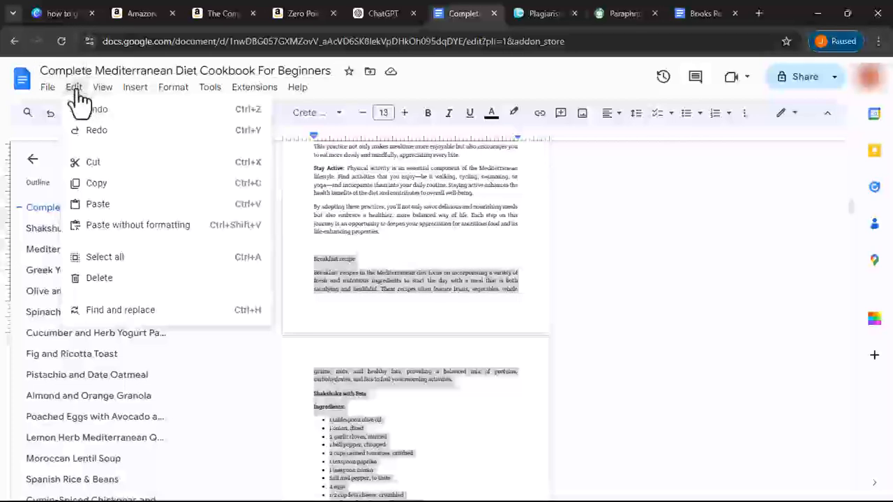
pyautogui.click(122, 321)
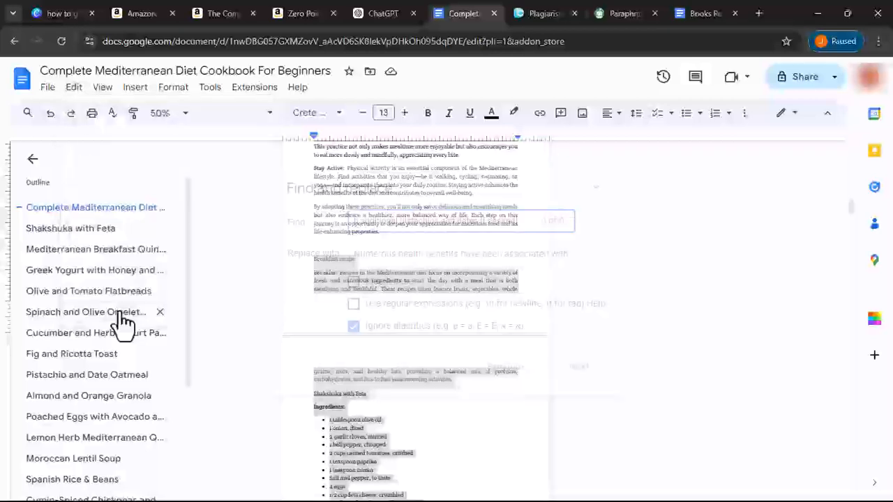
pyautogui.doubleClick(415, 220)
pyautogui.tripleClick(415, 220)
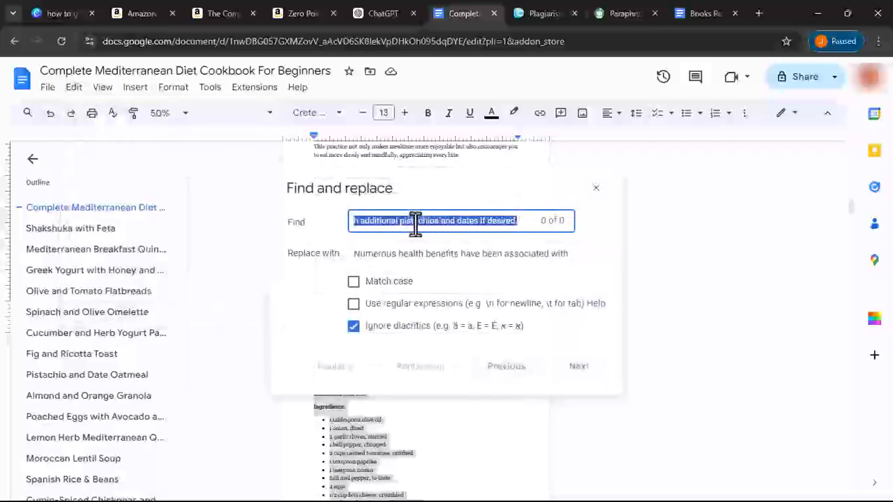
pyautogui.rightClick(415, 220)
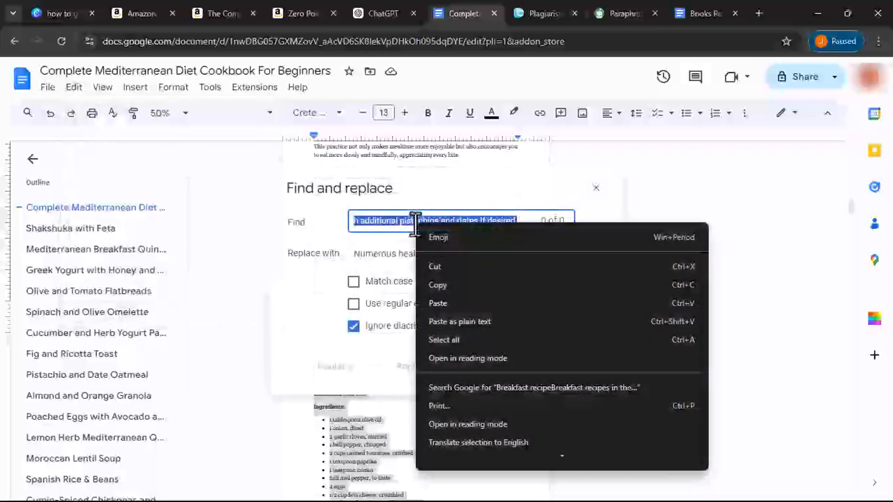
pyautogui.click(451, 303)
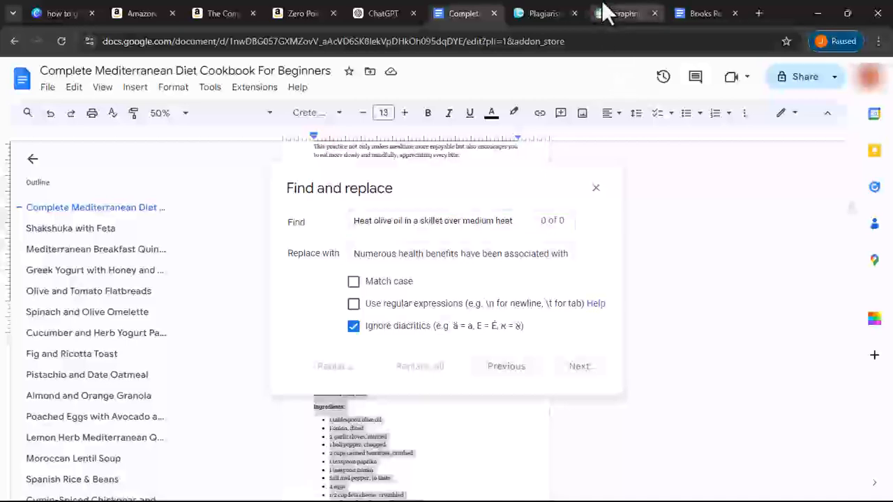
pyautogui.click(605, 13)
# - Paraphrase the olive-oil sentence in a cleared QuillBot and copy the 'warm the olive oil' rewrite
pyautogui.click(441, 187)
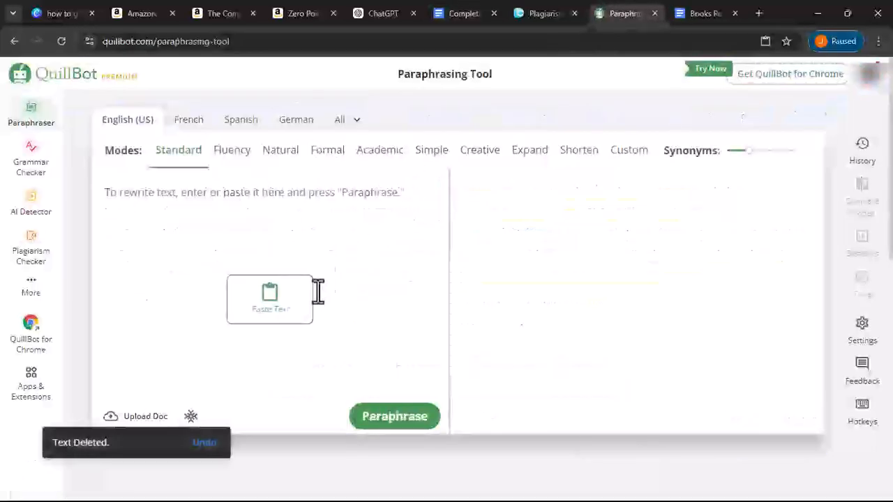
pyautogui.click(296, 311)
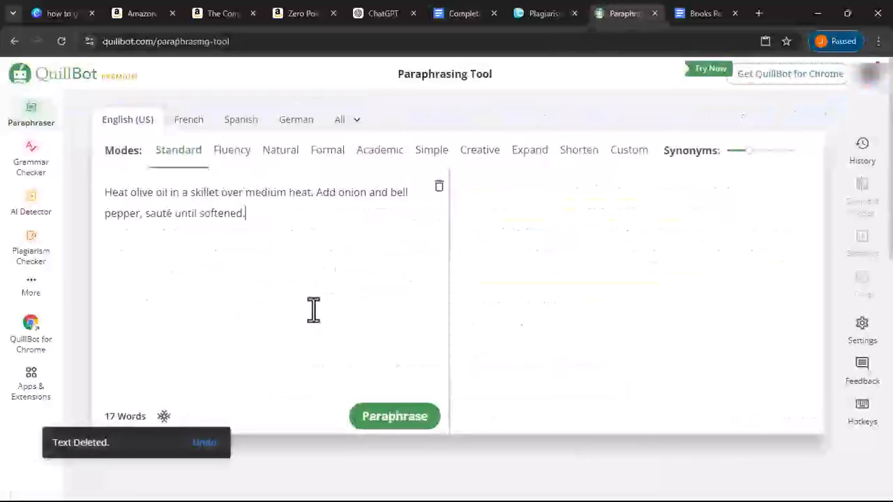
pyautogui.click(396, 425)
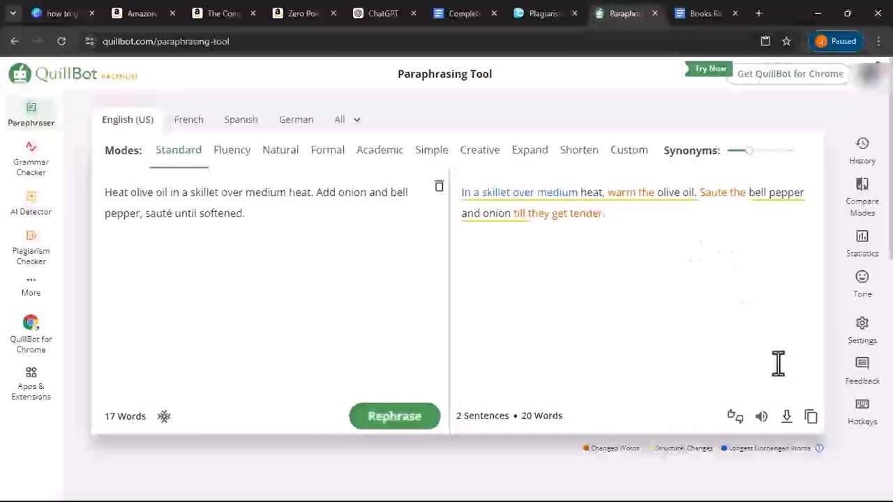
pyautogui.click(811, 418)
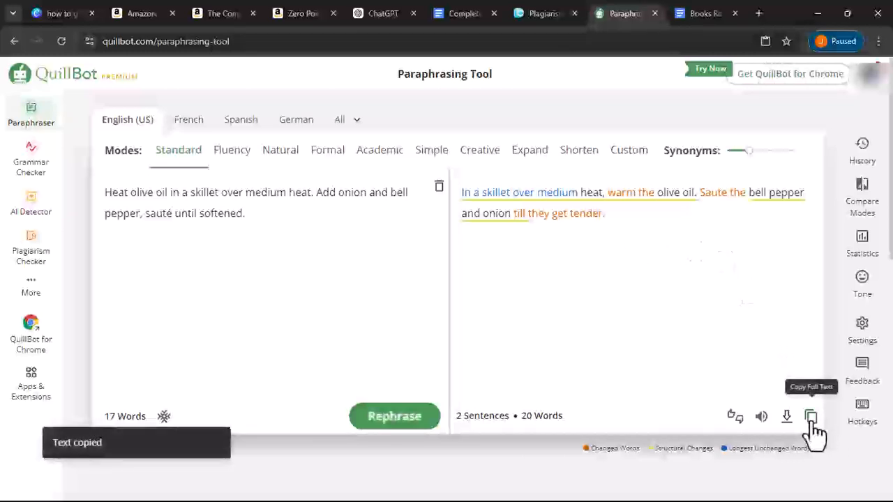
# - Paste the 'In a skillet over medium heat, warm the olive oil' paraphrase as replacement and replace all
pyautogui.click(461, 12)
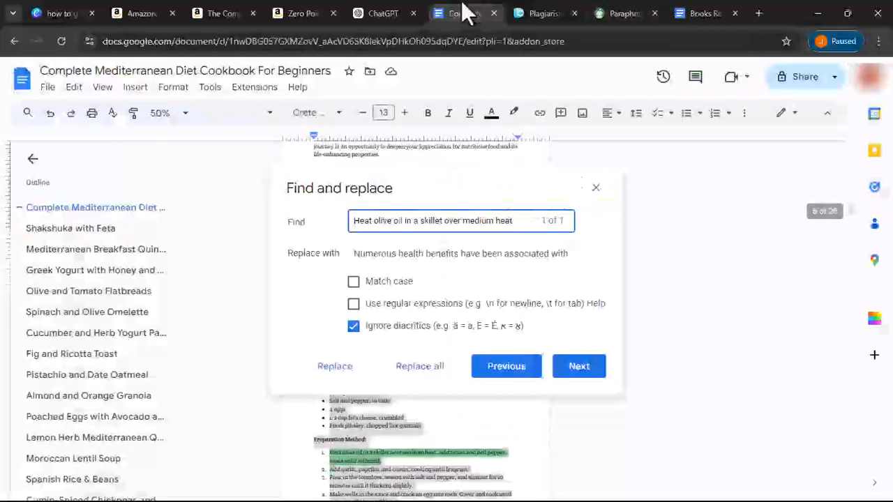
pyautogui.tripleClick(473, 254)
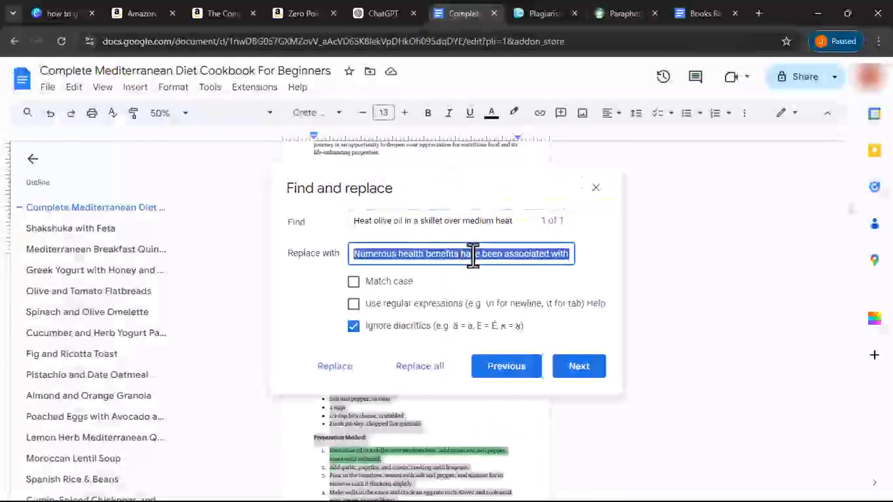
pyautogui.hotkey('ctrl', 'v')
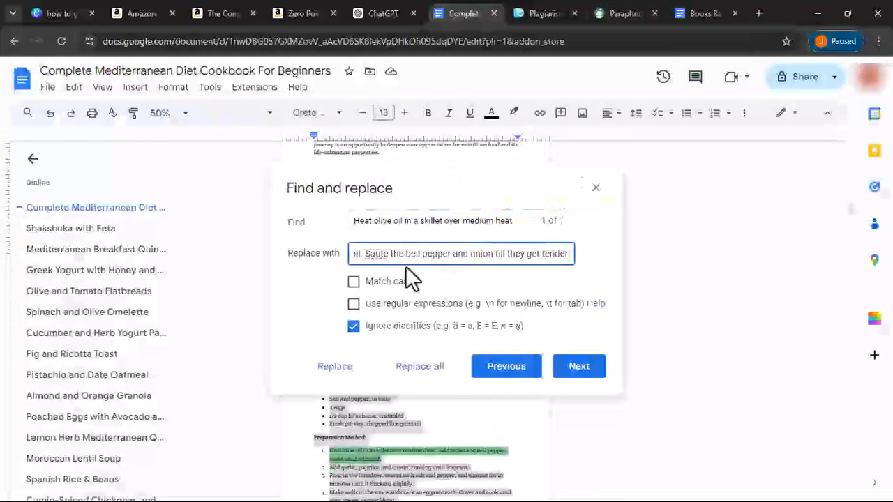
pyautogui.click(425, 369)
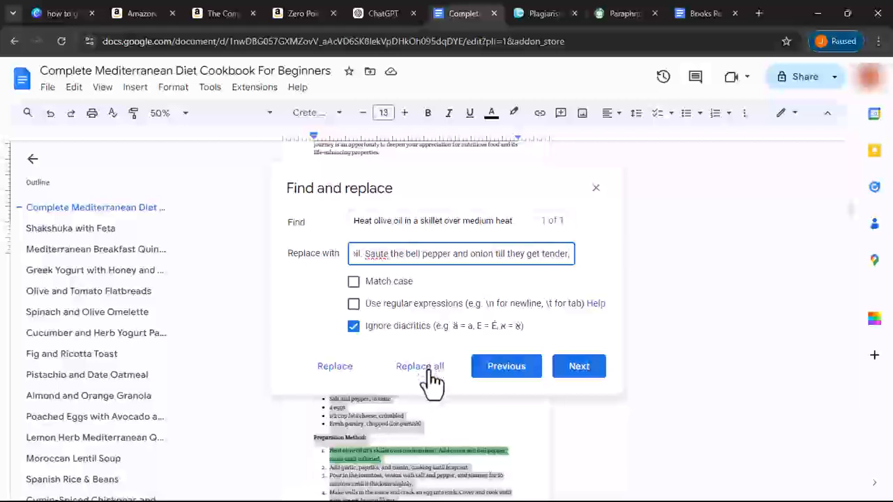
pyautogui.click(427, 368)
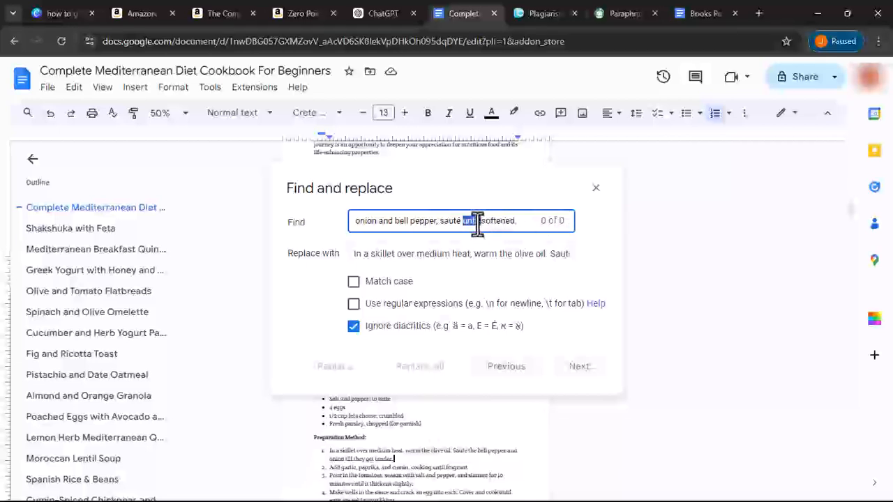
pyautogui.click(467, 257)
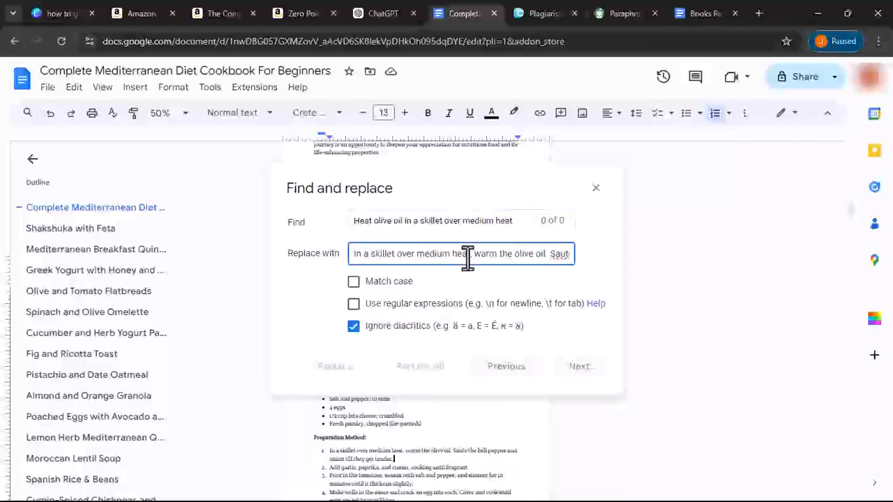
# - Copy the flagged 'Make wells in the sauce…' sentence from Duplichecker into the cookbook's Find field
pyautogui.click(536, 13)
pyautogui.scroll(-2, 258, 171)
pyautogui.moveTo(73, 197); pyautogui.dragTo(208, 213)
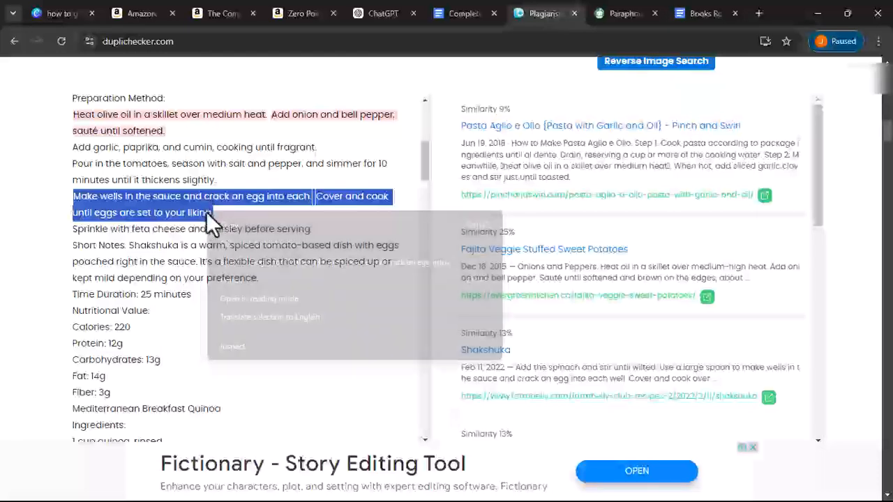
pyautogui.click(464, 11)
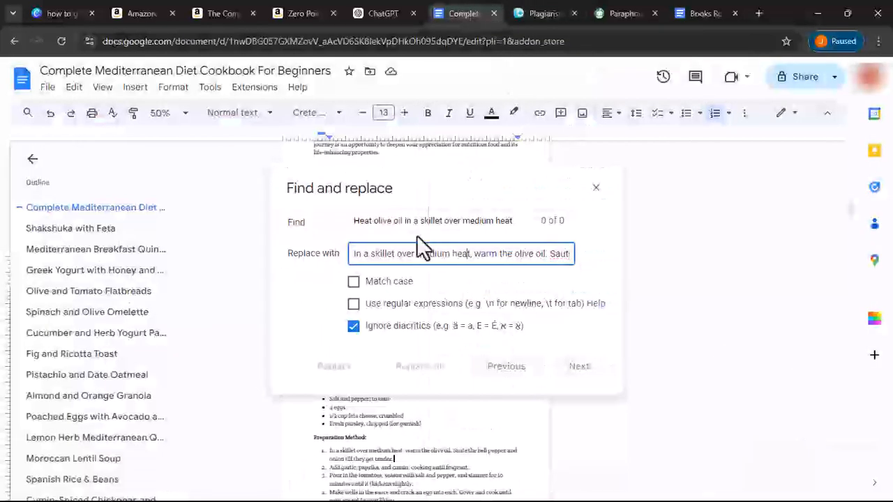
pyautogui.tripleClick(416, 222)
pyautogui.rightClick(416, 221)
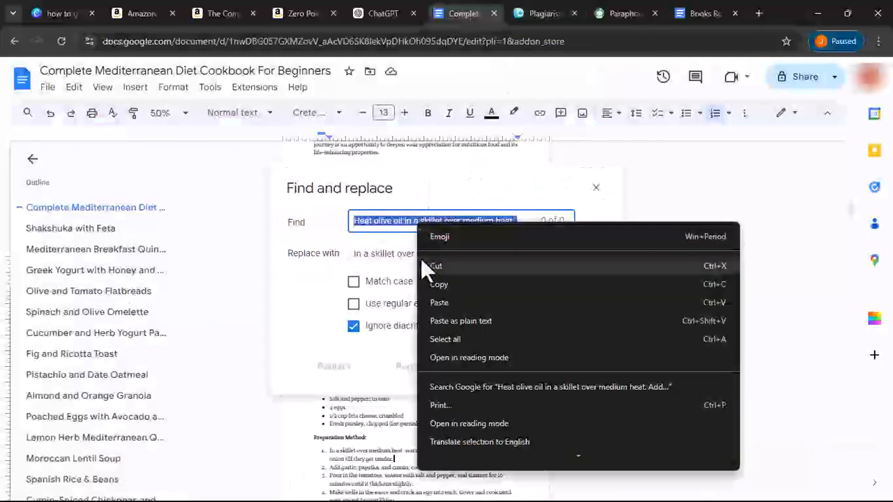
pyautogui.click(428, 302)
pyautogui.click(617, 16)
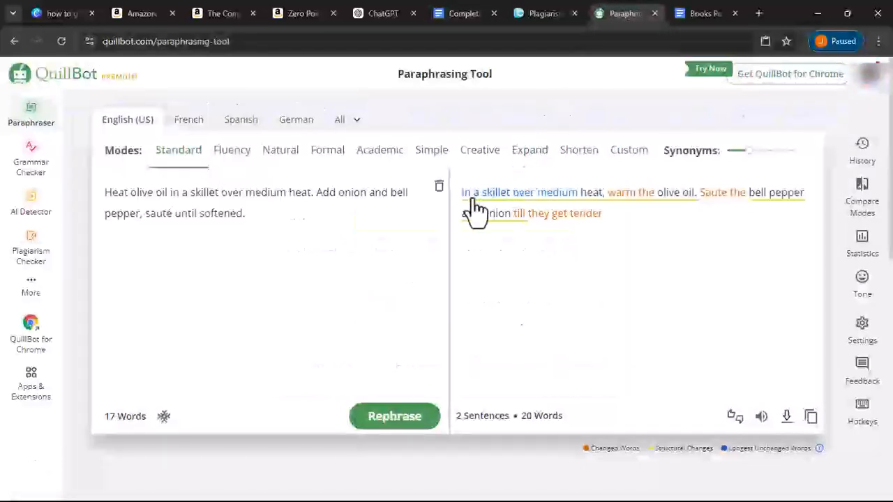
# - Paraphrase 'Make wells in the sauce and crack an egg into each' in QuillBot and copy the rewrite
pyautogui.click(439, 186)
pyautogui.click(275, 300)
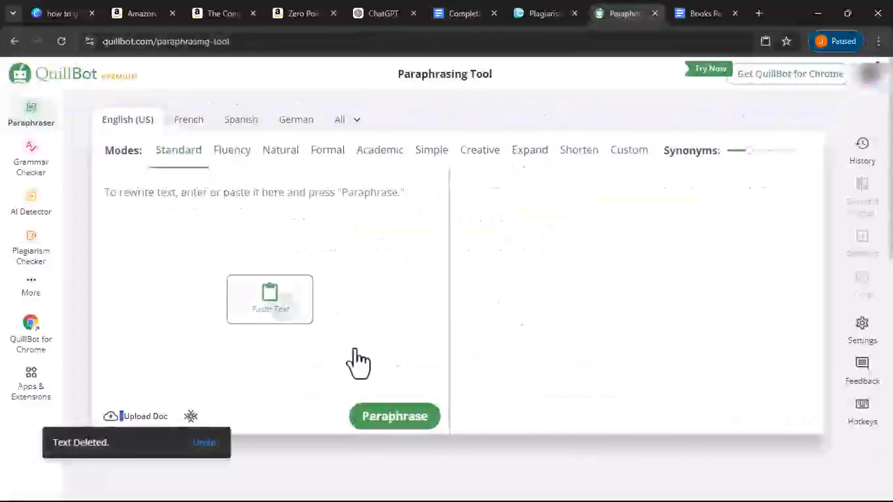
pyautogui.click(392, 419)
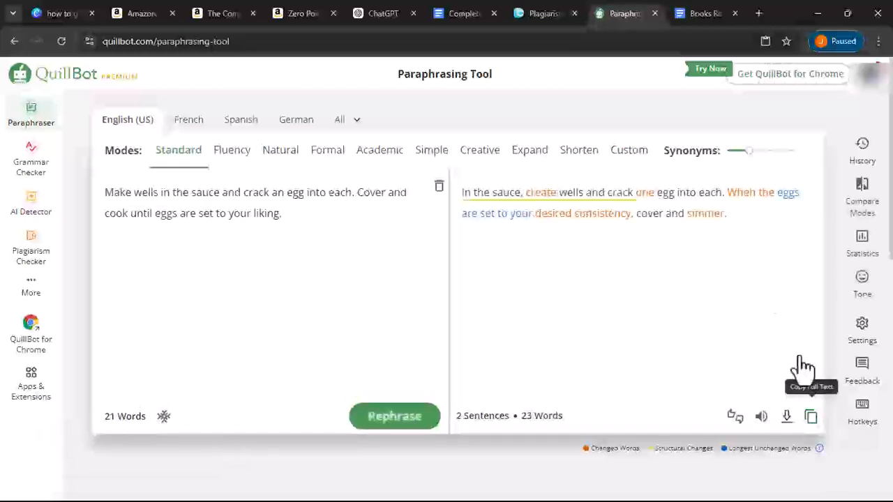
pyautogui.click(812, 418)
pyautogui.click(441, 12)
# - Clear the Replace with field and try pasting the copied paraphrase into it
pyautogui.click(441, 256)
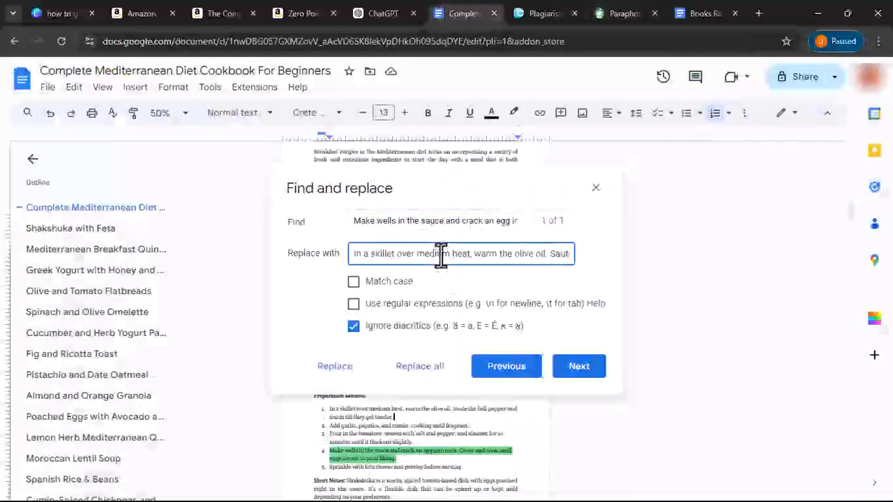
pyautogui.hotkey('ctrl', 'a')
pyautogui.rightClick(441, 254)
pyautogui.click(490, 341)
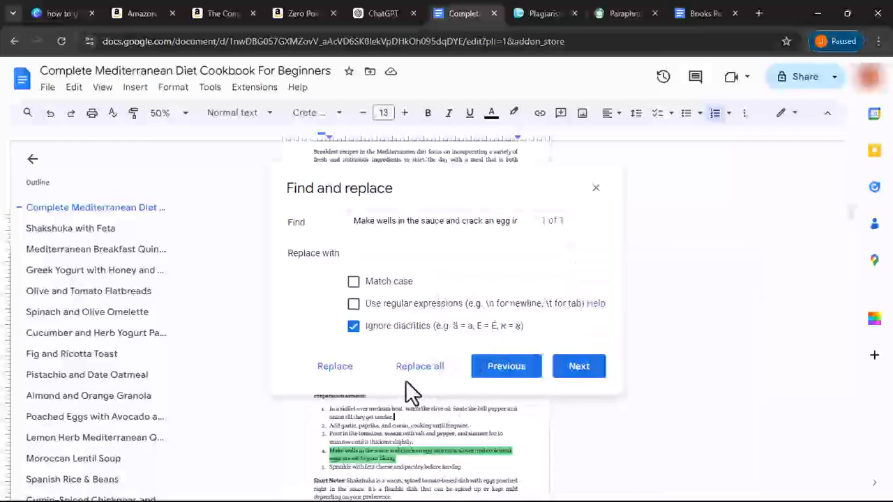
pyautogui.click(423, 253)
pyautogui.rightClick(423, 253)
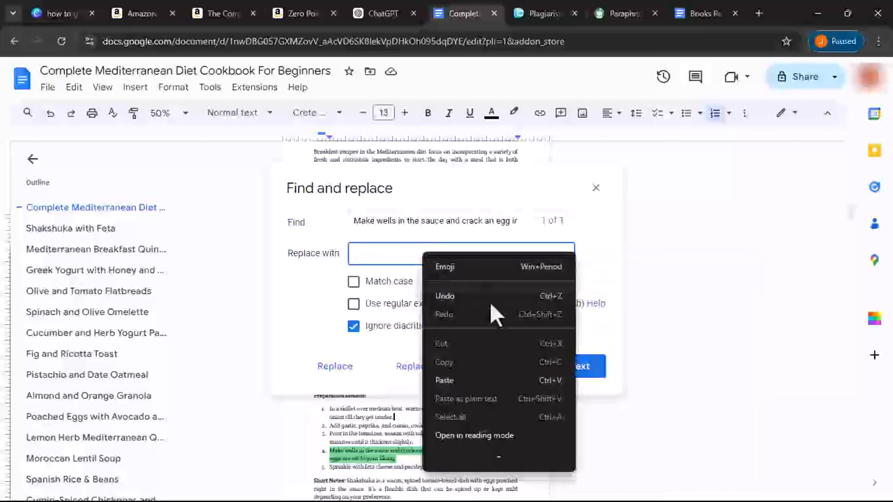
pyautogui.click(466, 380)
# - Re-copy the paraphrase and replace all, so the egg step reads 'In the sauce, create wells and crack one egg into each'
pyautogui.click(622, 16)
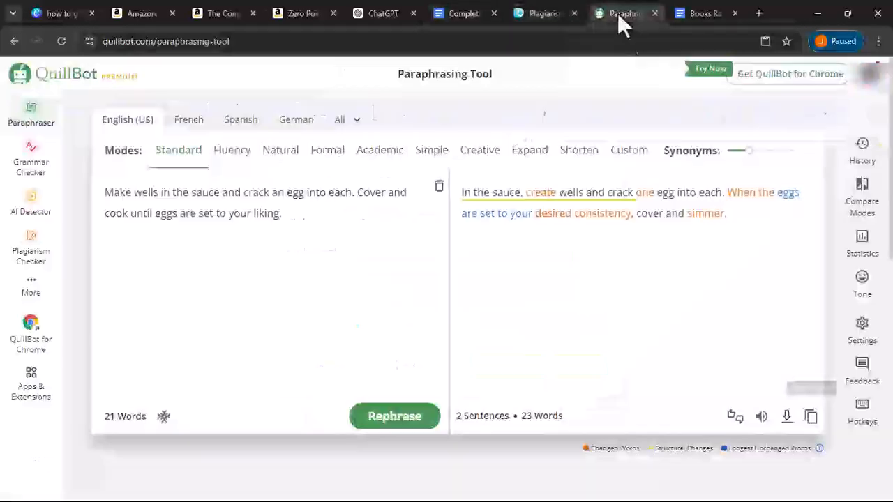
pyautogui.click(810, 417)
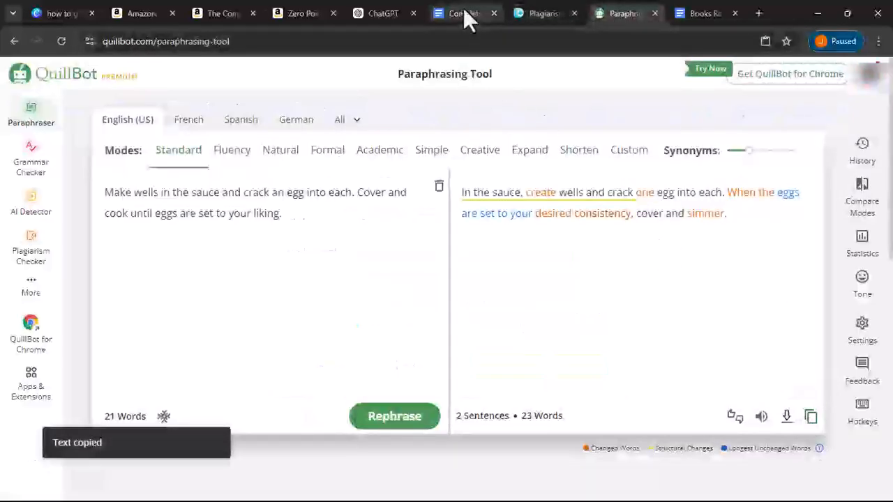
pyautogui.click(463, 14)
pyautogui.rightClick(446, 257)
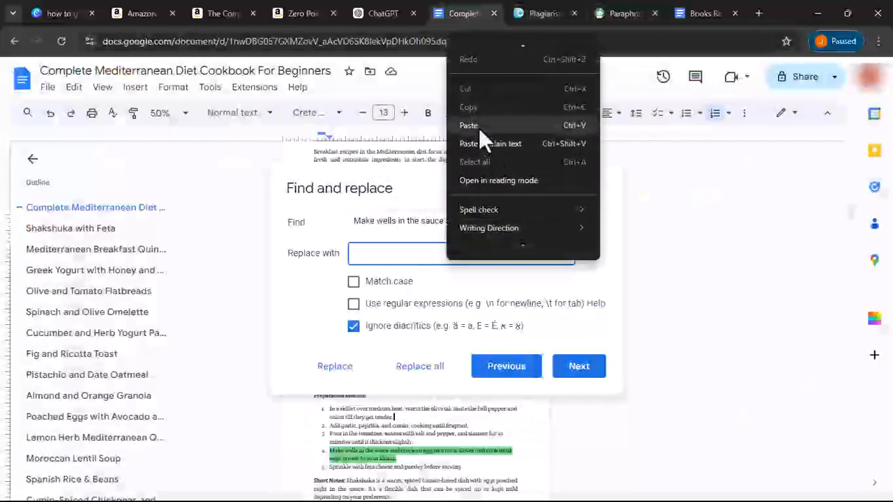
pyautogui.click(479, 126)
pyautogui.click(420, 366)
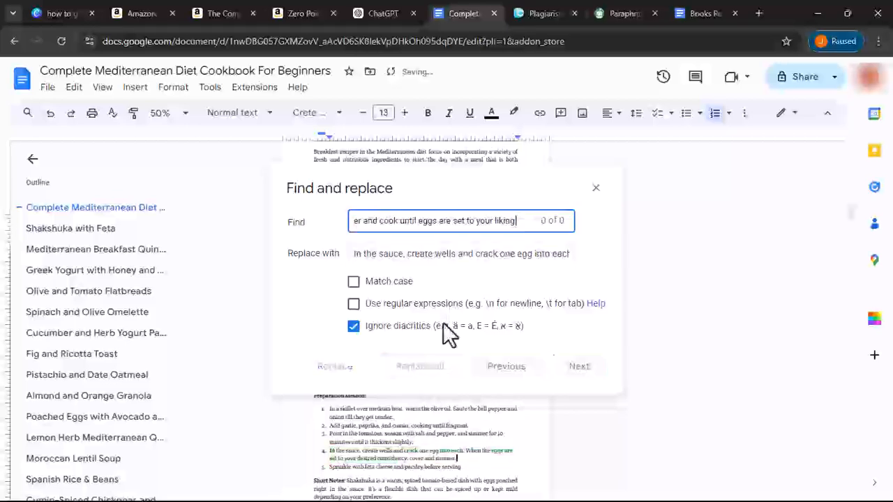
pyautogui.click(530, 16)
pyautogui.scroll(-5, 300, 259)
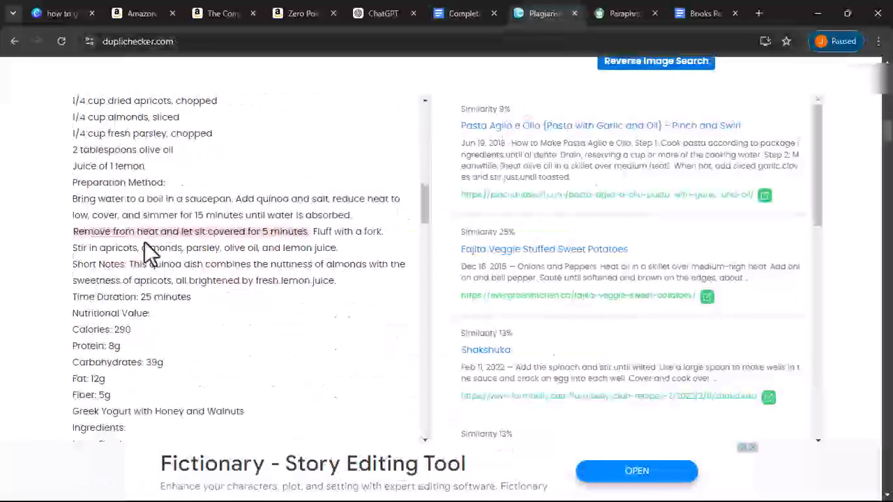
# - Select and copy the quinoa sentence 'Remove from heat and let sit covered for 5 minutes.'
pyautogui.moveTo(112, 229); pyautogui.dragTo(206, 217)
pyautogui.moveTo(208, 217); pyautogui.dragTo(247, 238)
pyautogui.click(220, 244)
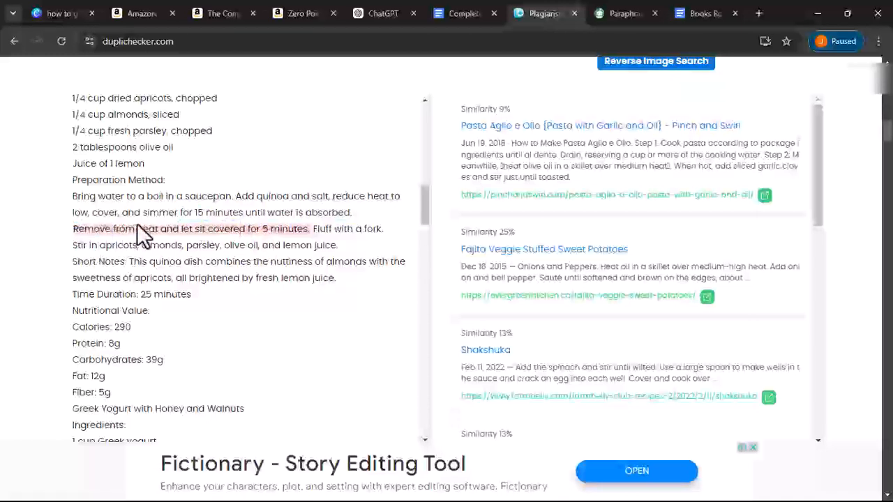
pyautogui.tripleClick(111, 229)
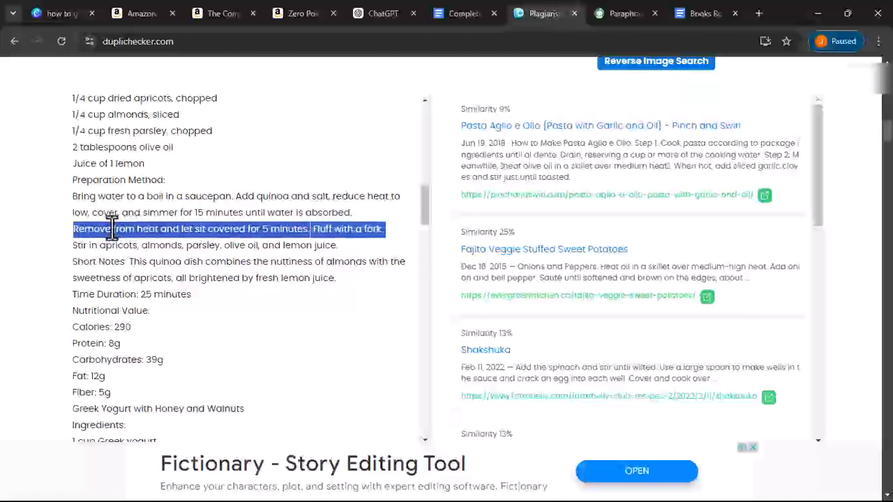
pyautogui.moveTo(73, 229); pyautogui.dragTo(305, 229)
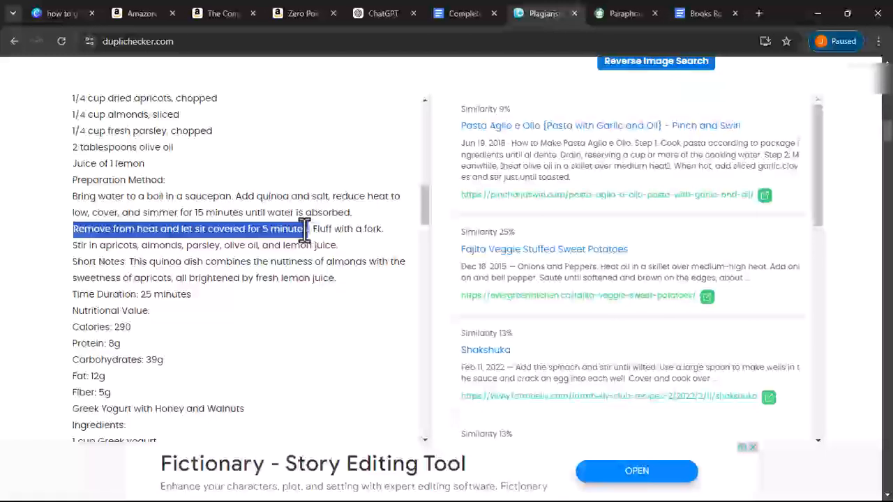
pyautogui.doubleClick(305, 229)
pyautogui.doubleClick(304, 231)
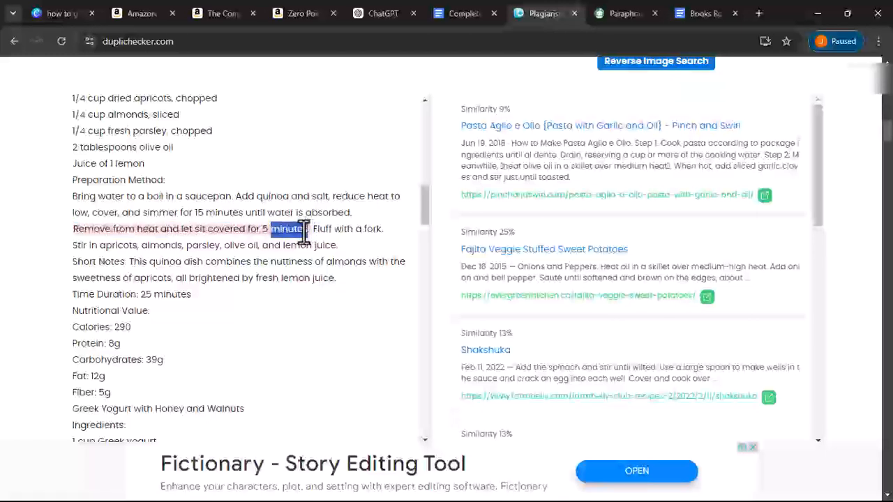
pyautogui.click(70, 231)
pyautogui.moveTo(73, 231); pyautogui.dragTo(309, 232)
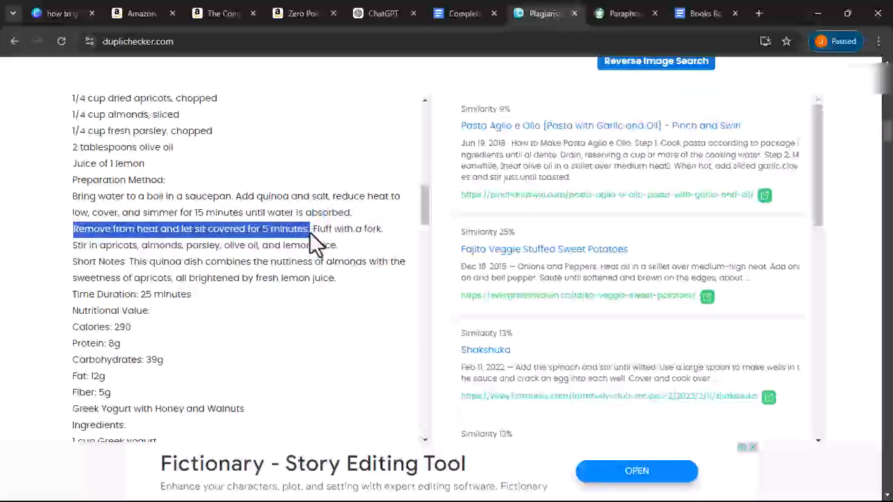
pyautogui.rightClick(304, 232)
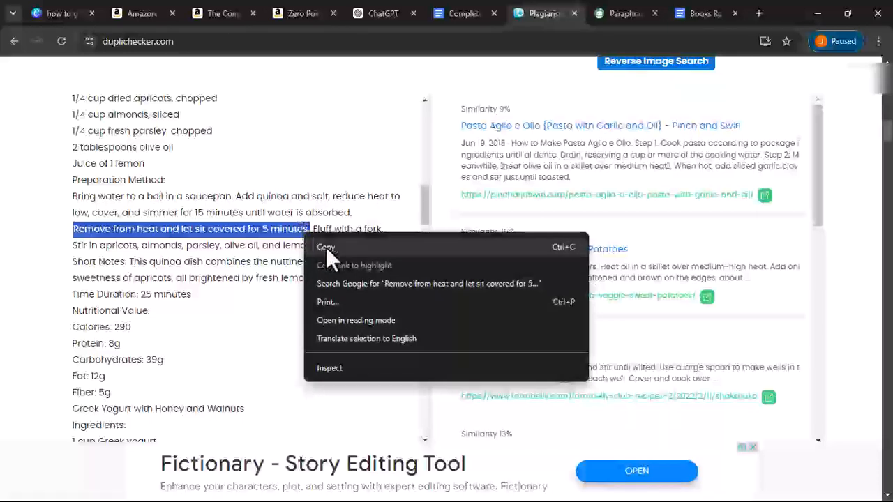
pyautogui.click(325, 247)
pyautogui.click(466, 18)
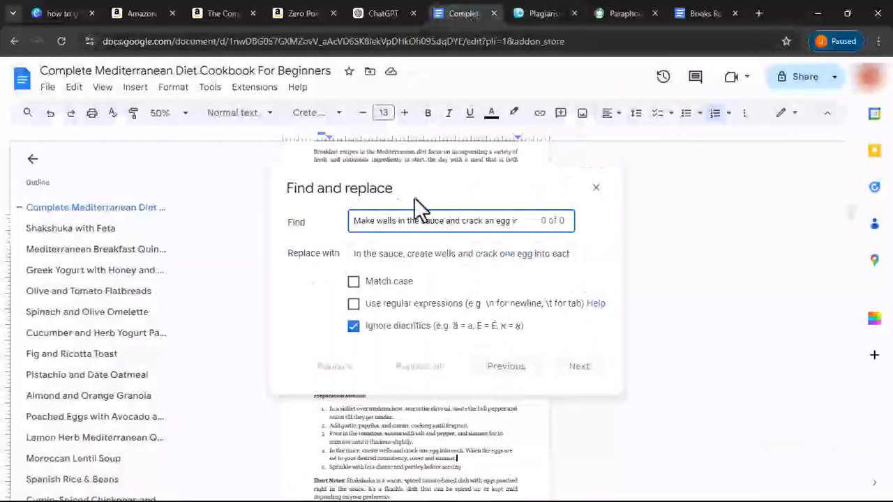
# - Search the cookbook for 'Remove from heat and let sit covered for 5 minutes.'
pyautogui.hotkey('ctrl', 'a')
pyautogui.rightClick(408, 219)
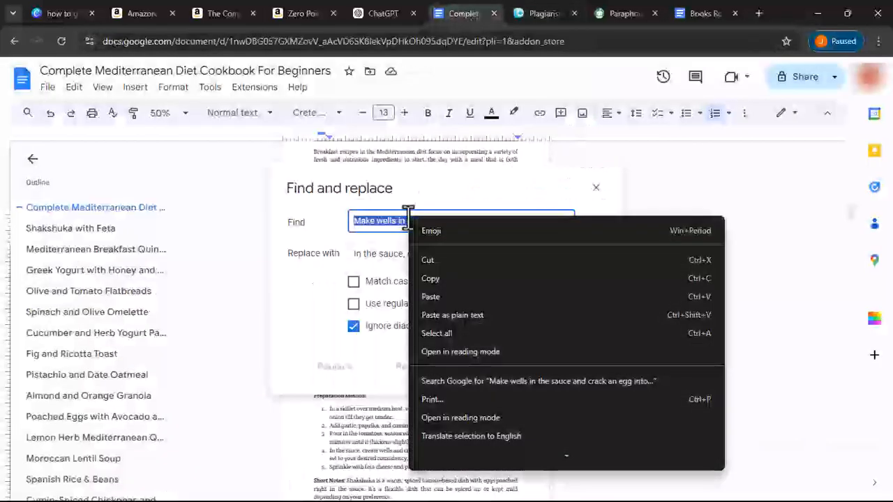
pyautogui.click(424, 293)
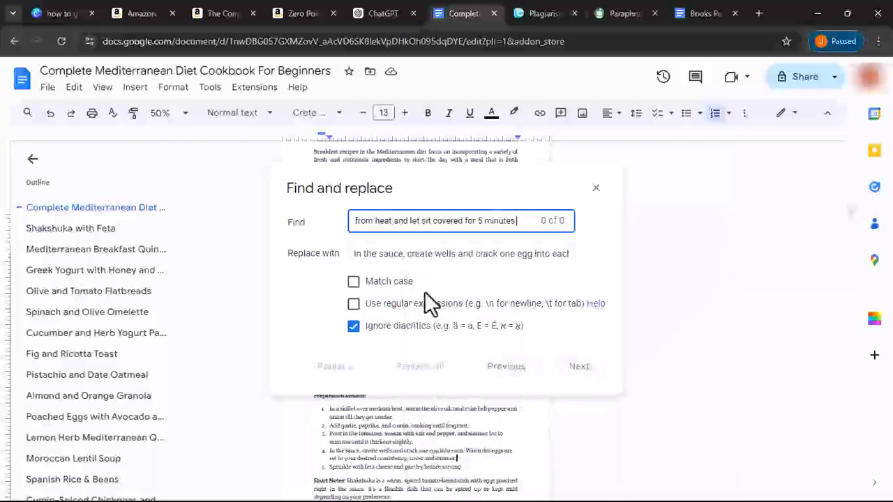
# - Paraphrase the Remove from heat sentence in QuillBot and copy the rewording
pyautogui.click(628, 13)
pyautogui.click(439, 187)
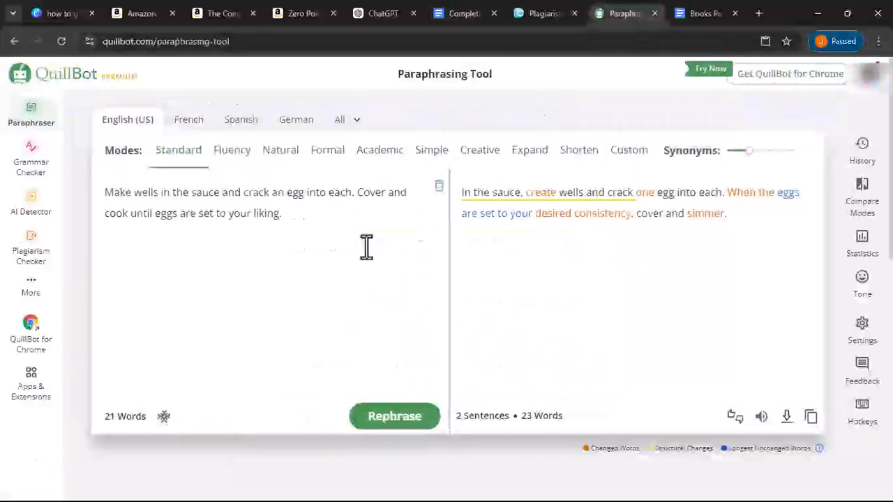
pyautogui.click(289, 309)
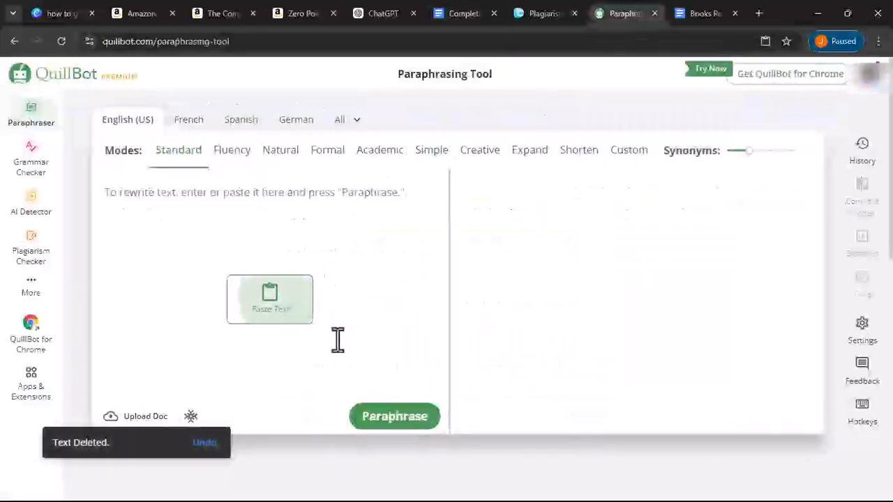
pyautogui.click(373, 416)
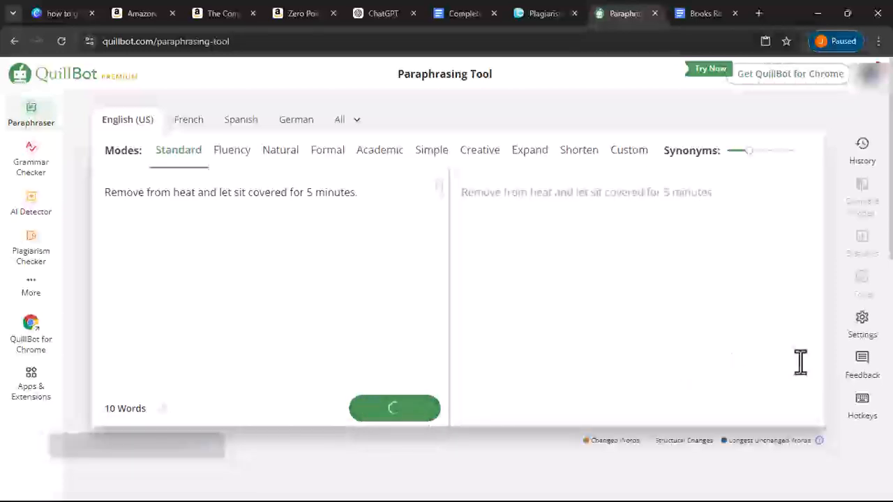
pyautogui.click(811, 417)
# - Enter 'After turning off the heat, leave covered for five minutes' as the replacement text
pyautogui.click(460, 12)
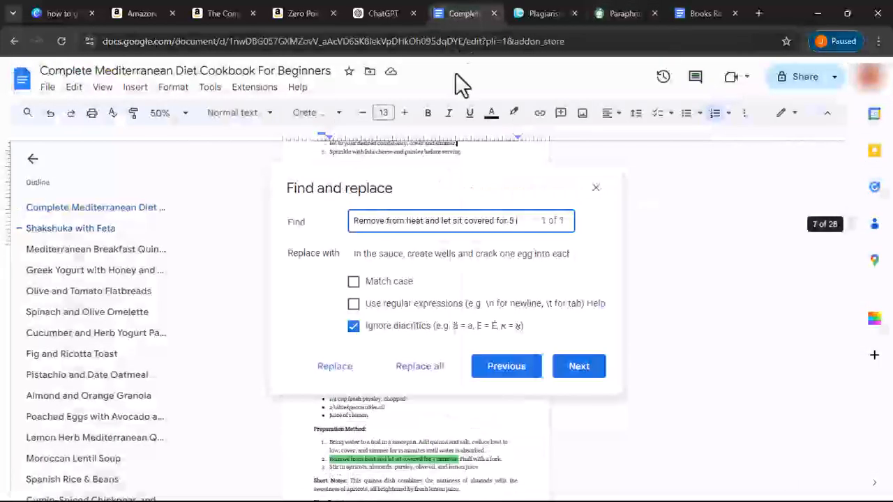
pyautogui.tripleClick(413, 253)
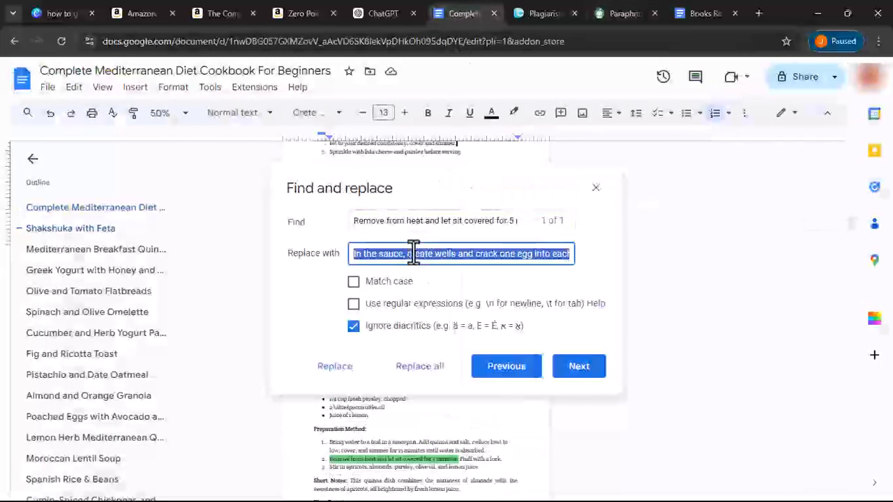
pyautogui.rightClick(413, 253)
pyautogui.click(455, 333)
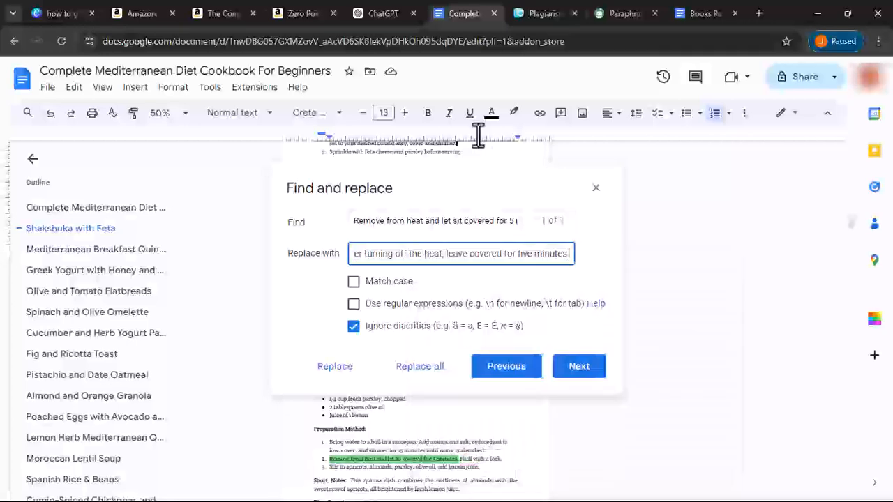
pyautogui.click(536, 18)
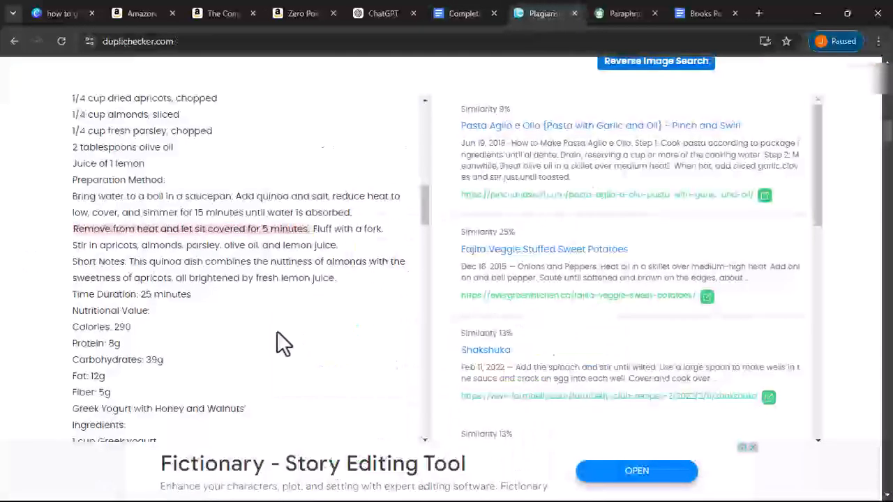
# - Copy 'Top with tomatoes, olives, and feta cheese', then replace the quinoa resting sentence with its rewording
pyautogui.scroll(-8, 289, 307)
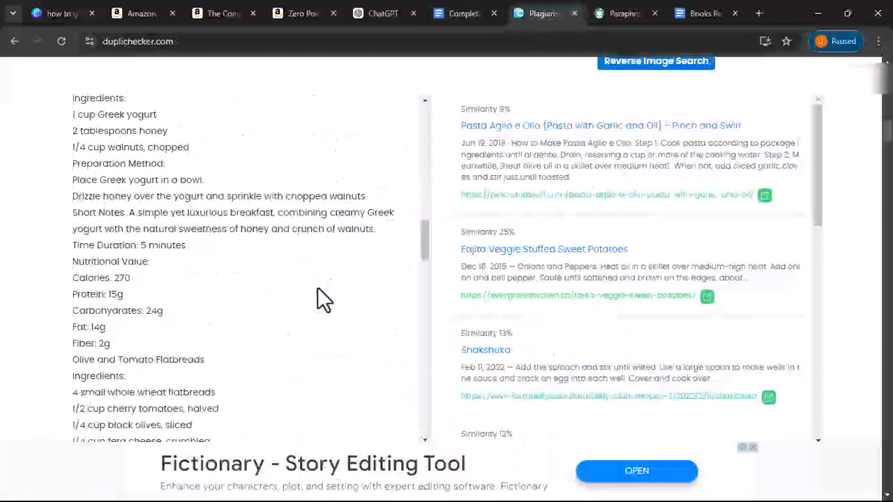
pyautogui.scroll(-2, 317, 288)
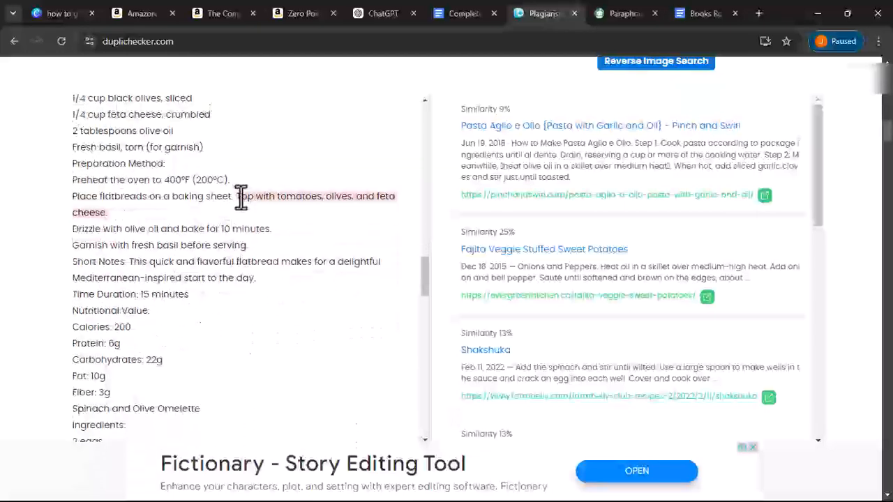
pyautogui.moveTo(238, 200); pyautogui.dragTo(244, 213)
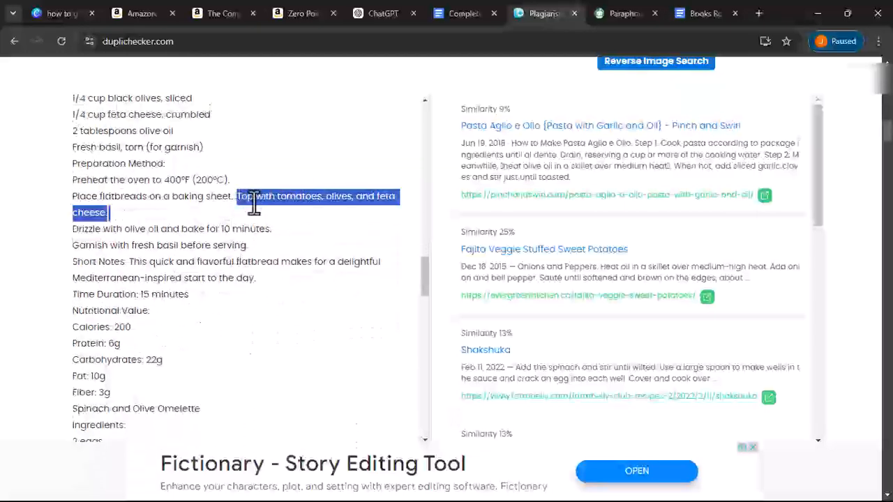
pyautogui.click(252, 199)
pyautogui.tripleClick(238, 196)
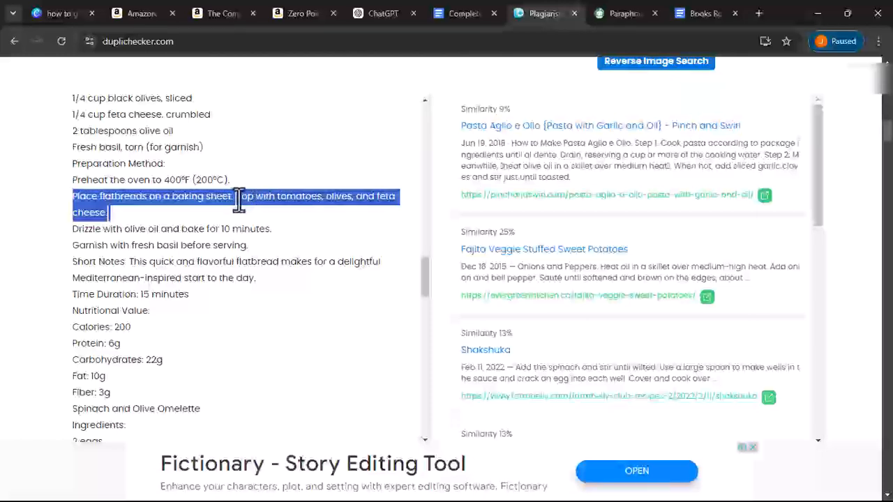
pyautogui.click(239, 201)
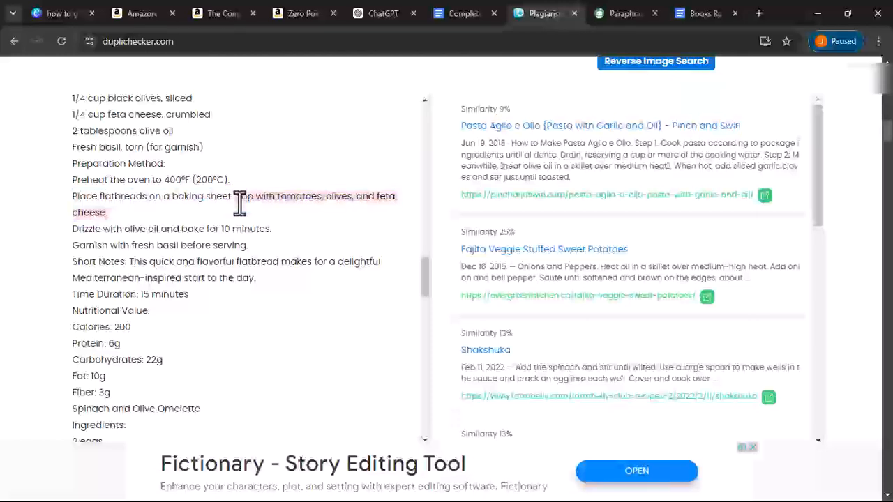
pyautogui.moveTo(238, 199); pyautogui.dragTo(237, 213)
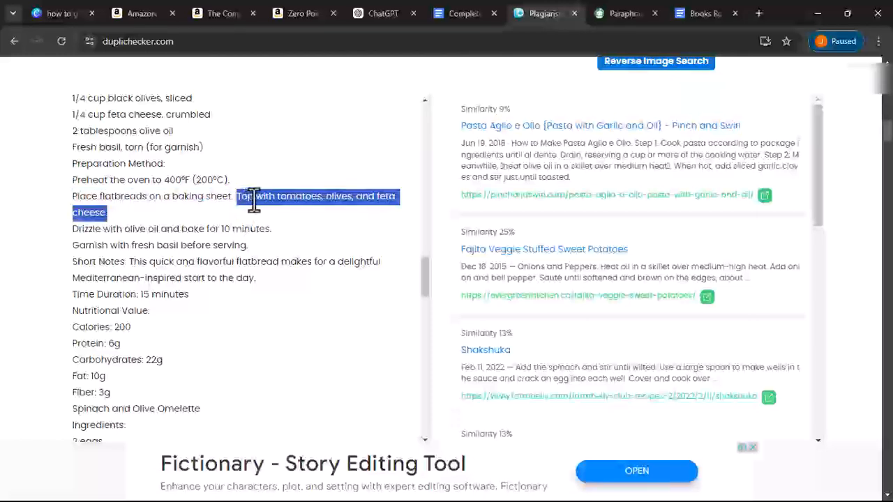
pyautogui.rightClick(253, 199)
pyautogui.click(279, 211)
pyautogui.click(436, 25)
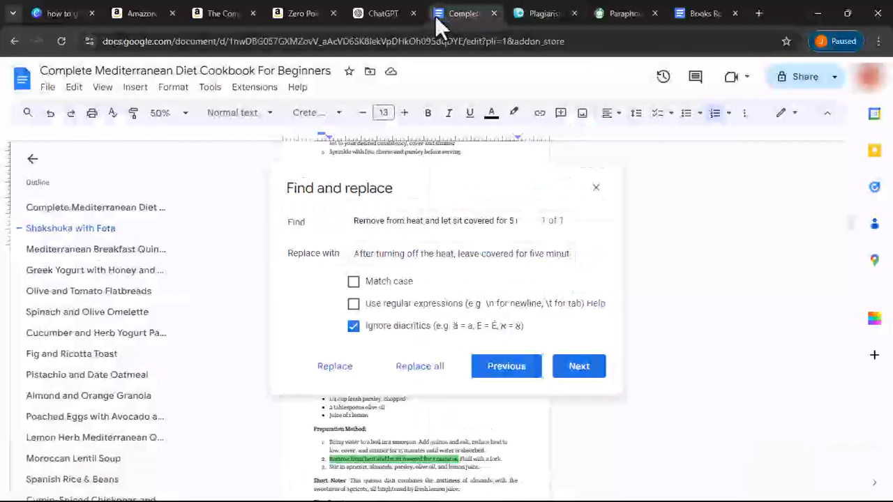
pyautogui.click(401, 369)
# - Search the cookbook for 'Top with tomatoes, olives, and feta cheese'
pyautogui.tripleClick(399, 221)
pyautogui.rightClick(398, 220)
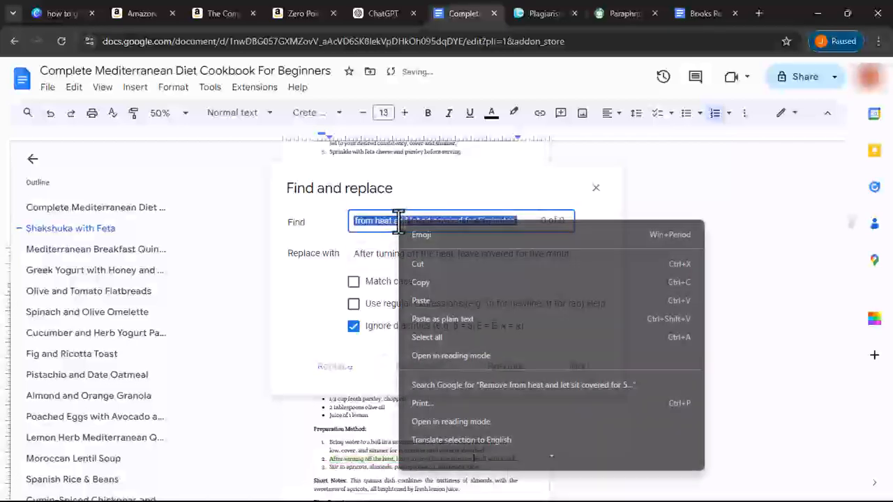
pyautogui.click(429, 299)
# - In a floating QuillBot window, rephrase it as 'Add feta cheese, tomatoes, and olives on top' and copy it
pyautogui.moveTo(621, 13); pyautogui.dragTo(453, 3)
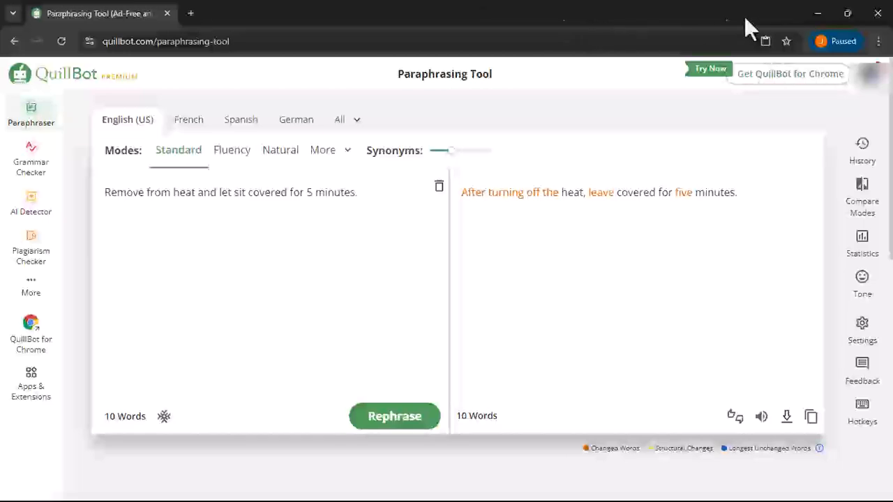
pyautogui.click(846, 13)
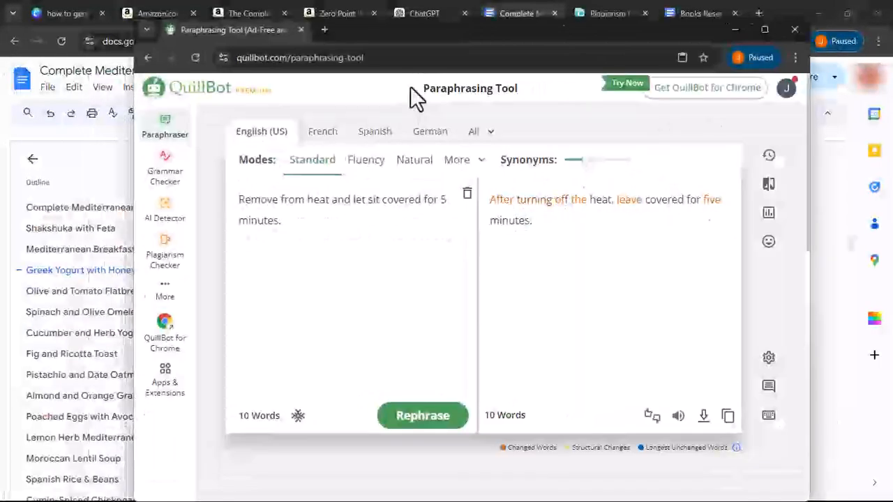
pyautogui.click(385, 58)
pyautogui.doubleClick(386, 57)
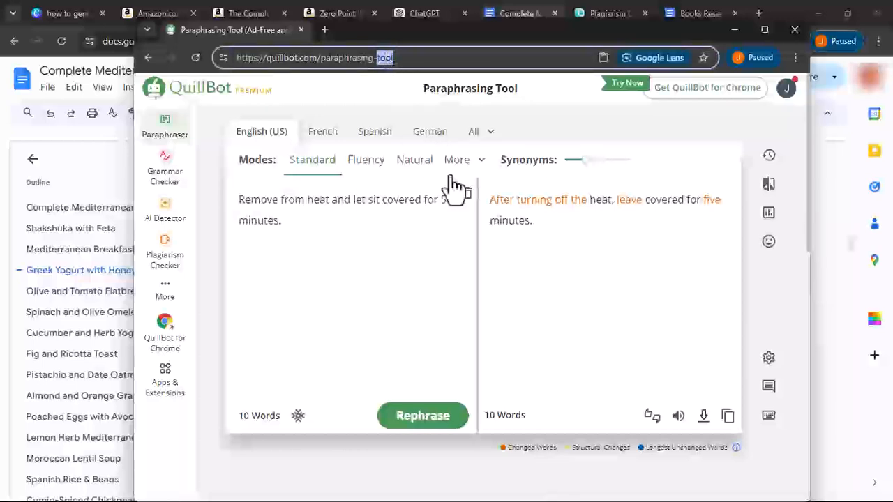
pyautogui.click(467, 194)
pyautogui.click(368, 340)
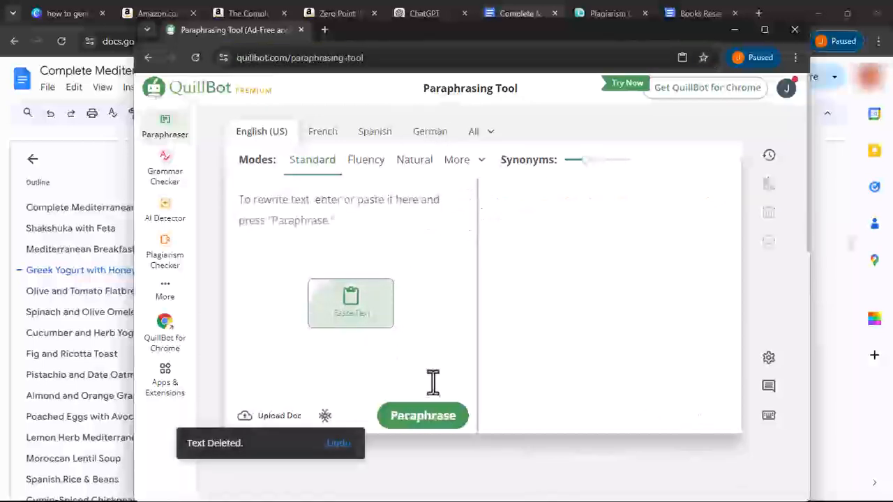
pyautogui.click(438, 419)
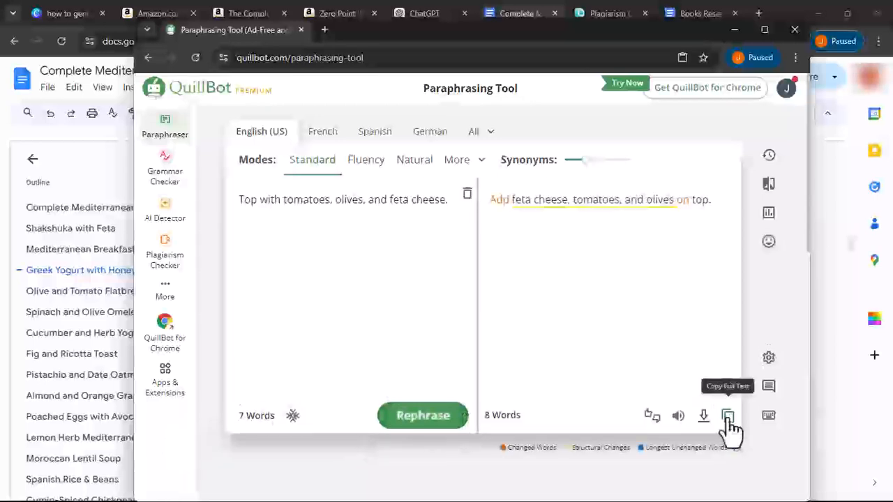
pyautogui.click(727, 416)
# - Copy the current 'leave covered for five minutes' replacement sentence and open a new browser tab
pyautogui.click(513, 14)
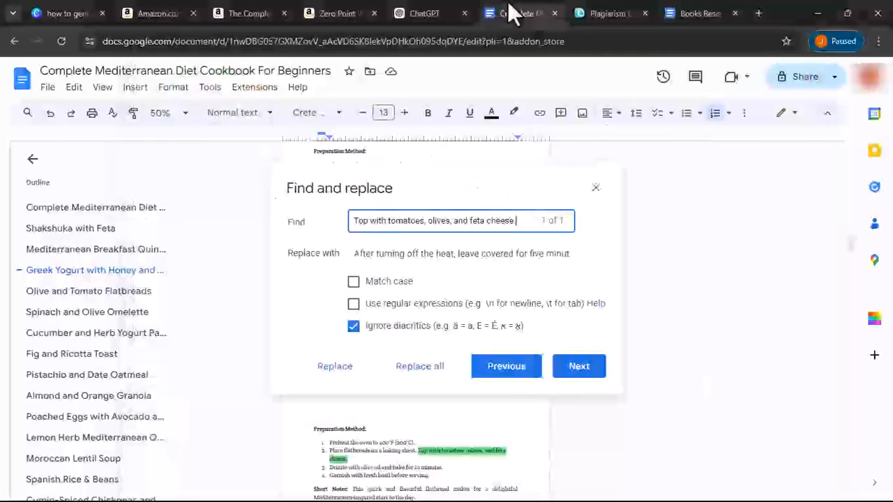
pyautogui.press('Tab')
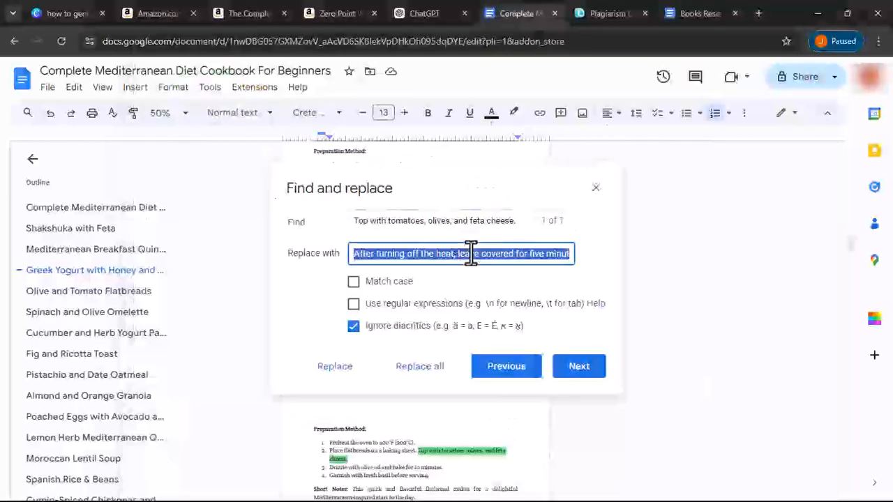
pyautogui.rightClick(471, 253)
pyautogui.click(503, 322)
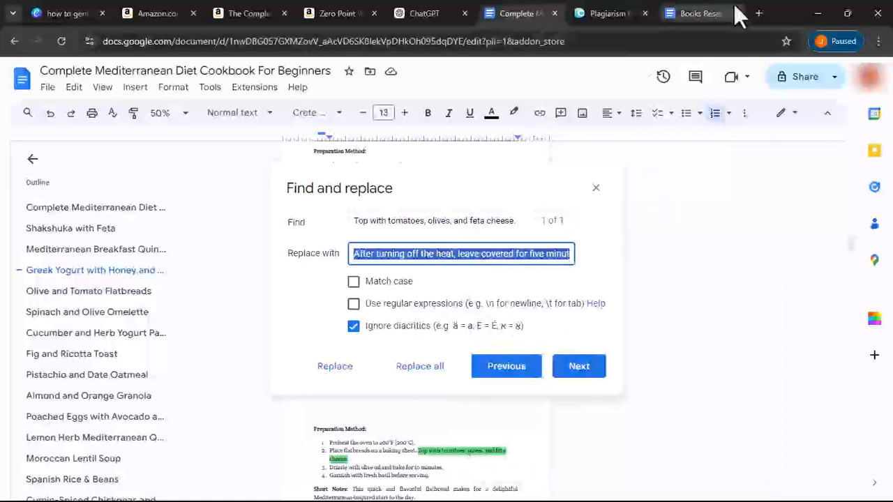
pyautogui.click(759, 13)
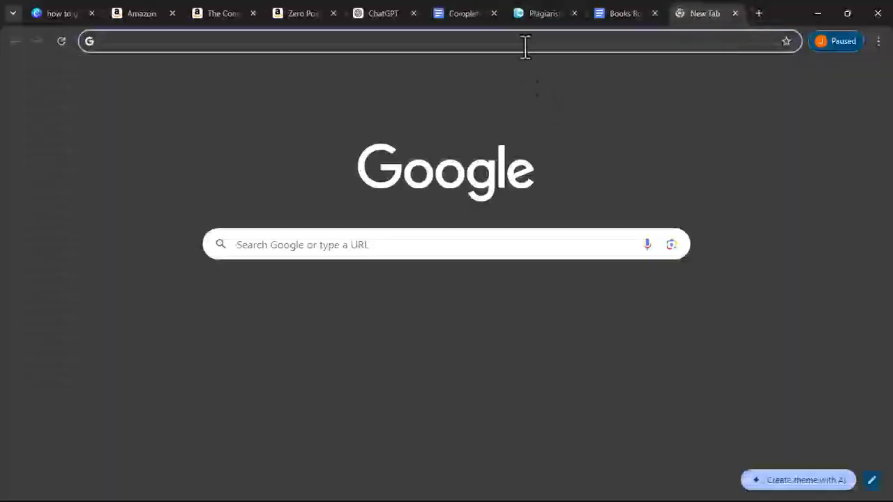
# - Search Google for 'quillbot login' and open the QuillBot login result
pyautogui.write('q')
pyautogui.press('Return')
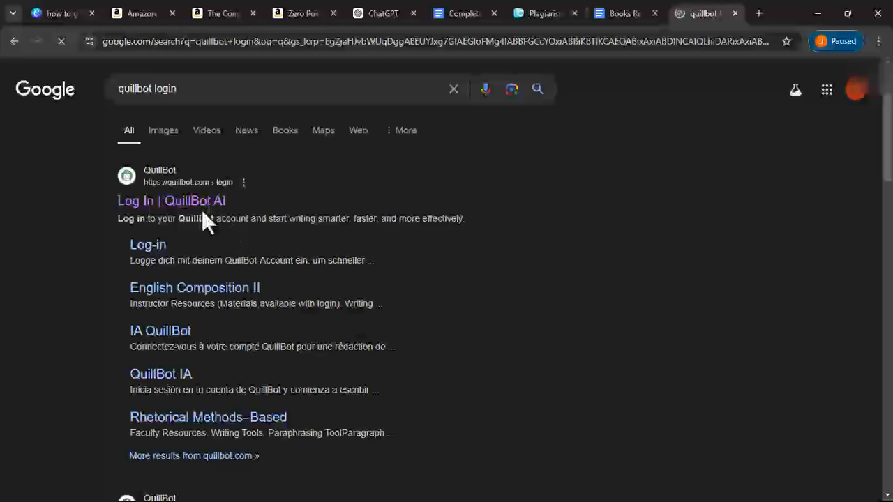
pyautogui.click(199, 203)
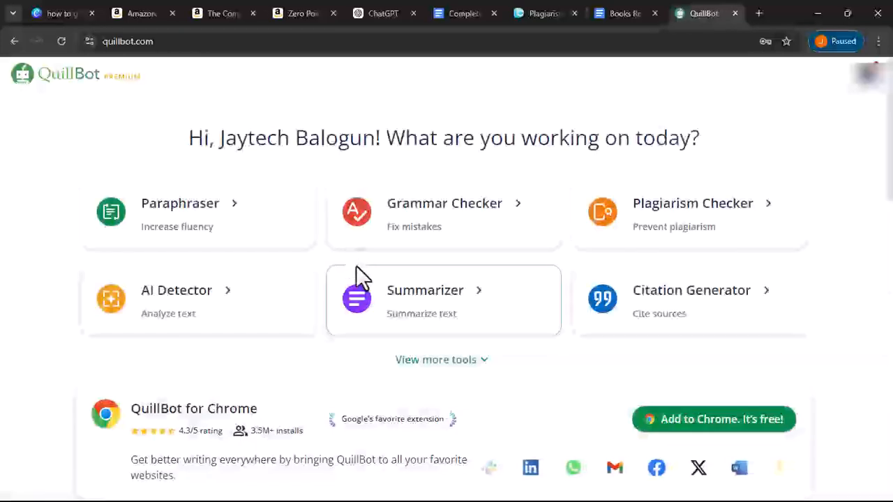
# - Paraphrase the five-minutes resting sentence in QuillBot and copy the new version
pyautogui.click(244, 220)
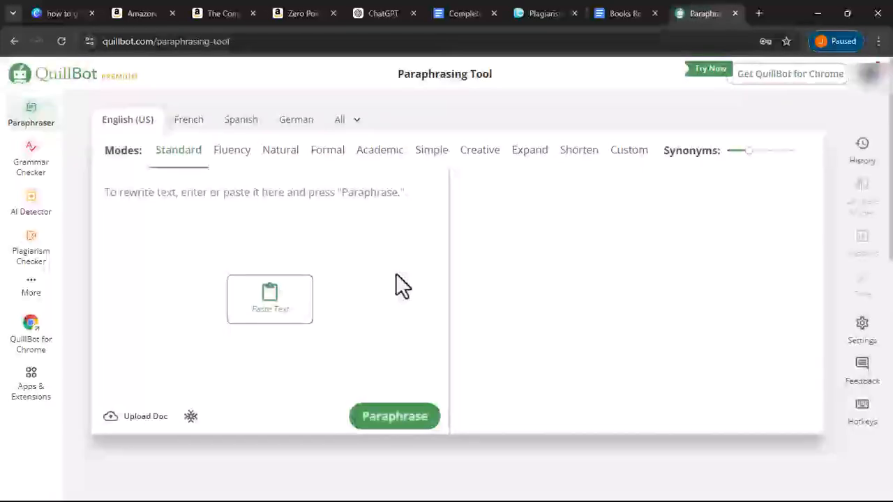
pyautogui.click(290, 307)
pyautogui.click(407, 429)
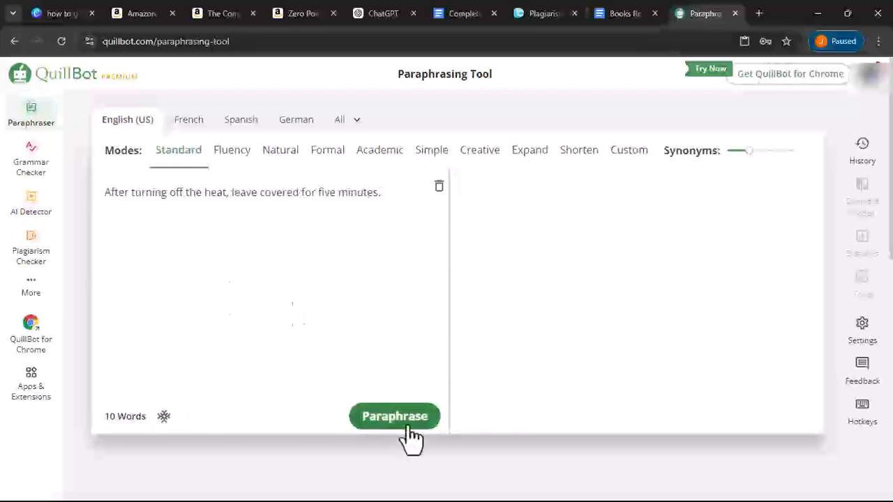
pyautogui.click(811, 416)
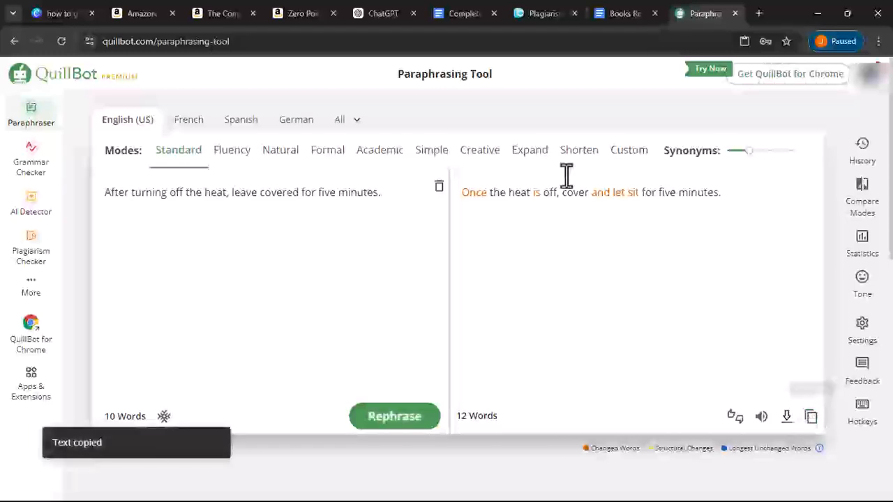
# - Replace the flagged cookbook sentence with 'Once the heat is off, cover and let sit for five minutes'
pyautogui.click(462, 13)
pyautogui.tripleClick(440, 260)
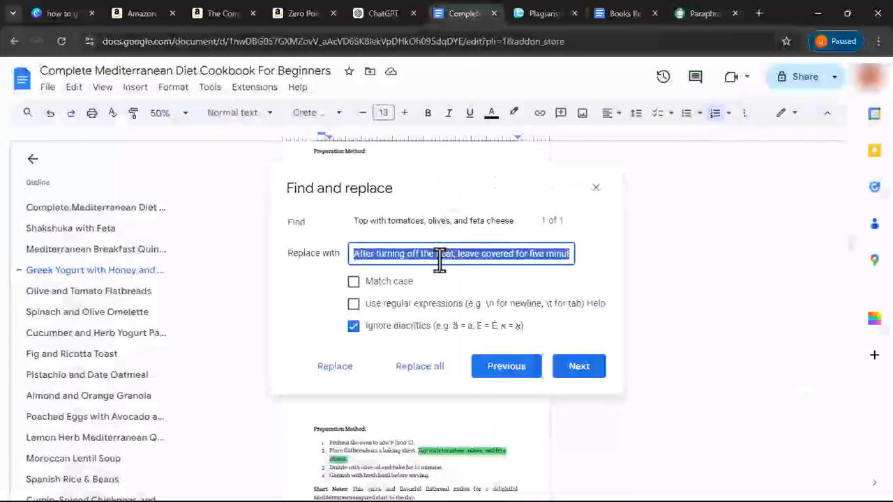
pyautogui.hotkey('ctrl', 'v')
pyautogui.click(436, 377)
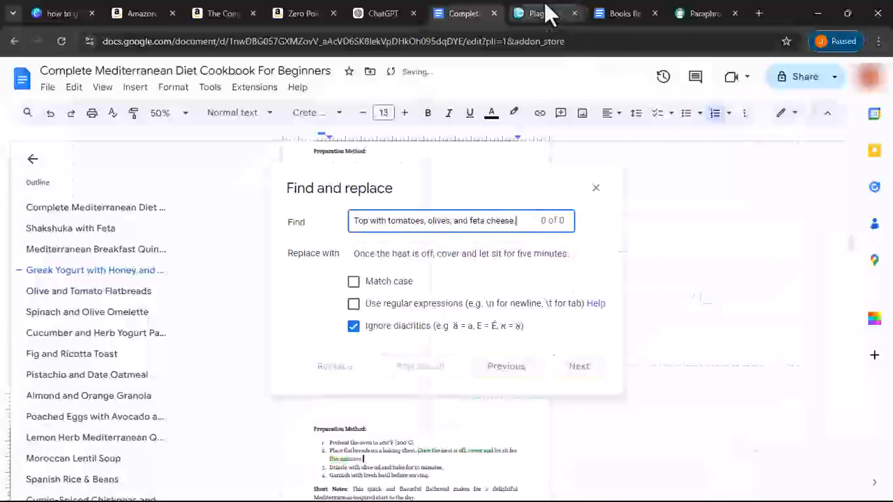
pyautogui.click(547, 11)
pyautogui.moveTo(429, 287); pyautogui.dragTo(417, 305)
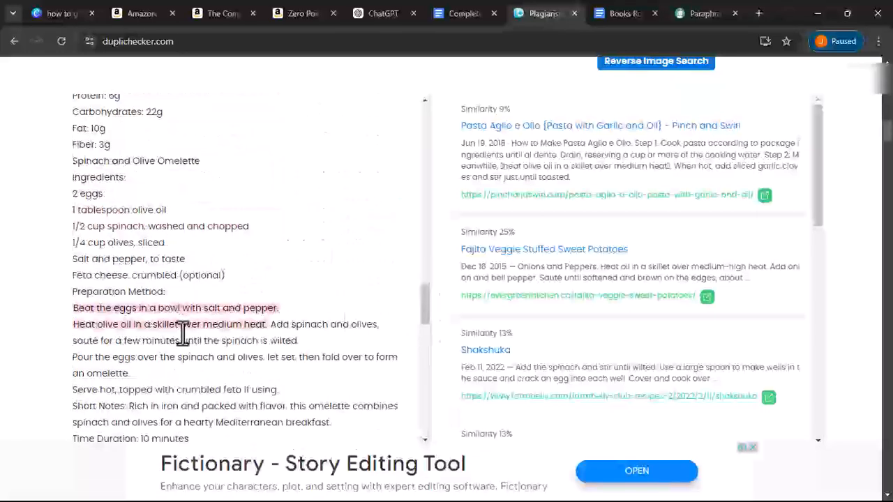
# - Copy the flagged sentence 'Beat the eggs in a bowl with salt and pepper.' in Duplichecker
pyautogui.tripleClick(86, 308)
pyautogui.click(65, 313)
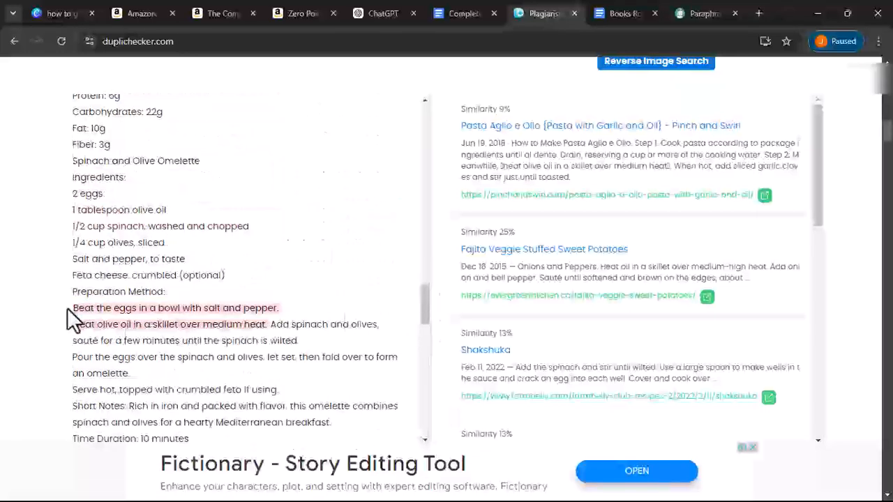
pyautogui.moveTo(72, 308); pyautogui.dragTo(271, 311)
pyautogui.rightClick(271, 311)
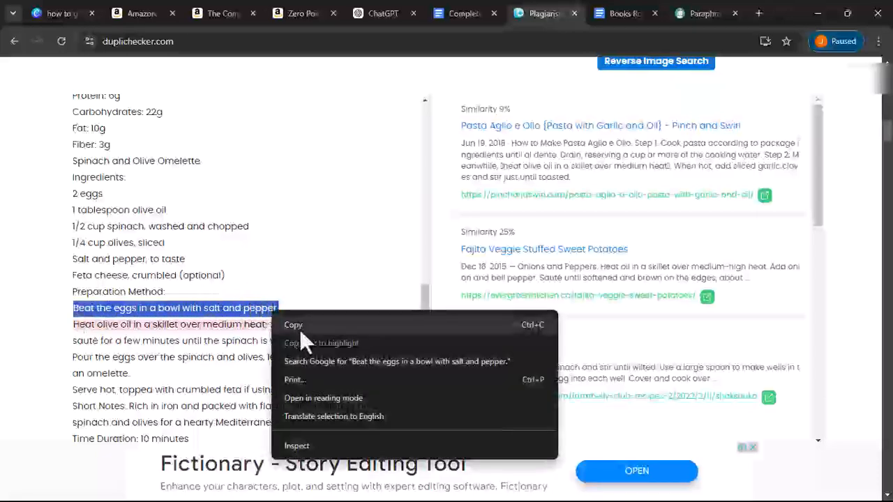
pyautogui.click(299, 329)
# - Make the egg-beating sentence the search text in the cookbook's Find field
pyautogui.click(444, 10)
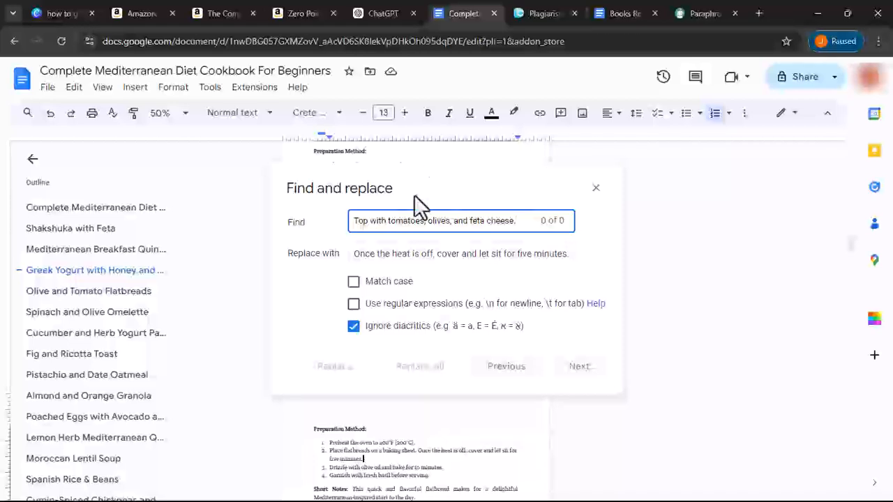
pyautogui.rightClick(408, 223)
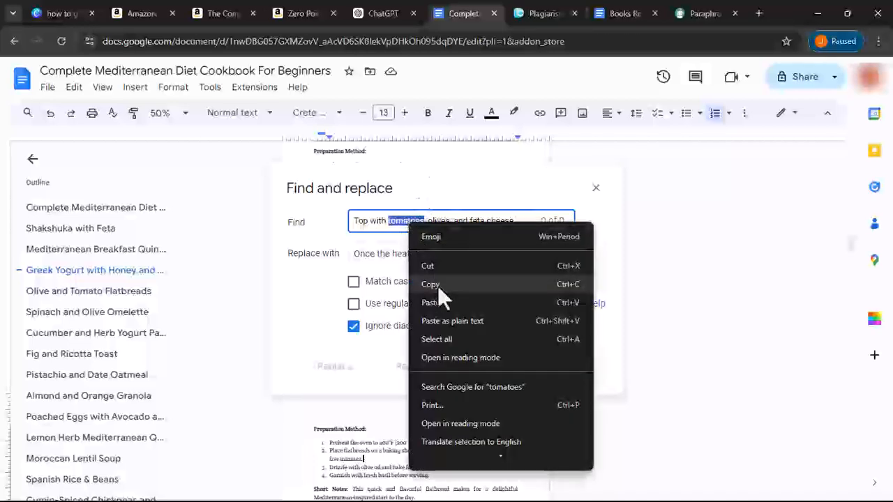
pyautogui.click(437, 297)
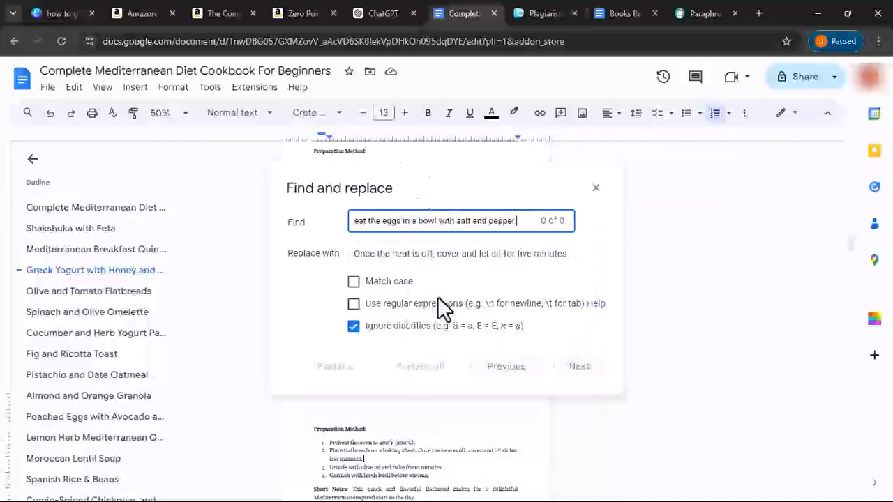
pyautogui.tripleClick(415, 227)
pyautogui.rightClick(415, 228)
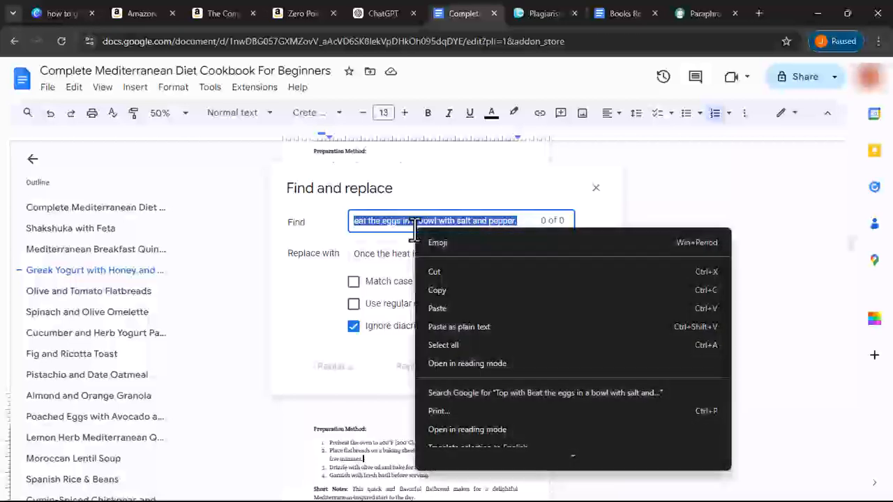
pyautogui.click(437, 309)
pyautogui.click(618, 14)
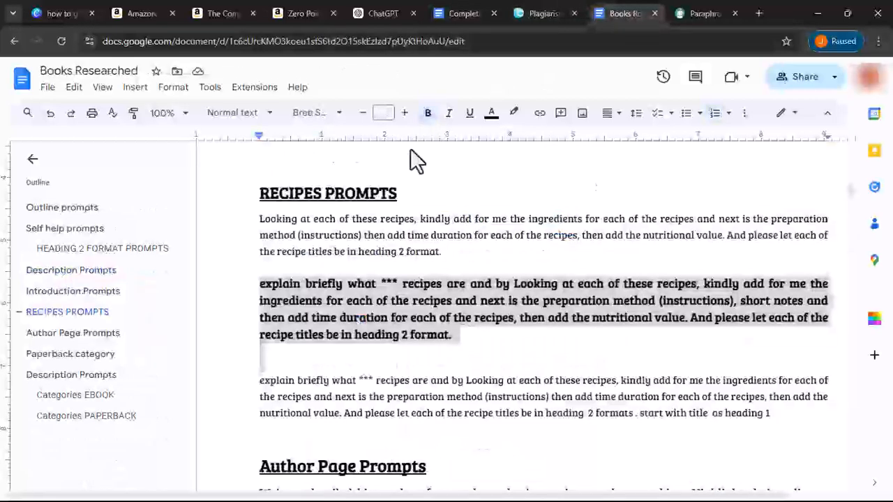
pyautogui.click(524, 11)
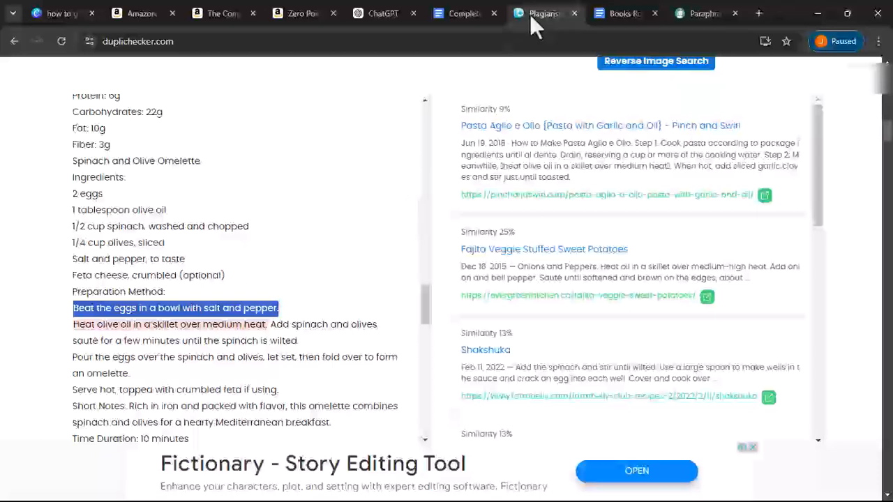
pyautogui.moveTo(707, 11); pyautogui.dragTo(639, 19)
# - Paraphrase the egg sentence in QuillBot as 'In a bowl, beat the eggs with pepper and salt.' and copy it
pyautogui.click(440, 185)
pyautogui.click(287, 312)
pyautogui.click(391, 418)
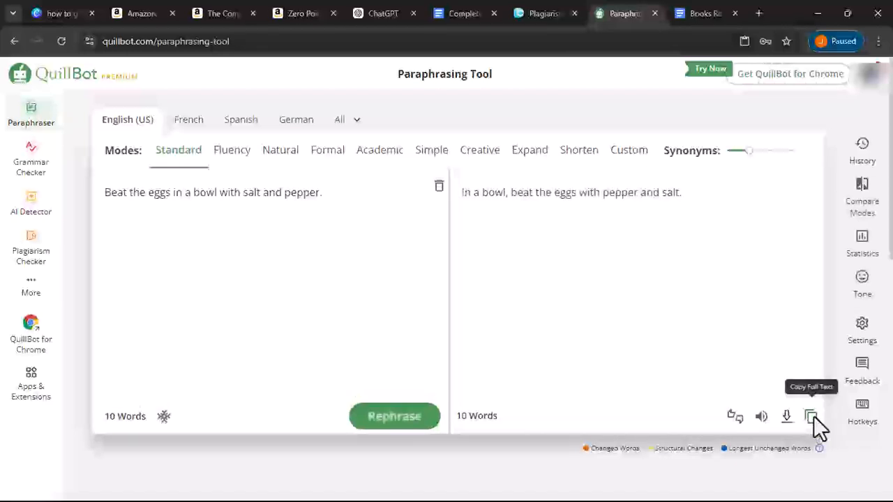
pyautogui.click(812, 417)
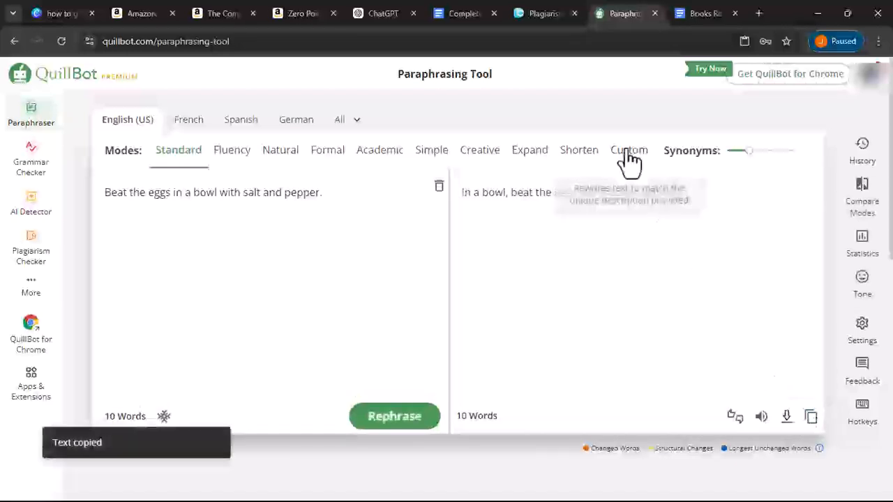
# - Put 'In a bowl, beat the eggs with pepper and salt.' in the Replace with field
pyautogui.click(460, 15)
pyautogui.click(442, 251)
pyautogui.hotkey('ctrl', 'a')
pyautogui.hotkey('ctrl', 'v')
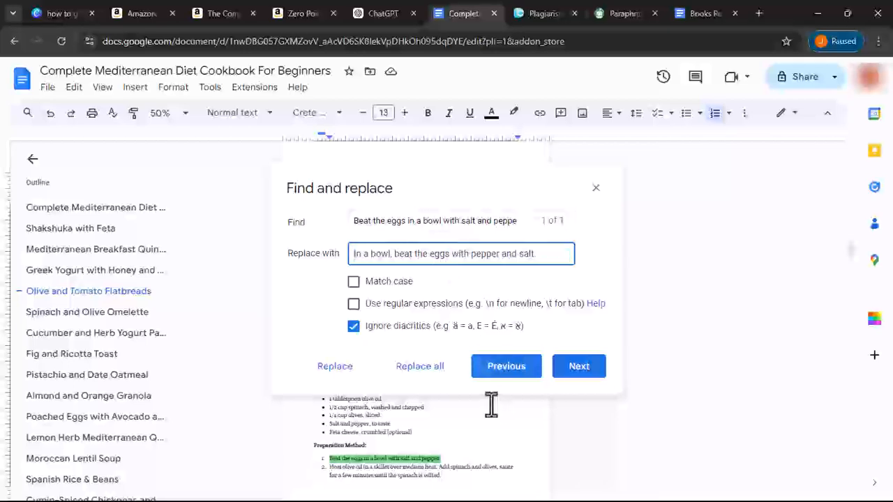
# - Replace all egg-beating sentences, then copy 'Heat olive oil in a skillet over medium heat.' from Duplichecker
pyautogui.click(440, 368)
pyautogui.click(548, 13)
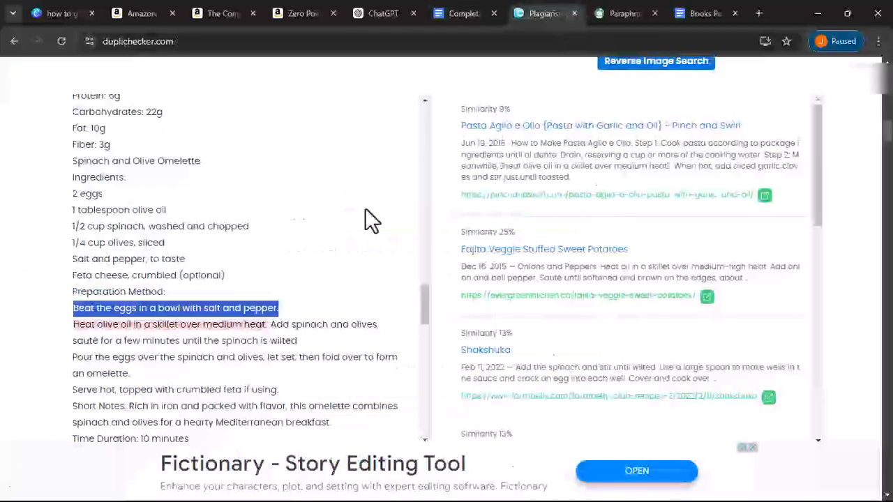
pyautogui.moveTo(74, 325); pyautogui.dragTo(256, 330)
pyautogui.rightClick(256, 328)
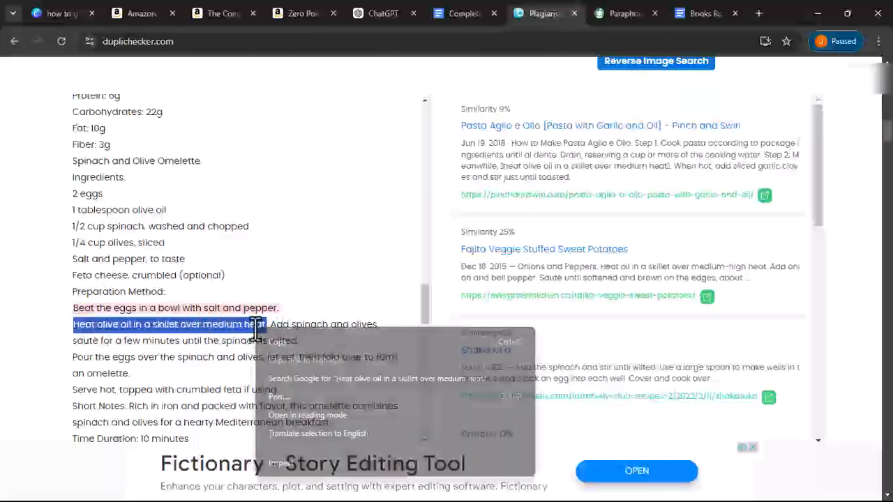
pyautogui.click(276, 342)
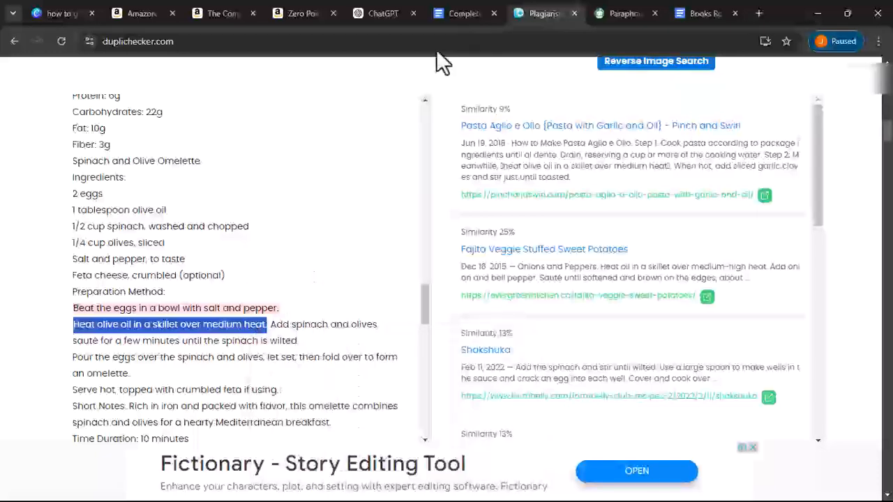
# - Make 'Heat olive oil in a skillet over medium heat.' the Find text in the cookbook
pyautogui.click(451, 17)
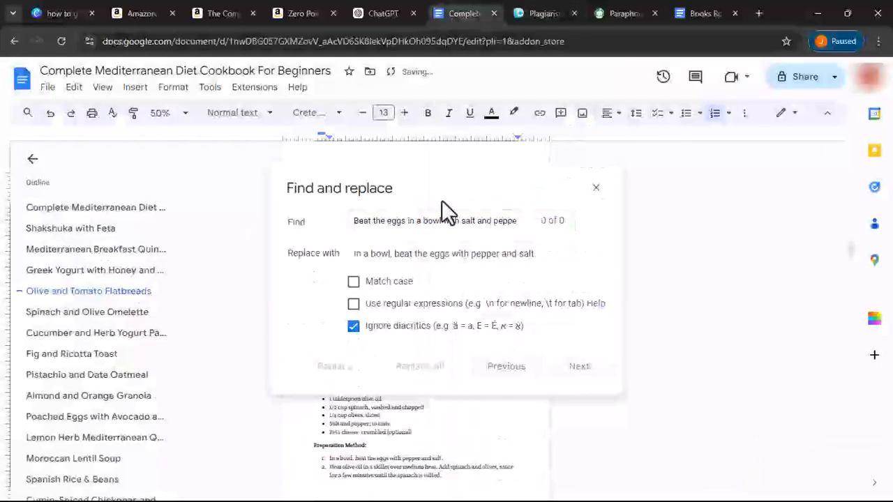
pyautogui.tripleClick(413, 222)
pyautogui.rightClick(413, 222)
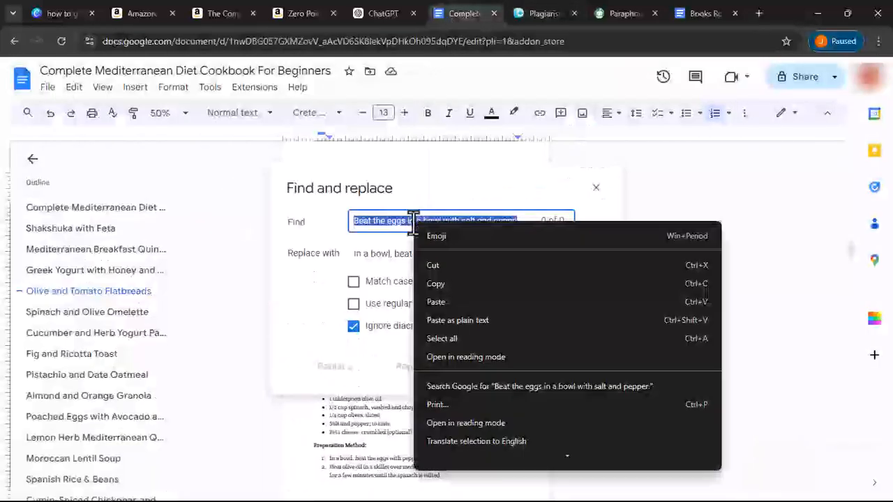
pyautogui.click(436, 302)
# - Paraphrase the olive-oil sentence as 'In a skillet over medium heat, warm the olive oil.' and copy it
pyautogui.click(614, 13)
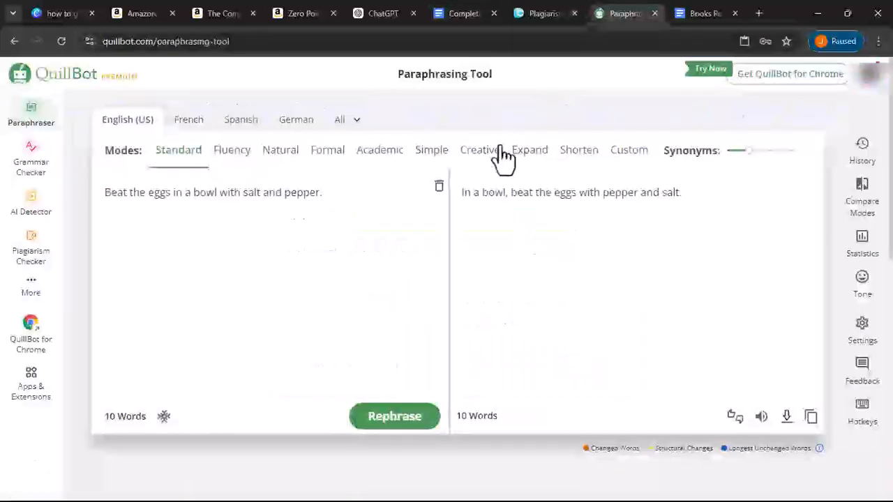
pyautogui.click(439, 186)
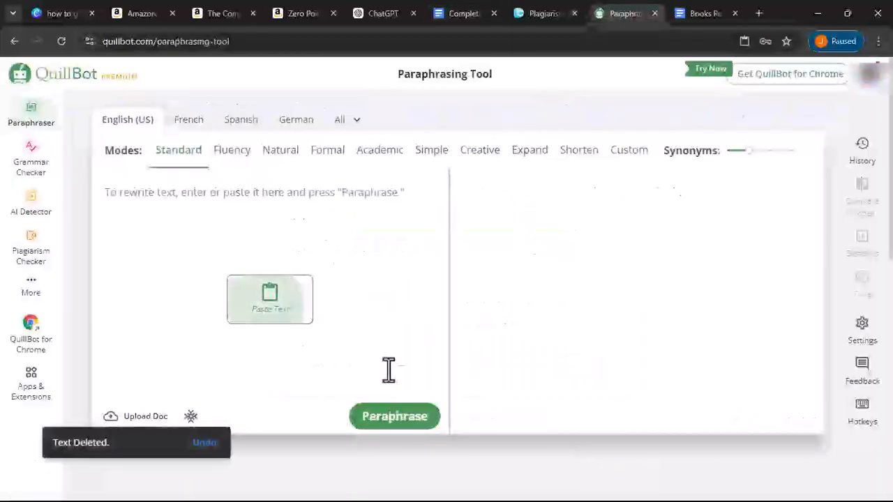
pyautogui.hotkey('ctrl', 'v')
pyautogui.click(395, 417)
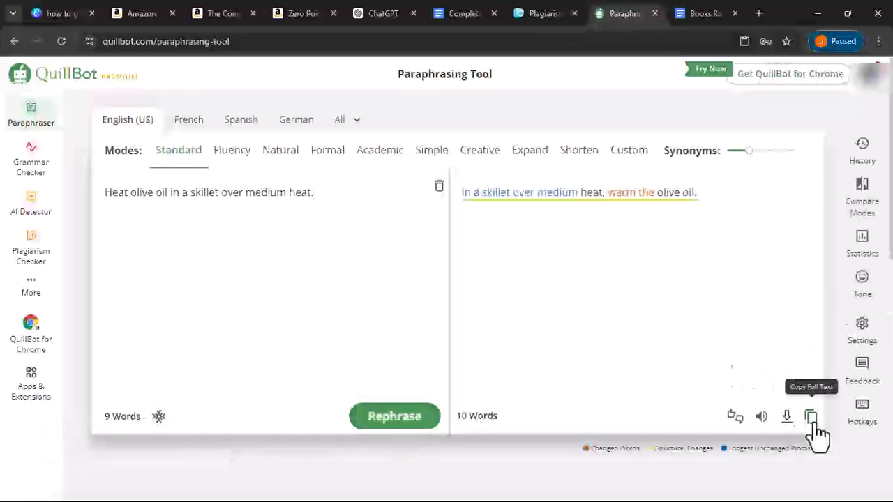
pyautogui.click(811, 419)
# - Set Replace with to 'In a skillet over medium heat, warm the olive oil.' and replace all
pyautogui.click(434, 12)
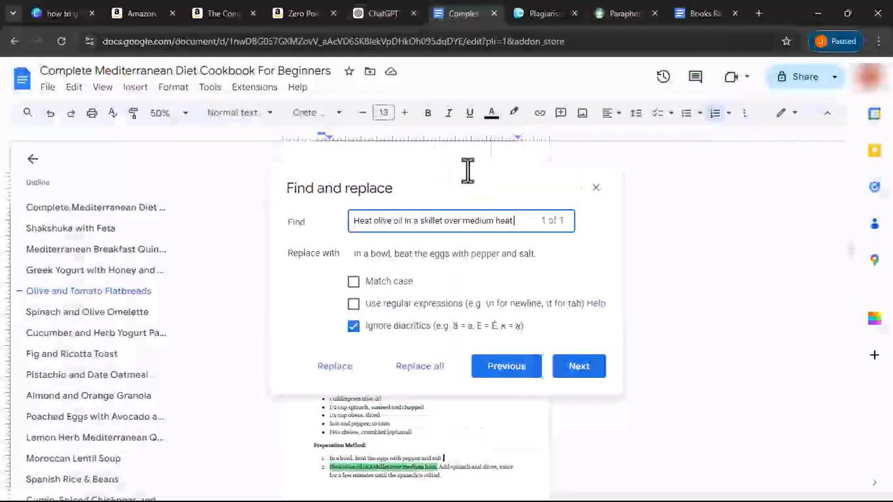
pyautogui.tripleClick(423, 247)
pyautogui.rightClick(424, 252)
pyautogui.click(505, 325)
pyautogui.click(422, 370)
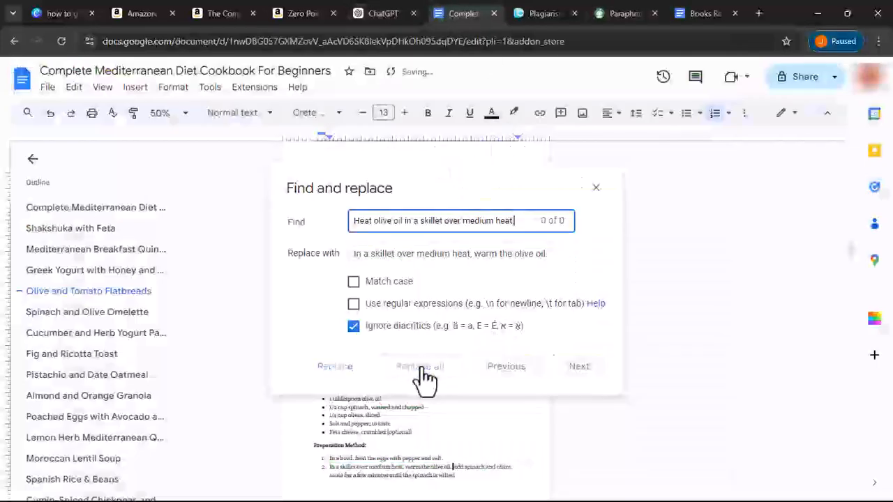